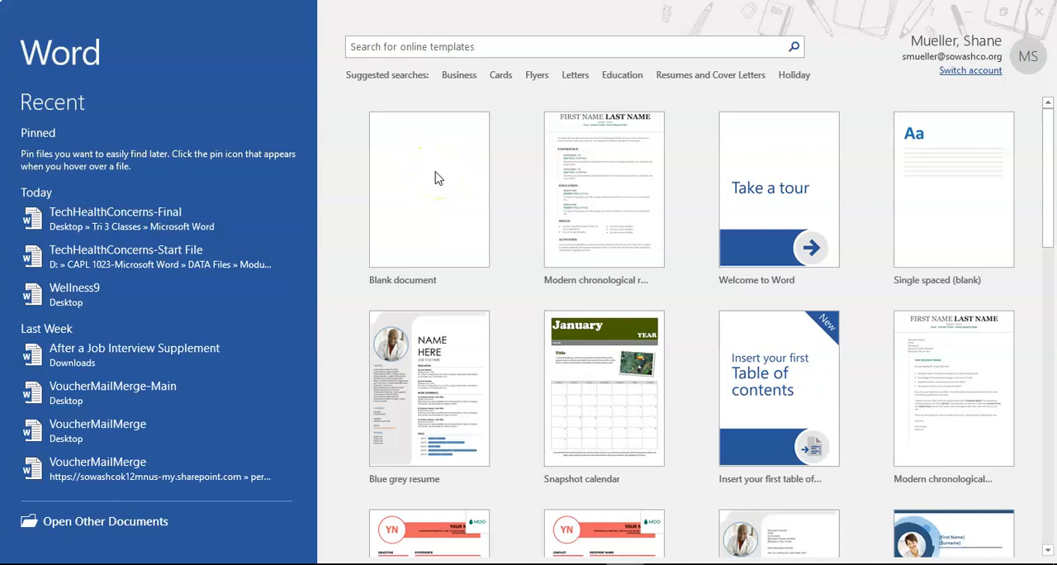
Create a new blank document
click(423, 183)
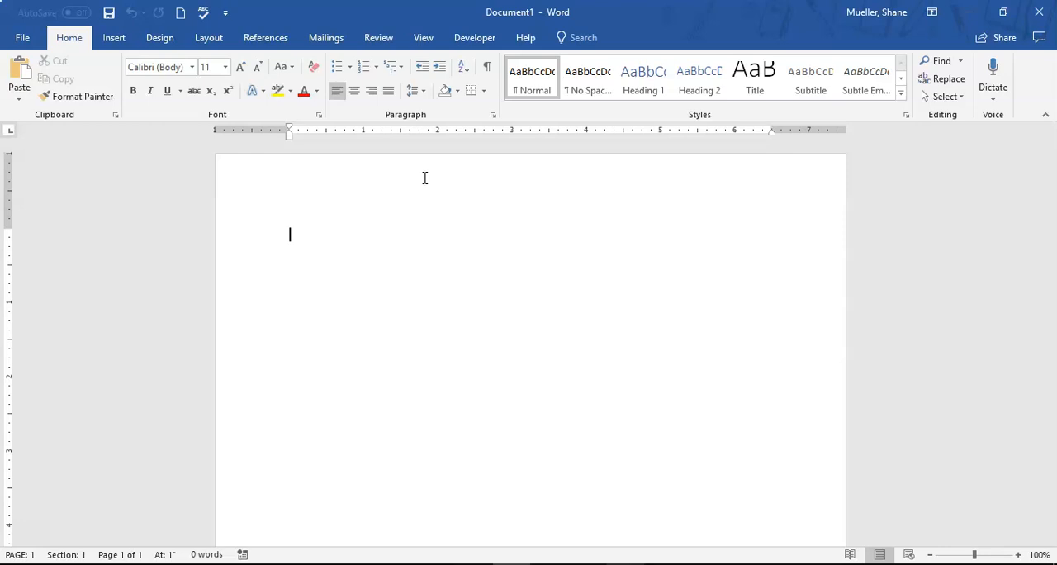
Enter the account's e-mail address on the first line of the blank page
click(568, 277)
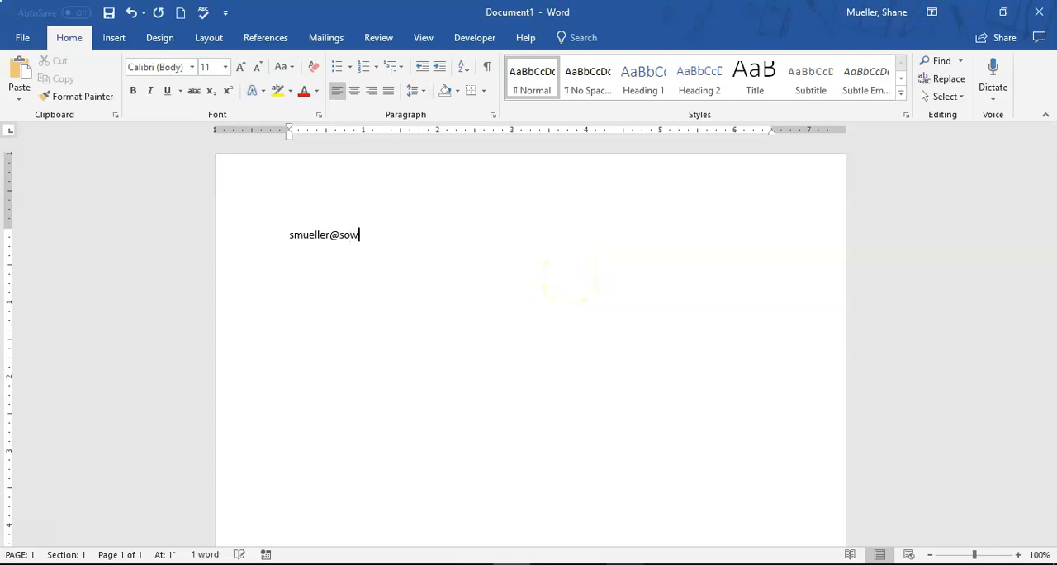
click(580, 281)
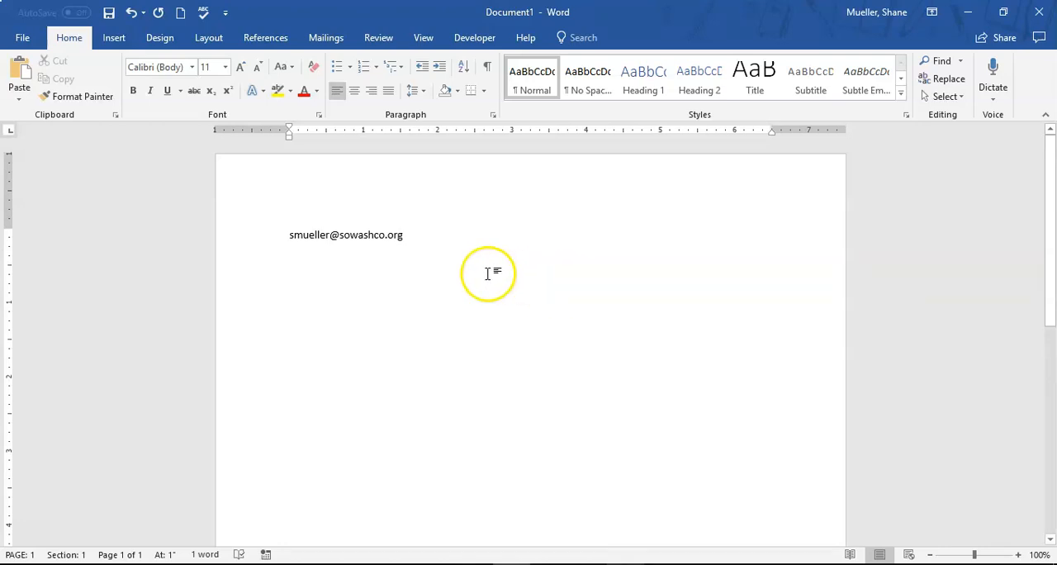
Delete the e-mail address from the page
click(419, 244)
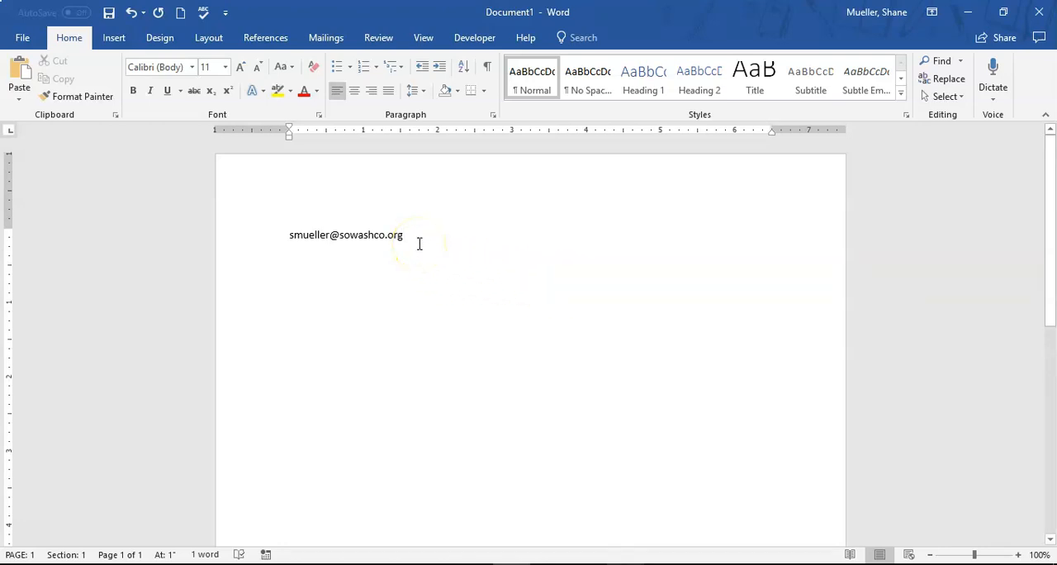
drag(420, 243, 205, 244)
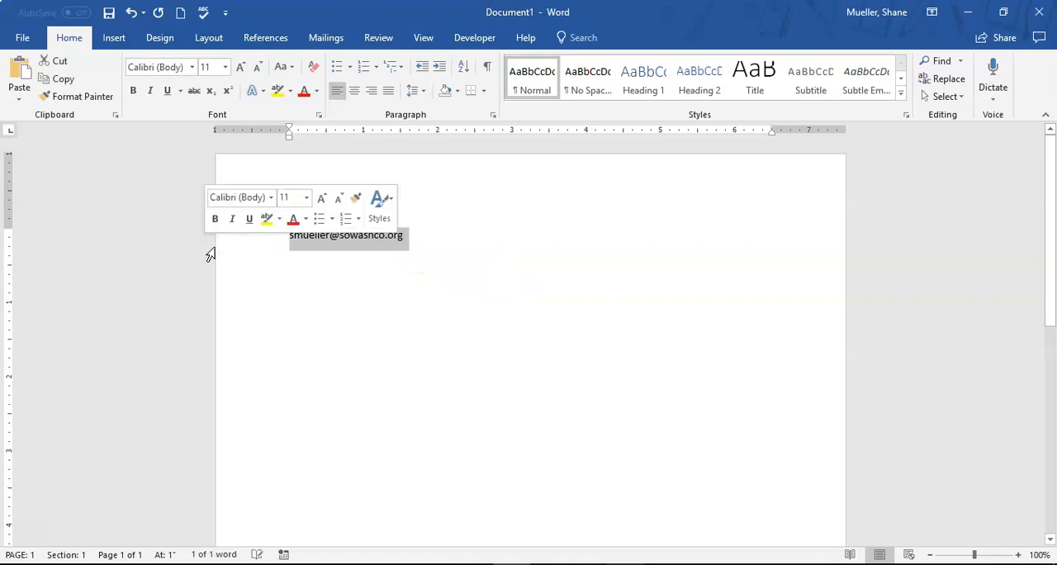
key(Delete)
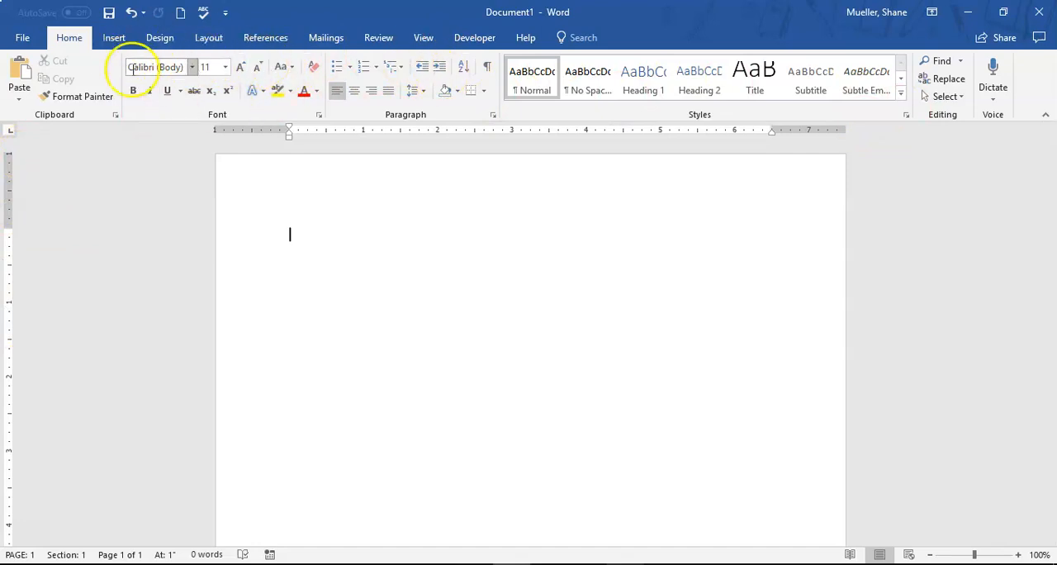
Collapse the ribbon and hide the ruler to leave more room for the page
click(1045, 115)
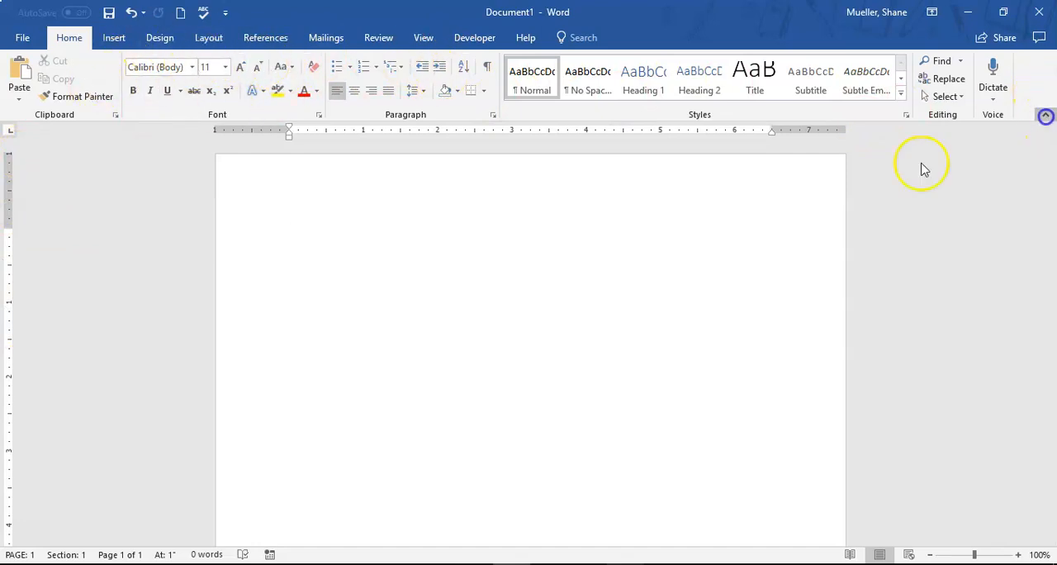
click(411, 38)
click(287, 64)
click(472, 295)
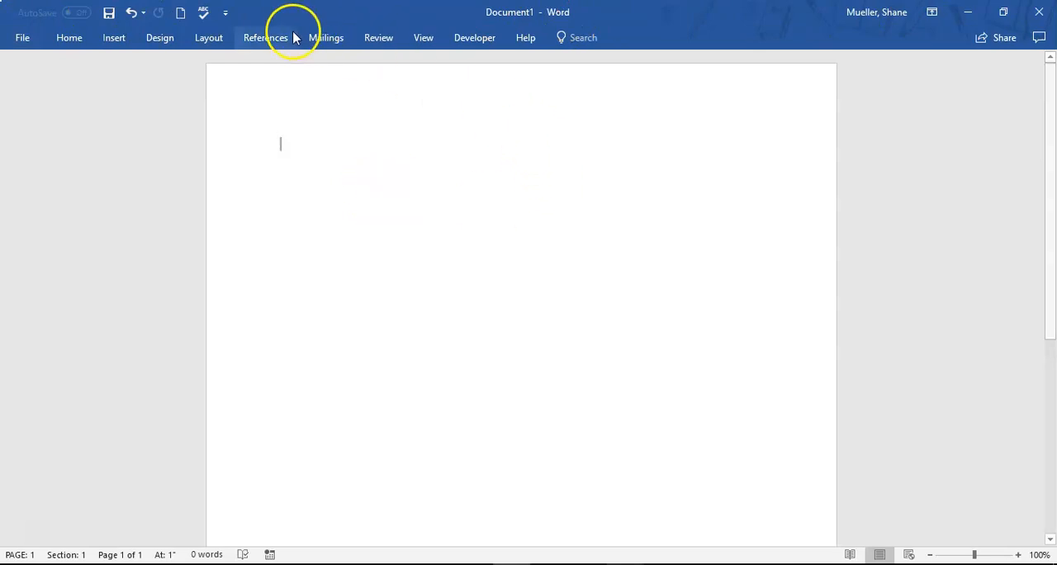
Examine the available fonts and the commands for inserting elements, document design and page layout
click(70, 41)
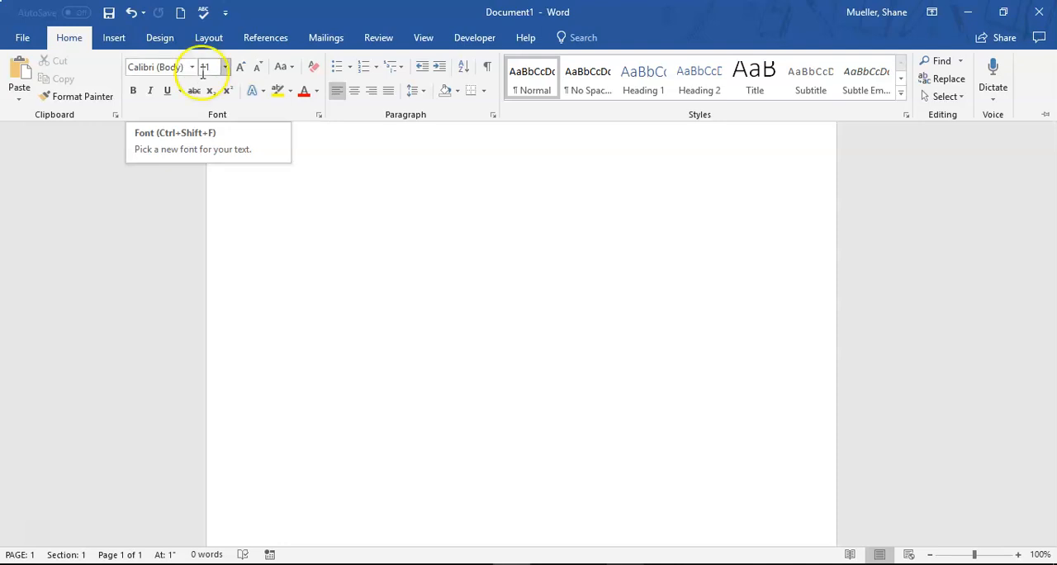
click(191, 69)
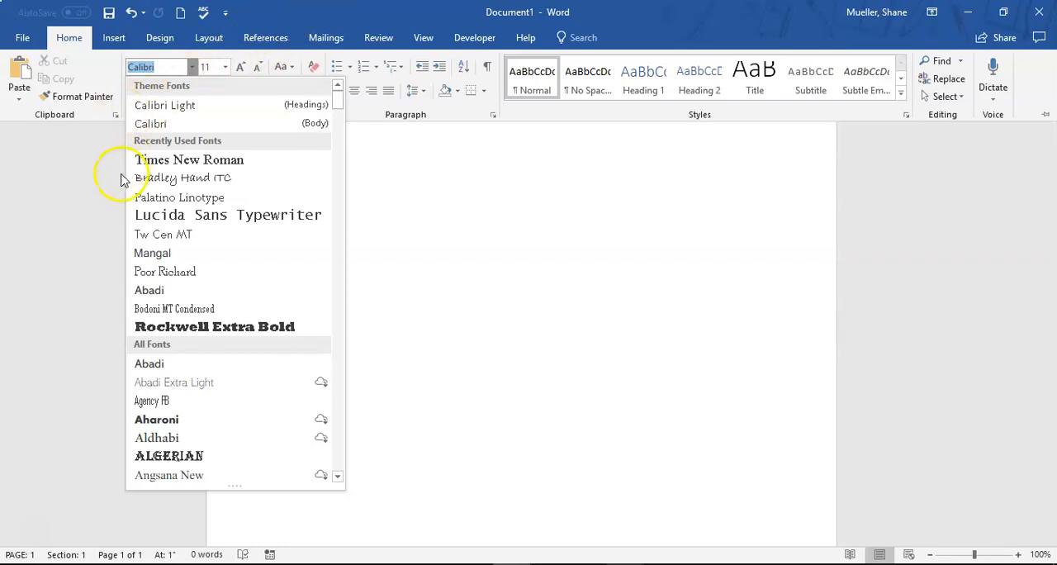
click(431, 192)
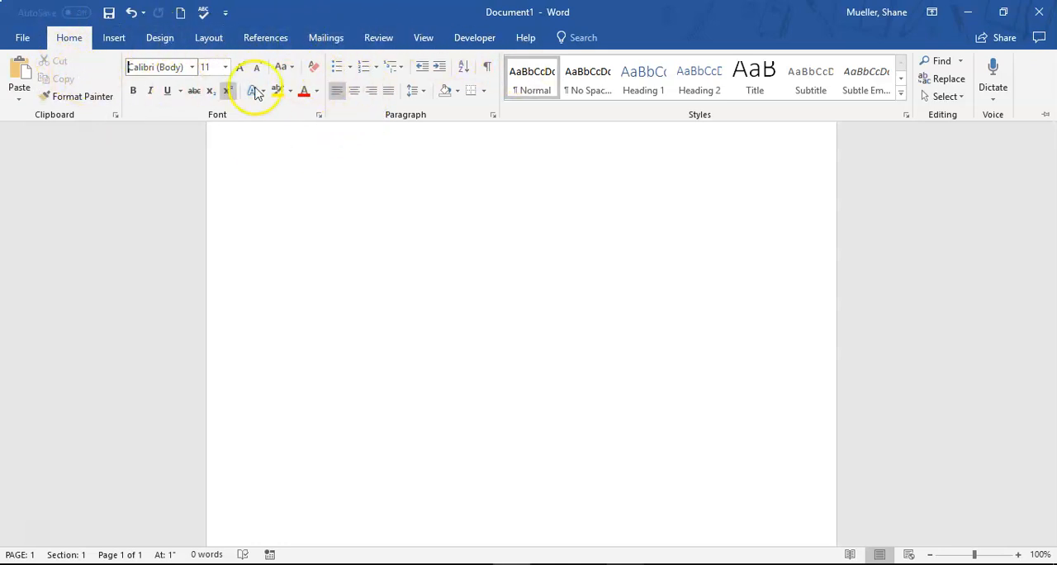
click(114, 37)
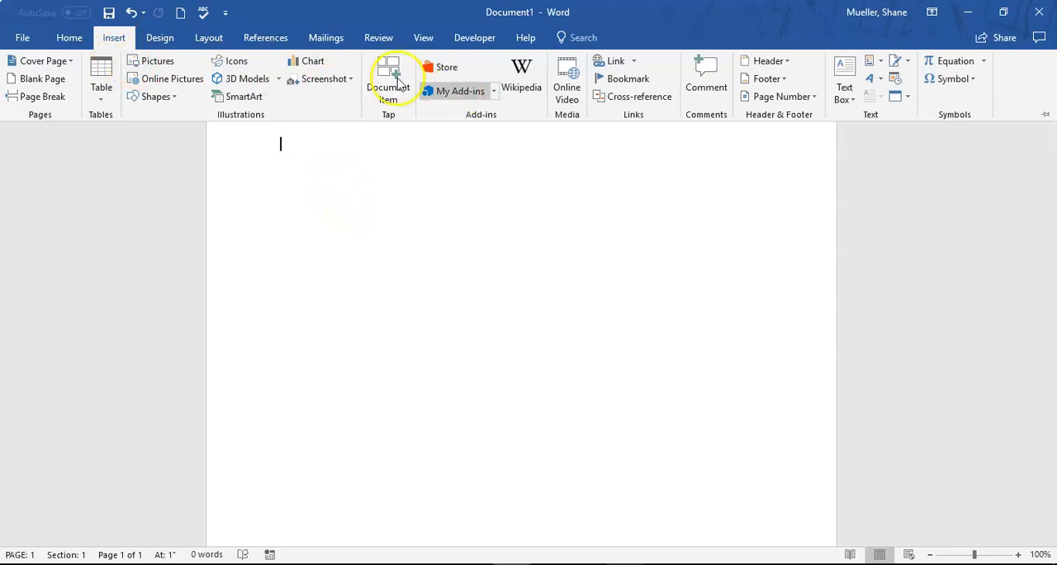
click(161, 39)
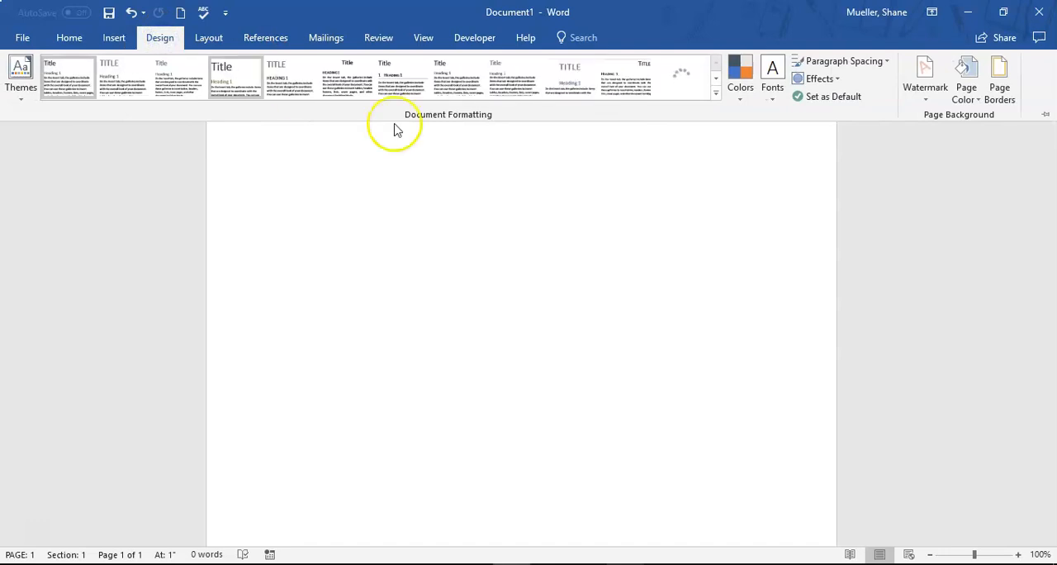
click(208, 37)
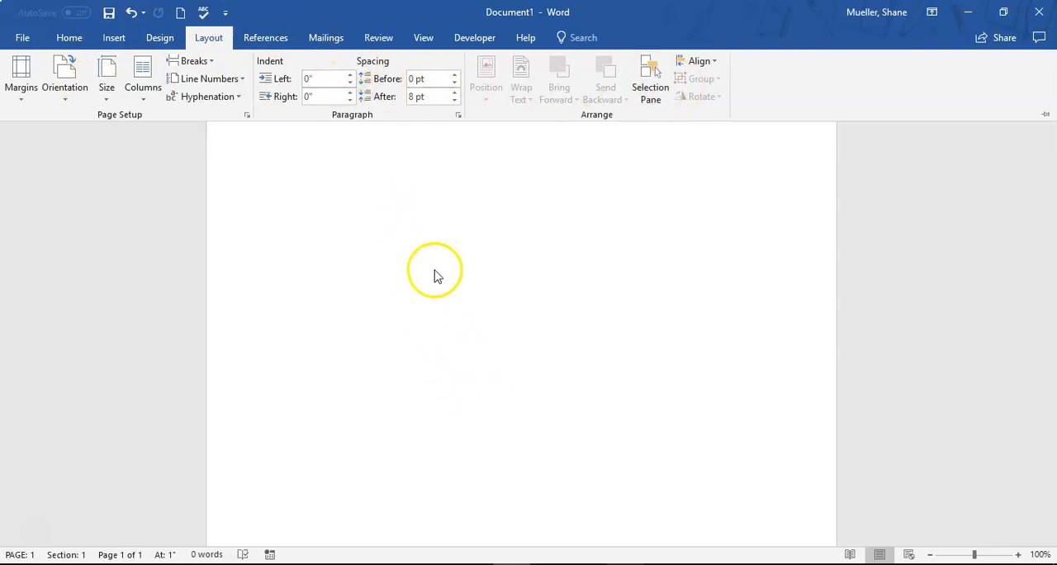
key(ctrl+F1)
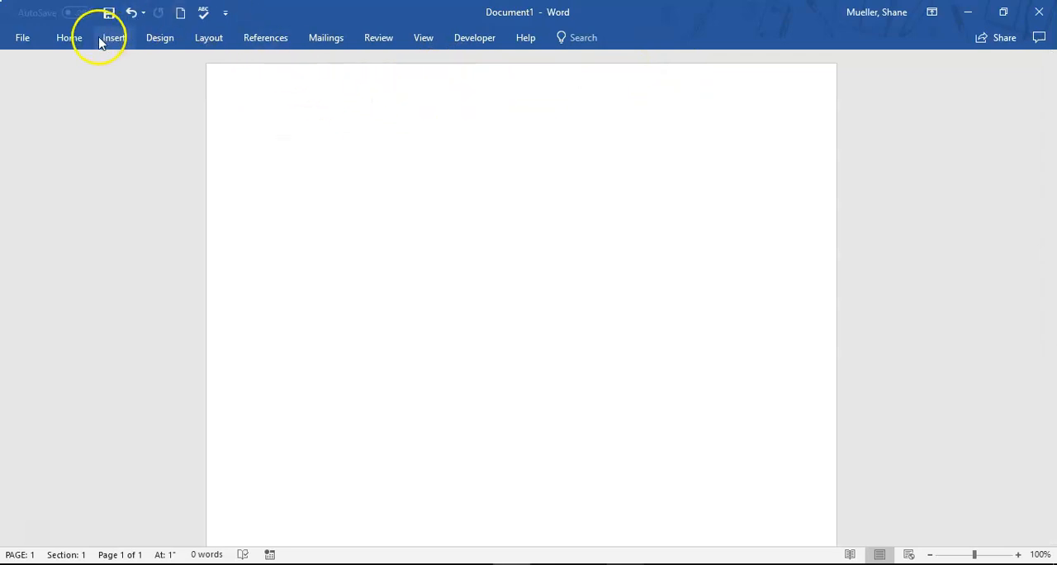
Review the Home, Mailings, Review and References commands, hiding the ribbon again between them
click(74, 40)
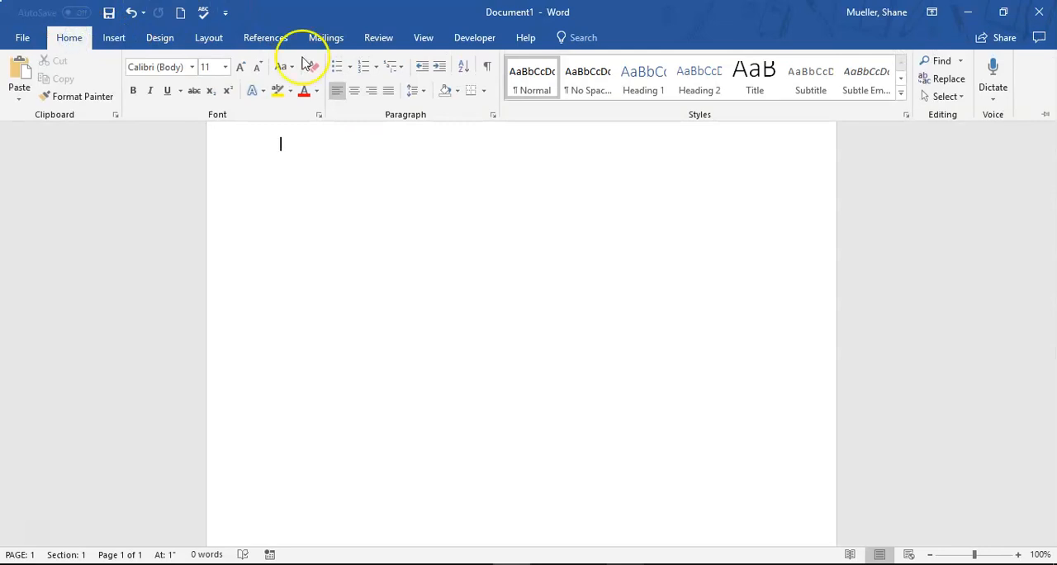
click(318, 37)
click(385, 202)
click(378, 38)
click(496, 292)
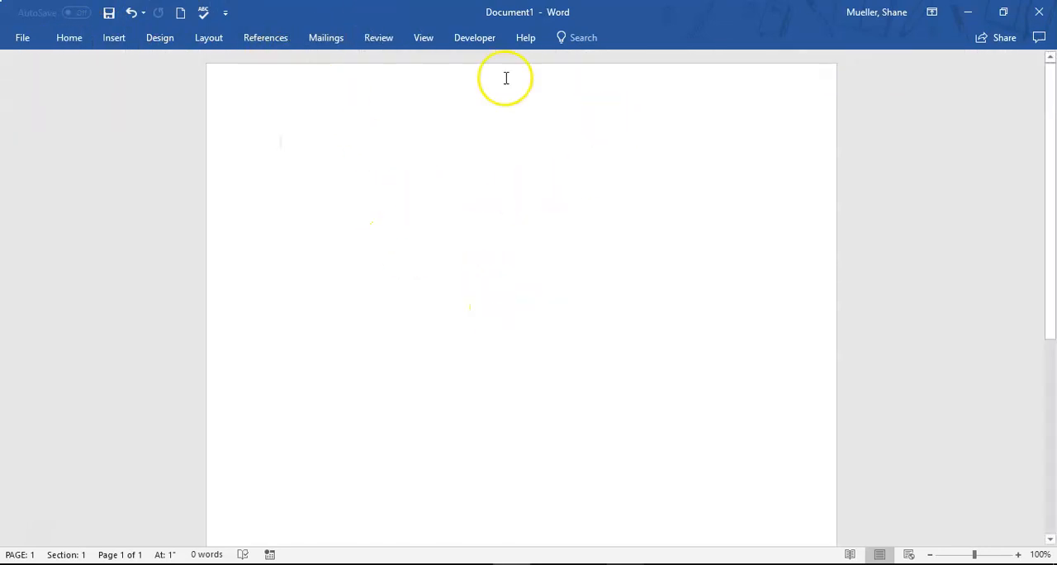
click(265, 40)
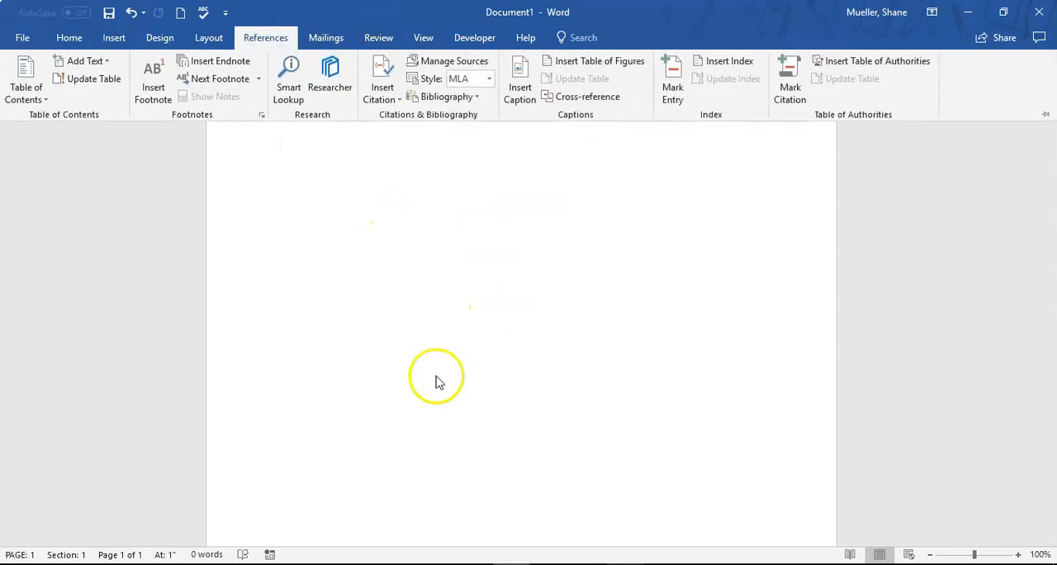
click(465, 288)
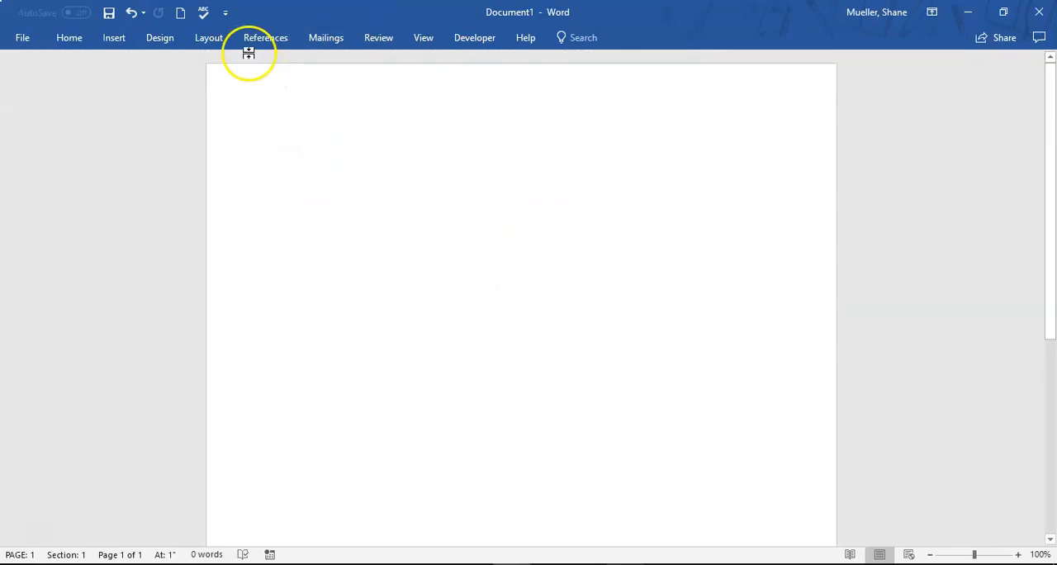
Pin the ribbon so the Home commands stay open above the document
click(76, 40)
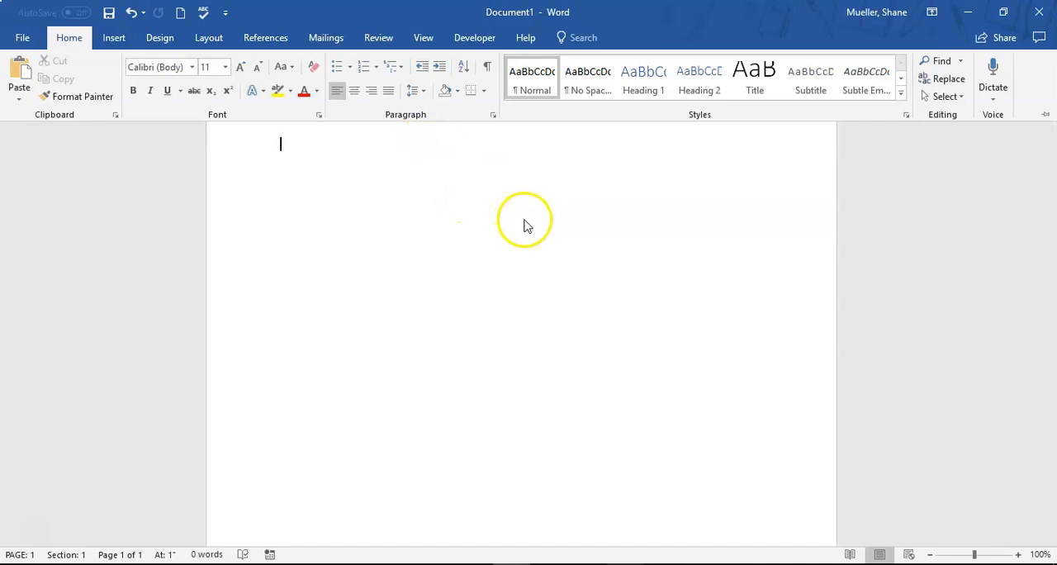
click(1046, 120)
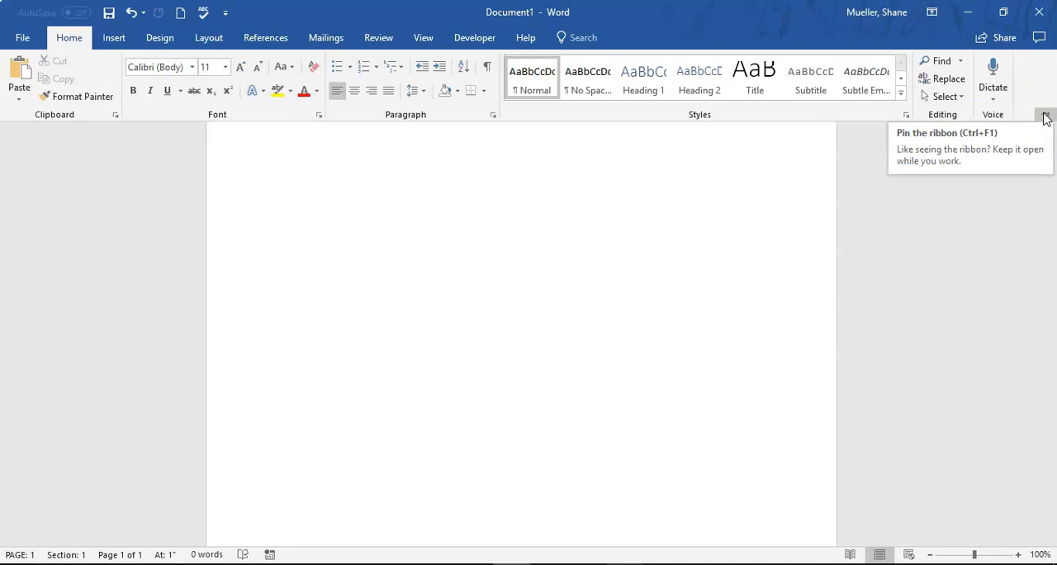
click(1044, 115)
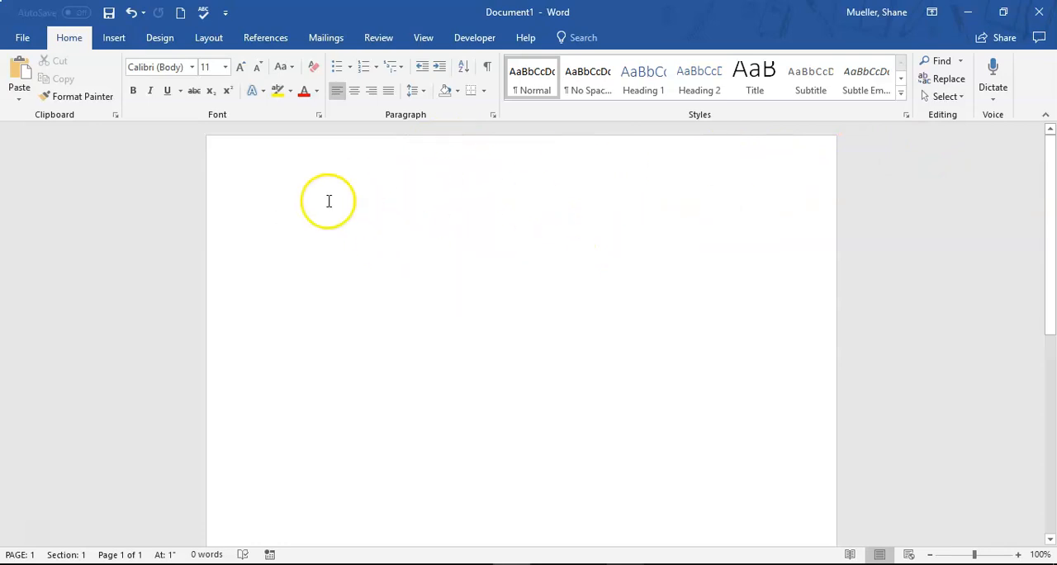
Collapse the ribbon again and zoom the page in to 140%
click(1046, 118)
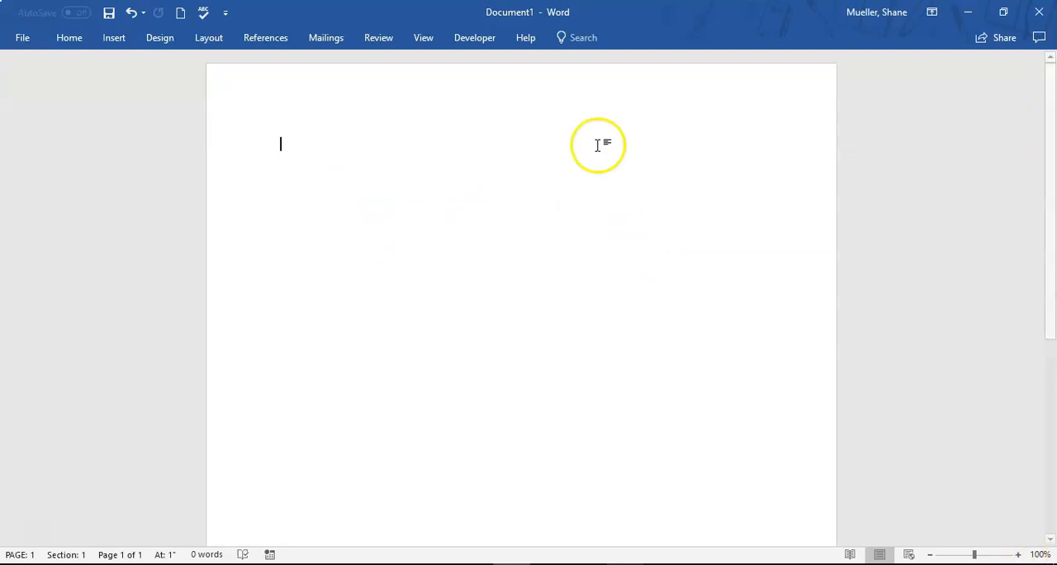
click(1018, 554)
click(1017, 554)
click(1017, 554)
click(1017, 554)
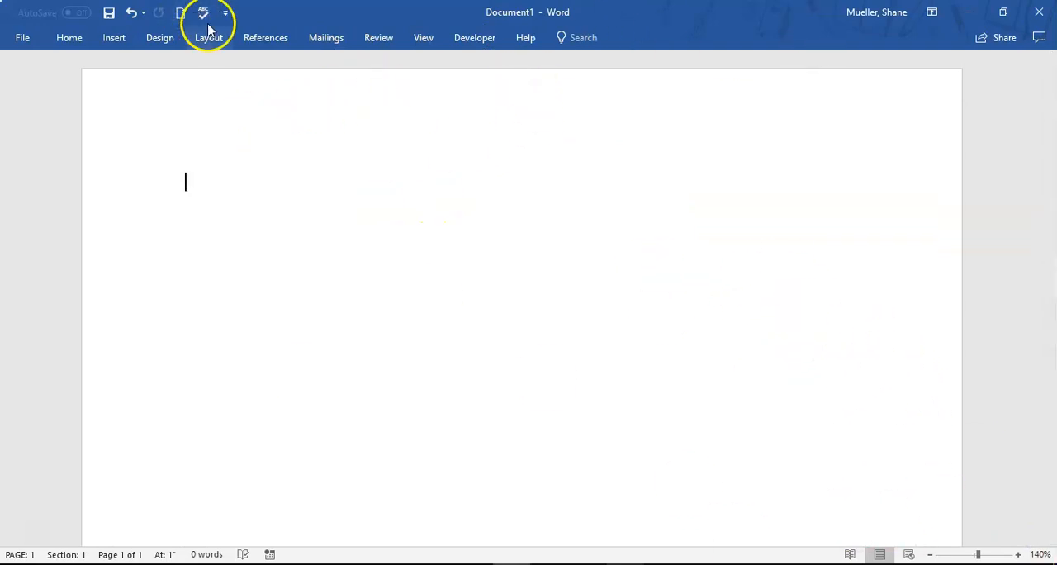
Pin the ribbon open on the View commands and turn on the ruler
click(423, 38)
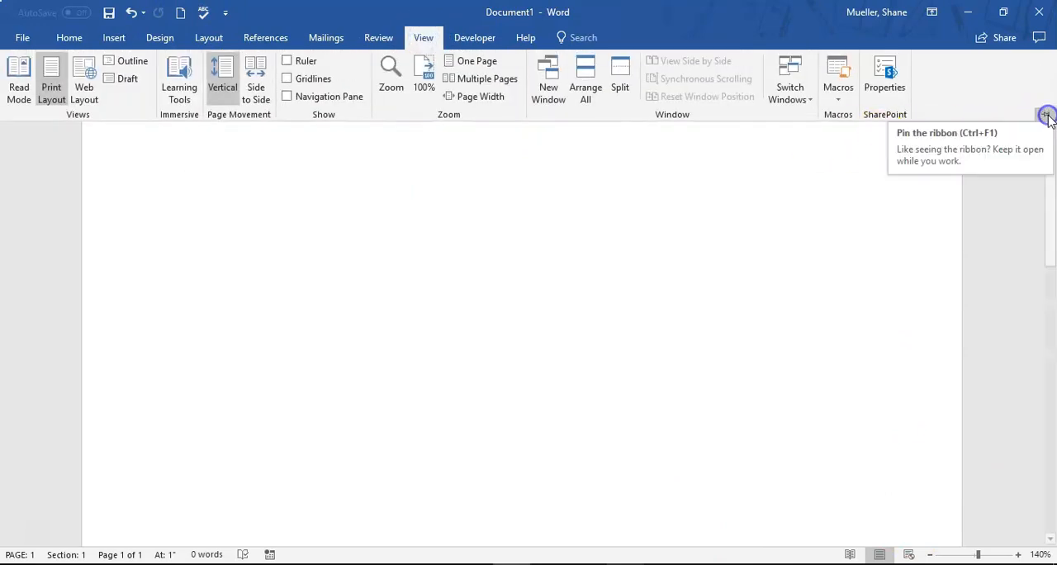
click(1046, 117)
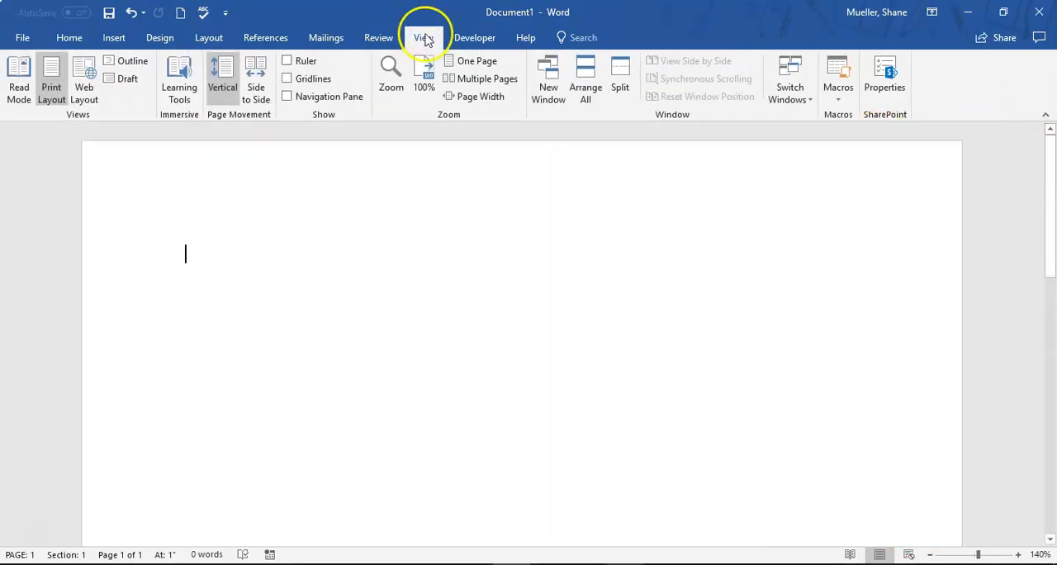
click(287, 60)
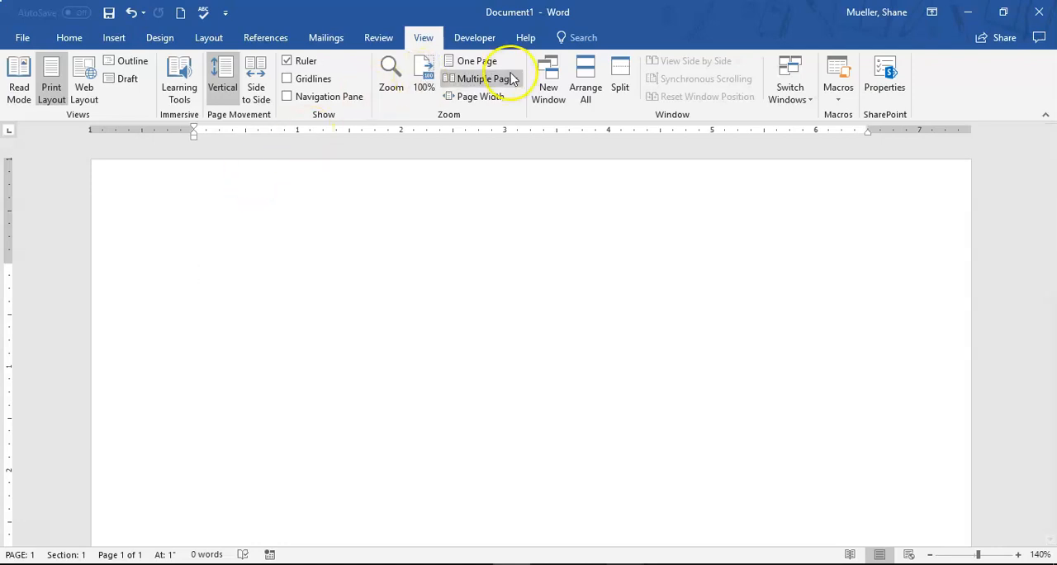
Fit one whole page in view and apply the Narrow margins preset, 0.5" on all sides
click(486, 63)
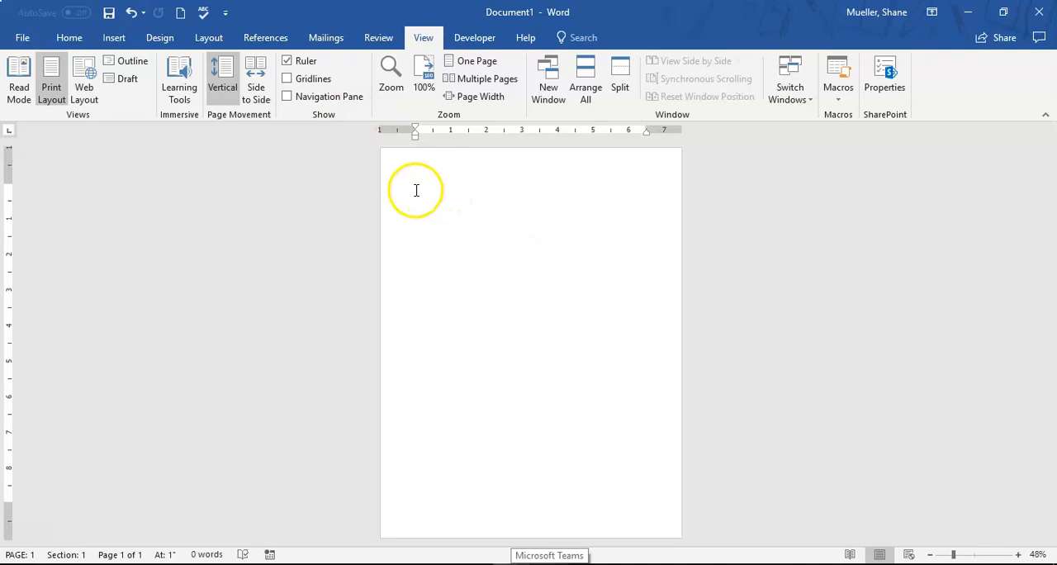
right_click(531, 265)
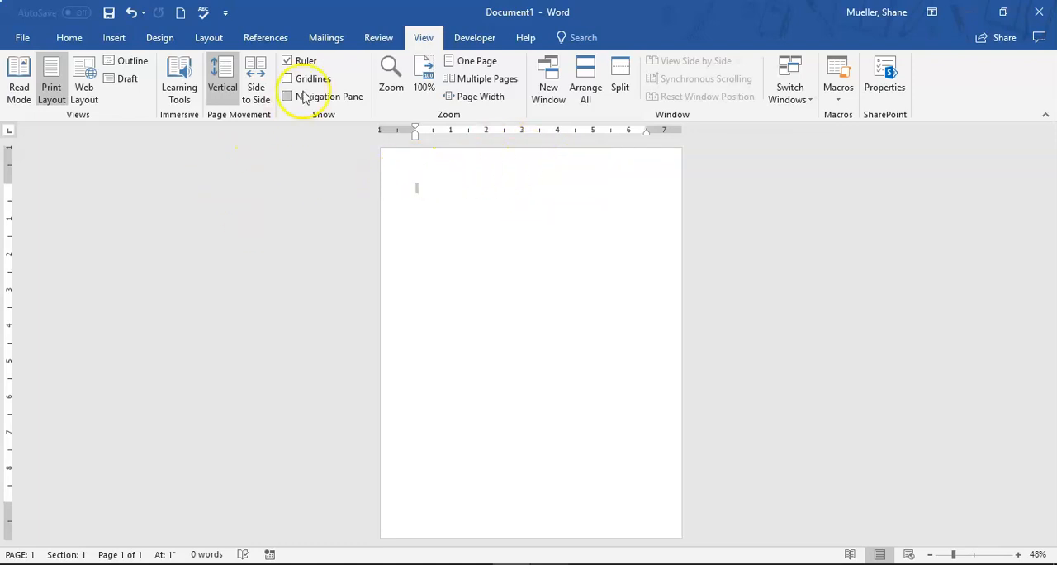
click(207, 40)
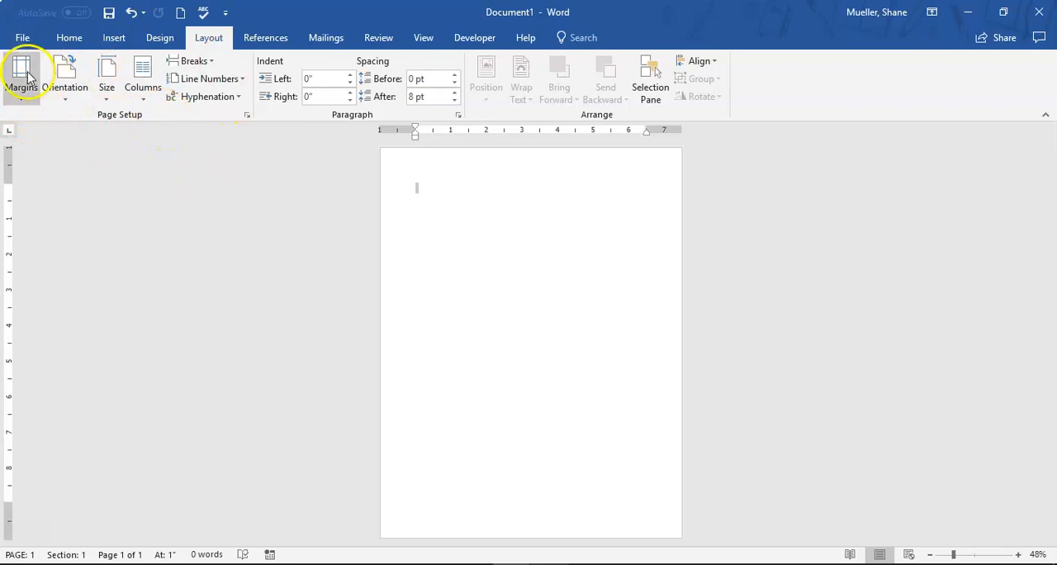
click(21, 94)
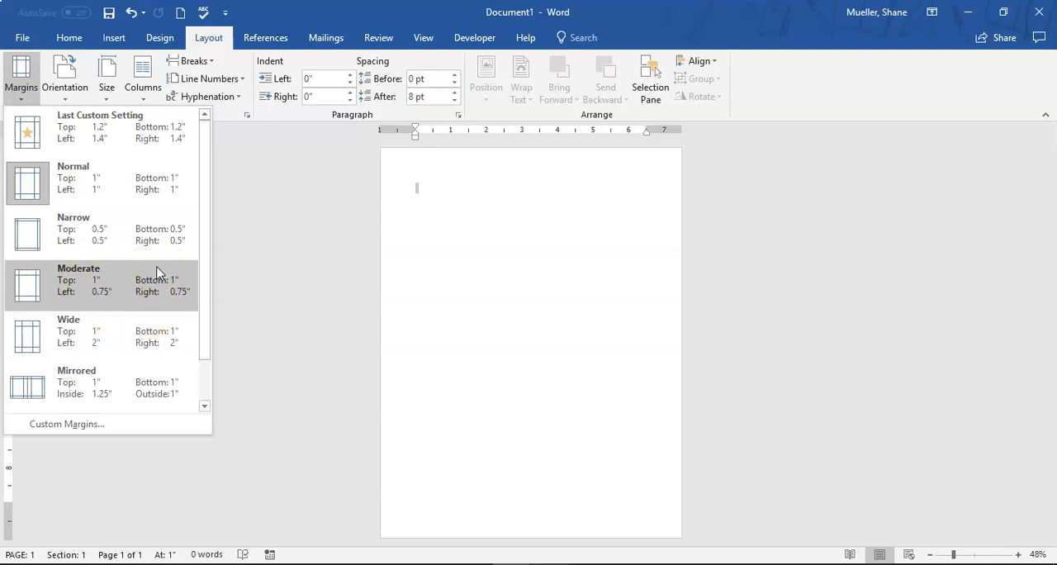
click(123, 247)
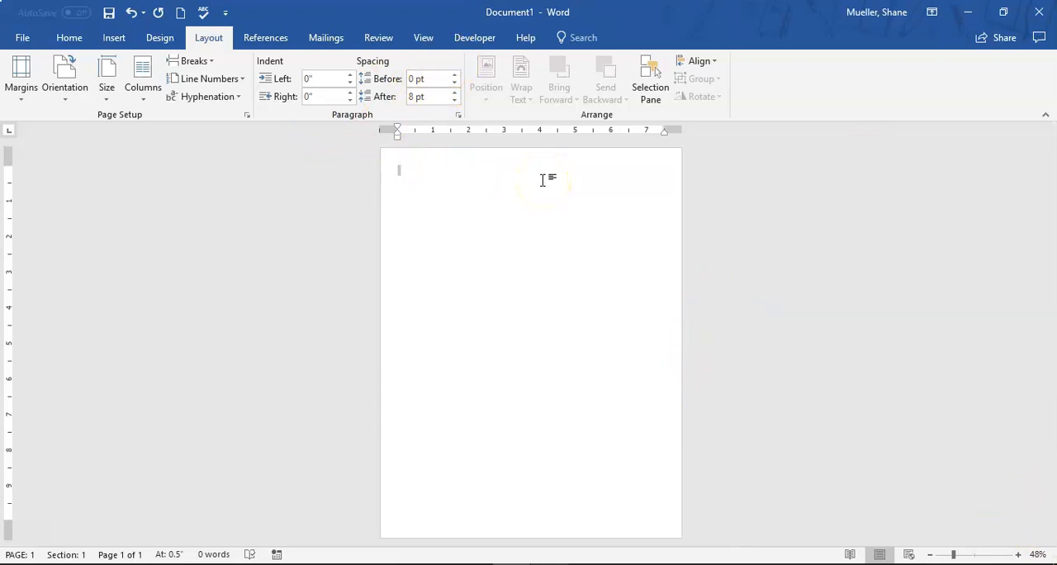
Zoom the document to Page Width
click(424, 38)
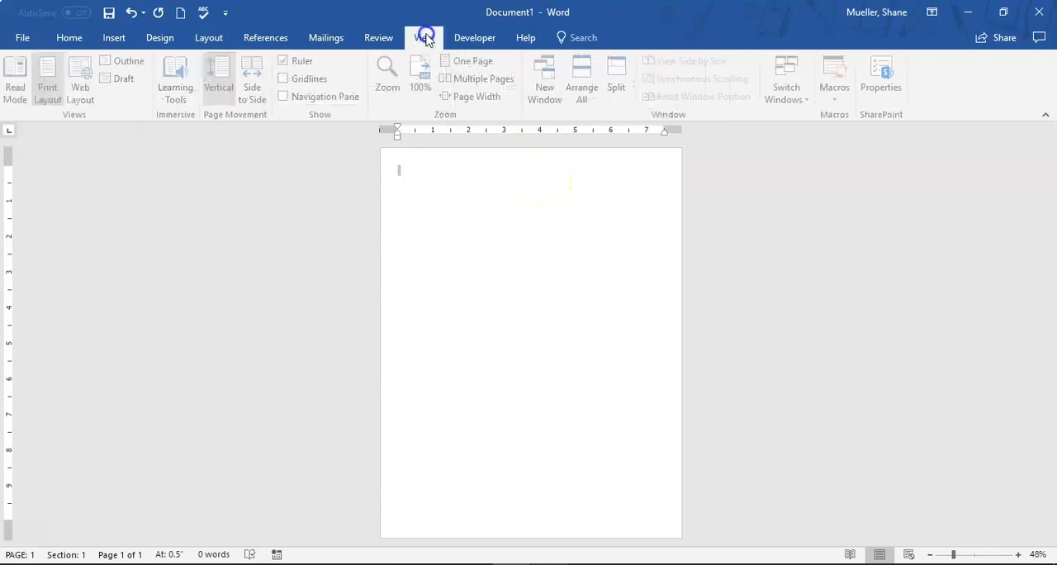
click(485, 97)
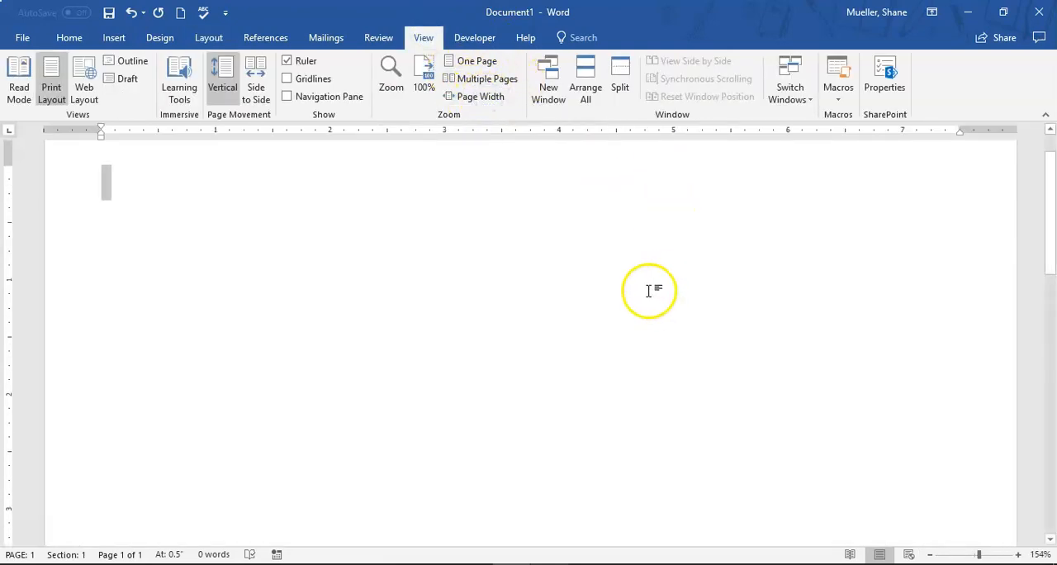
Enter the title "Wash Your Hands!" on the first line of the page and start a new paragraph below it
scroll(460, 363, up, 1)
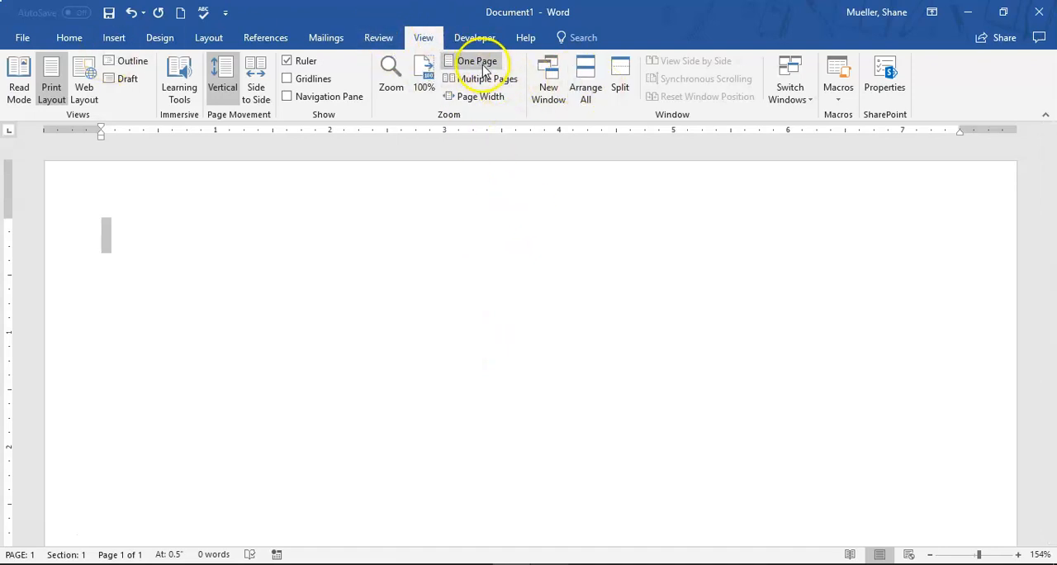
click(70, 38)
click(105, 240)
click(105, 239)
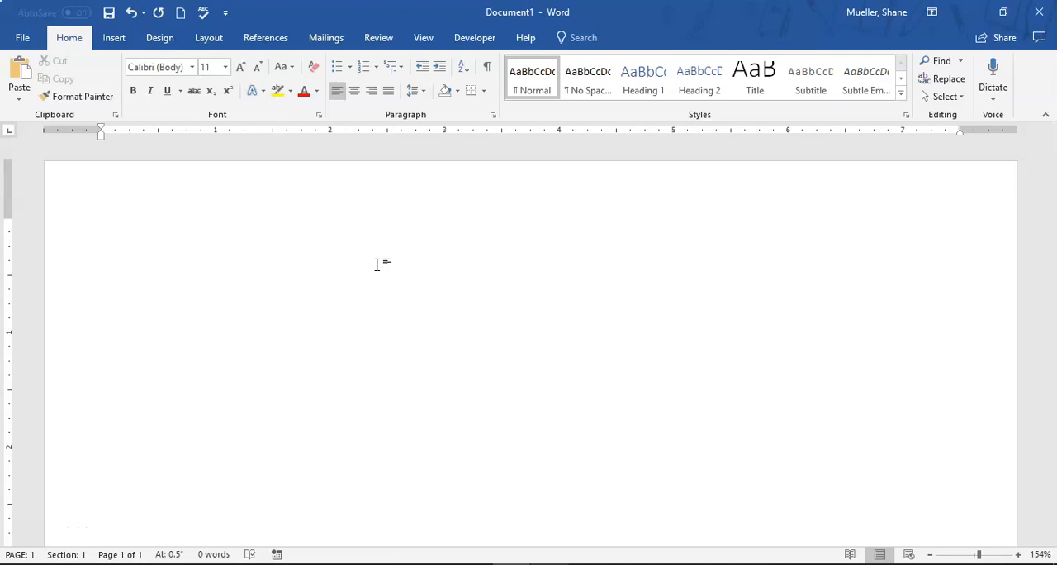
text(Wash Yo)
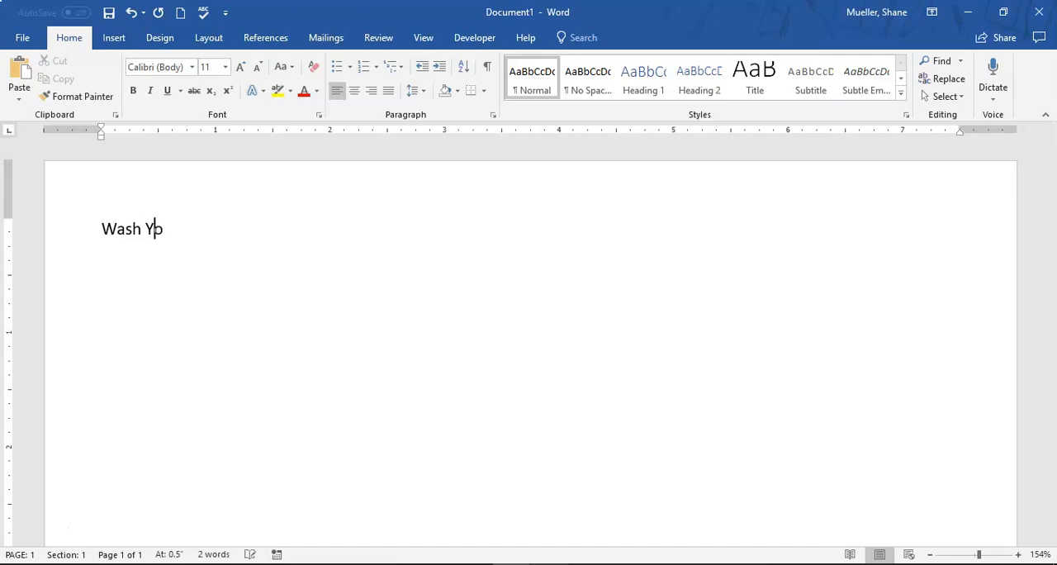
text(ur Hands!)
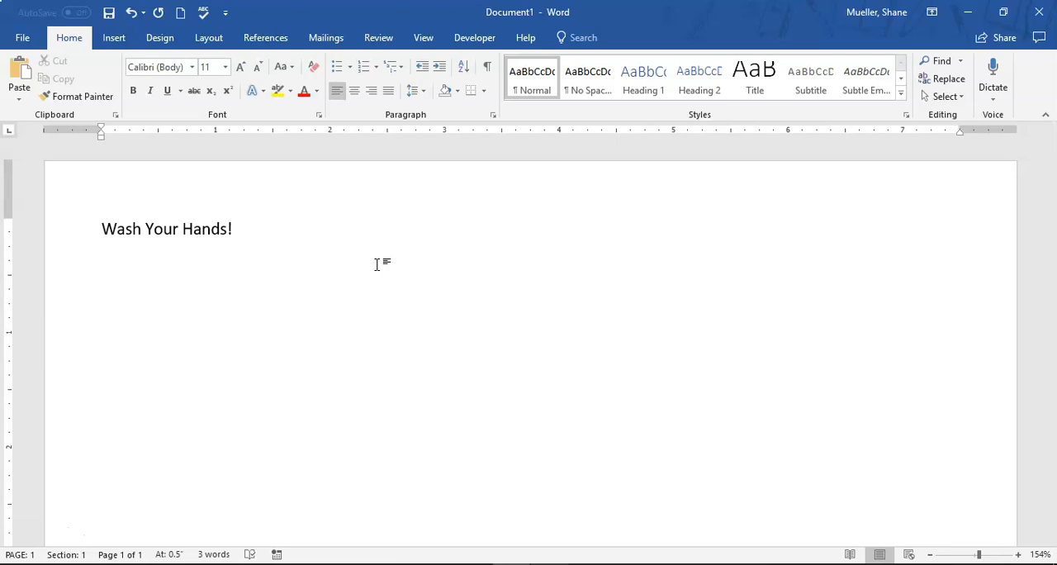
key(Return)
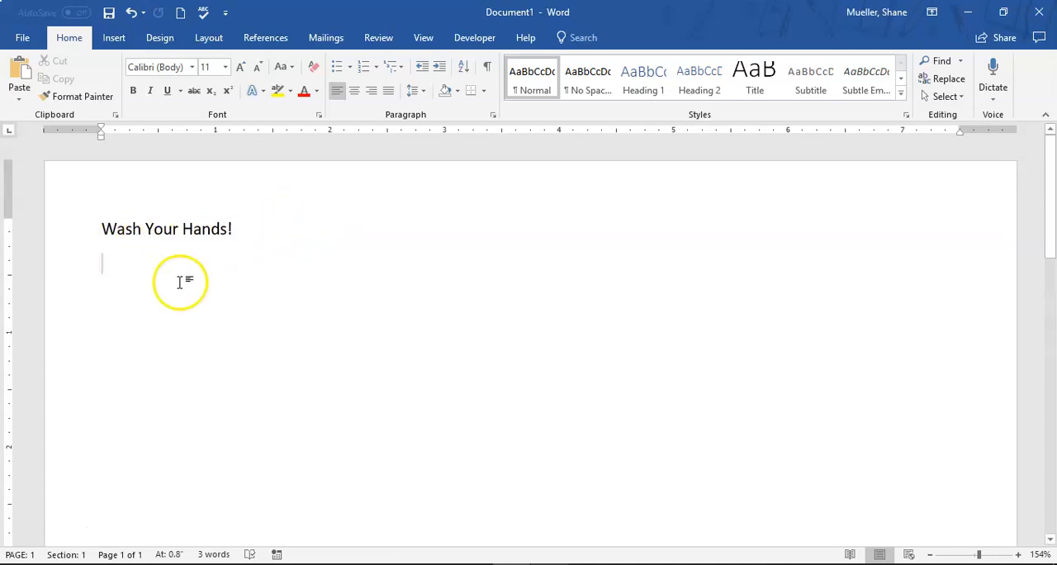
key(Return)
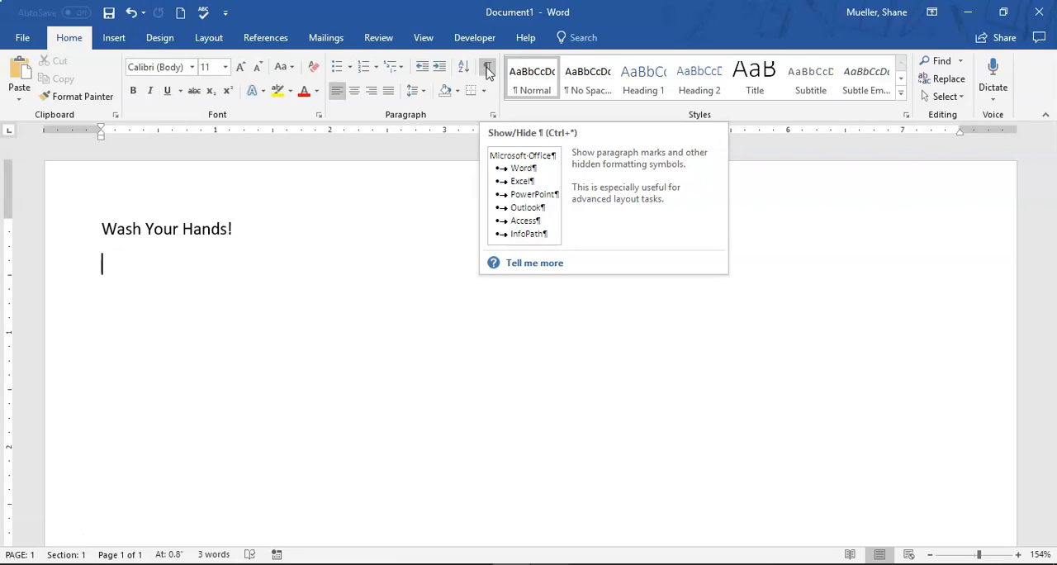
Show the paragraph marks, zoom in to 370%, and toggle the marks off and on again
click(487, 72)
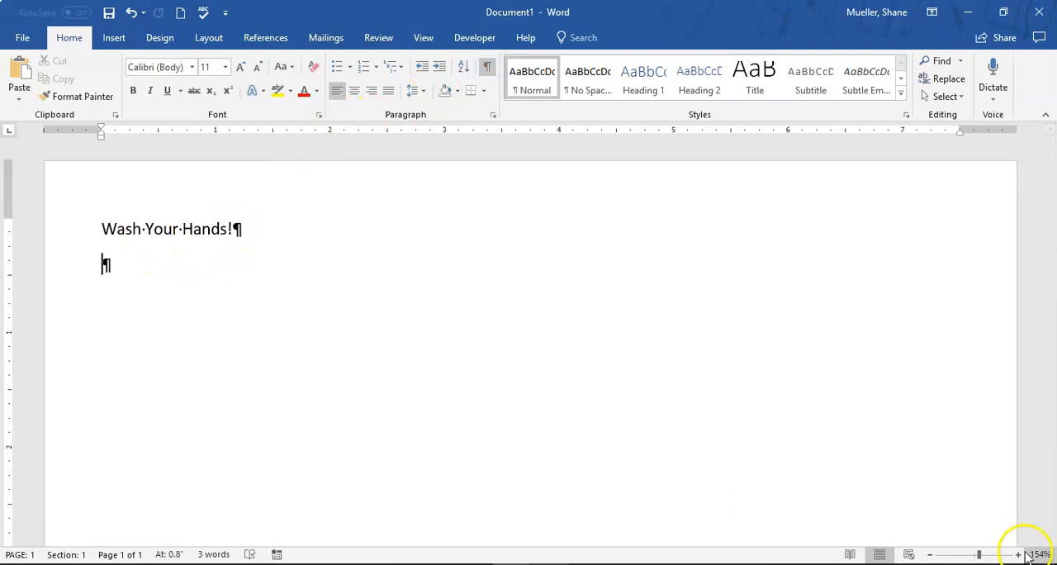
click(1019, 555)
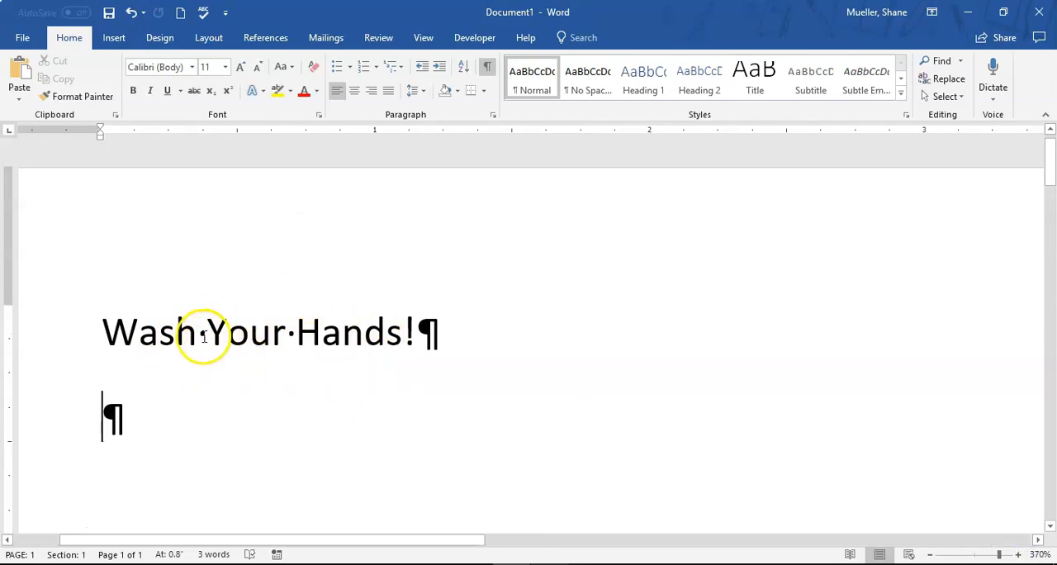
click(487, 66)
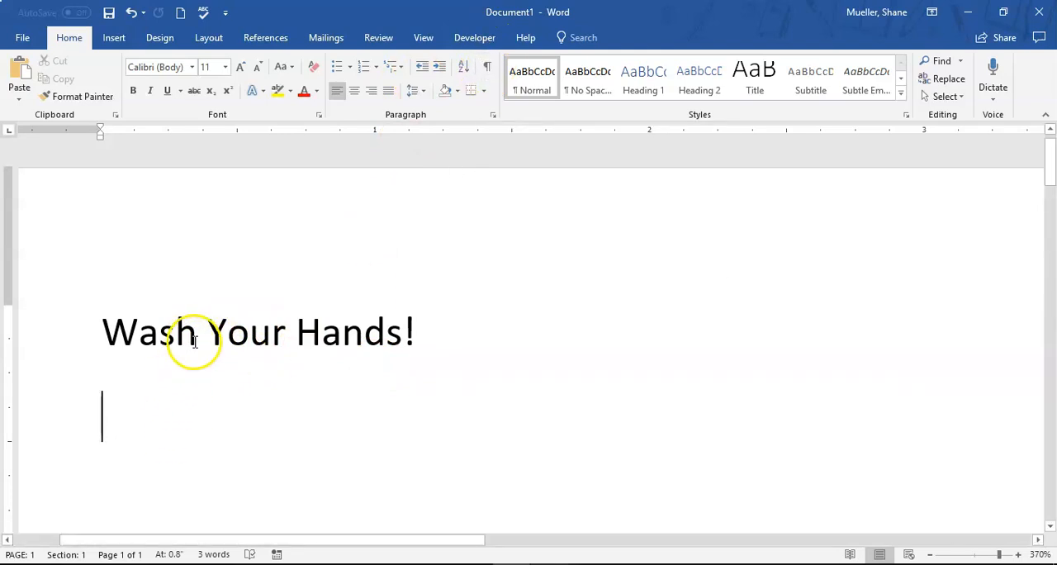
click(487, 68)
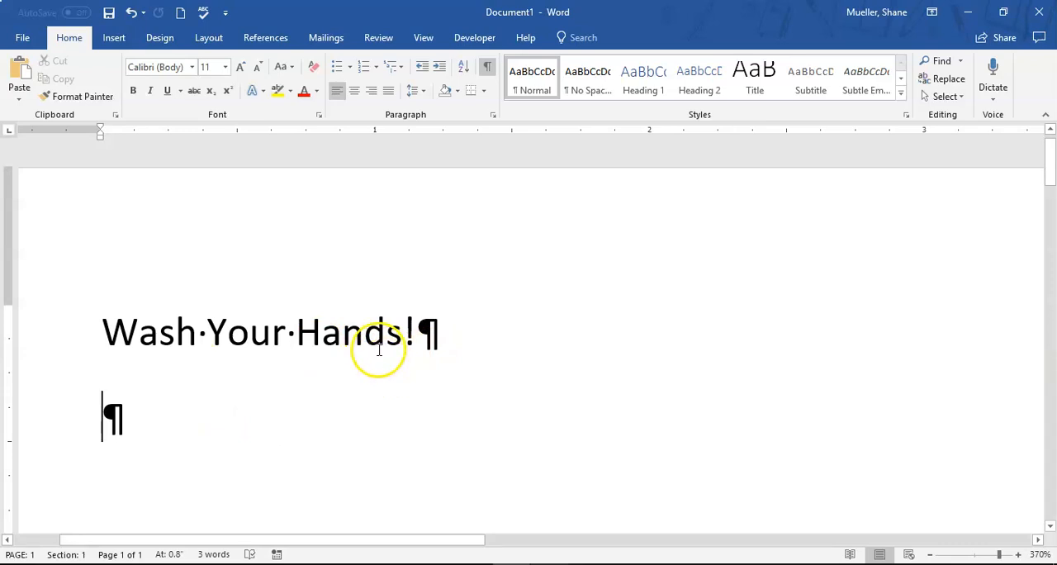
Zoom back to Page Width and begin the paragraph under the title with "Washing your hands with soap and water"
click(421, 39)
click(491, 98)
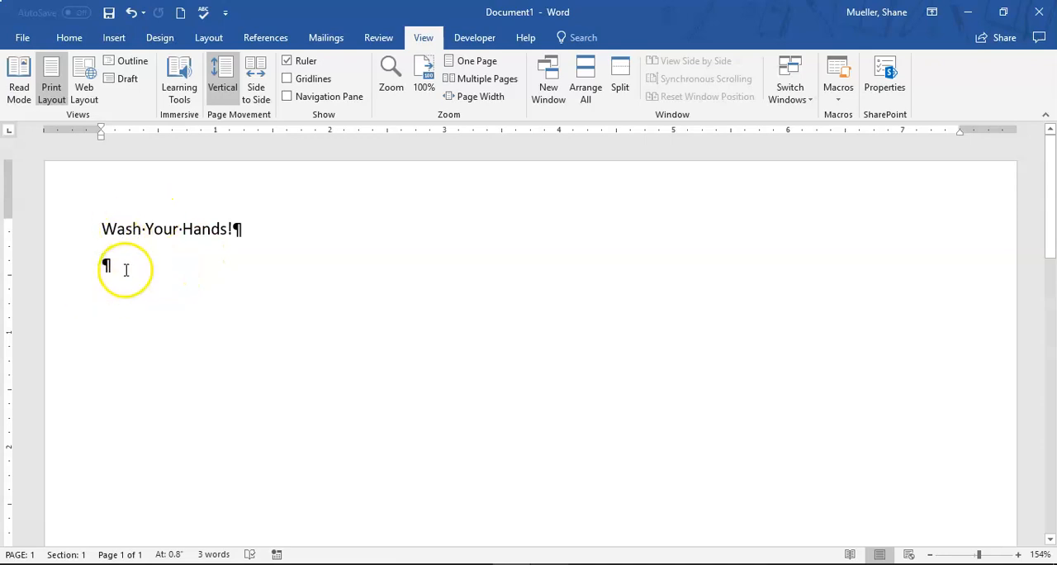
text(W)
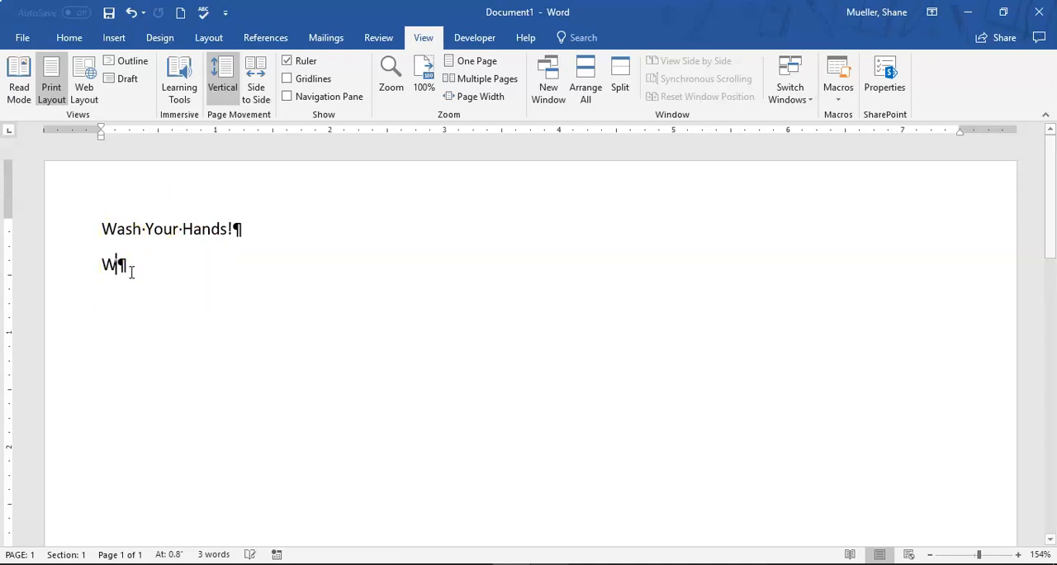
text(ashing your )
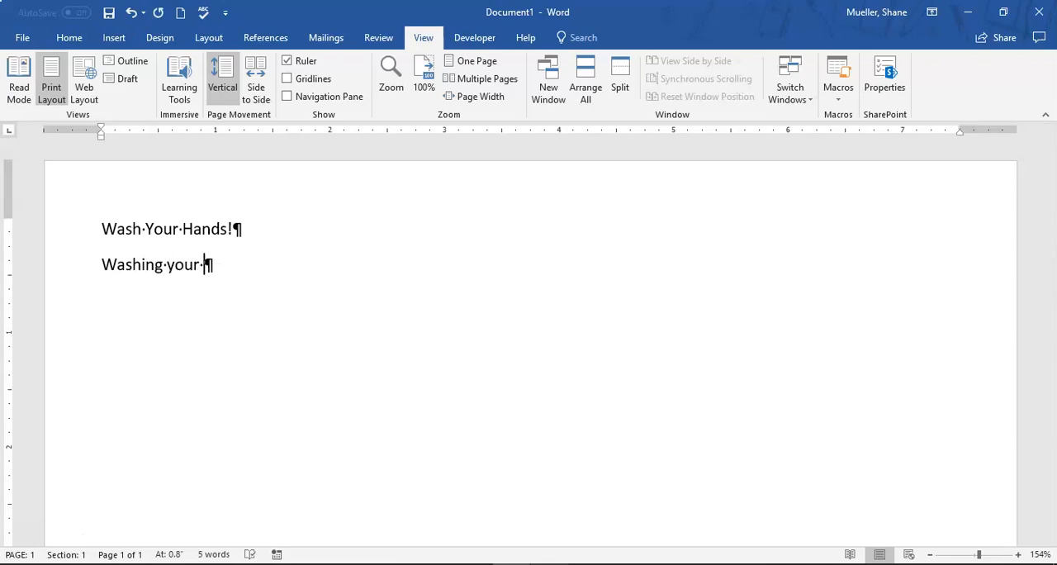
text(hands with soap and water )
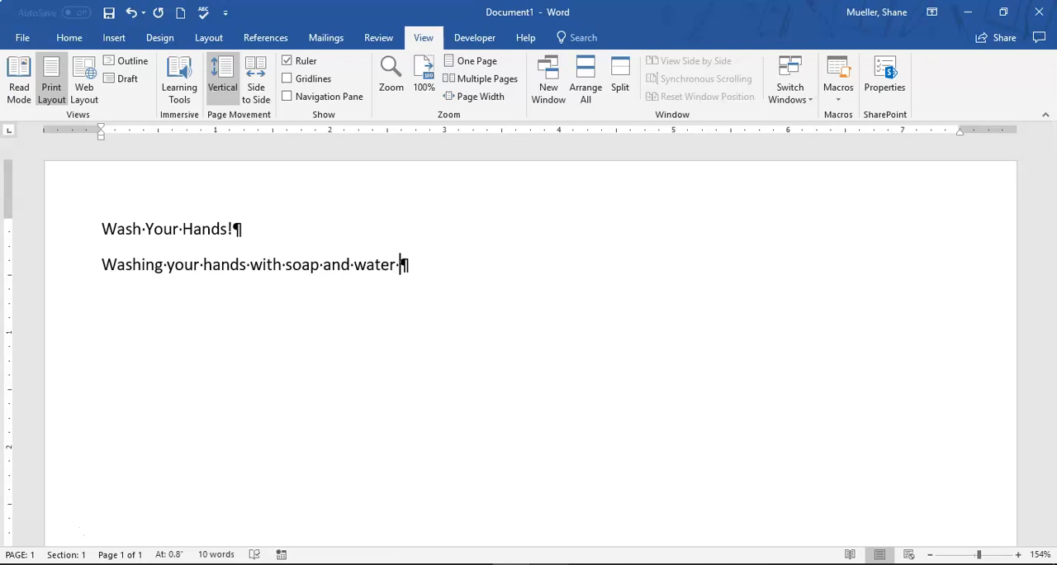
text(can decreas)
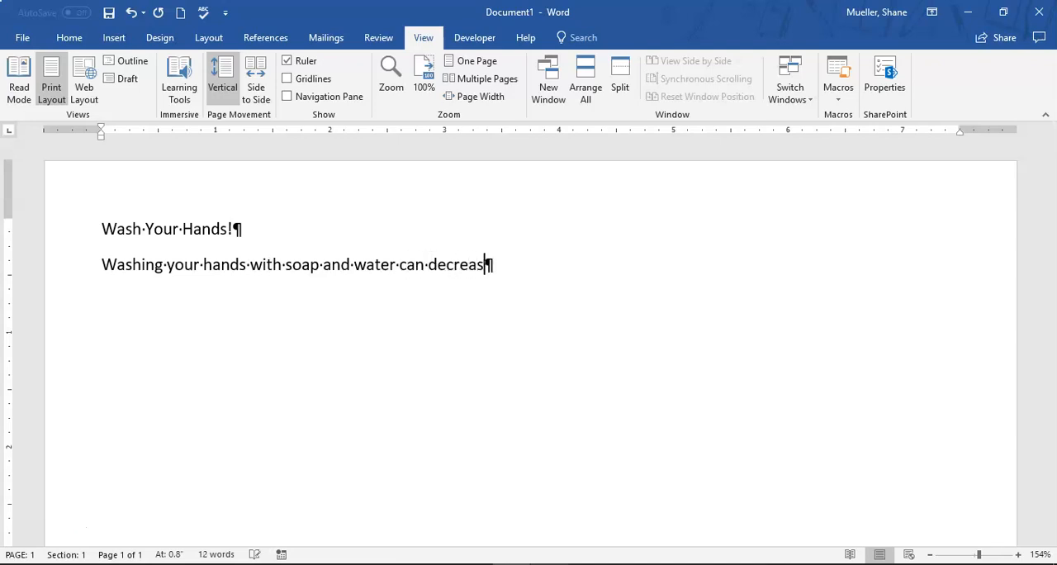
text(e outbreak)
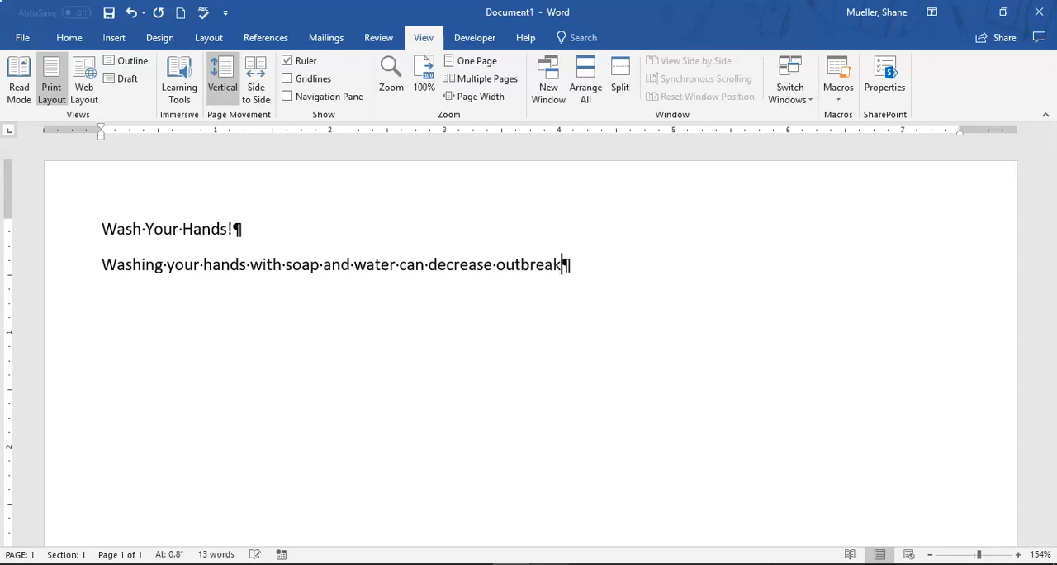
text(s of foodborne )
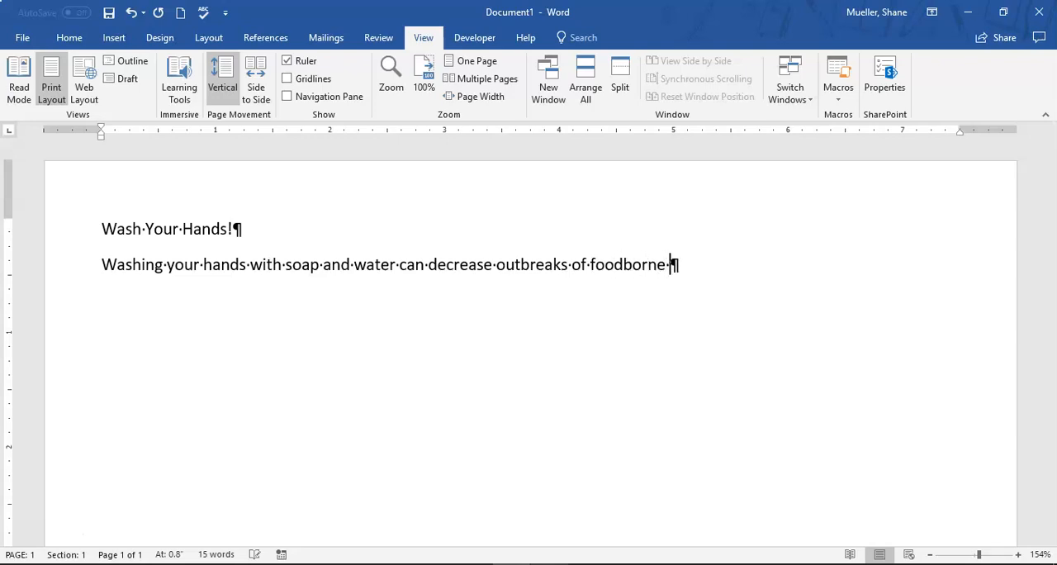
text(illness because)
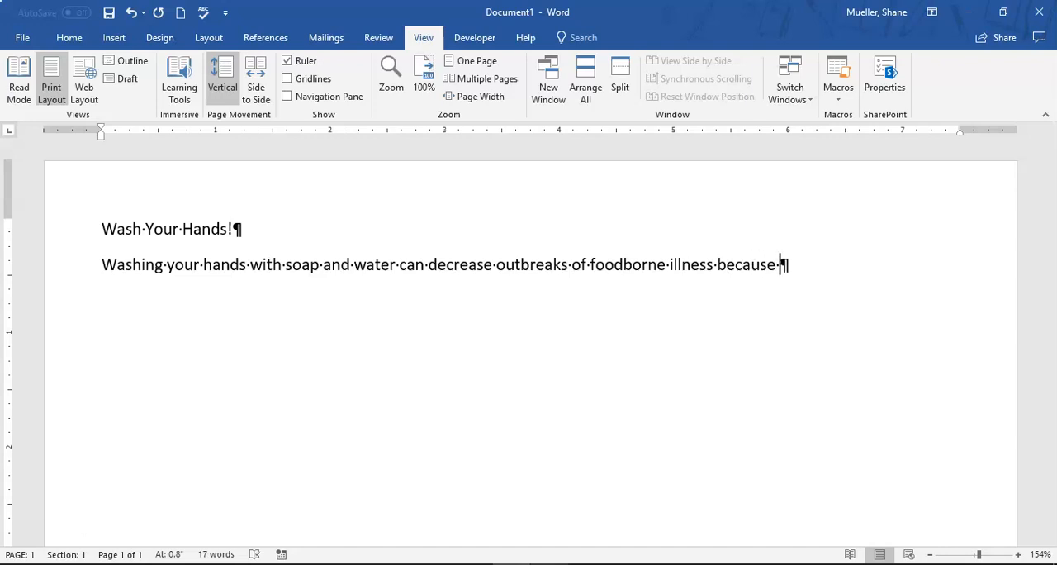
text( it can)
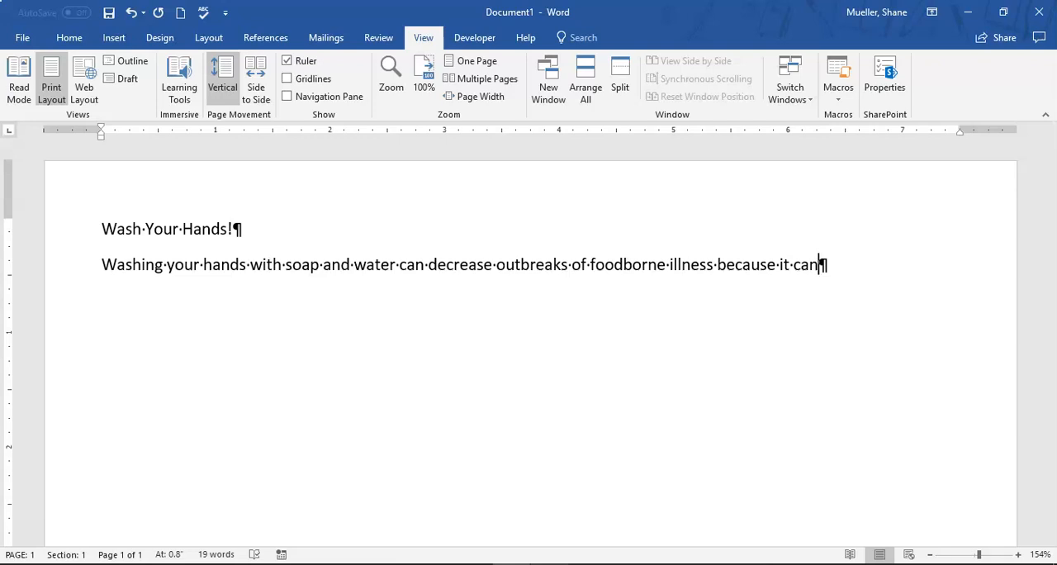
text( prevent spreading germs)
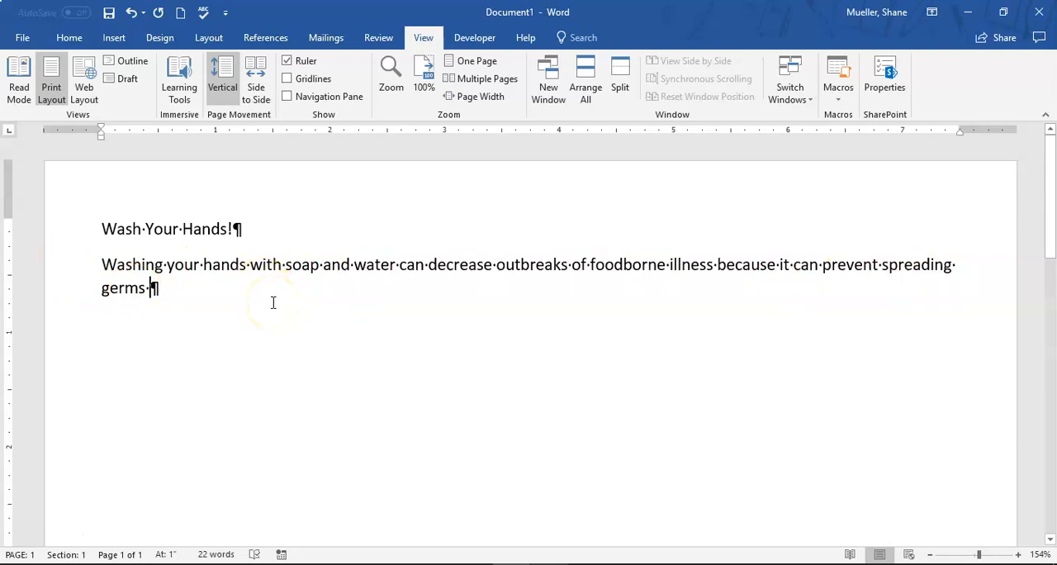
Finish the body sentence with "because it can prevent spreading germs from your hands to food."
text(to yo)
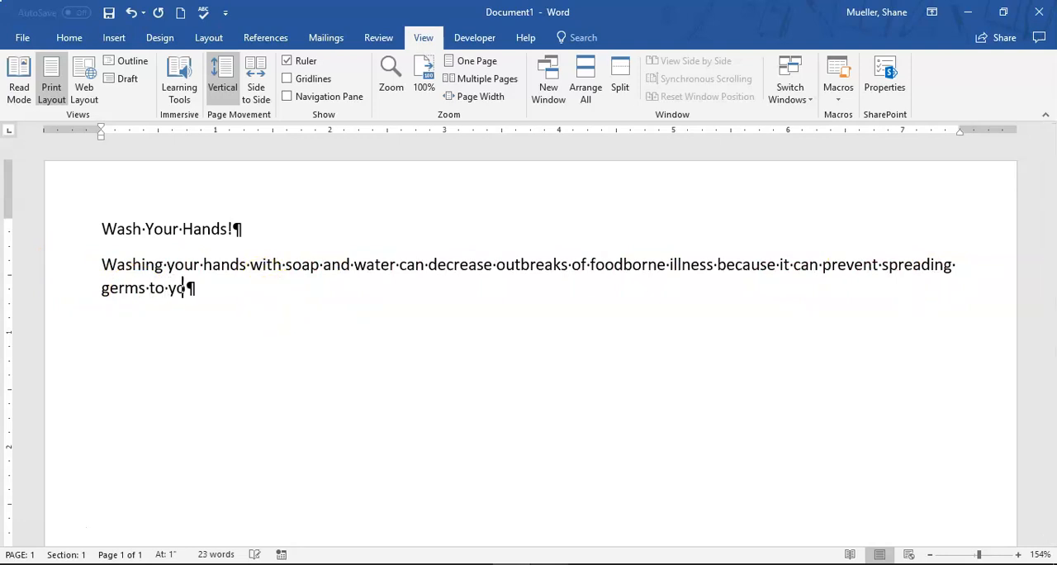
text(ur)
key(BackSpace)
key(BackSpace)
key(BackSpace)
key(BackSpace)
key(BackSpace)
key(BackSpace)
key(BackSpace)
text(from your hands to you)
key(BackSpace)
key(BackSpace)
key(BackSpace)
text(food.)
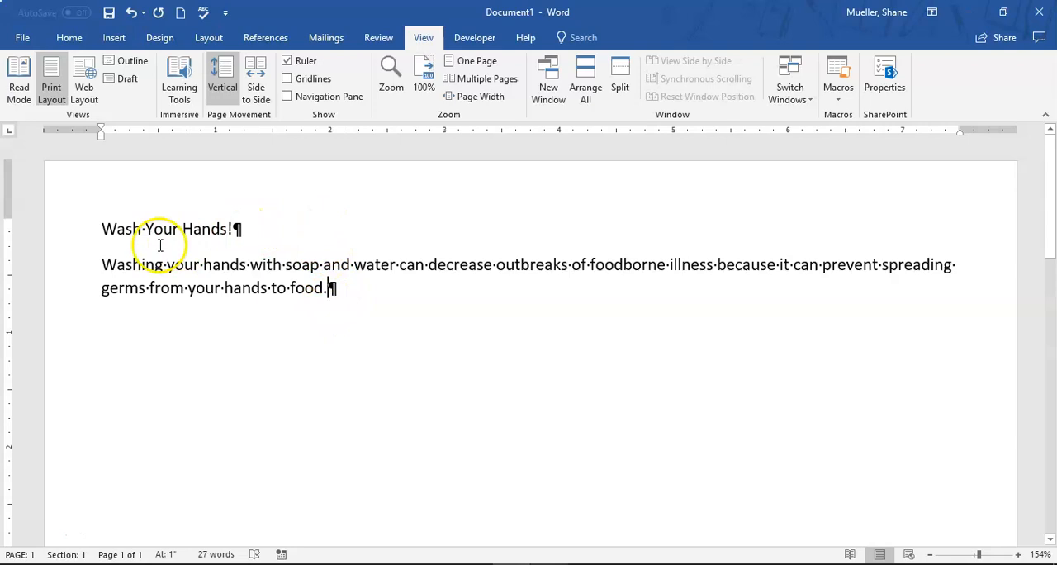
Try placing the insertion point in blank areas below the text and beside the title, and select the word "with"
double_click(711, 363)
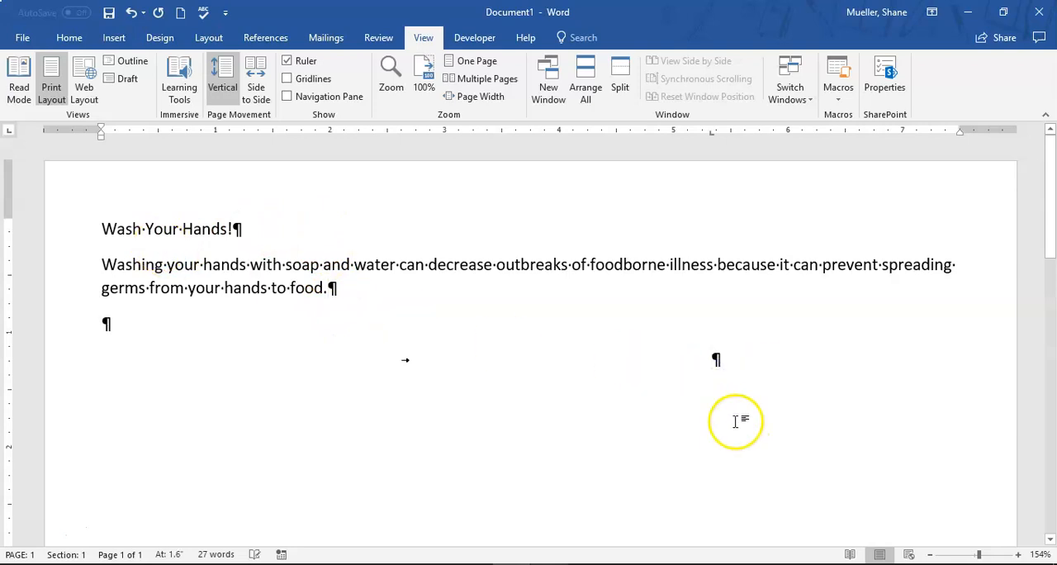
double_click(378, 228)
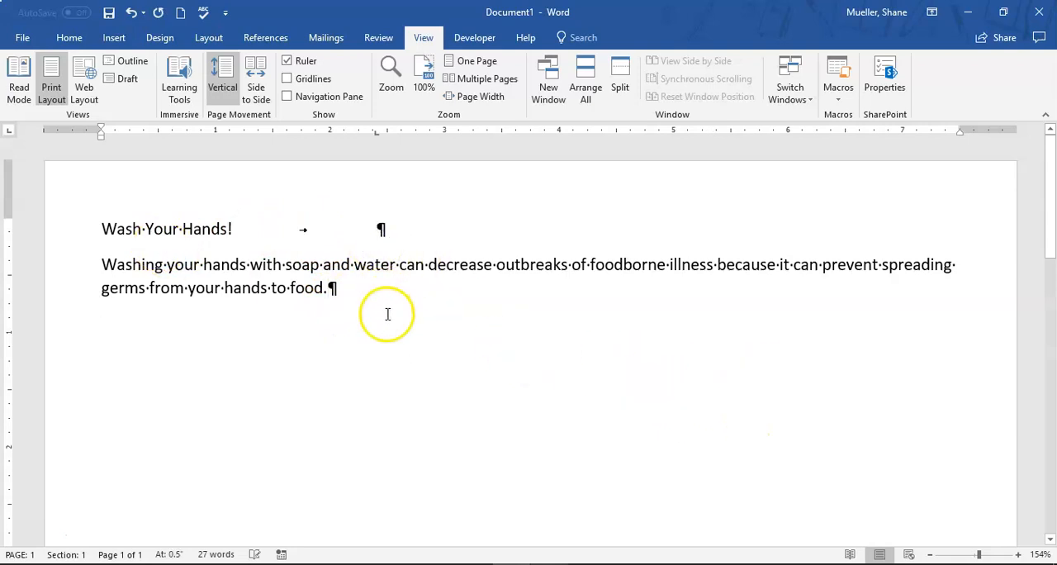
double_click(266, 265)
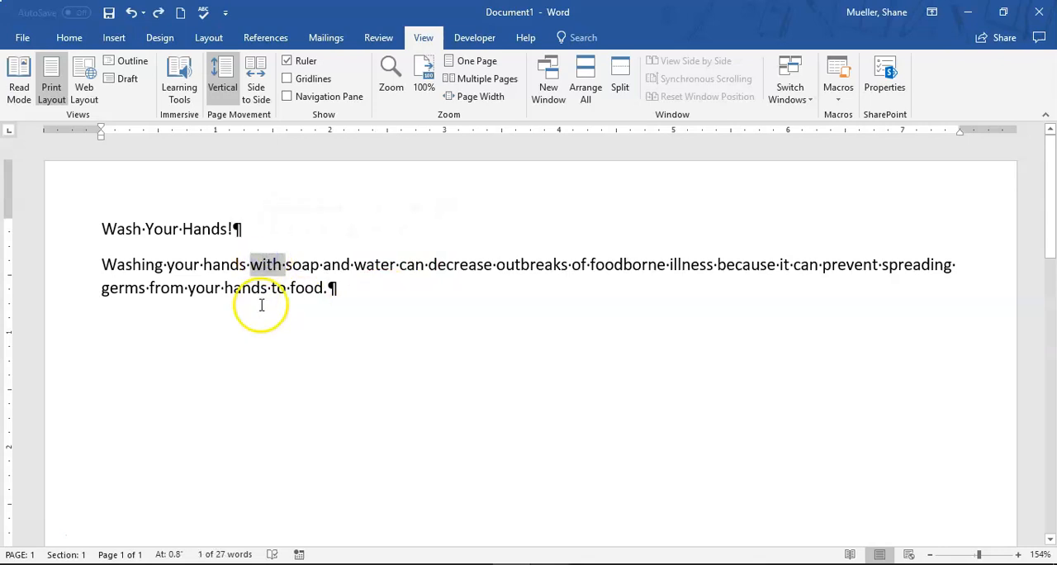
Add the line "How?" as its own paragraph after the body sentence and start another paragraph
click(283, 315)
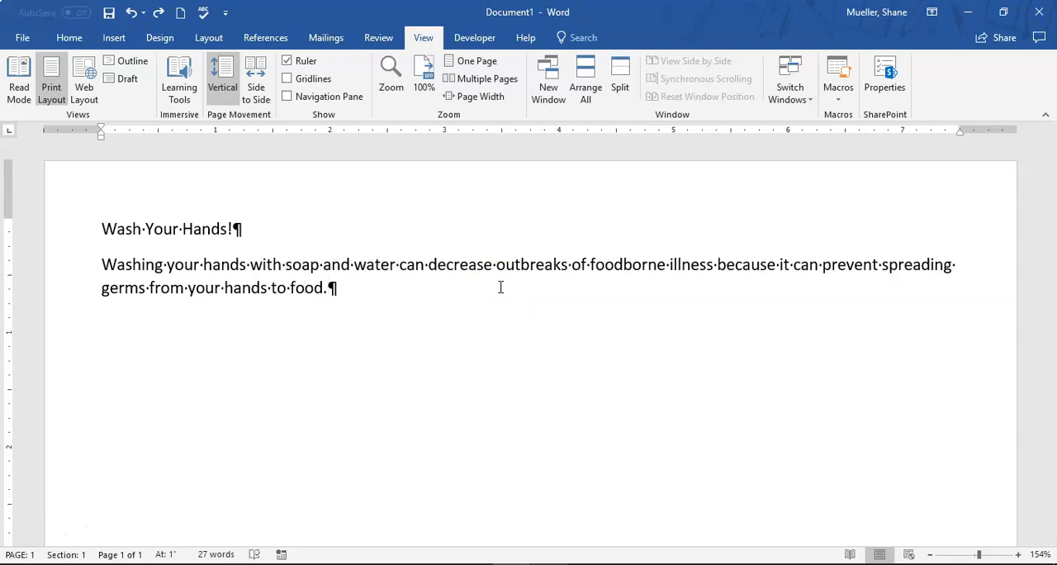
key(Return)
text(How?)
key(Return)
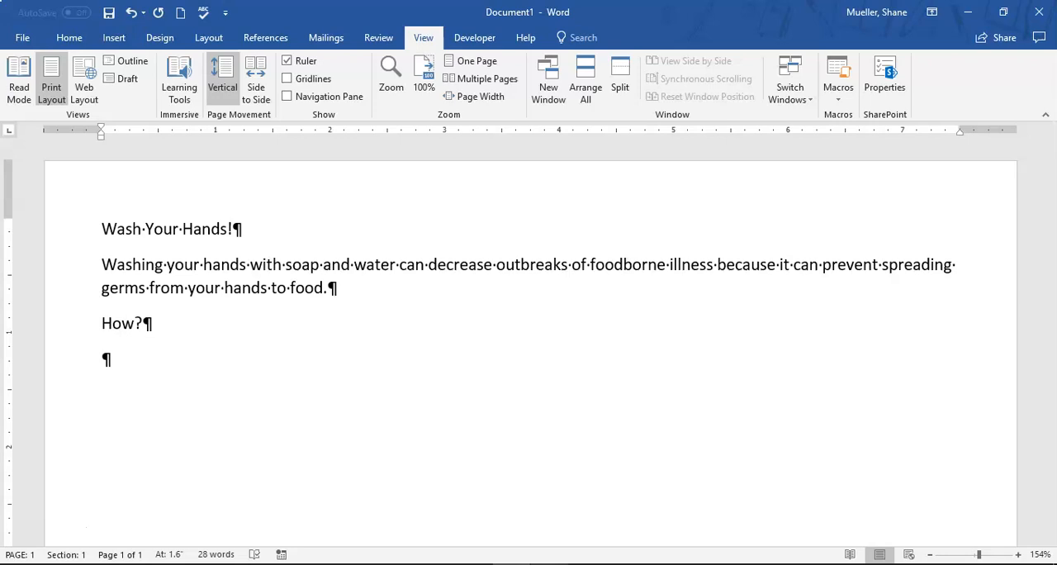
Enter the first instruction, misspelled as "Wet hands with clen, running water, and sope.", and start a new paragraph
text(Wet)
text(hands with)
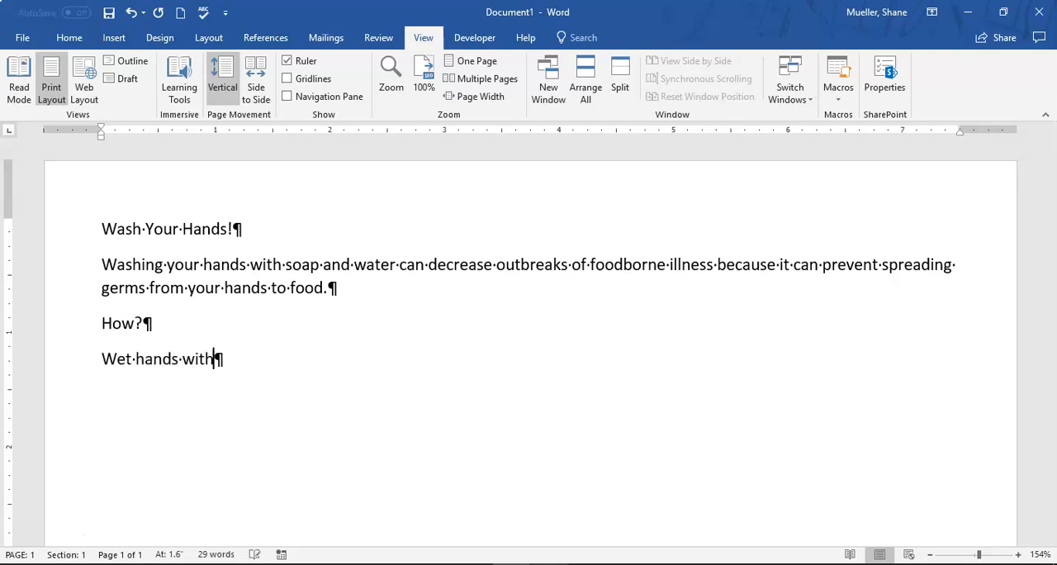
text( clen, )
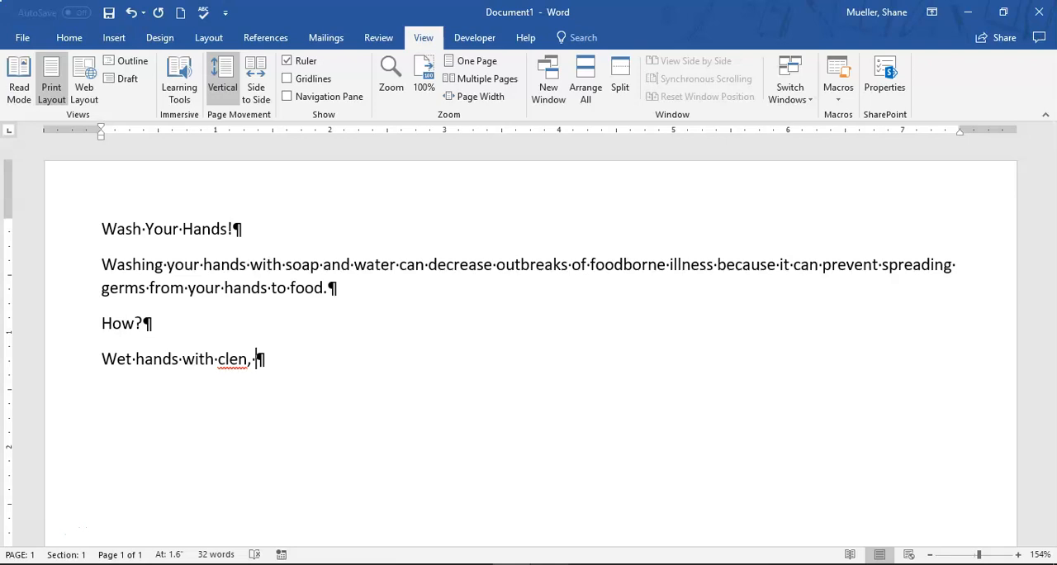
text(running water, and so)
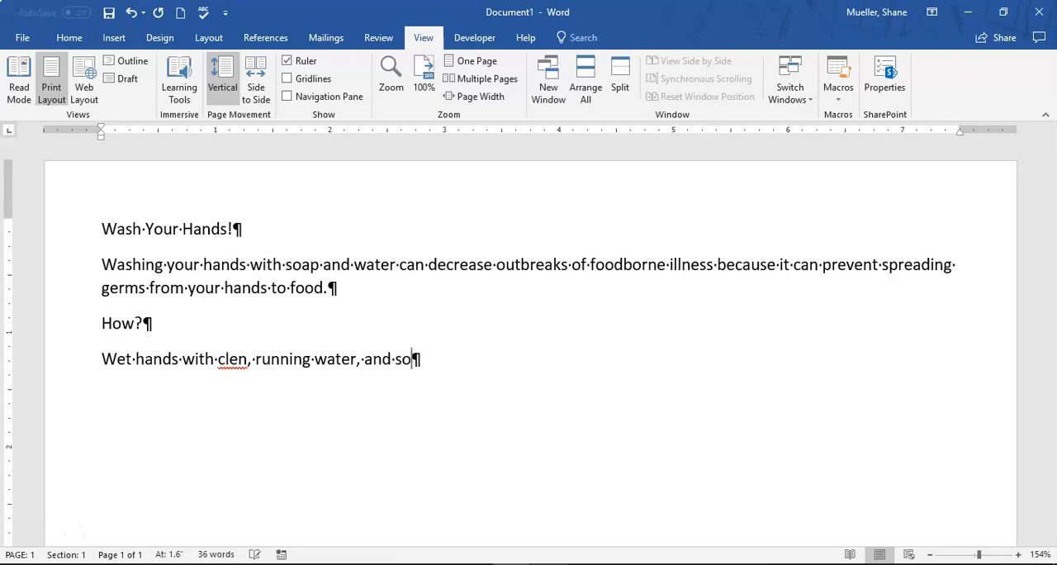
text(pe.)
key(Return)
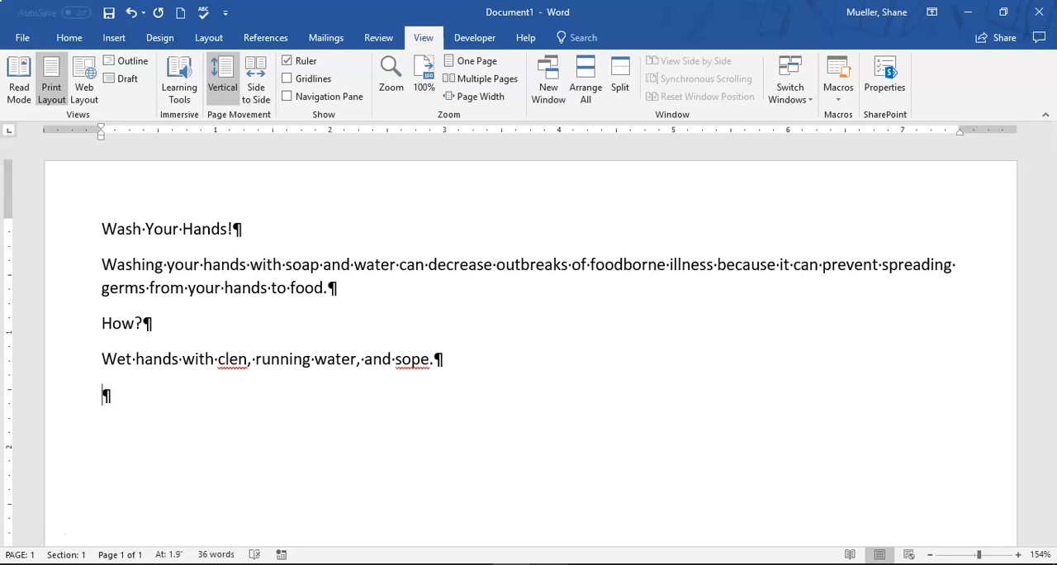
Enter "Lather hands (palms, backs, below nails, between fingers, arod thumbs)" as the start of the second instruction, keeping the misspelling "arod"
text(Lather hands)
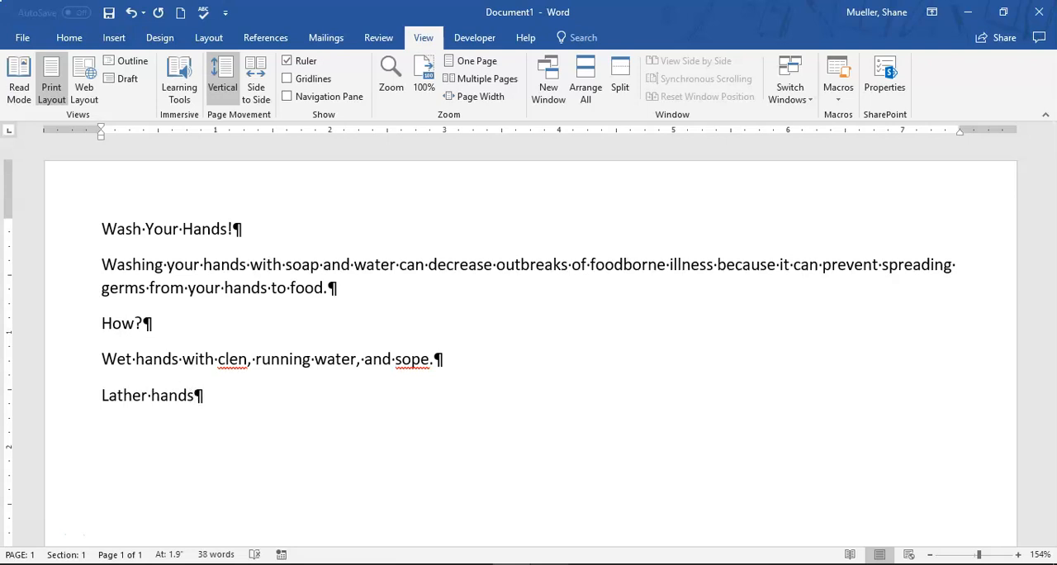
text( ()
text(palms, )
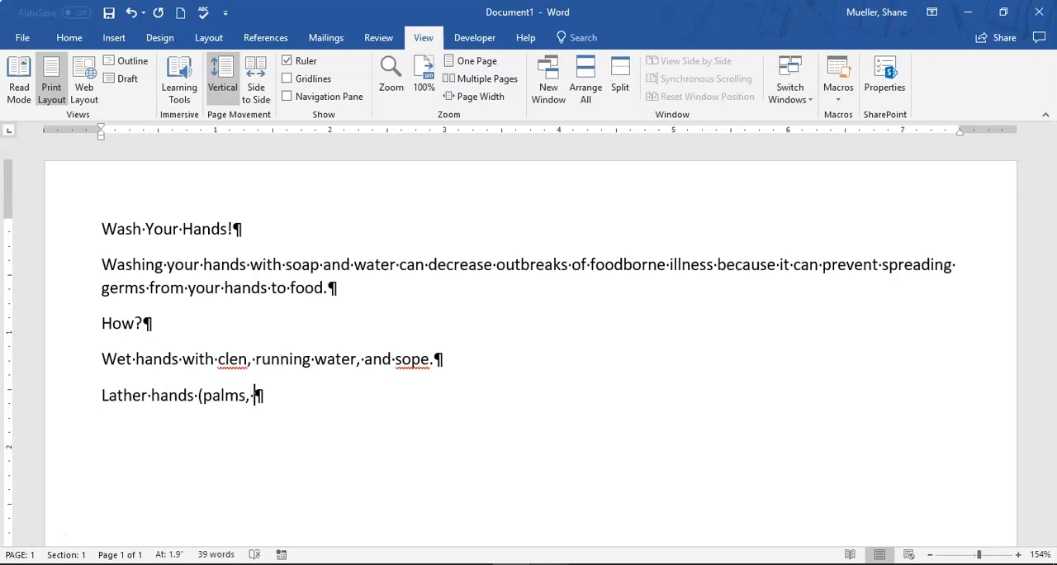
text(backs, below nails)
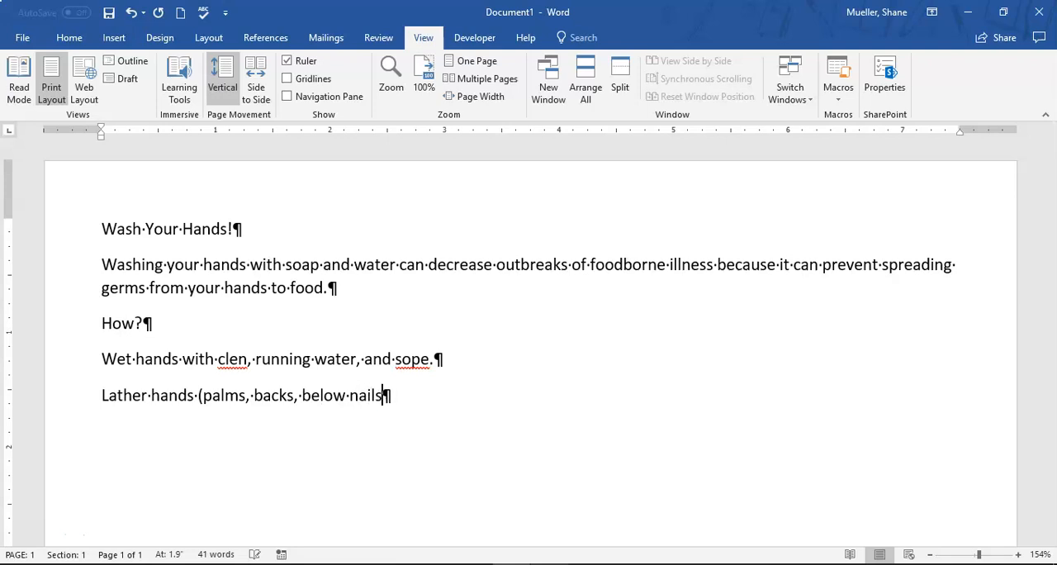
text(, between fin)
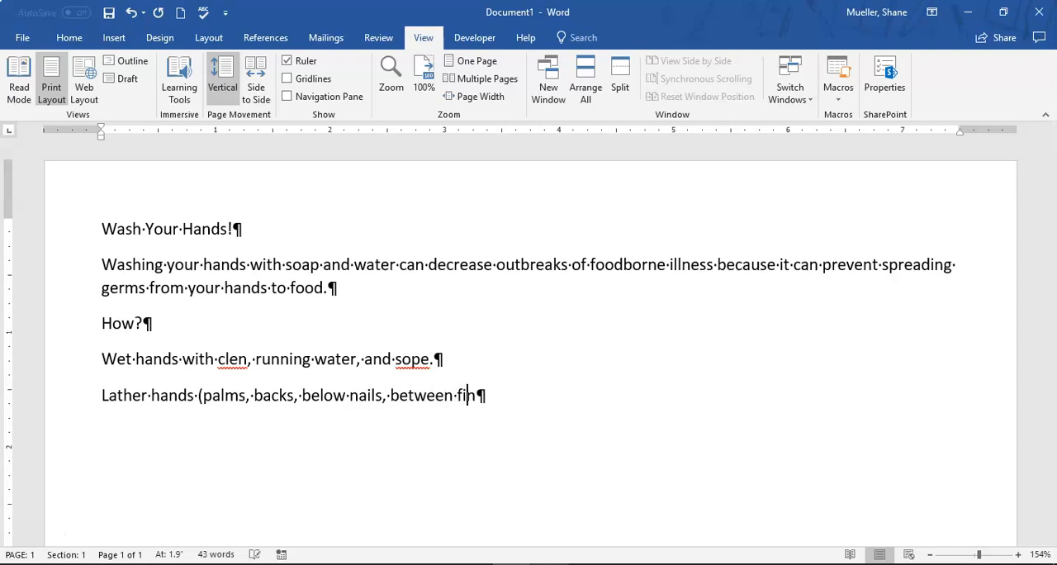
text(gers, a)
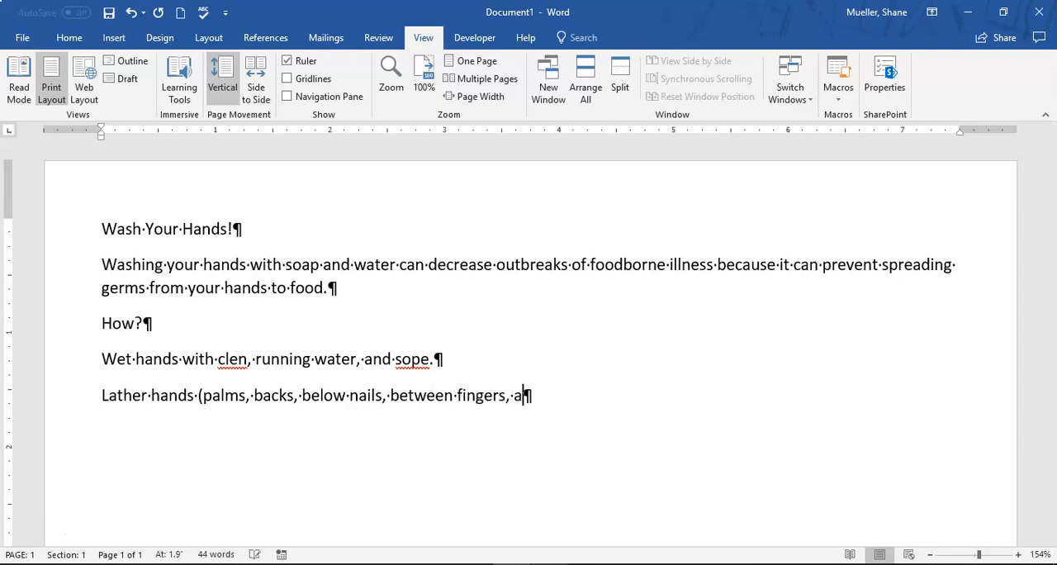
text(rod thumbs))
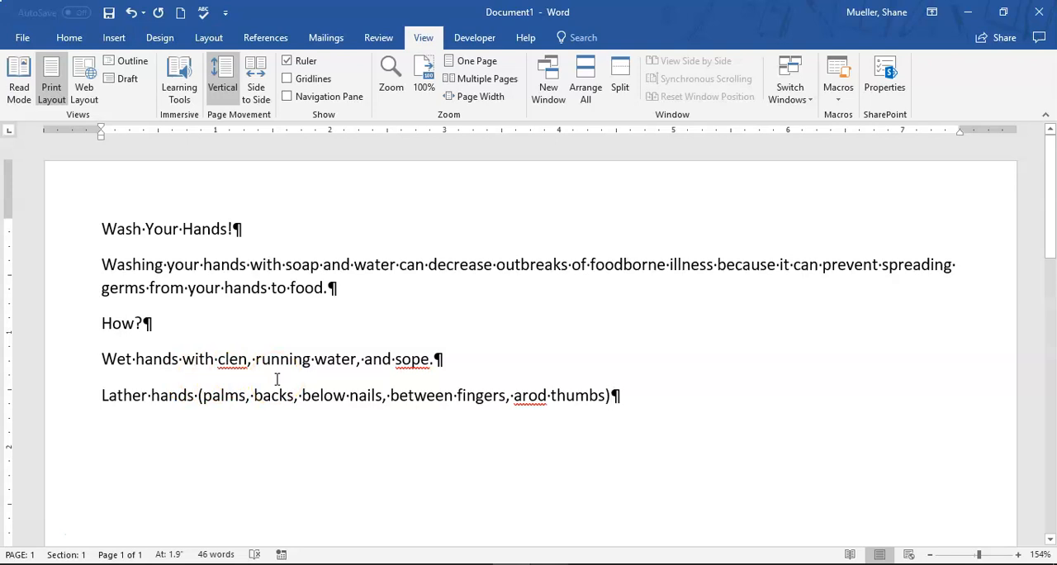
Complete the second instruction with "by rubbing them together with soap." directly after the parenthesis and start a new paragraph
text(by)
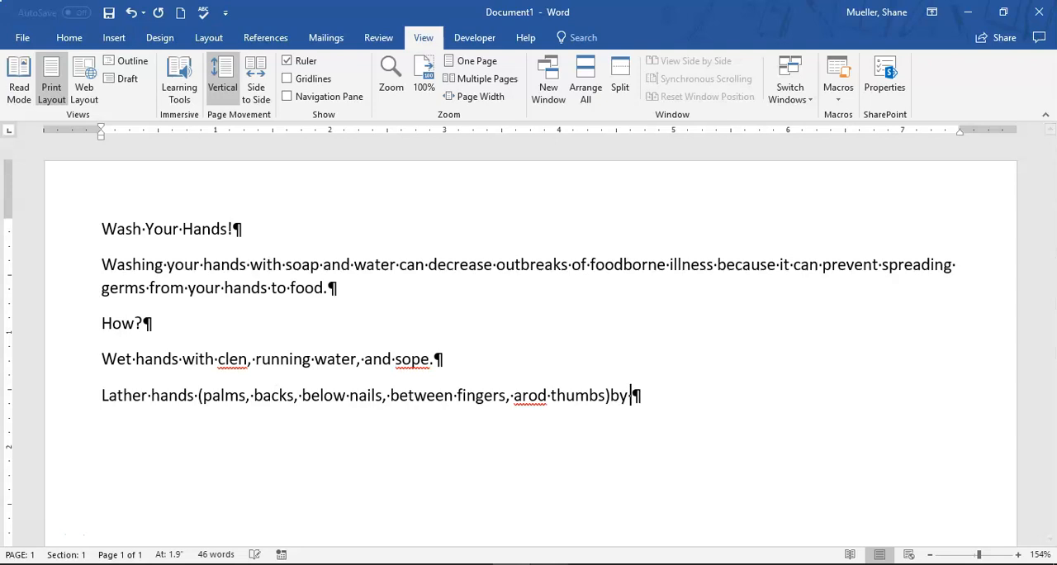
text( rubbing the)
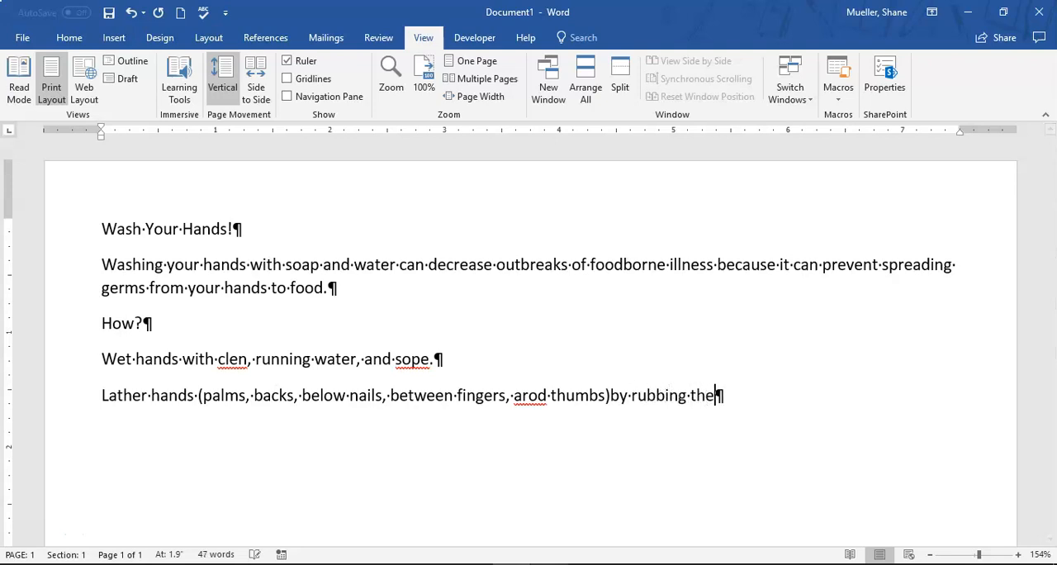
text(m together )
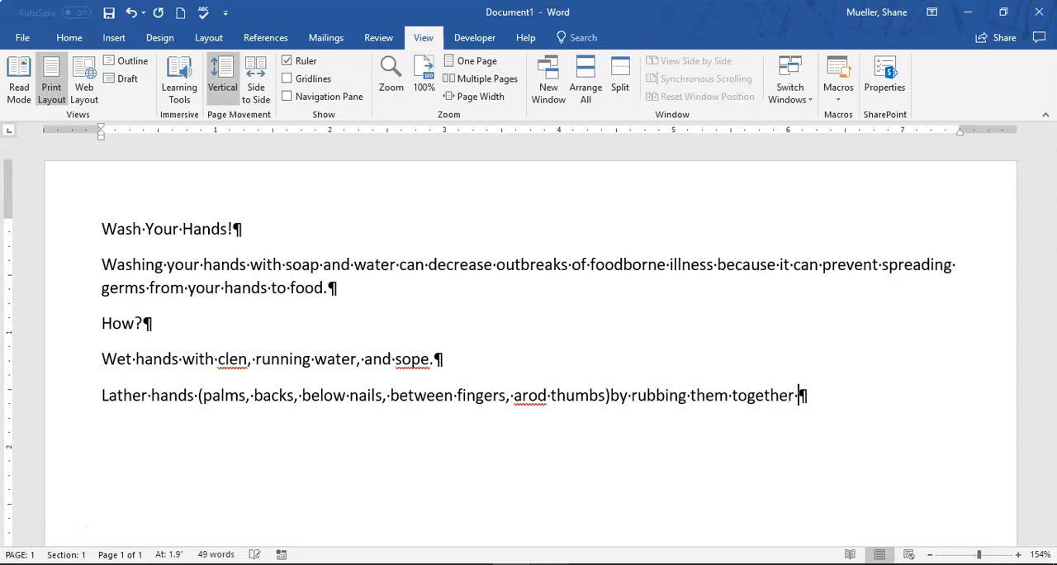
text(with soap.)
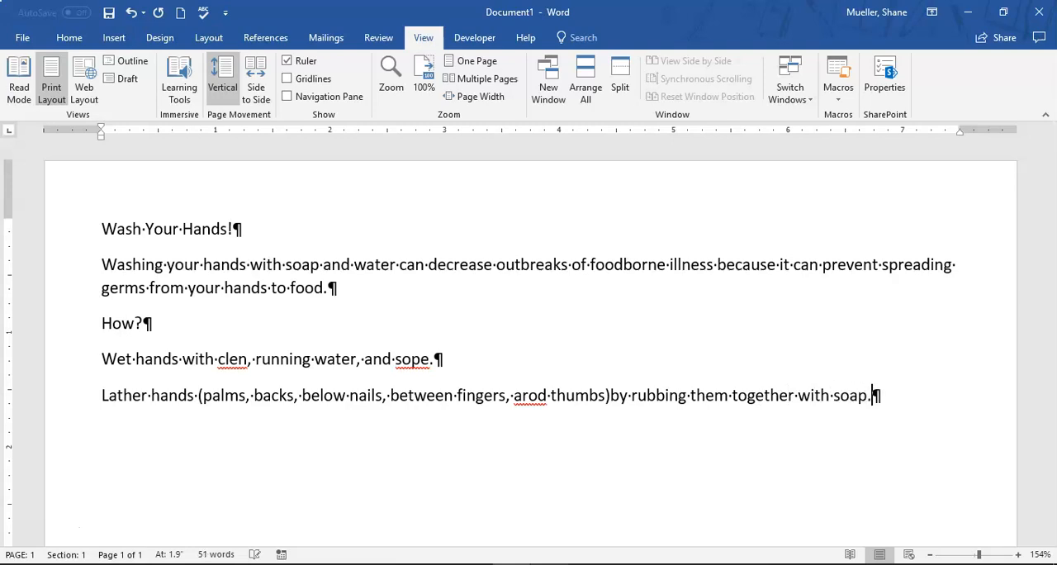
key(Return)
Enter the third instruction with the wrong word "fore" as "Scrub hands fore at least 20 seconds." and start a new paragraph
text(Scrub )
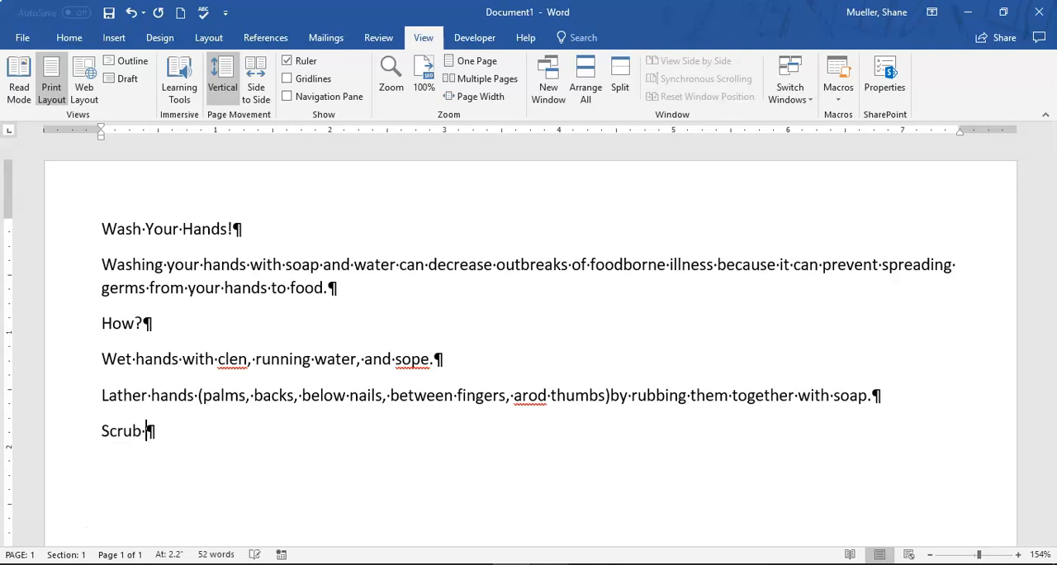
text(hands fore)
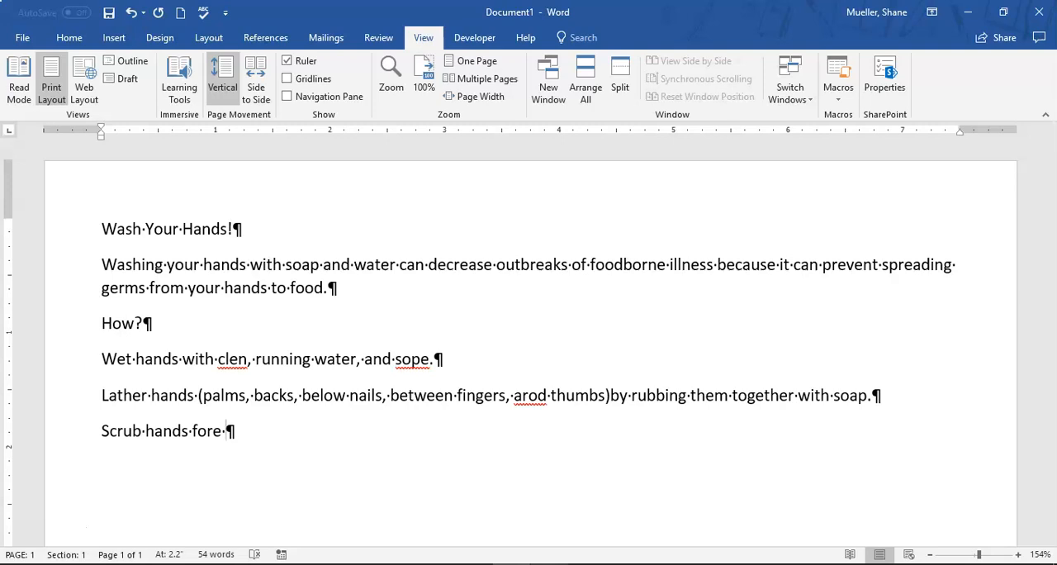
text(at least )
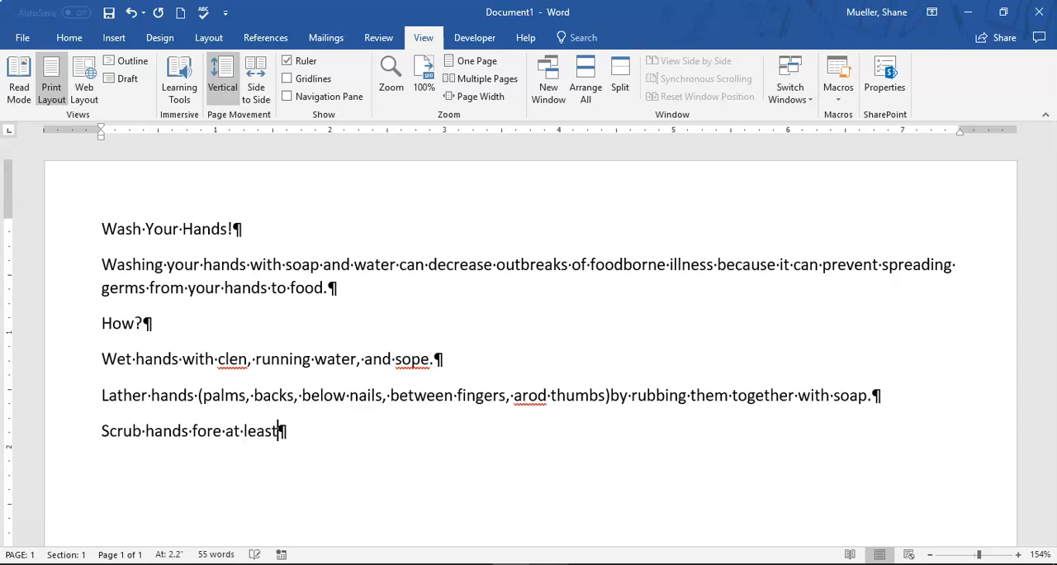
text(20 seconds.)
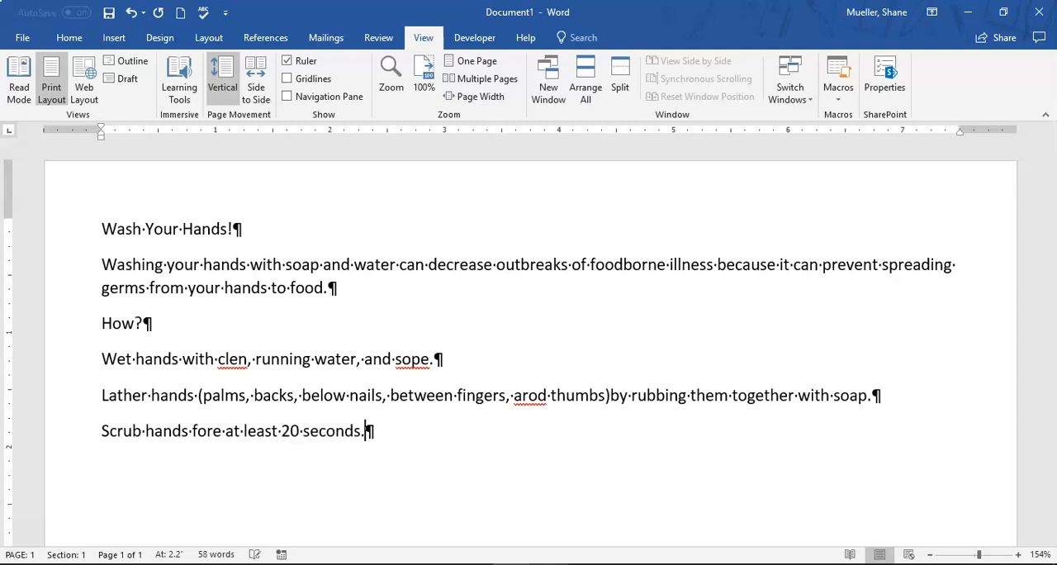
key(Return)
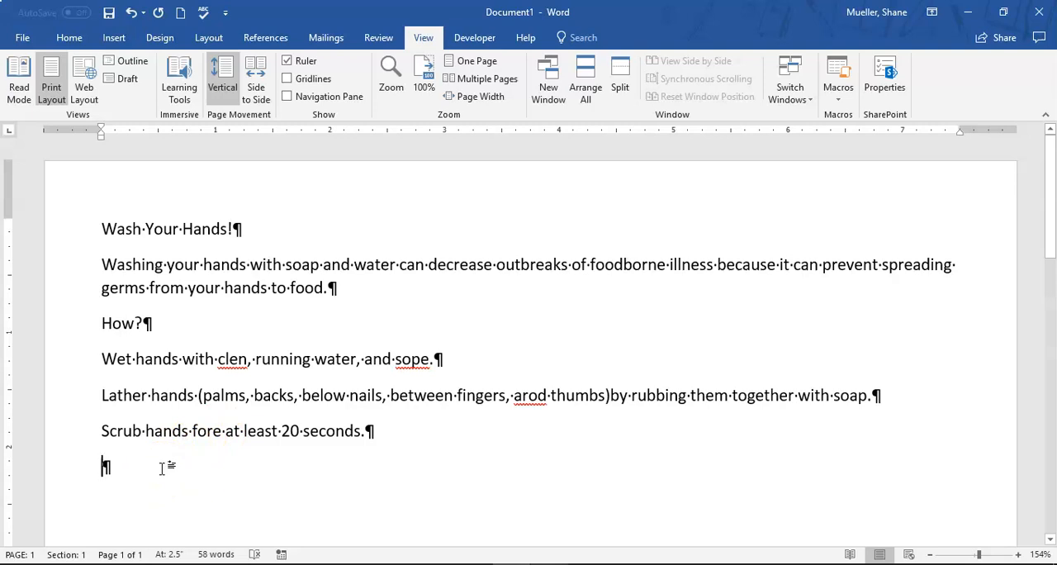
Enter the fourth instruction, "Rinse soap off of hands under clean, running water.", and start a new paragraph
text(Rinse soap off of hands)
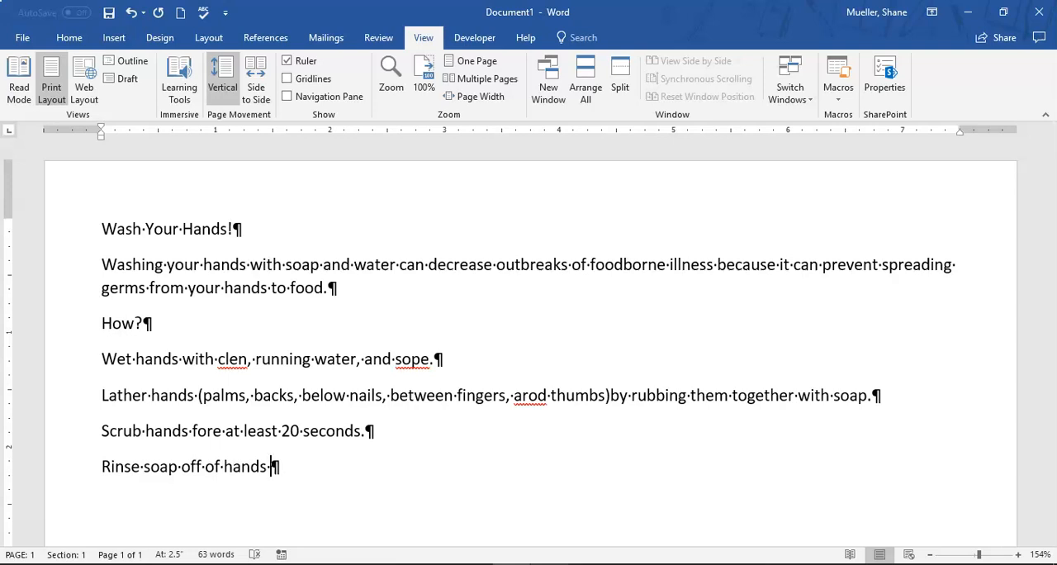
text( under clean, running water.)
key(Return)
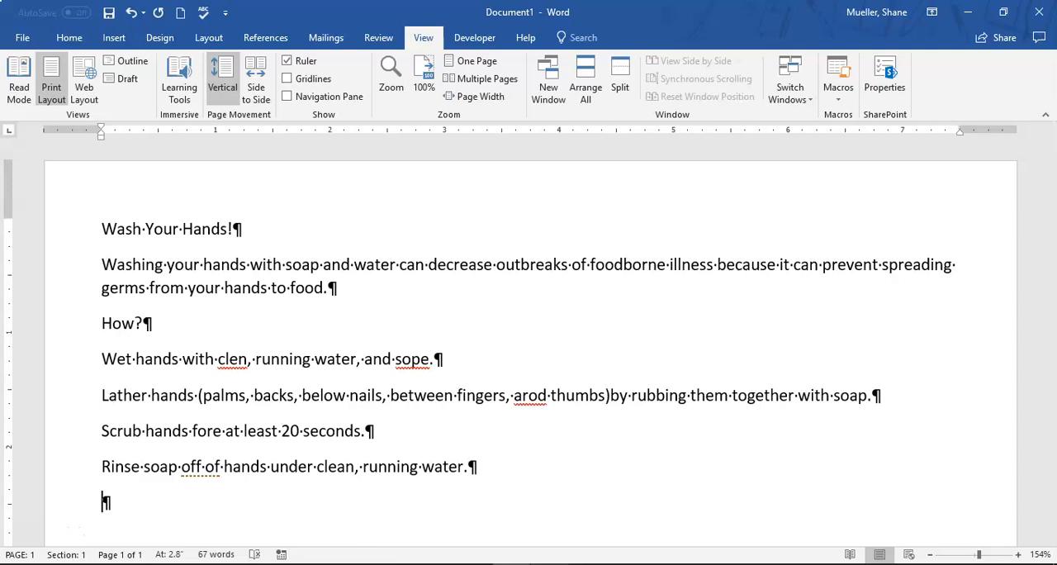
Enter the fifth instruction, "Dry hands well using a towel or an air dryer.", and start a new paragraph
text(Dry hands well)
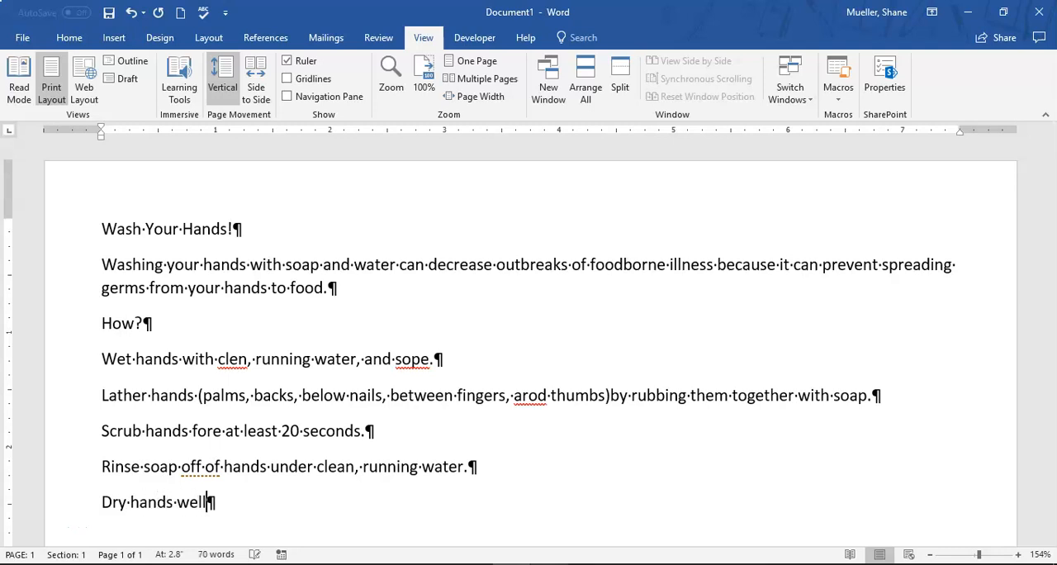
text(using a towel or an air dryer.)
key(Return)
Insert a second, repeated "an" before "air dryer" in the last instruction
click(168, 466)
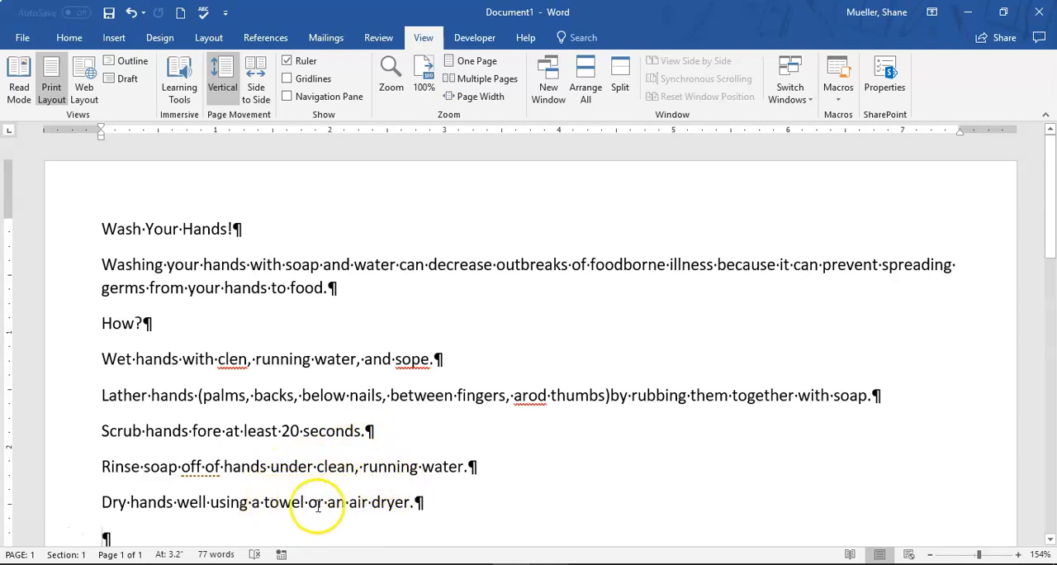
click(348, 504)
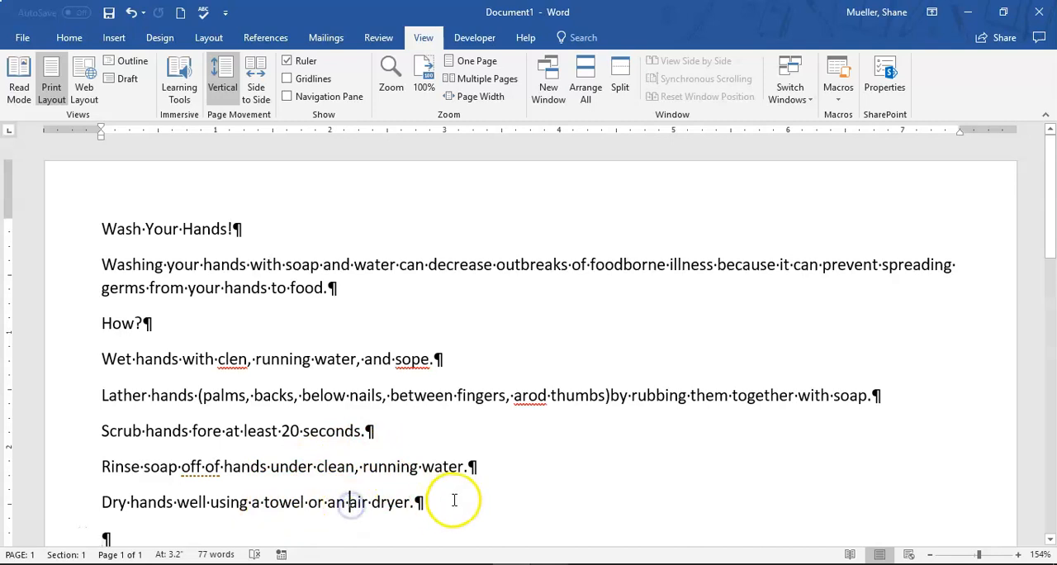
text(an)
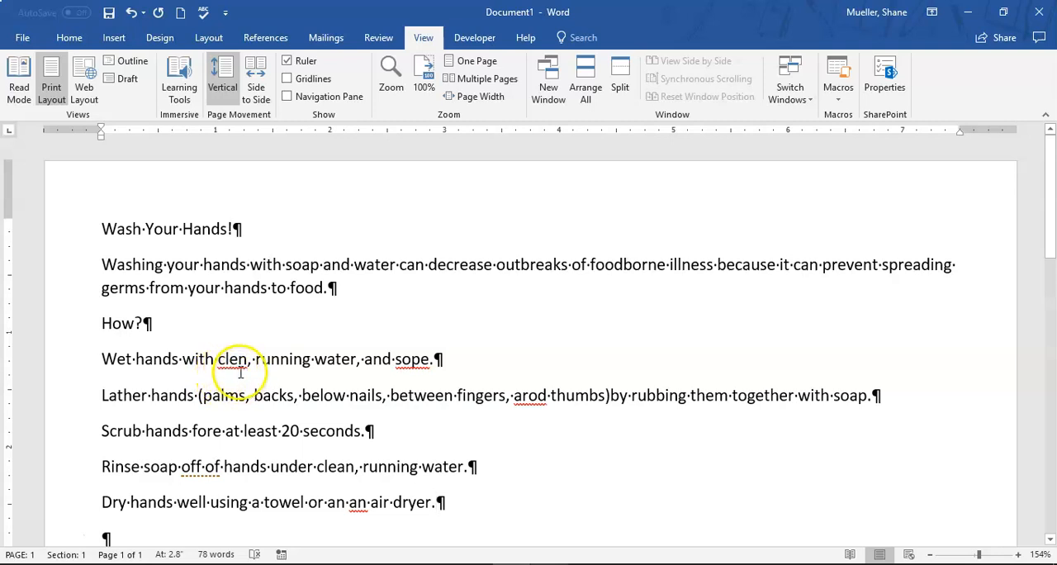
Locate the Spelling & Grammar command in both places where it is offered
scroll(248, 363, down, 1)
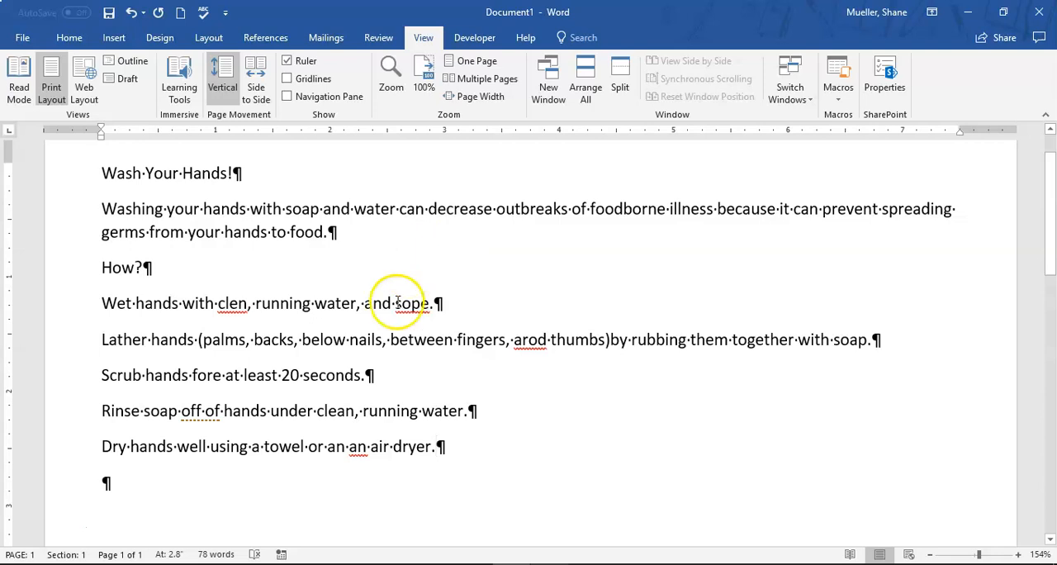
click(206, 15)
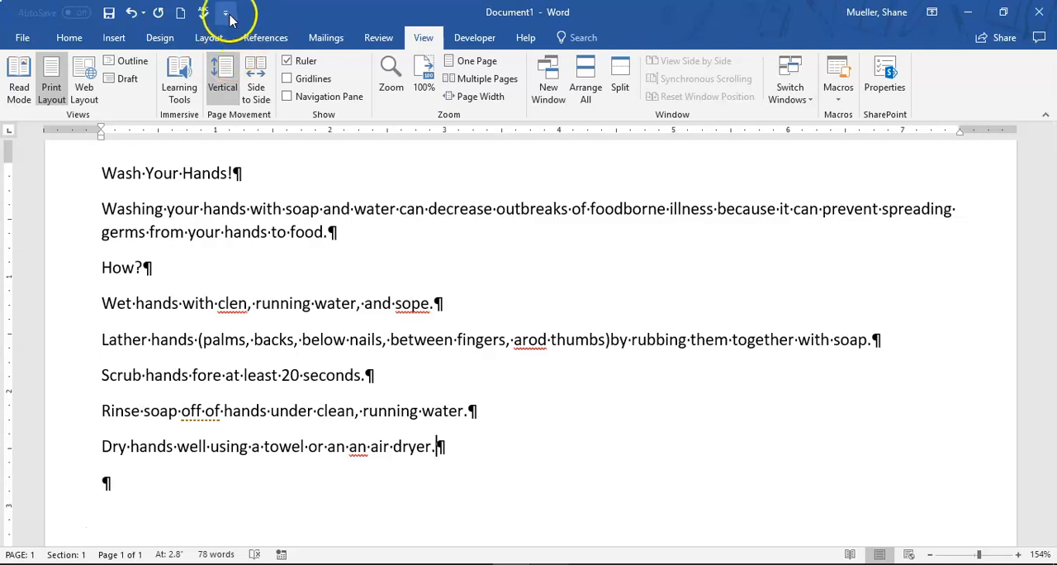
click(378, 38)
click(27, 76)
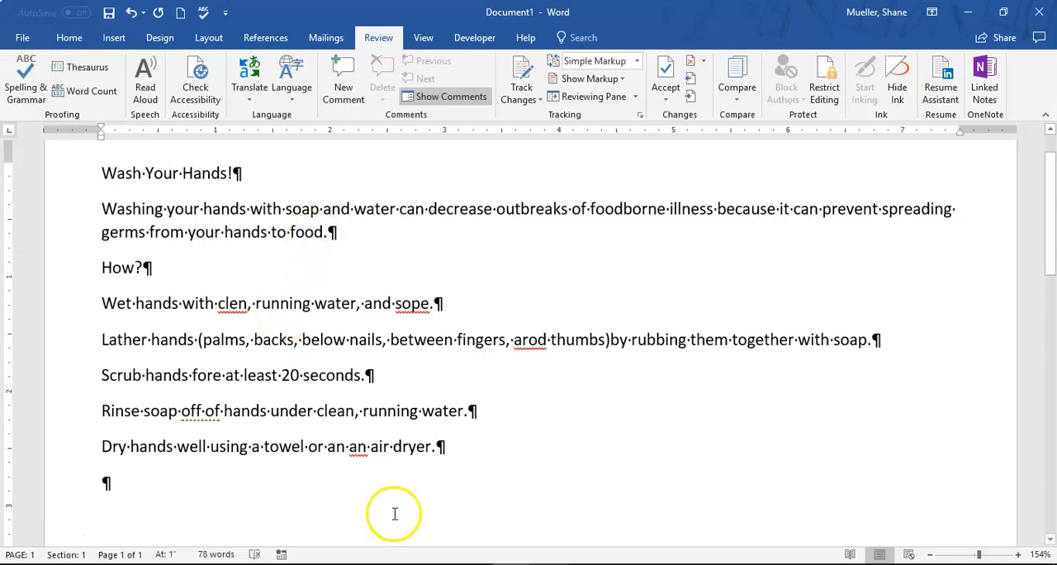
In the first instruction, correct "clen" to the suggested "clean" and, after checking the suggestions for "sope", replace it with "soap"
right_click(233, 304)
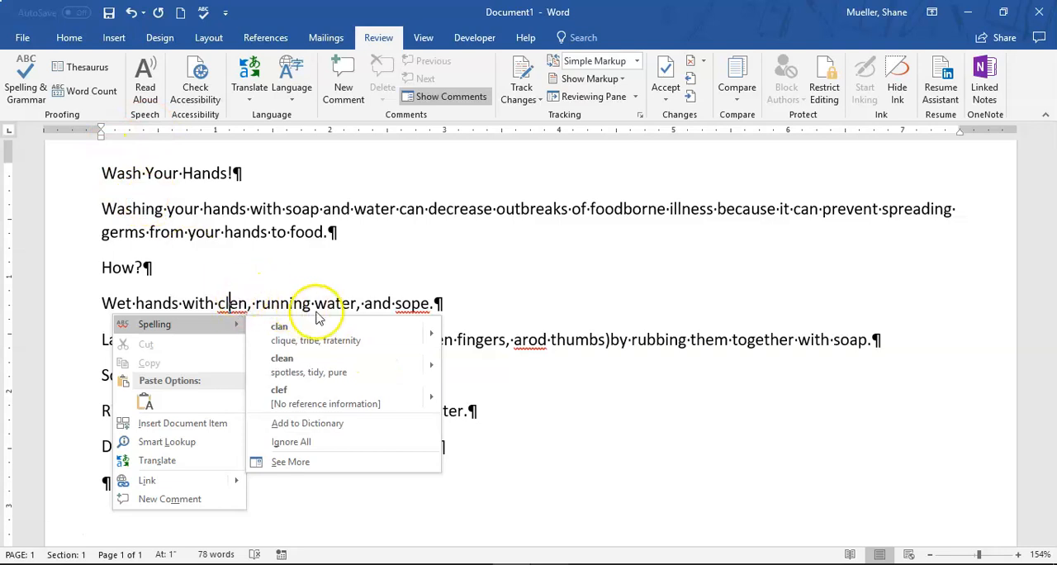
click(298, 368)
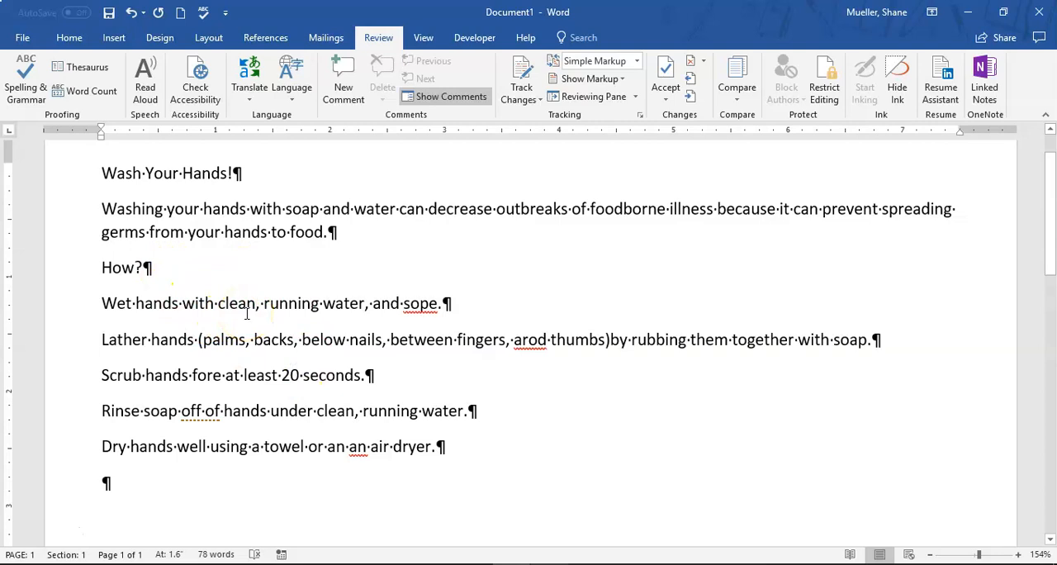
right_click(420, 303)
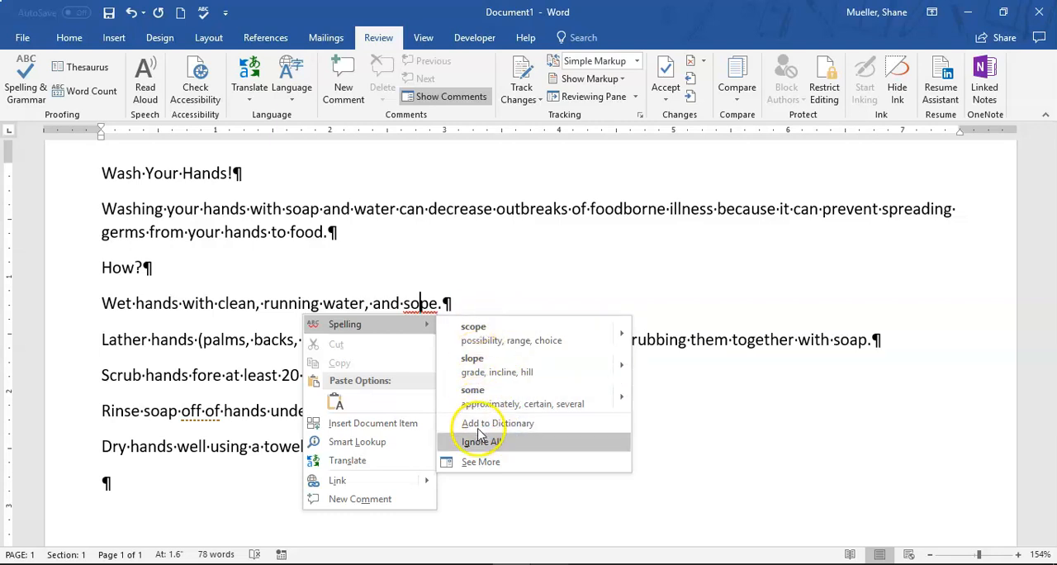
click(482, 460)
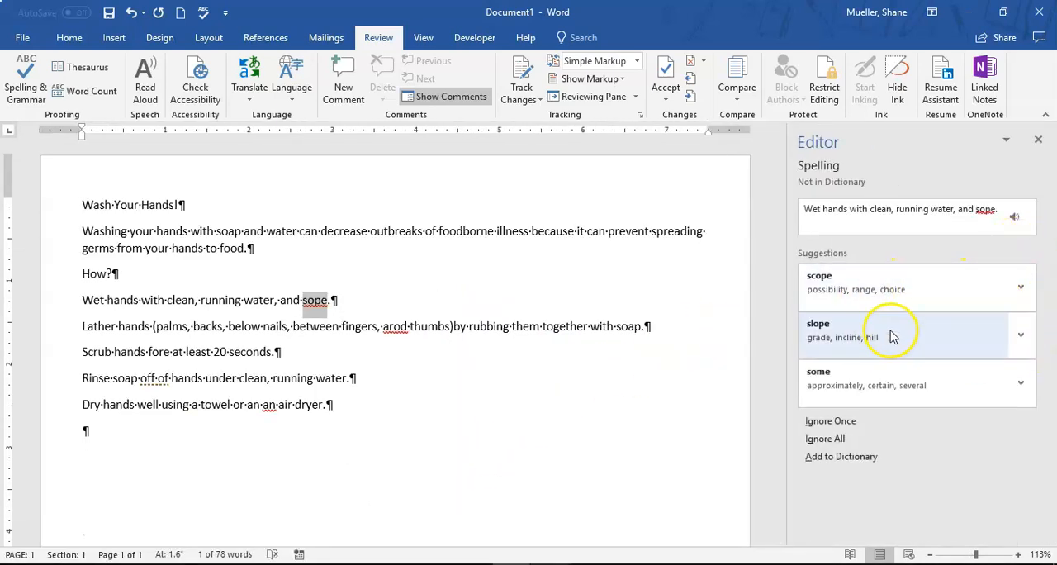
click(1038, 138)
click(420, 302)
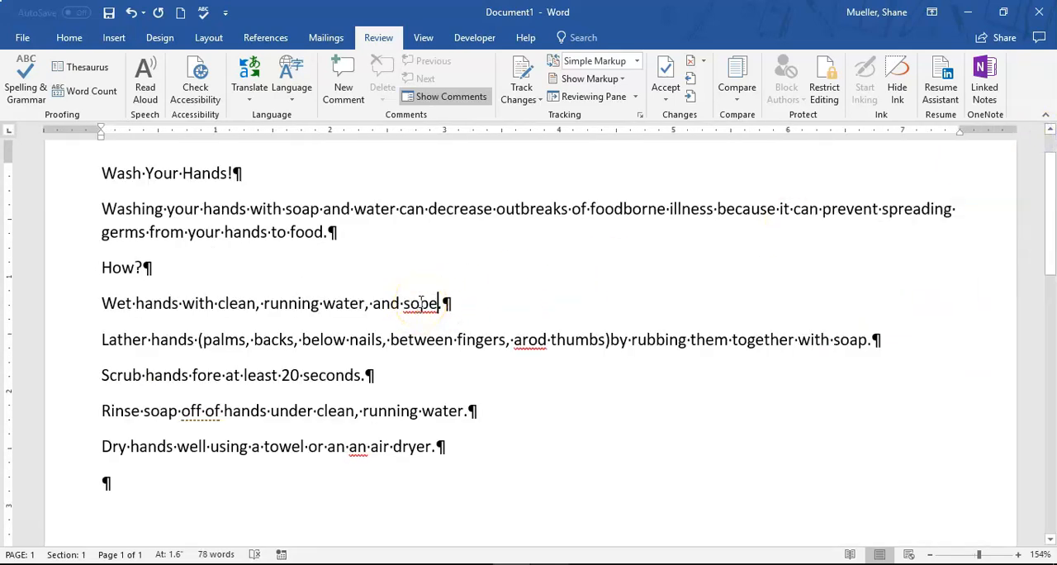
double_click(420, 302)
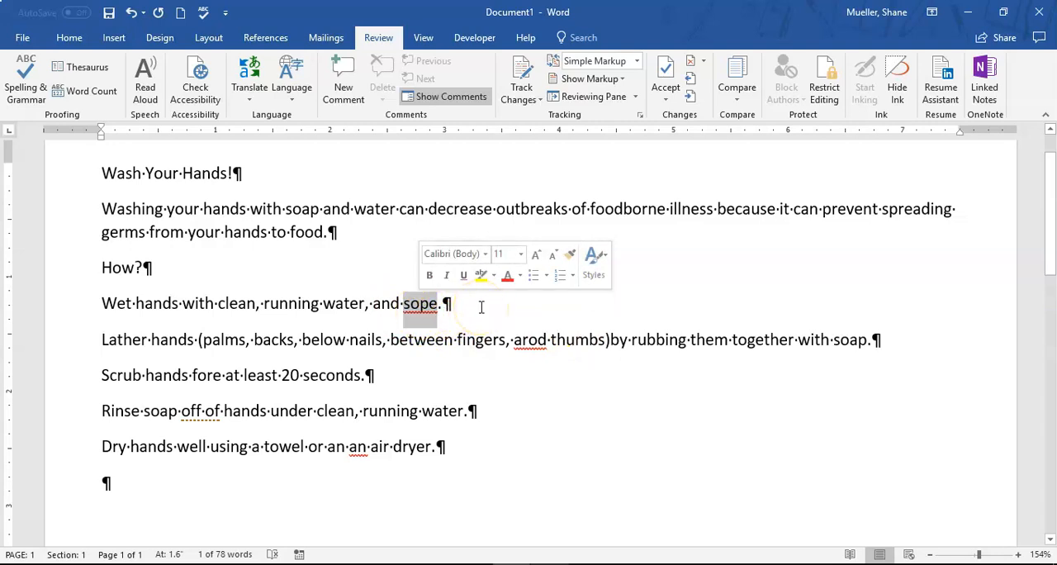
text(soap)
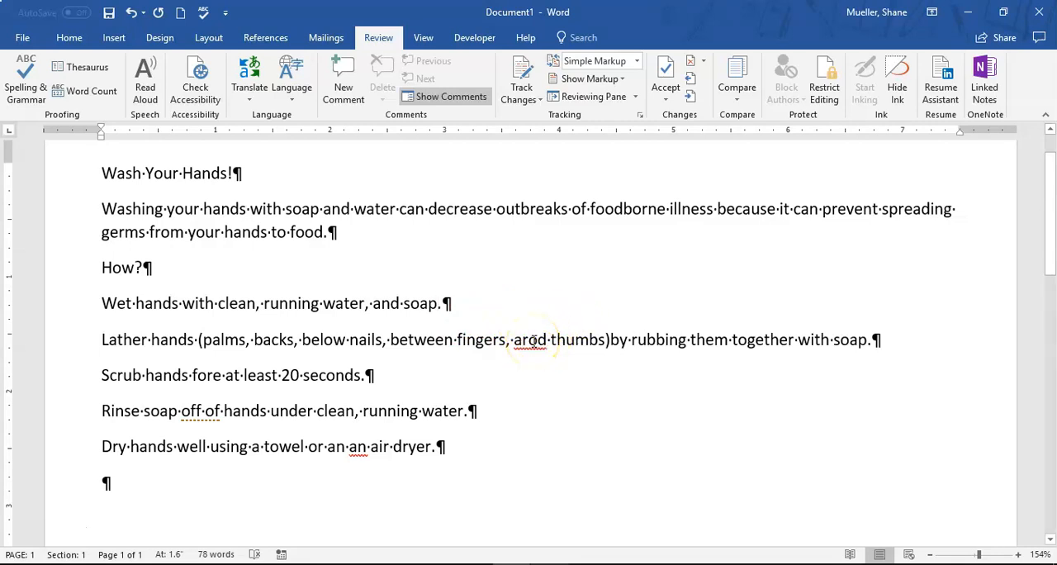
Check the spelling suggestions for "arod" in the second instruction, dismiss them, and correct the word manually to "around"
right_click(533, 340)
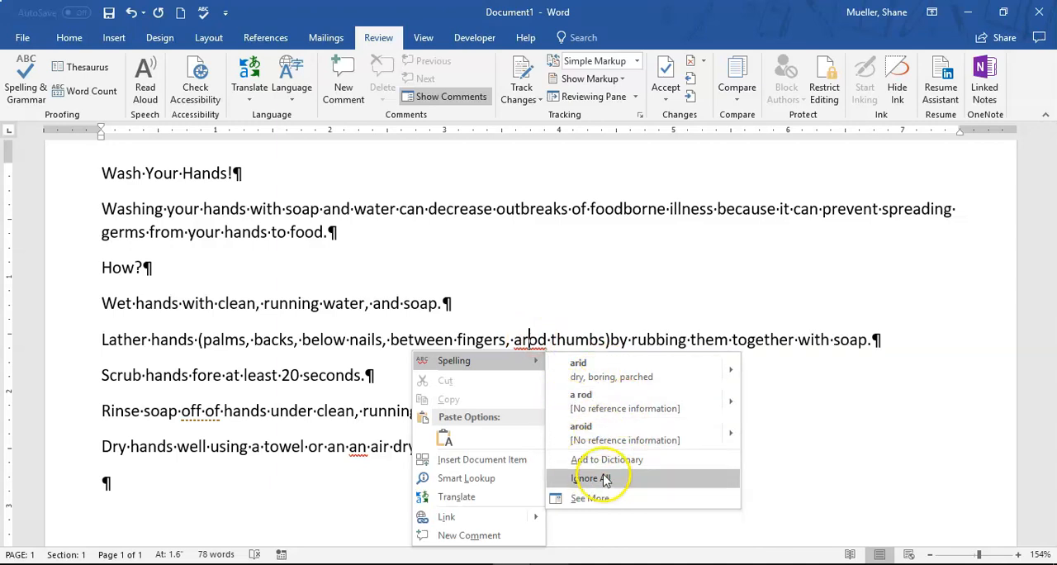
click(541, 347)
click(538, 342)
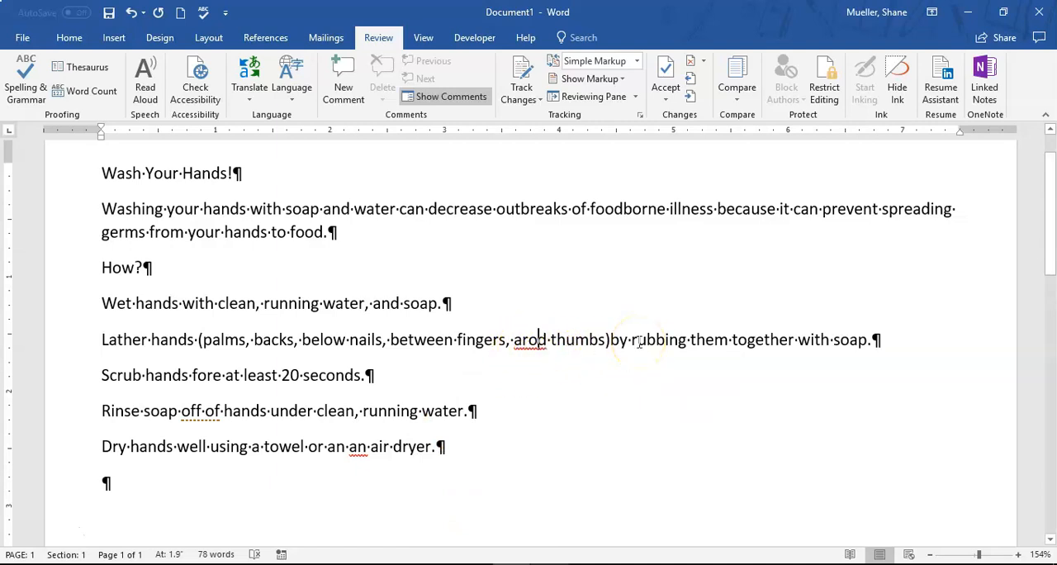
text(un)
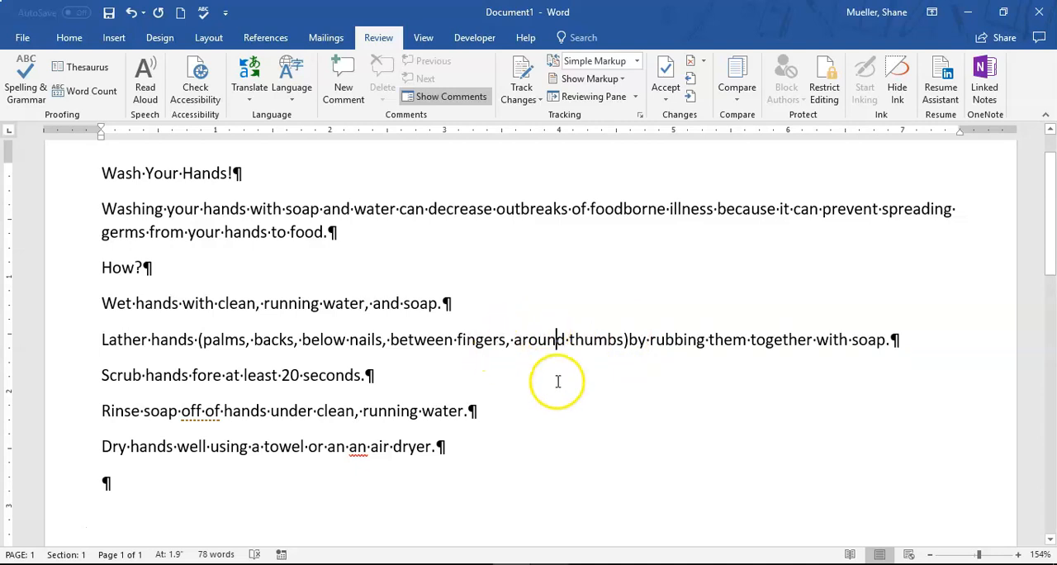
scroll(558, 381, down, 1)
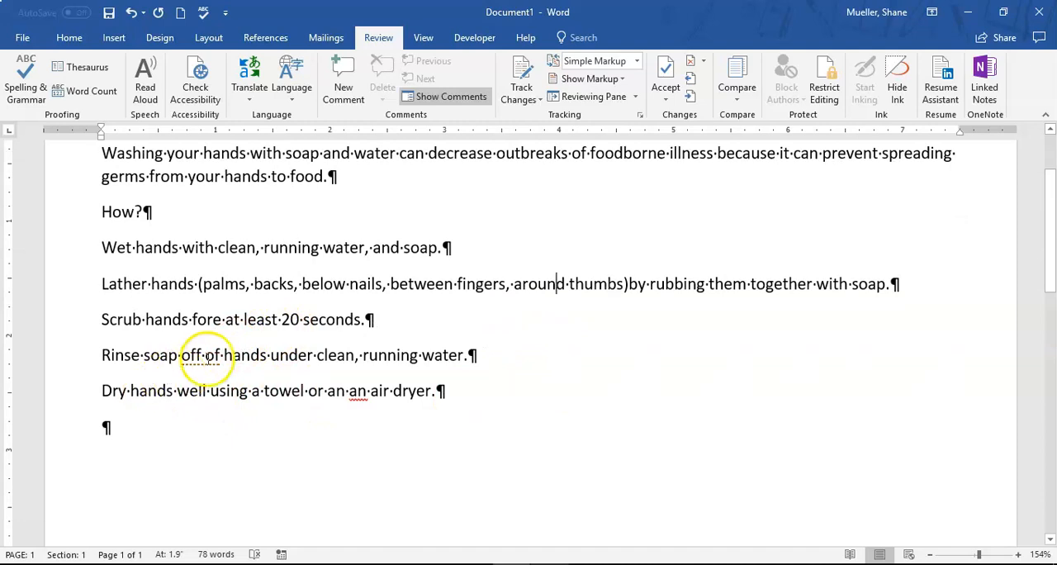
Replace "off of" with the suggested "off" in the rinsing instruction and delete the repeated "an" in the drying instruction
right_click(195, 355)
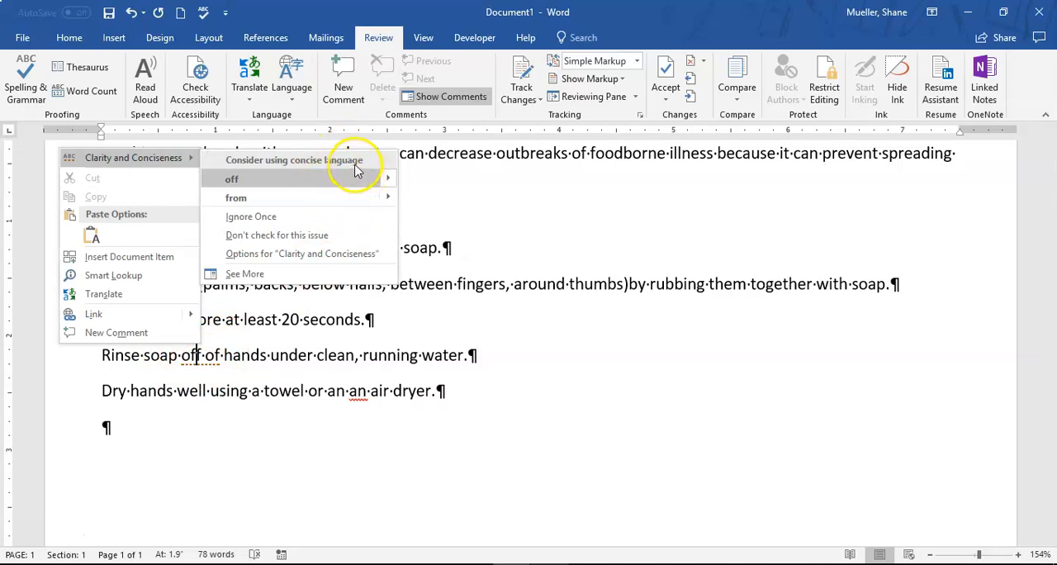
click(266, 199)
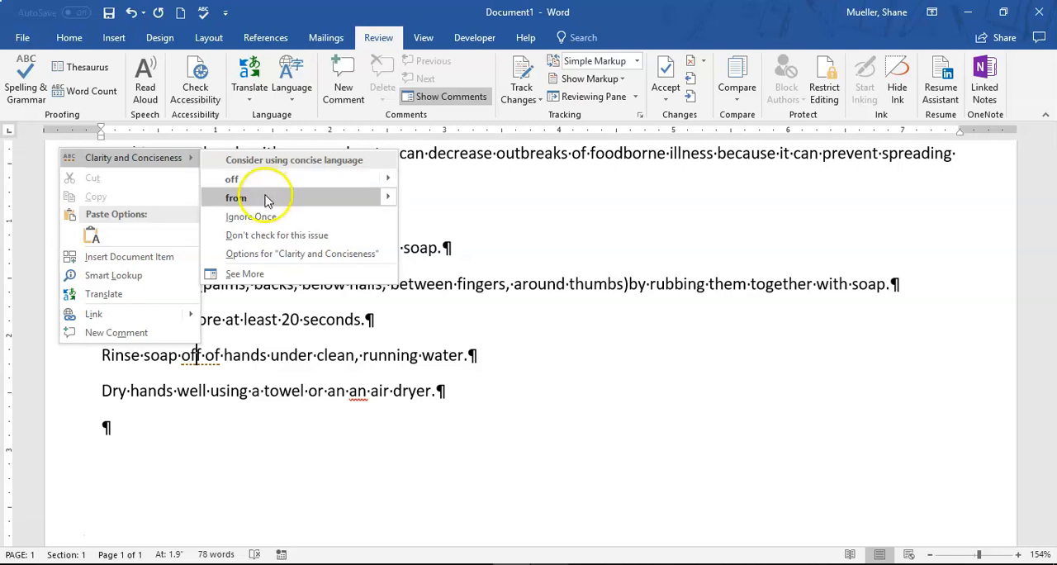
click(252, 178)
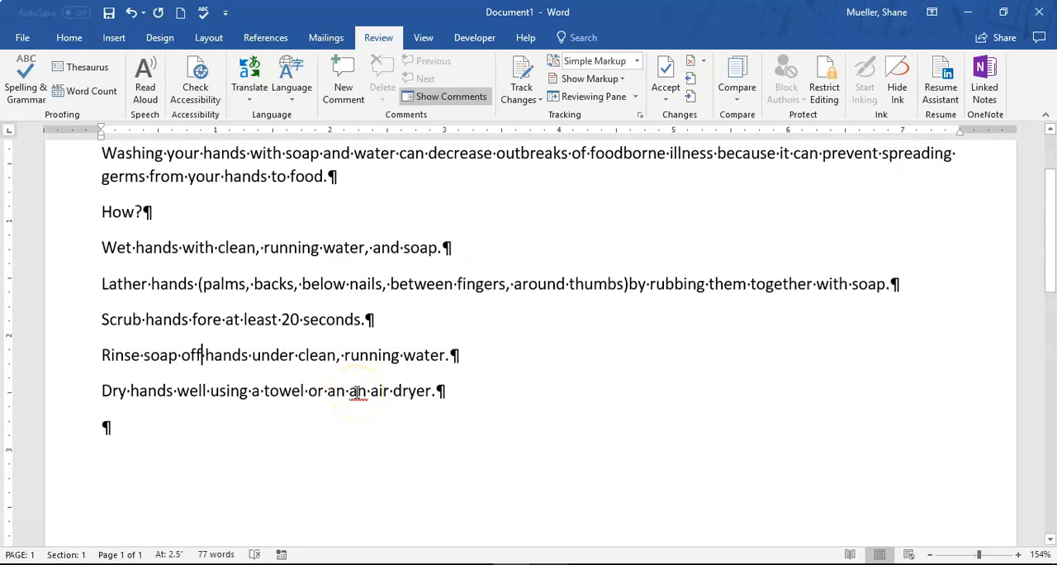
right_click(357, 393)
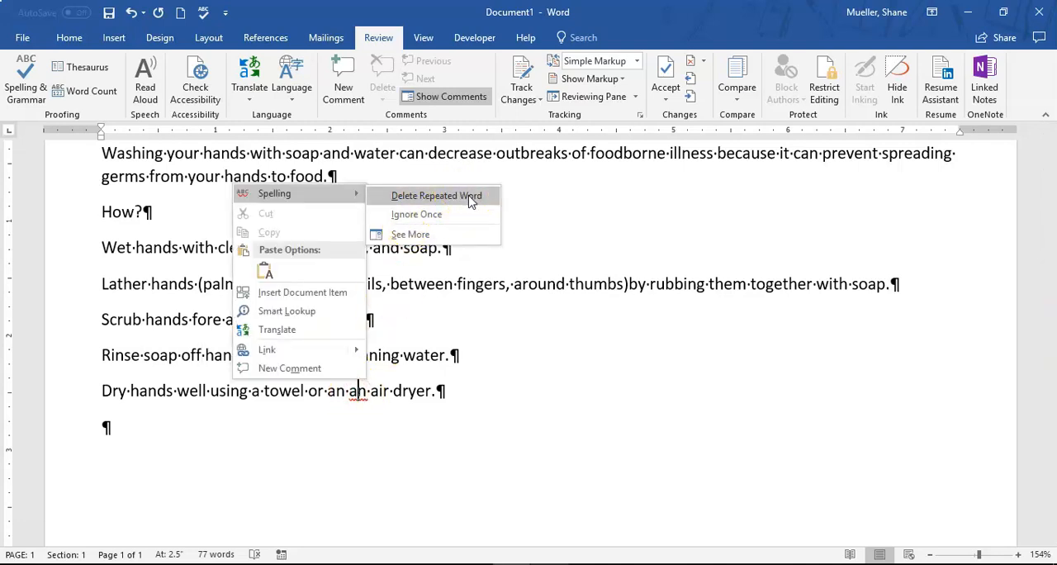
click(463, 200)
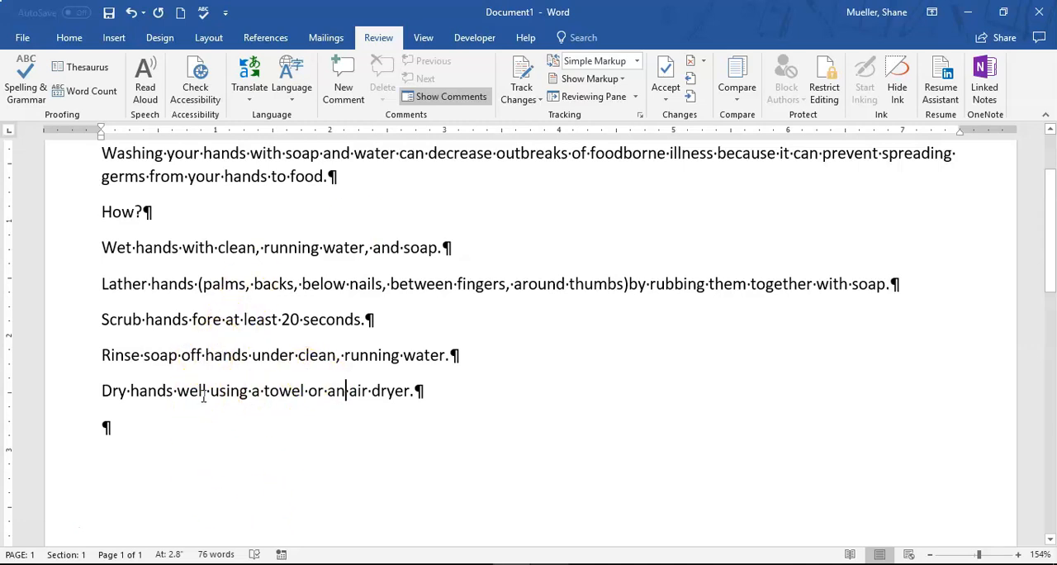
click(103, 428)
key(ctrl+n)
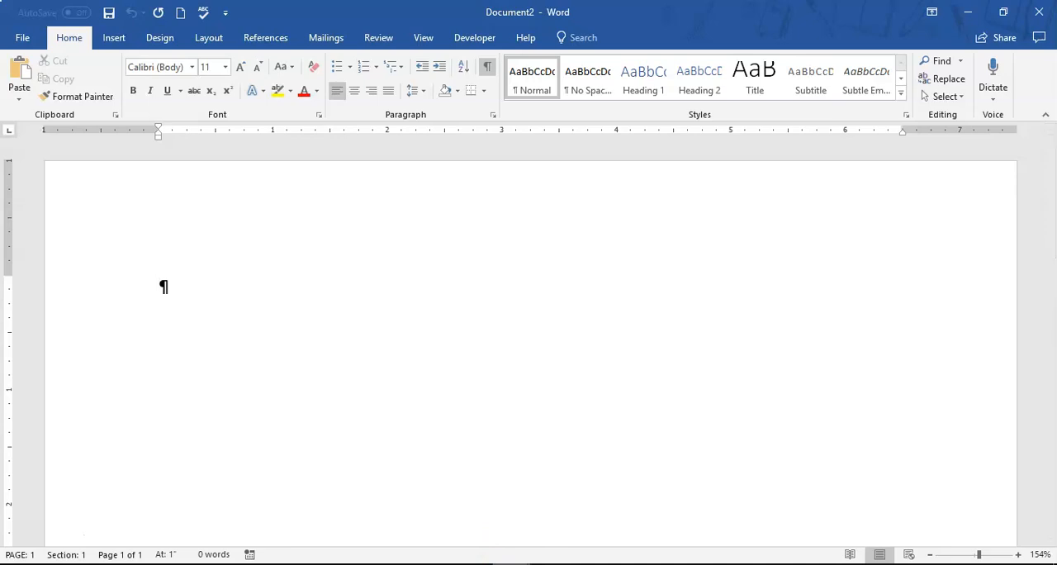
click(460, 489)
click(1039, 12)
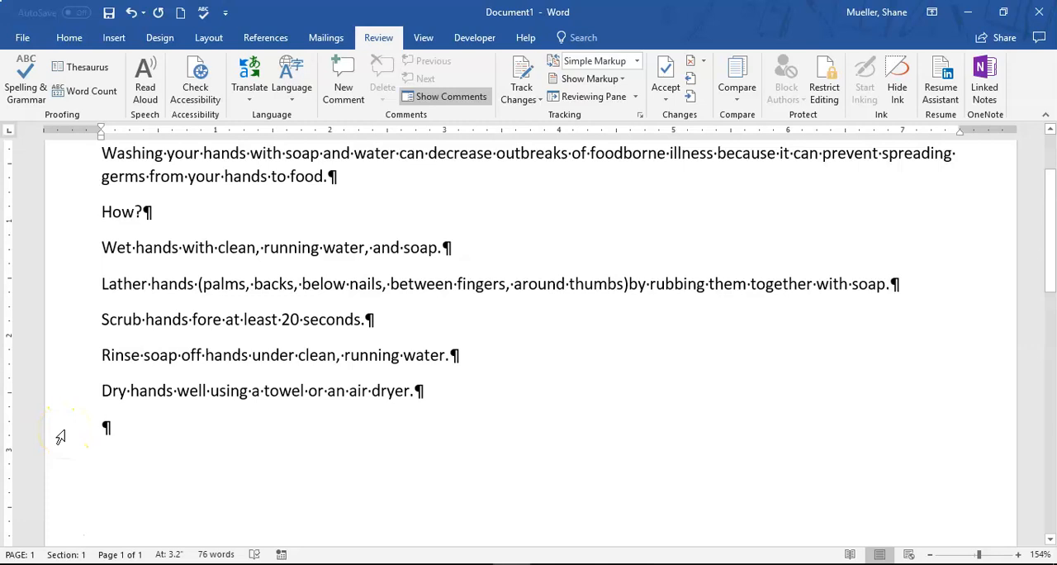
Below the last instruction, leave an empty paragraph and add the heading line "When?"
key(Return)
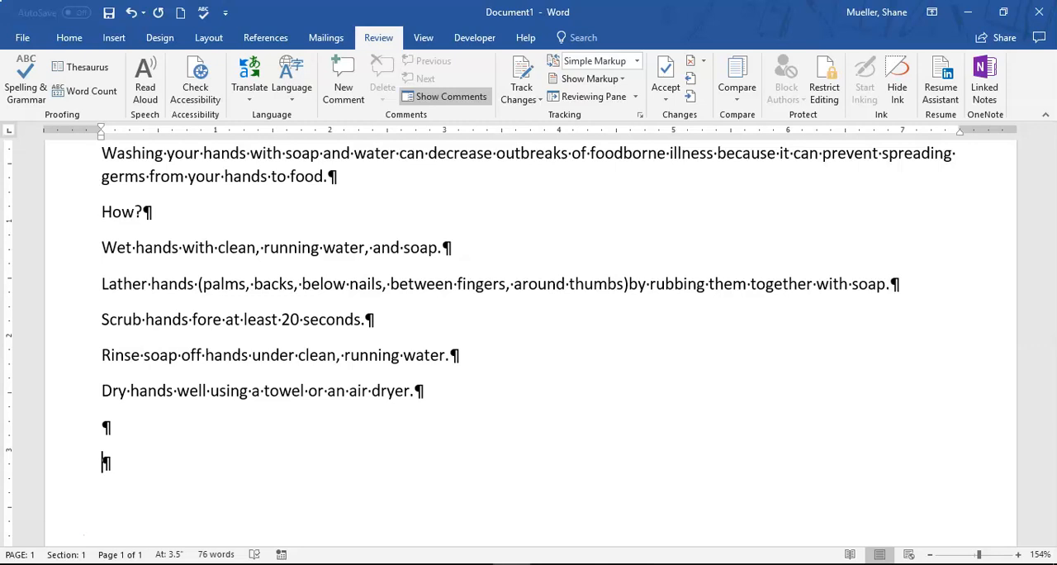
text(When)
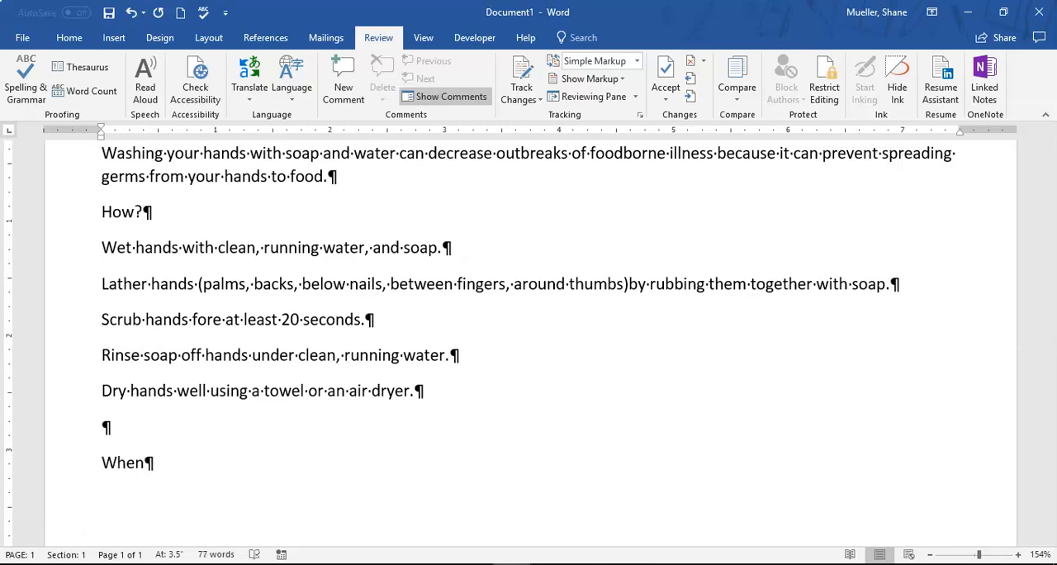
text(?)
key(Return)
scroll(311, 405, down, 5)
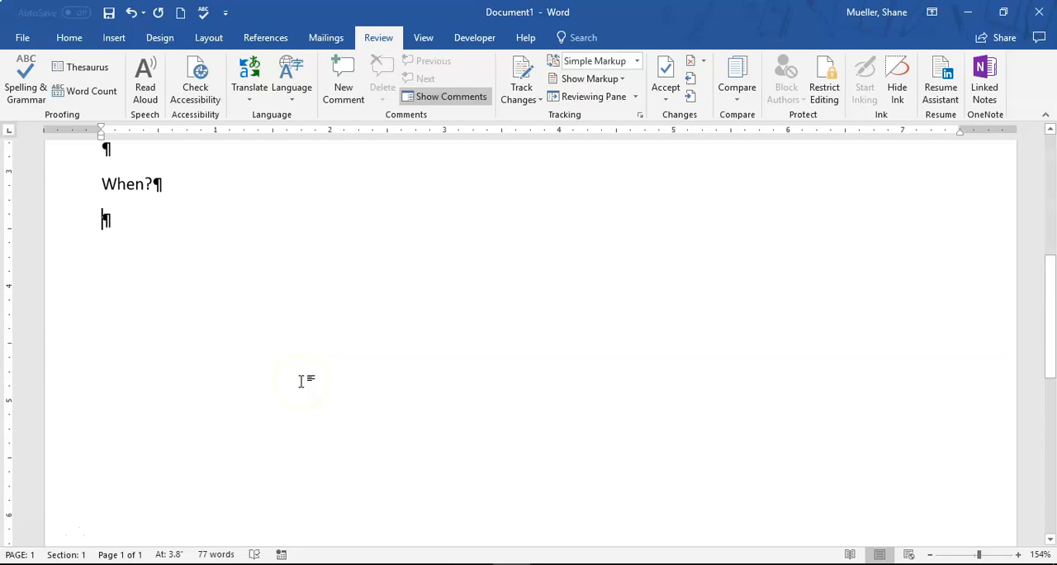
Under "When?", add the line "After eating, coughing, sneezing, or using a tissue"
text(Aft)
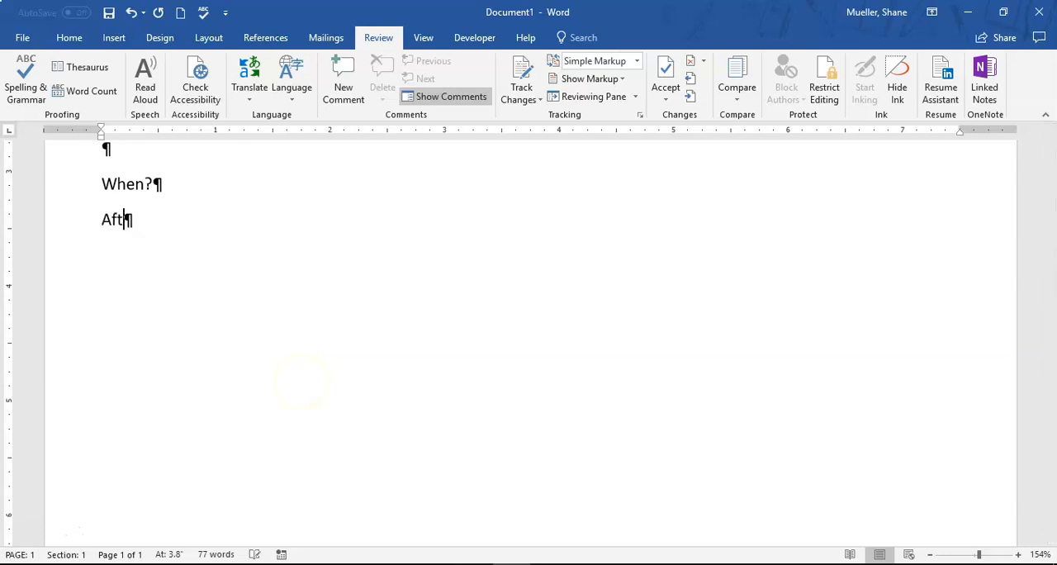
text(er eating, coughing, sneezing)
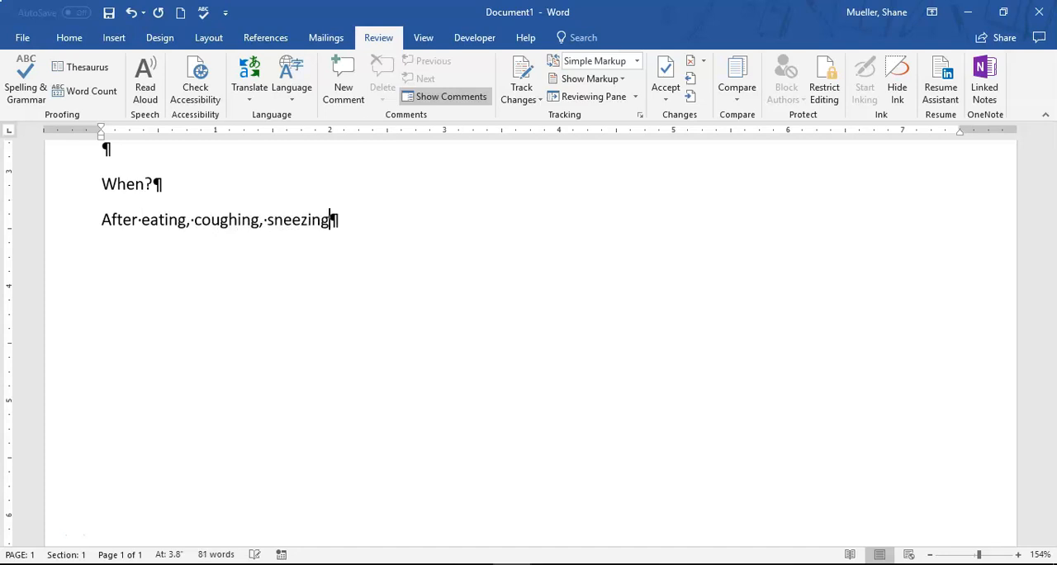
text(, or using )
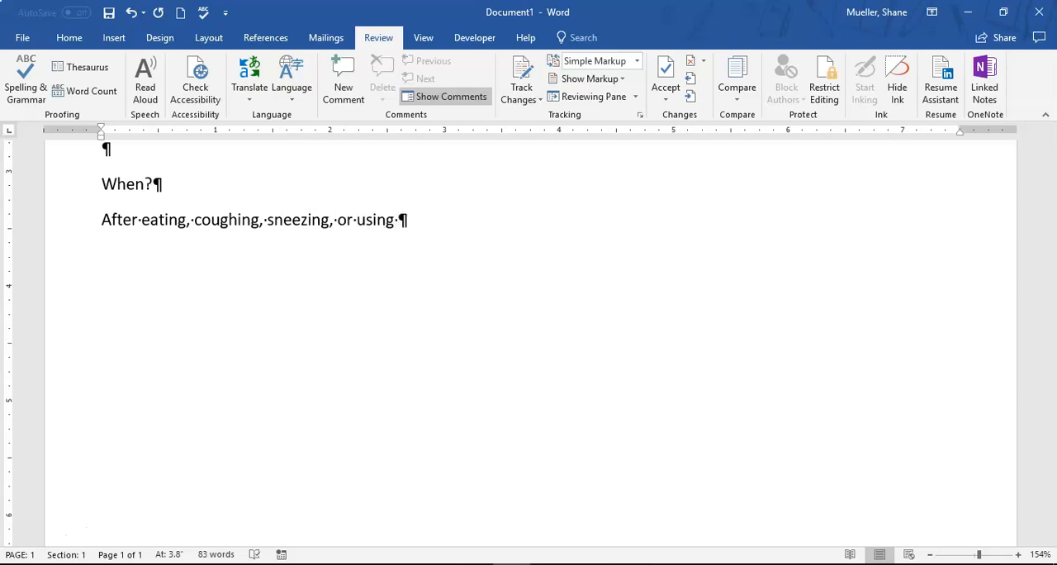
text(a)
text( tissue)
key(Return)
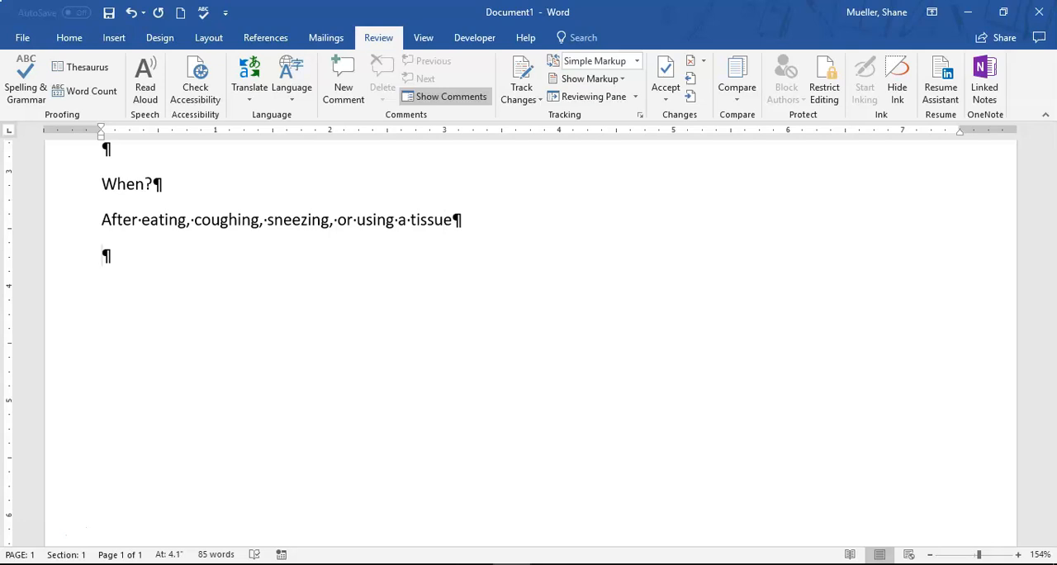
Add the second line under "When?" reading "Before, during, and after preparing food"
text(Before, durin)
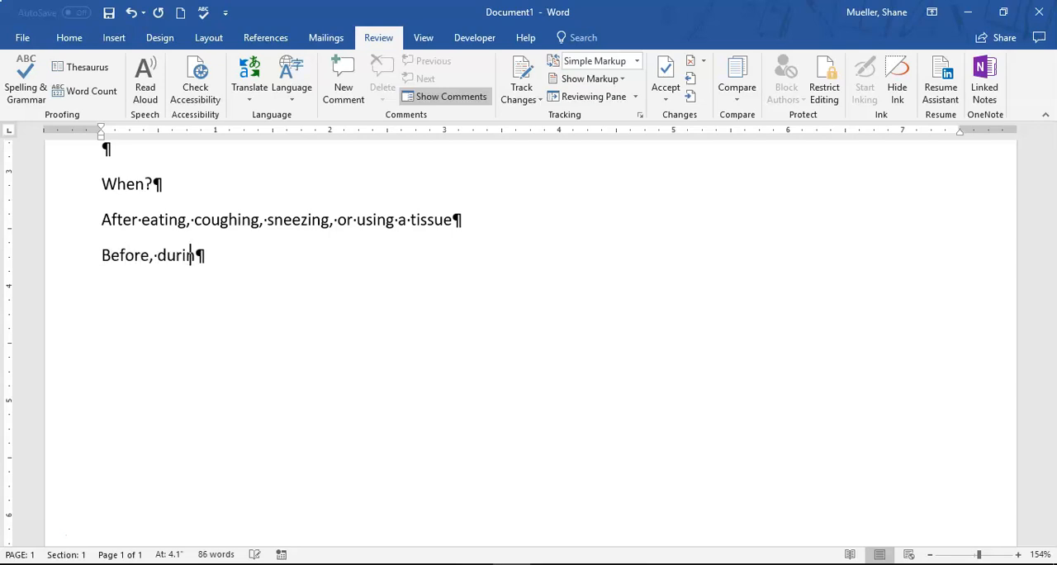
text(g, and afte)
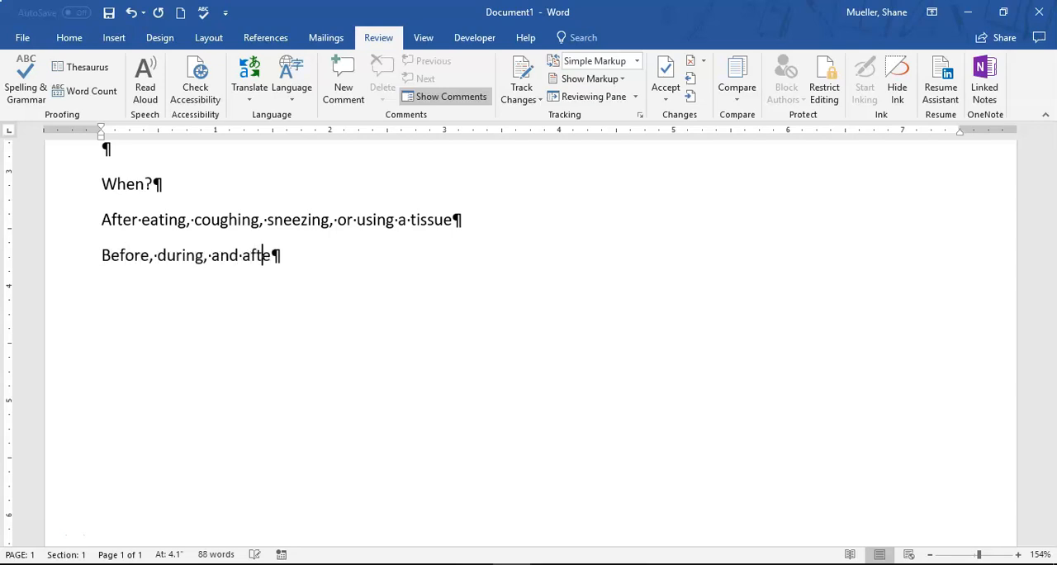
text(r preparing foo)
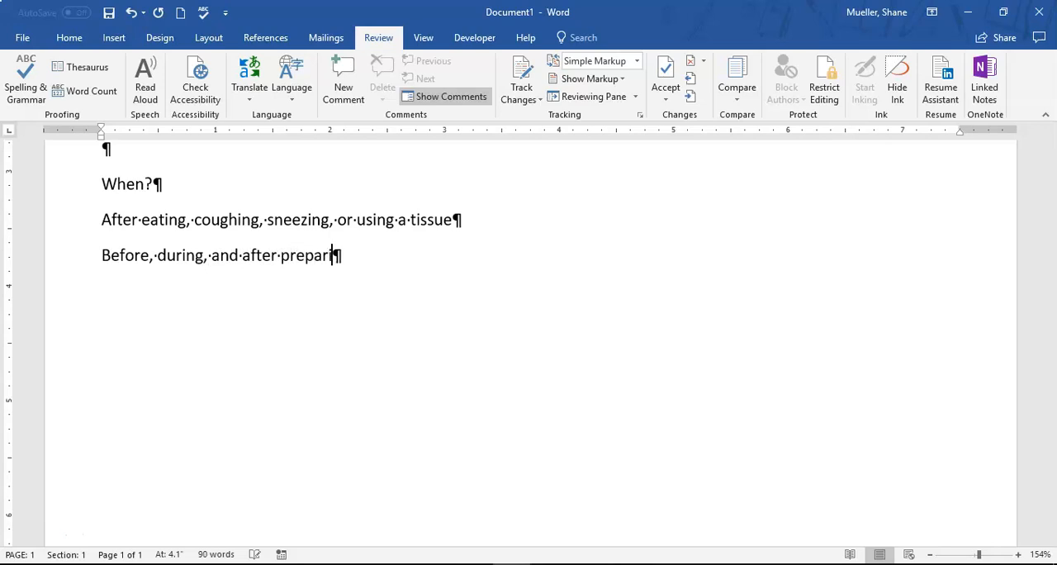
text(d)
key(Return)
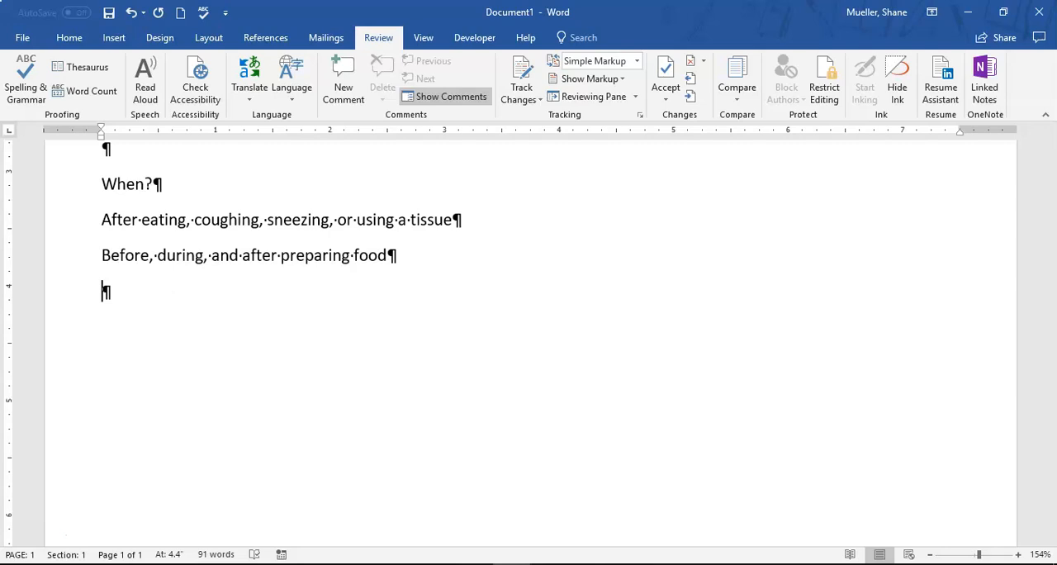
Add the third line under "When?" reading "After using or assisting someone in the restroom"
text(After using o)
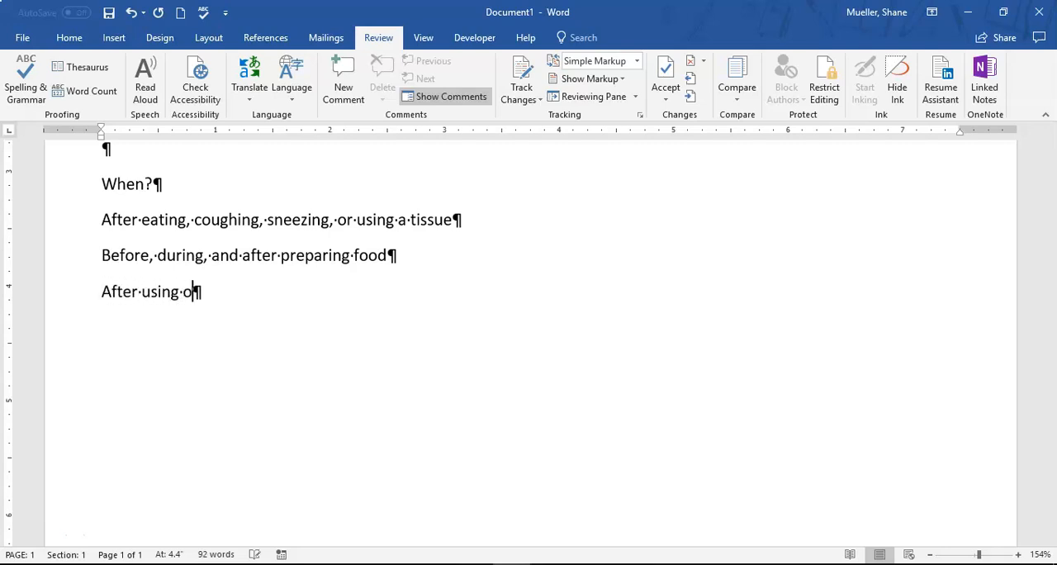
text(r assisting someo)
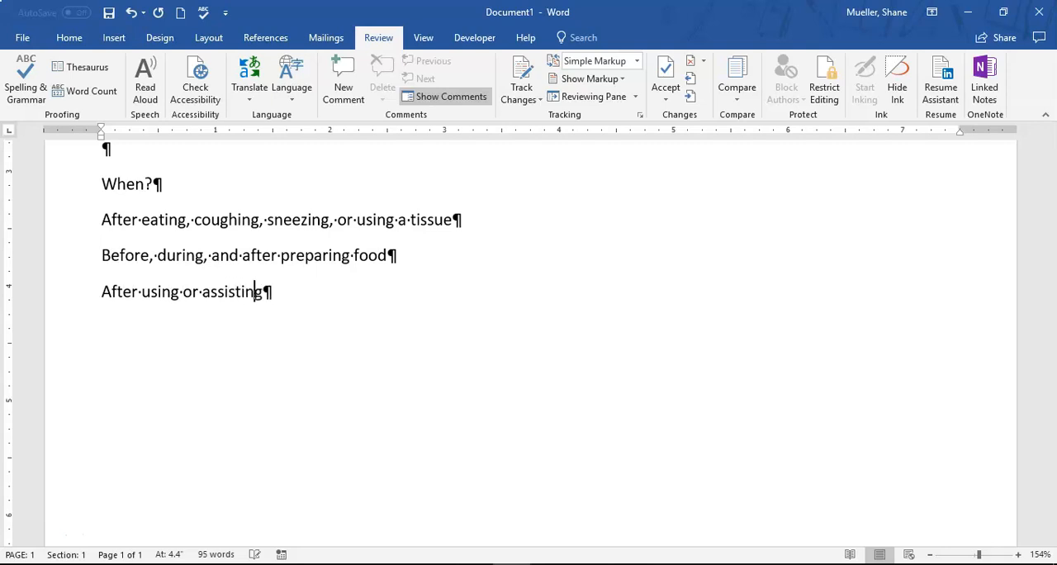
text(in )
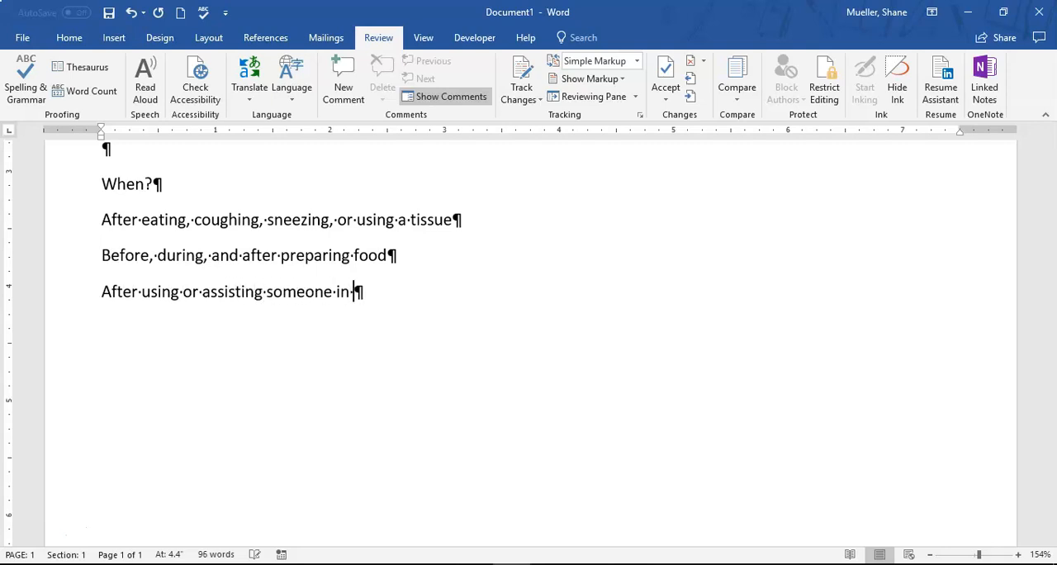
text(the restroom)
key(Return)
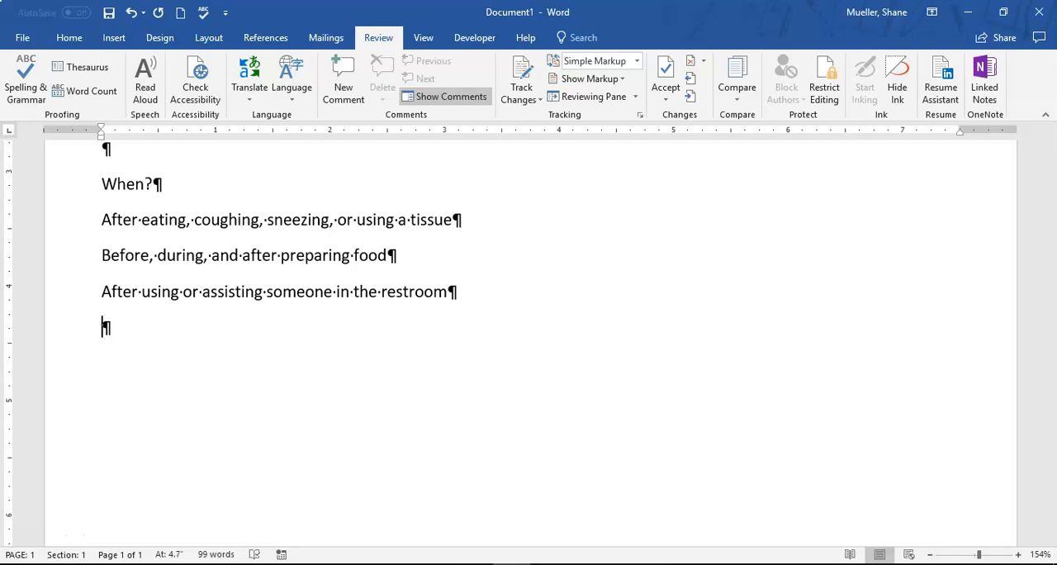
Add the fourth line under "When?" reading "After touching an animal, animal feed, or animal waste"
text(After touching an animal, )
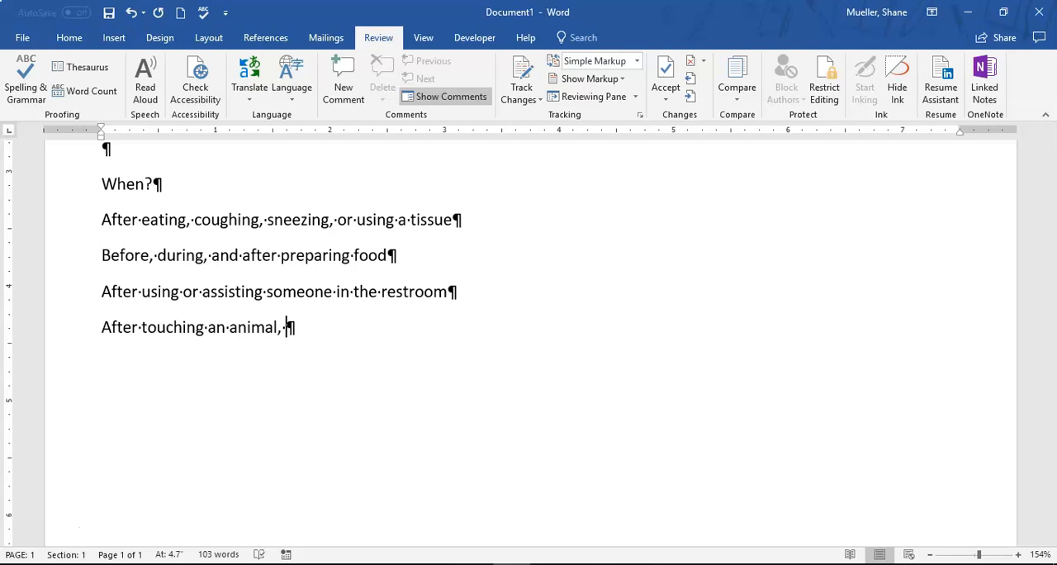
text(animal feed, )
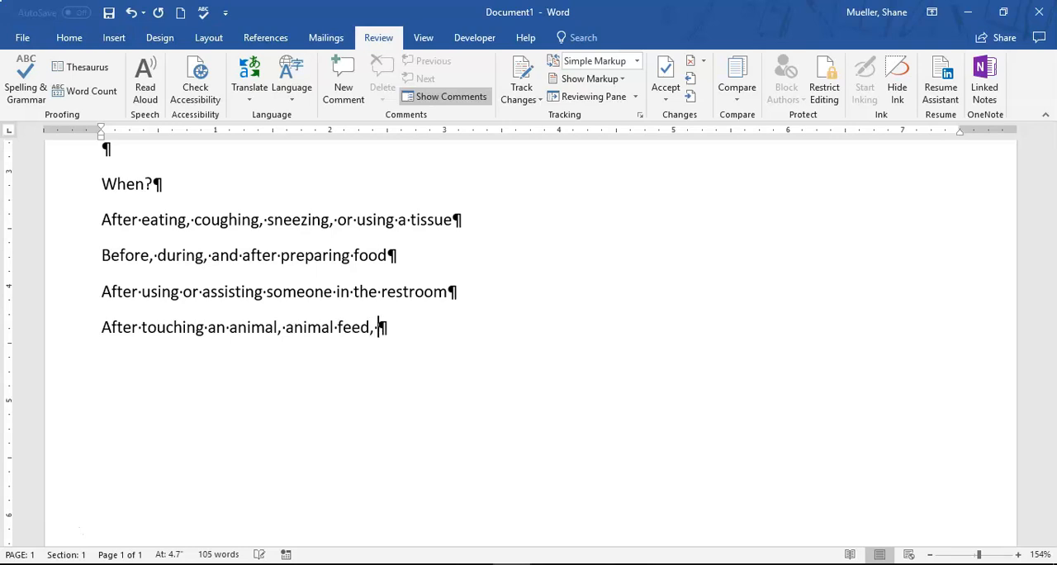
text(or animal waste)
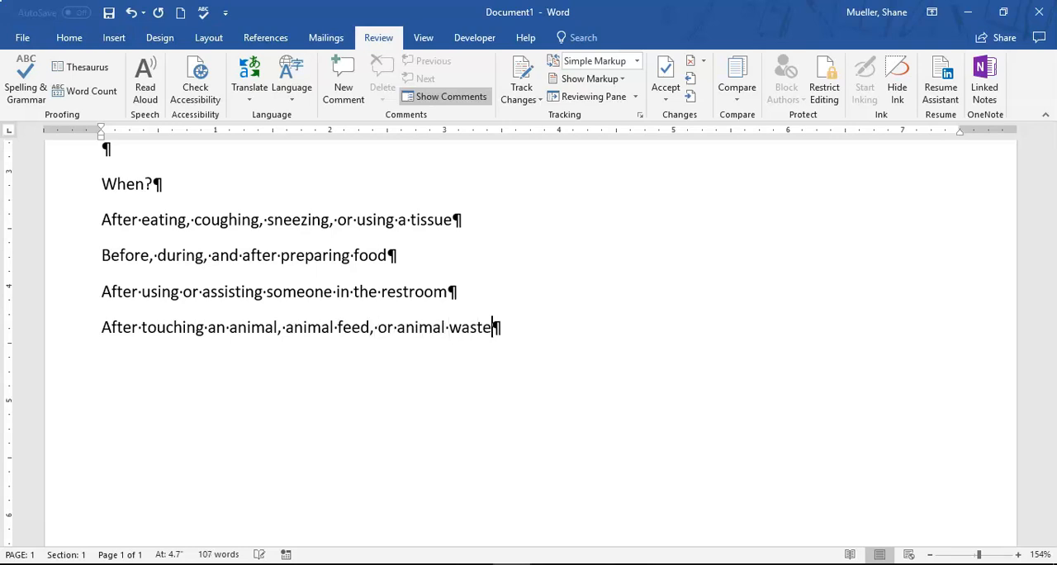
key(Return)
Add the fifth line under "When?" reading "After handling dirty equipment or garbage"
text(After handi)
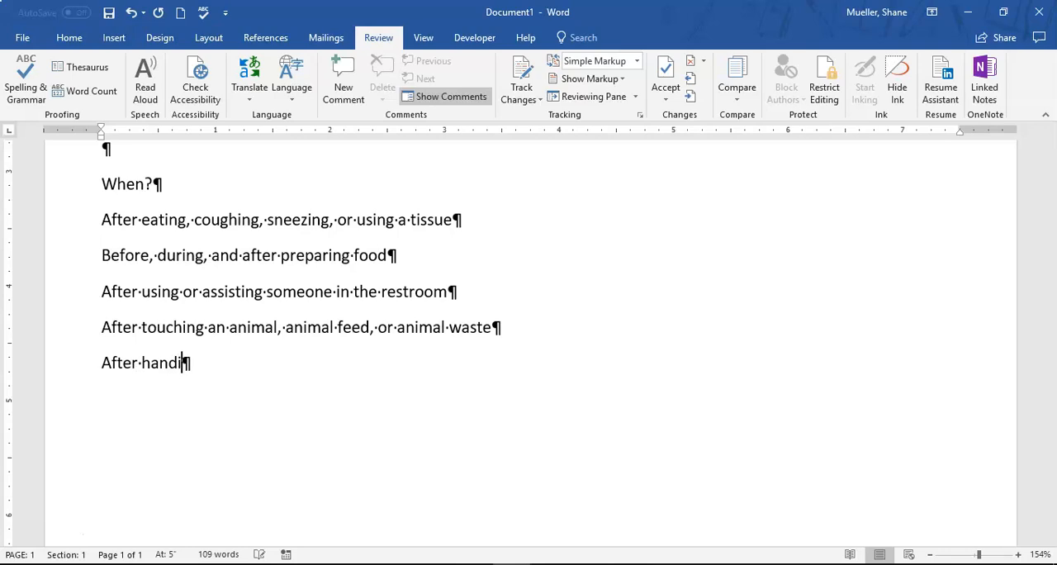
key(BackSpace)
text(ling dirty eqi)
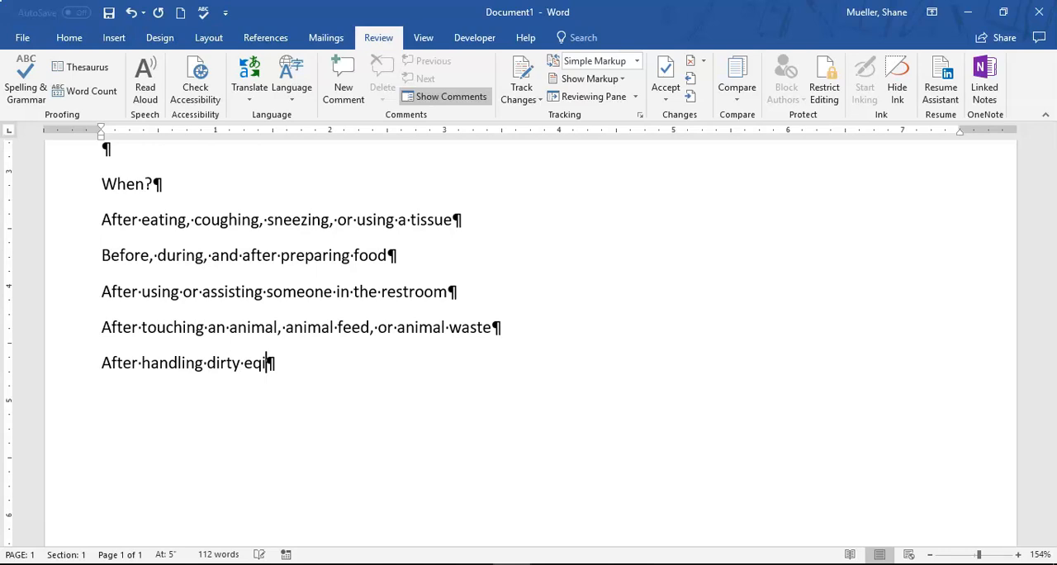
key(BackSpace)
text(uipt)
key(BackSpace)
text(ment)
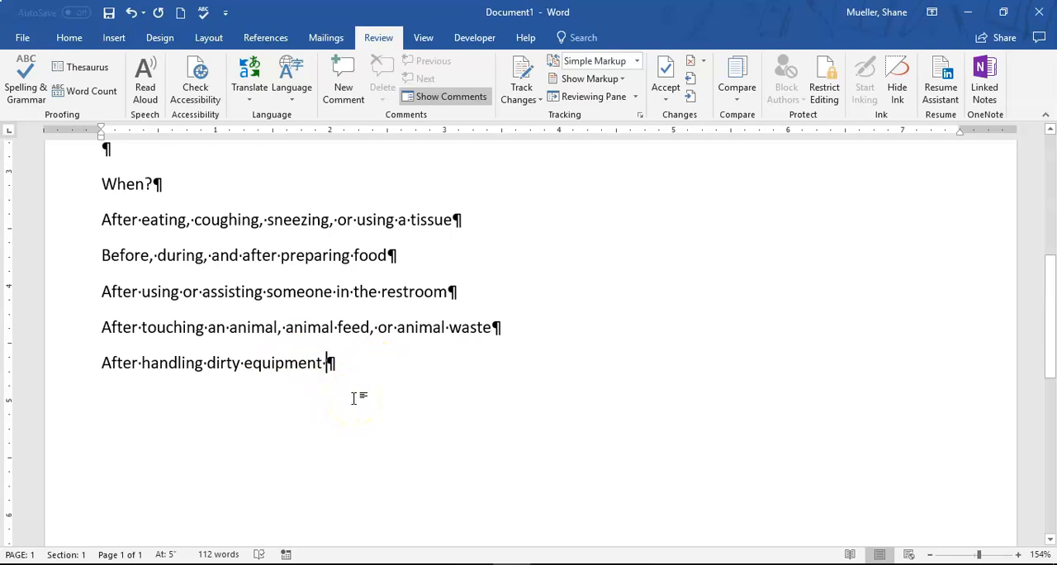
text(or garbage)
key(Return)
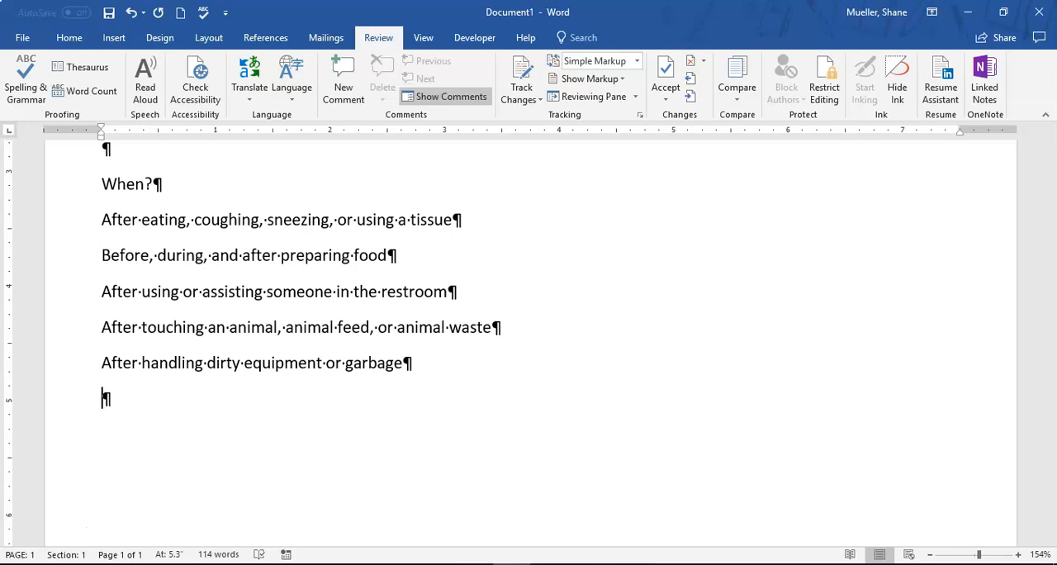
text(Visit www.)
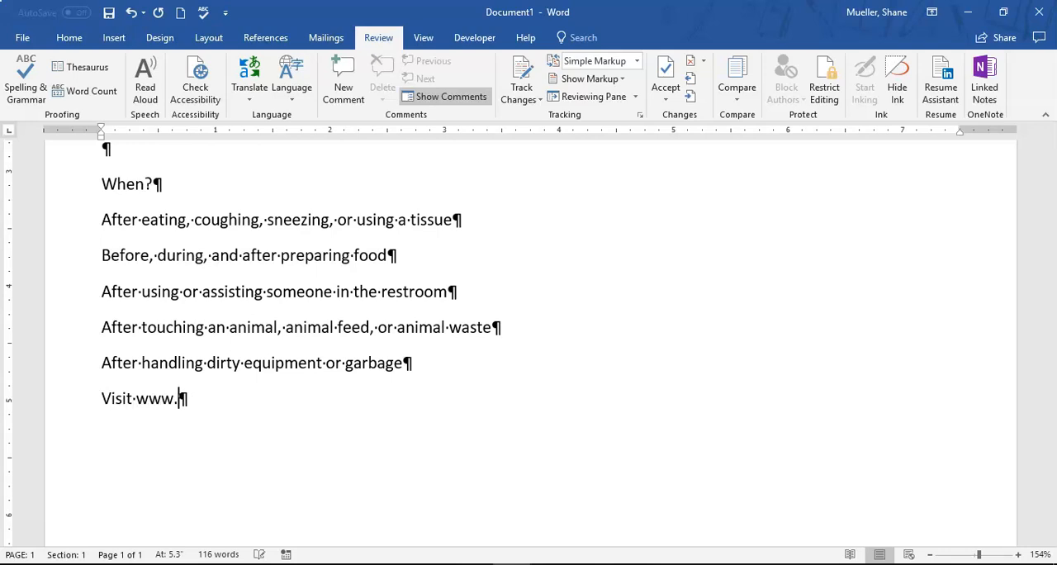
text(foodwo)
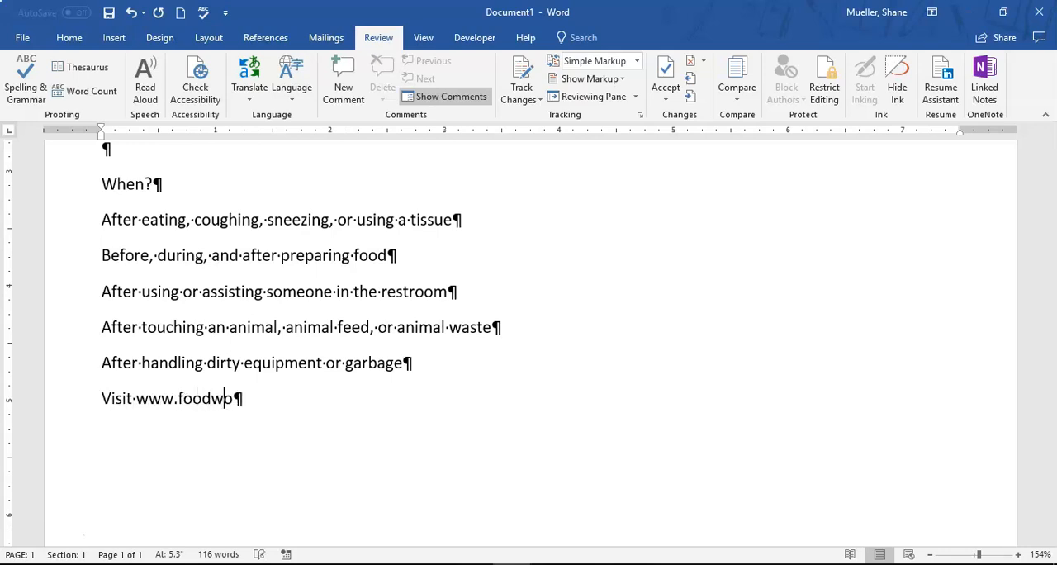
text(rkers.)
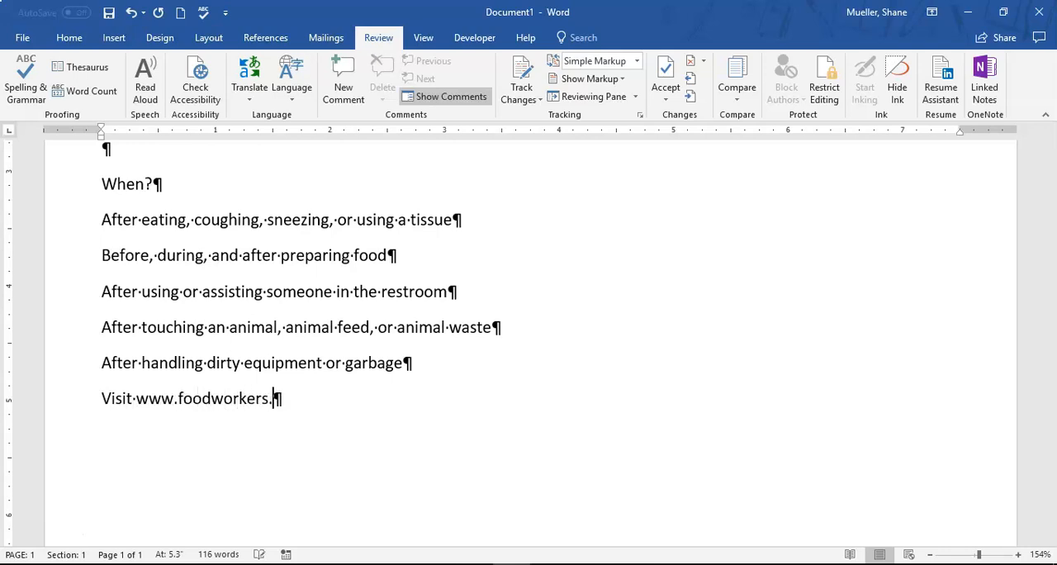
text( com)
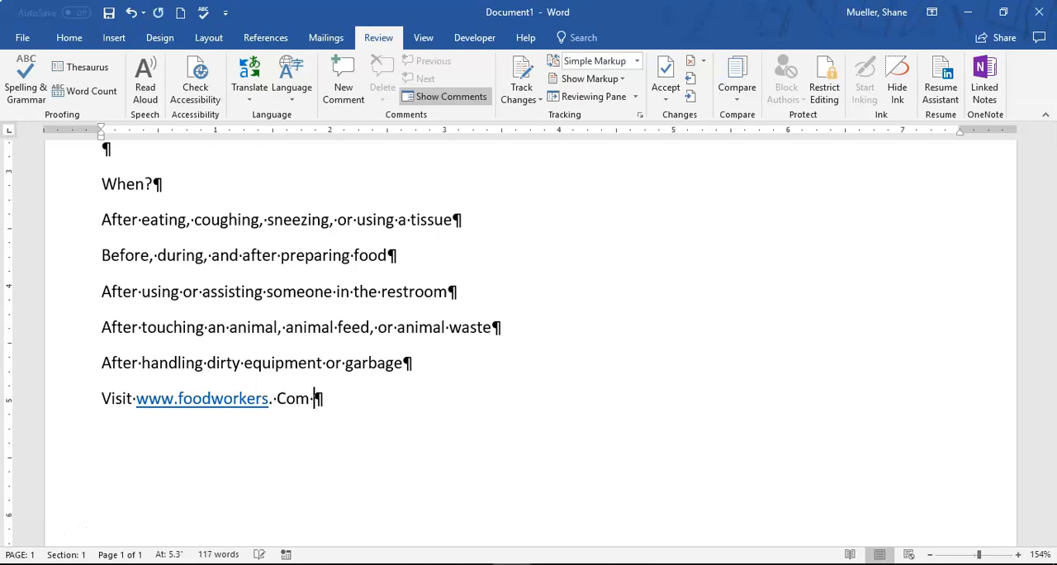
click(273, 400)
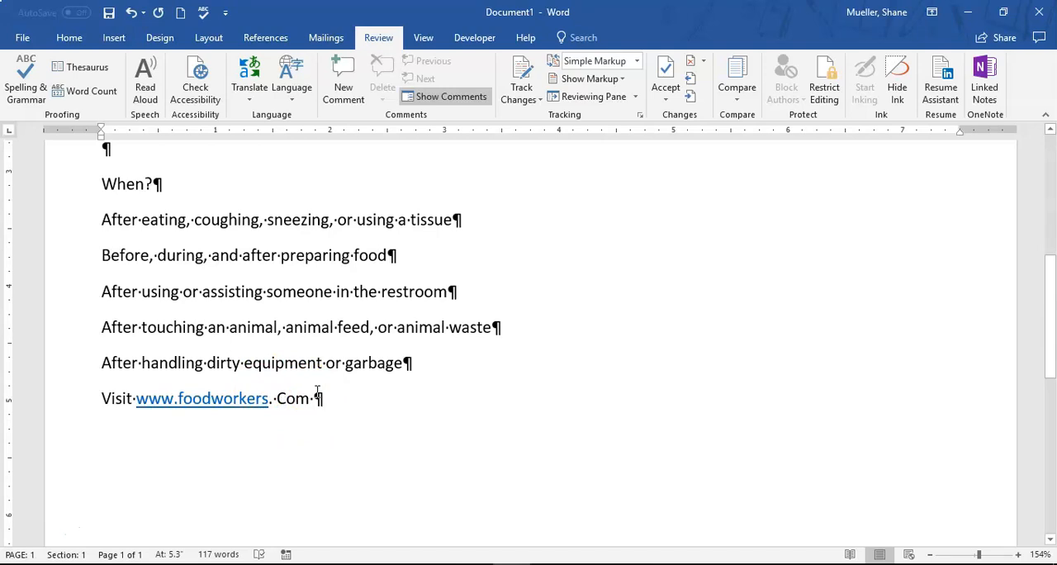
click(133, 14)
click(133, 13)
click(133, 13)
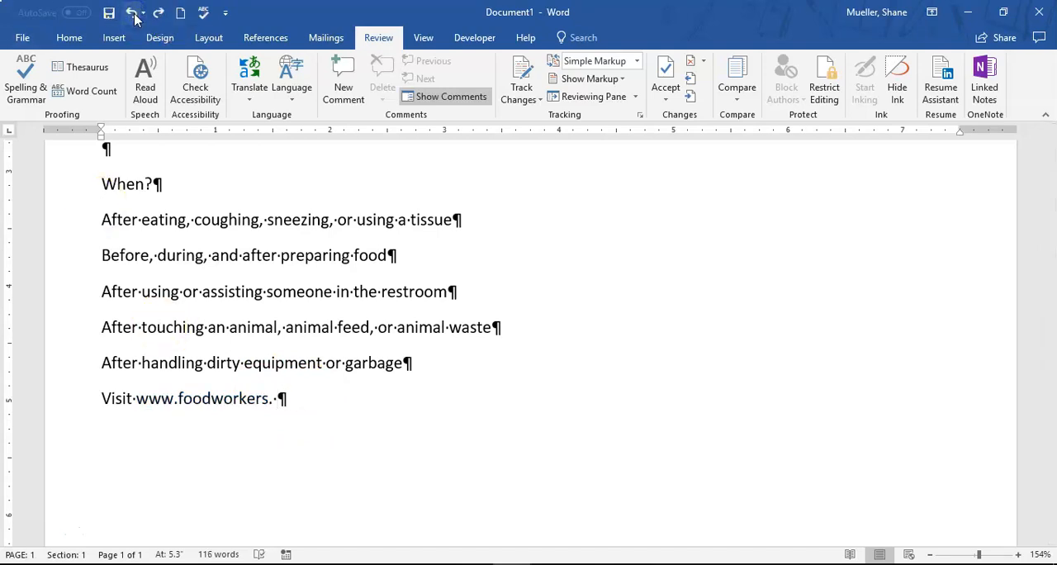
key(Left)
text(com)
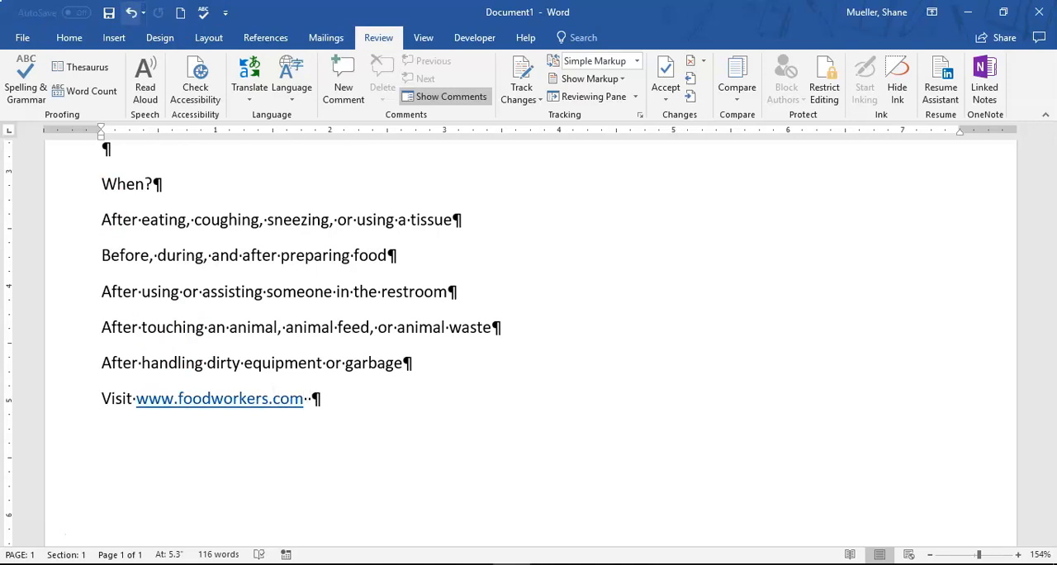
click(133, 13)
Finish the website line after the web address with "for additional handwashing tips."
text(for addit)
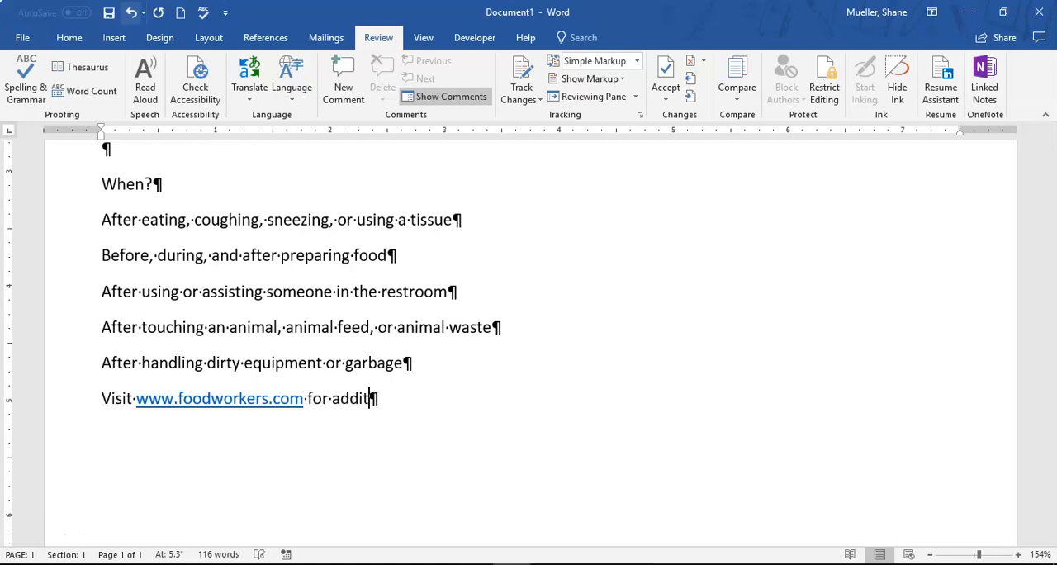
text(ional handwa)
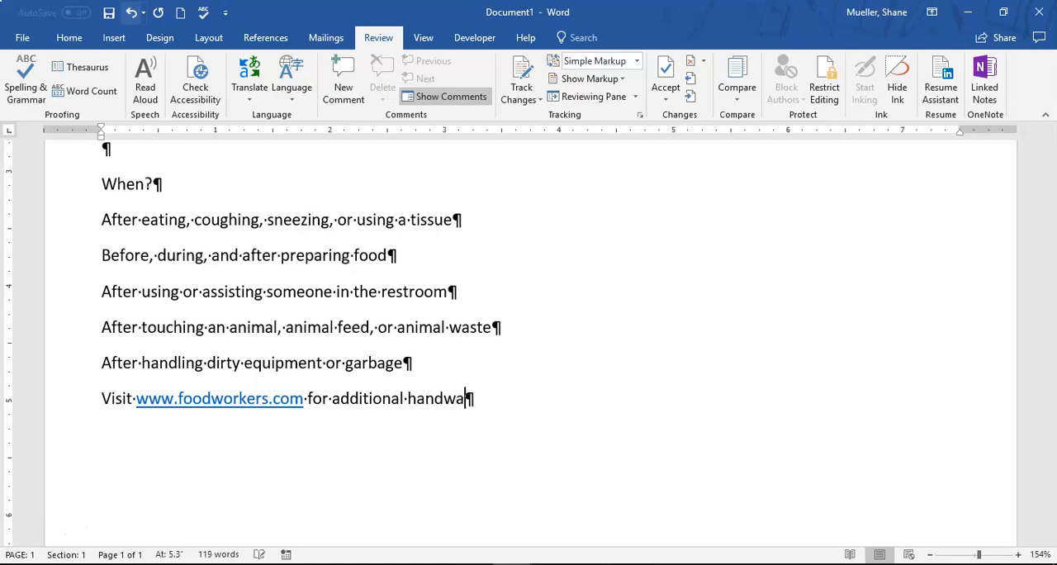
text(shing to)
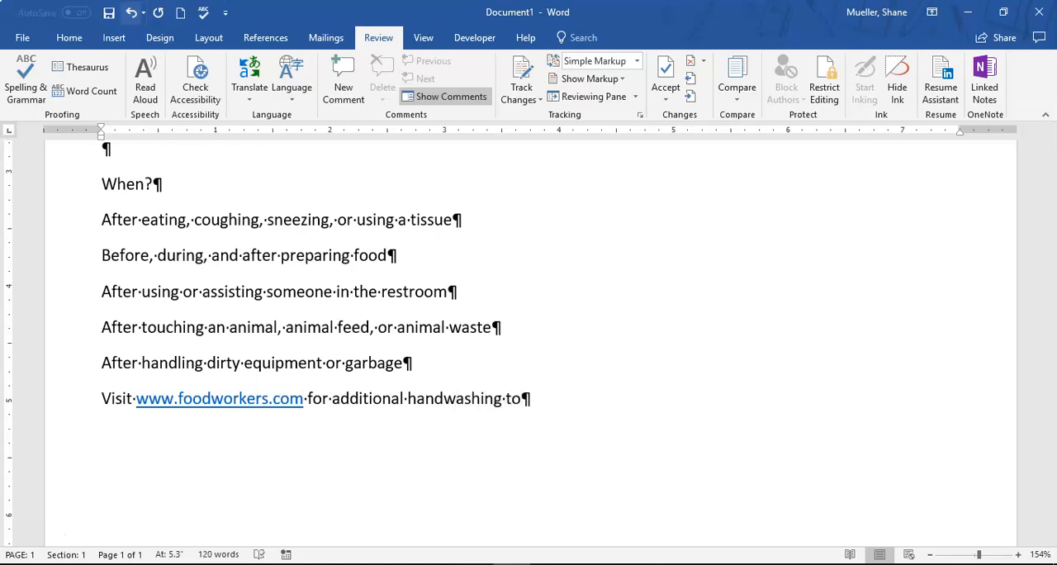
key(BackSpace)
text(ips.)
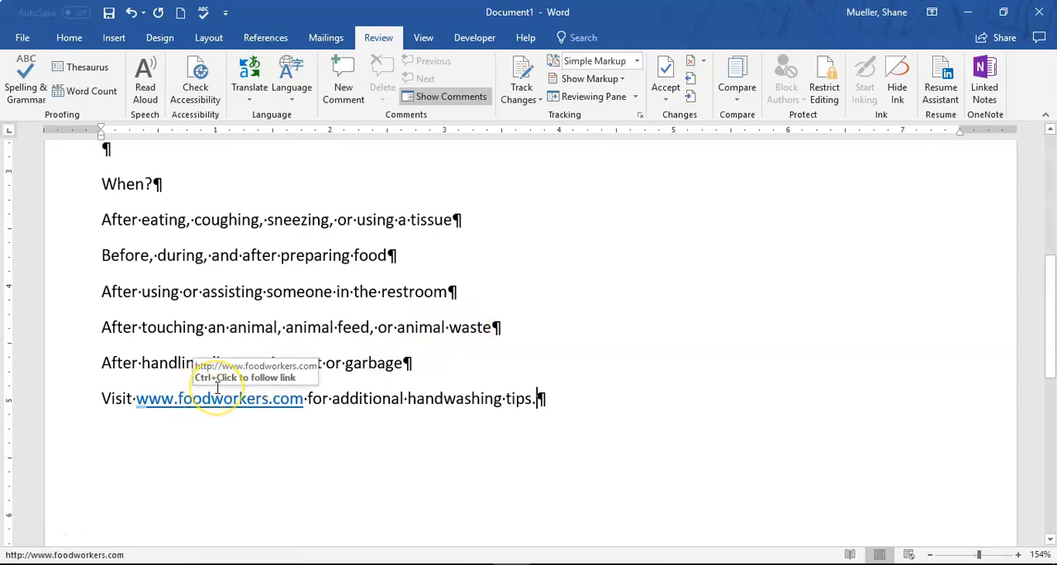
click(309, 398)
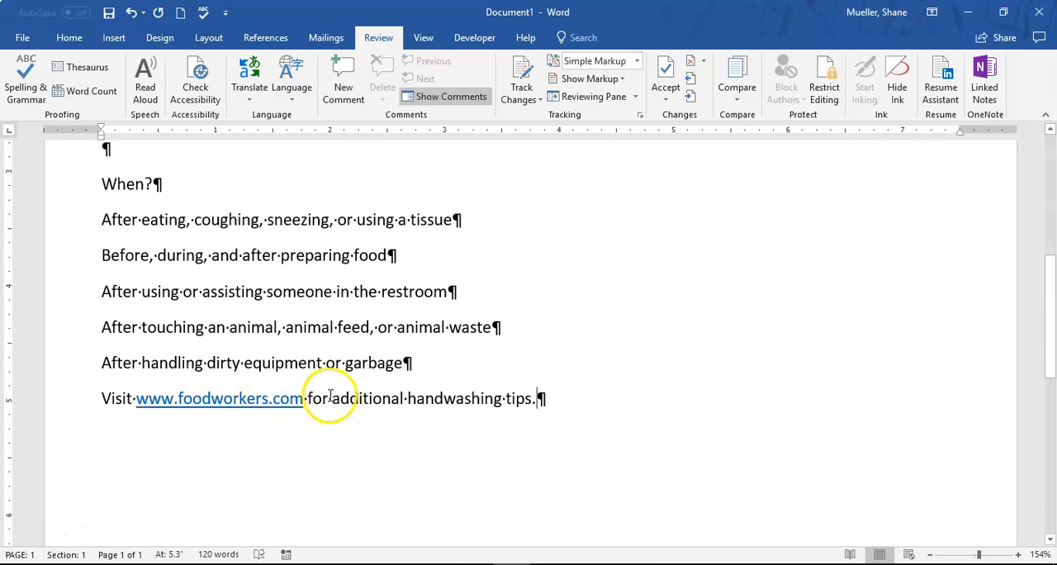
click(318, 398)
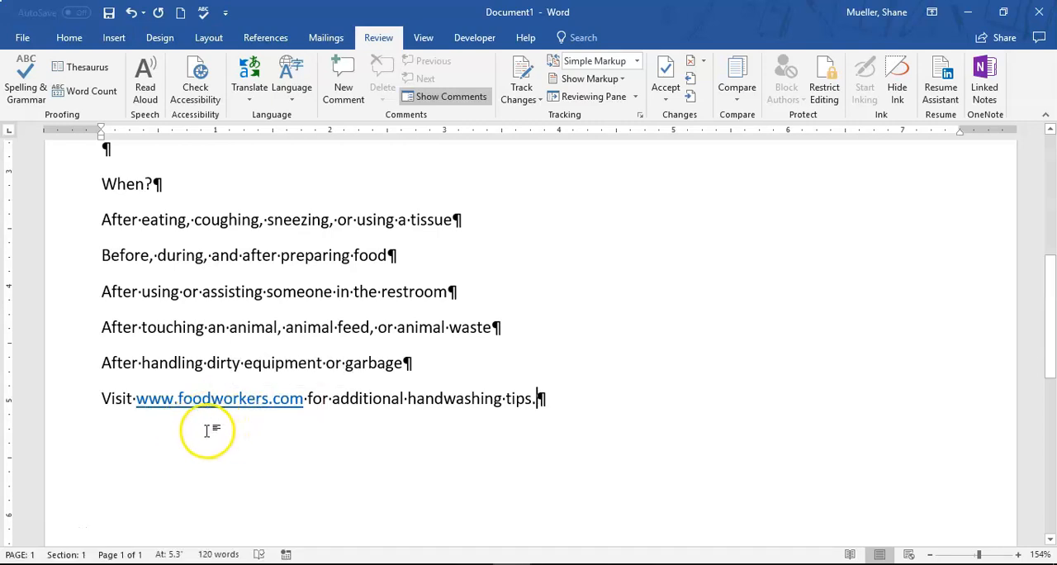
click(38, 524)
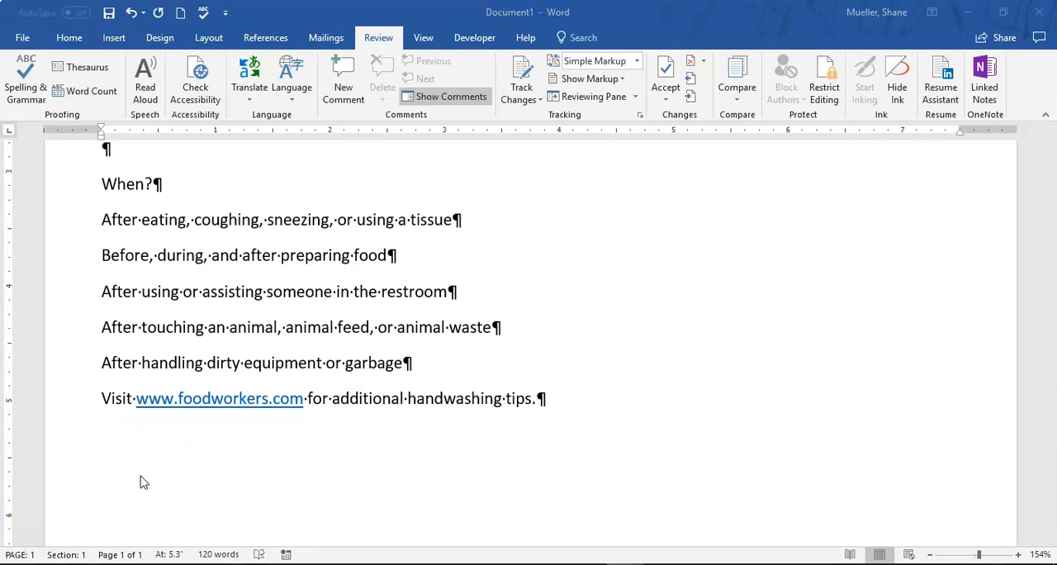
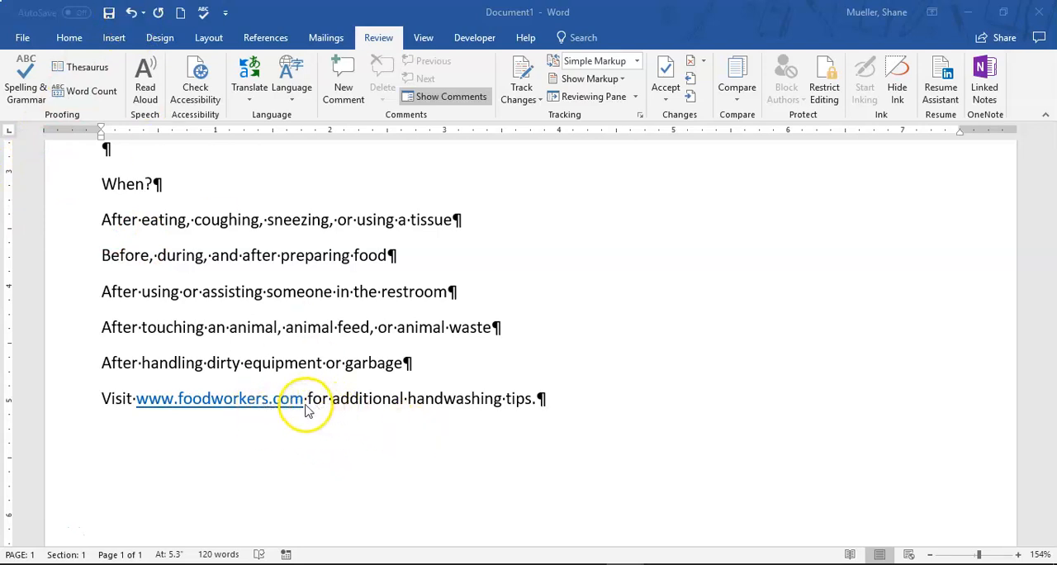
right_click(249, 404)
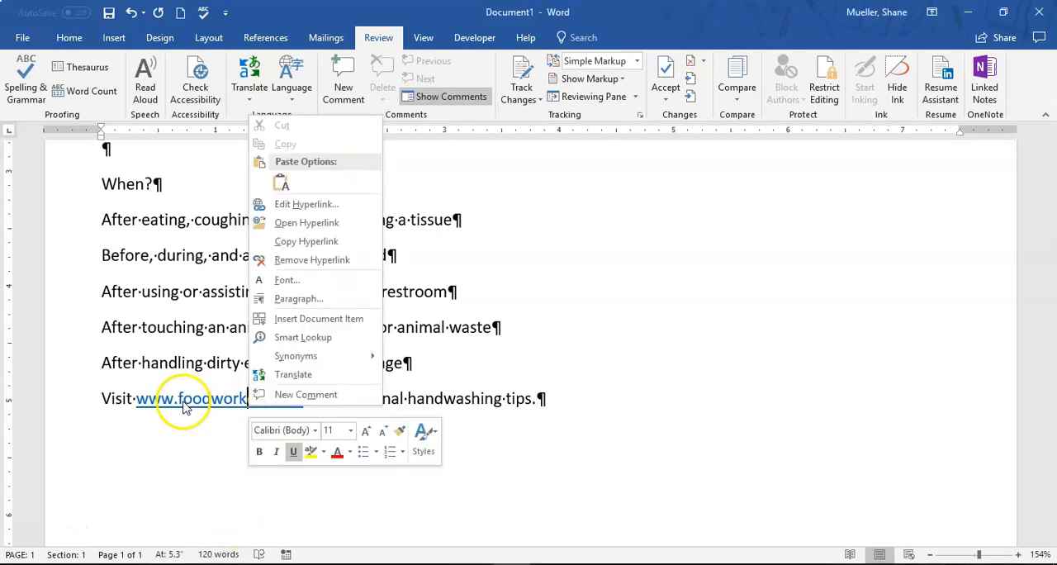
click(321, 264)
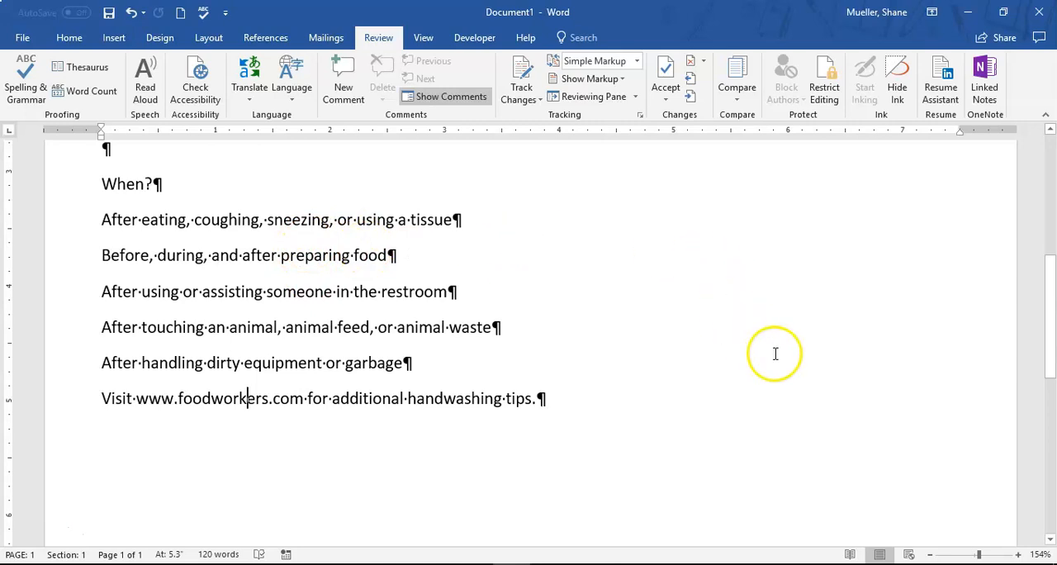
Review the whole document at a smaller zoom, from the "Wash Your Hands!" title to the website line, and return to 150% zoom
click(928, 554)
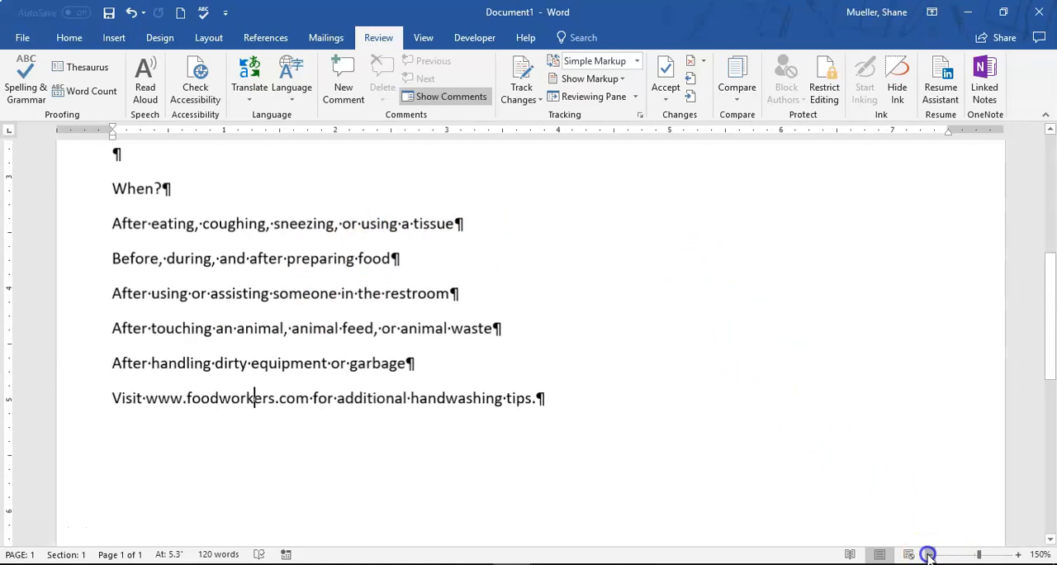
click(928, 554)
click(928, 554)
click(929, 554)
scroll(724, 342, up, 5)
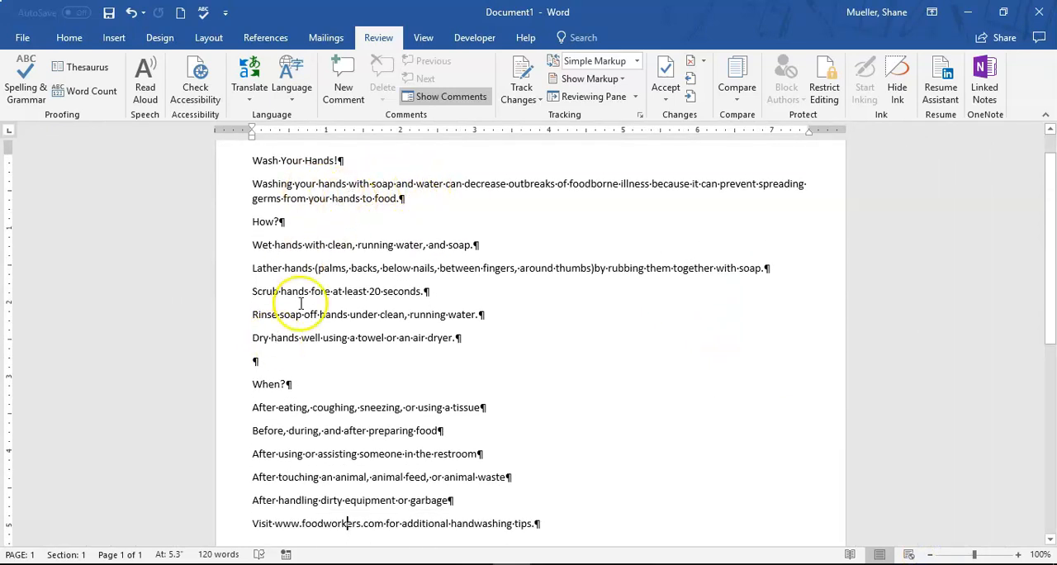
scroll(283, 359, down, 1)
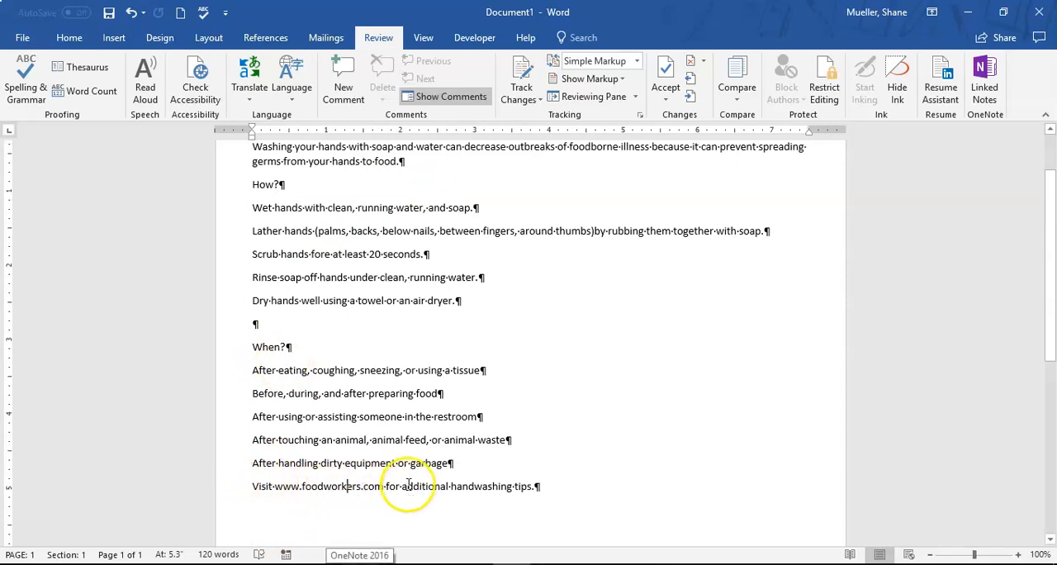
scroll(363, 462, down, 1)
click(1017, 555)
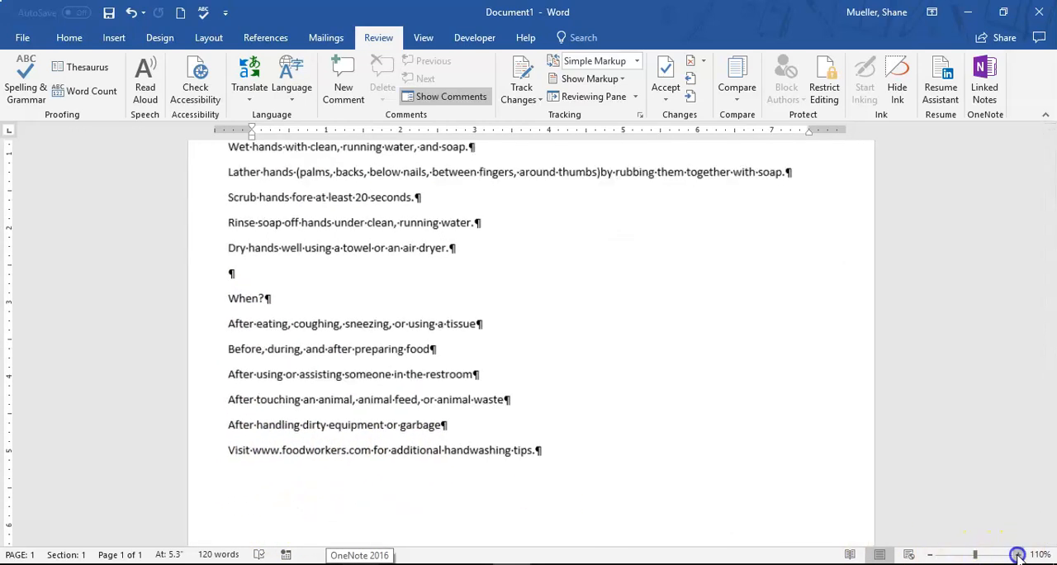
click(1018, 555)
click(1017, 555)
click(1017, 554)
click(1017, 555)
click(1017, 555)
scroll(688, 307, up, 5)
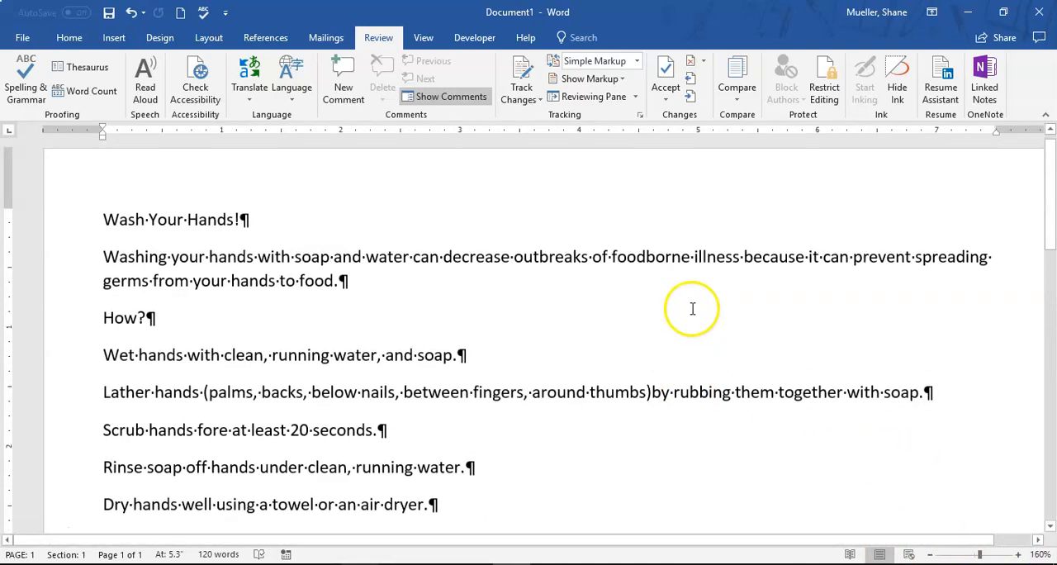
click(931, 554)
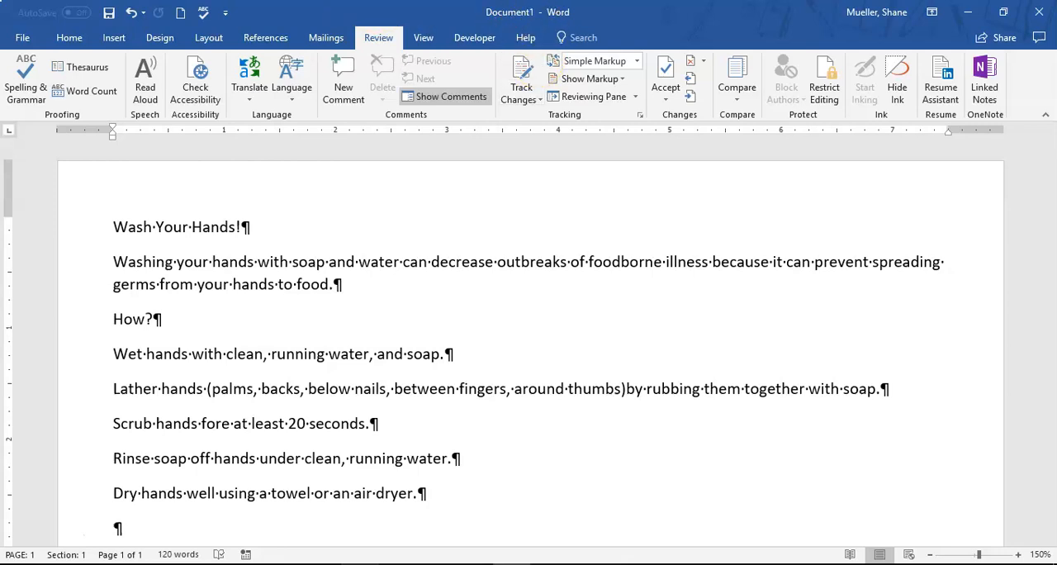
Start saving the document under a new name and browse to Desktop > Tri 3 Classes > Microsoft Word as the location
click(25, 39)
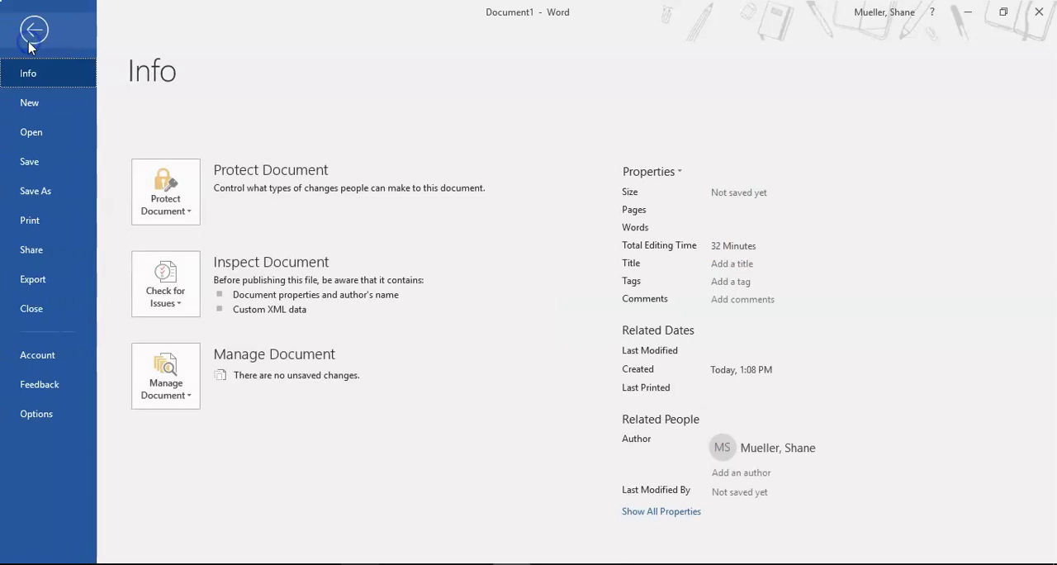
click(50, 195)
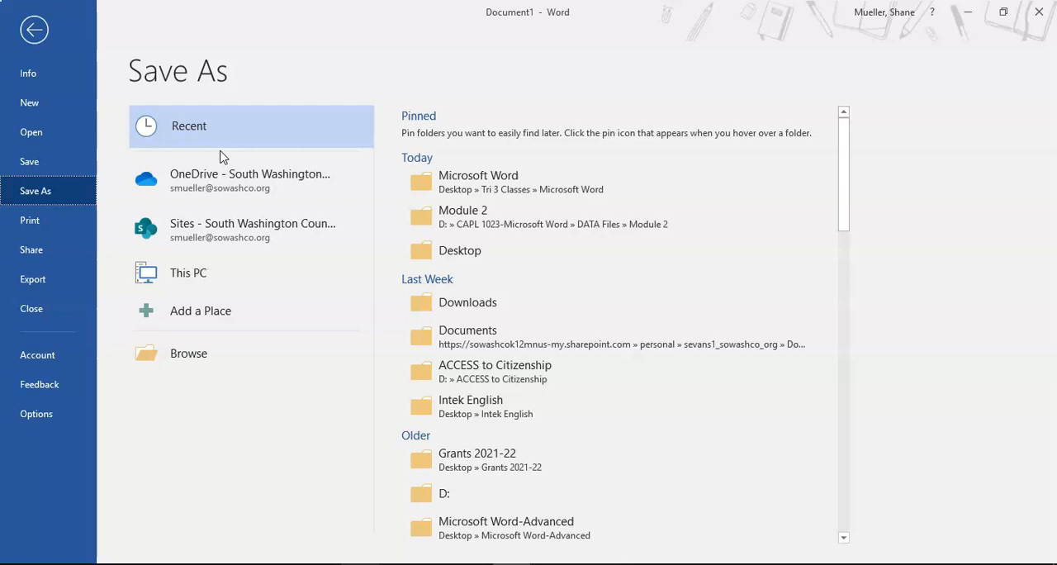
click(195, 355)
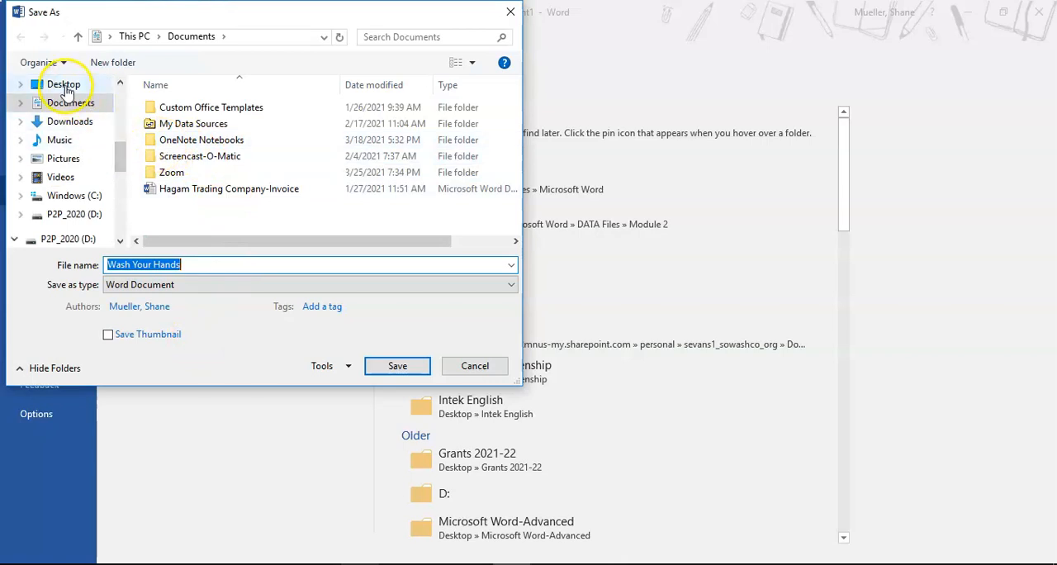
click(63, 84)
scroll(194, 141, down, 6)
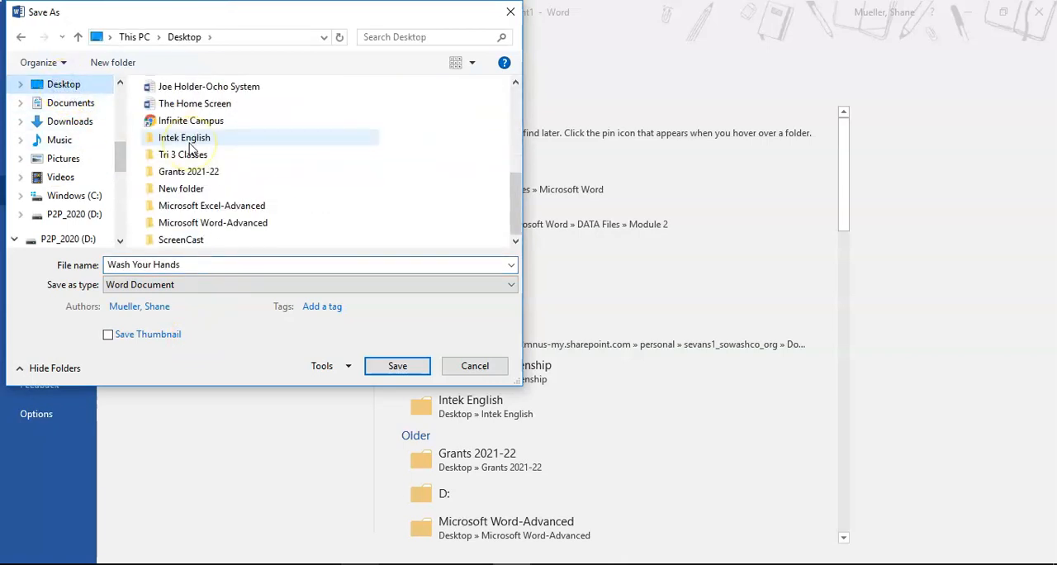
click(190, 155)
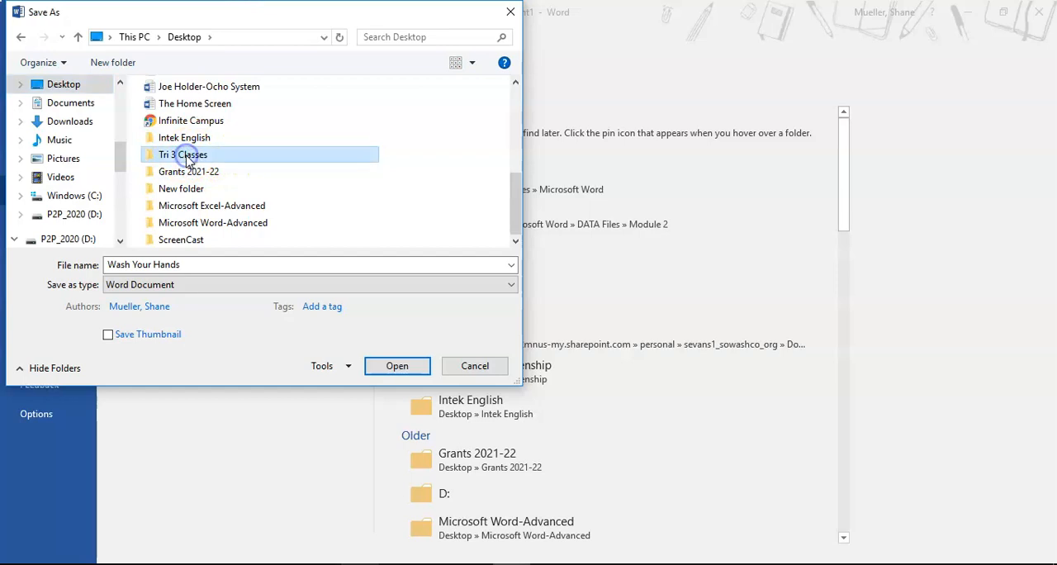
double_click(185, 157)
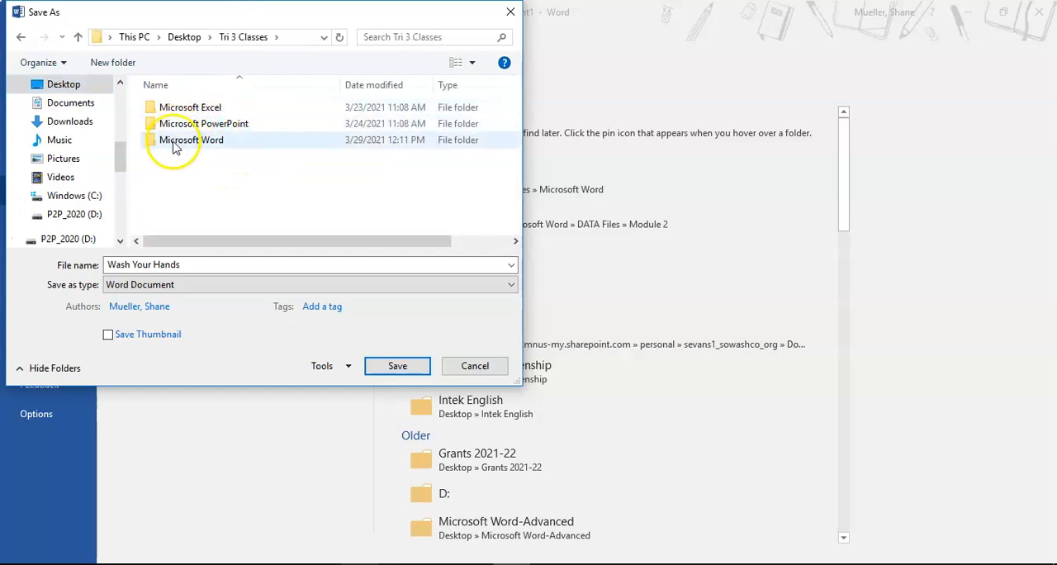
double_click(175, 146)
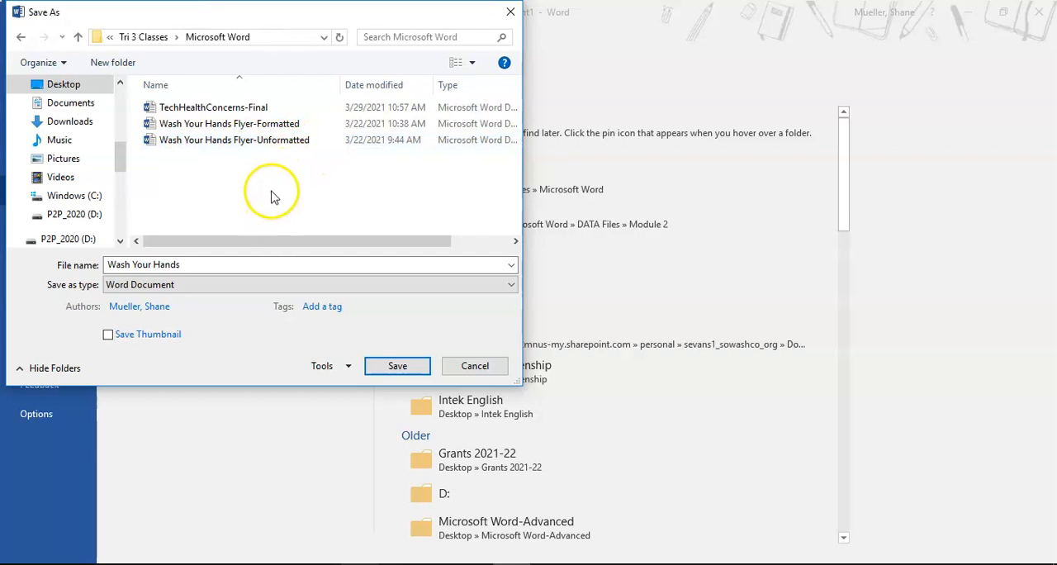
Name the file "Wash Your Hands-Unformatted" and save it as a Word document
click(207, 266)
click(207, 266)
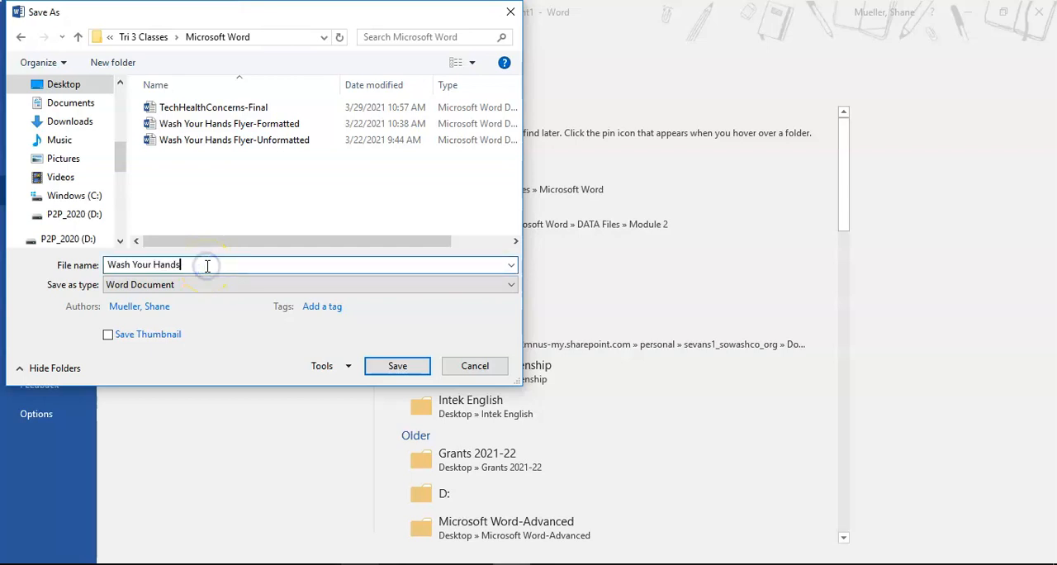
text(-Unformatted)
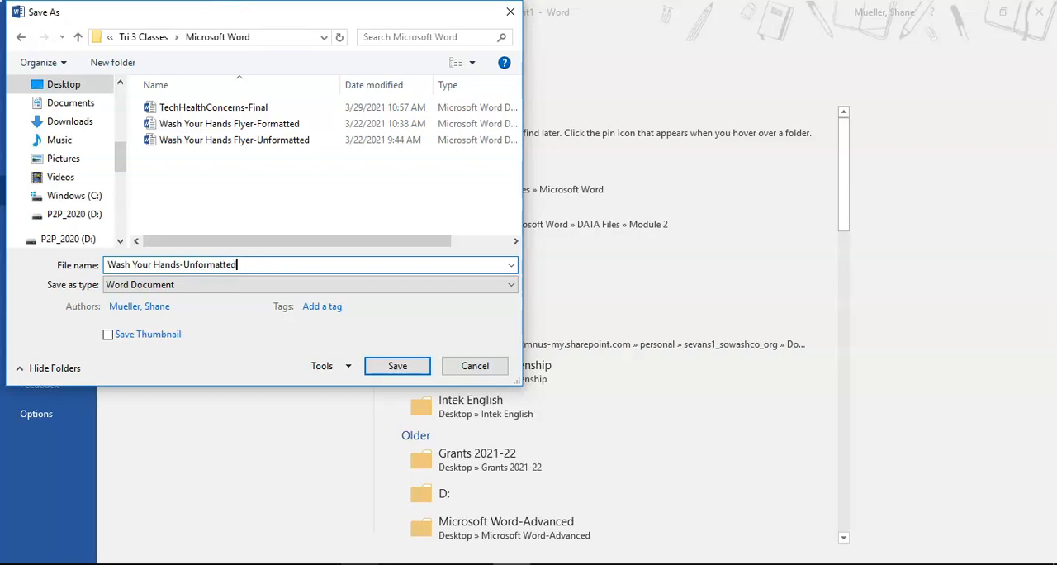
key(Return)
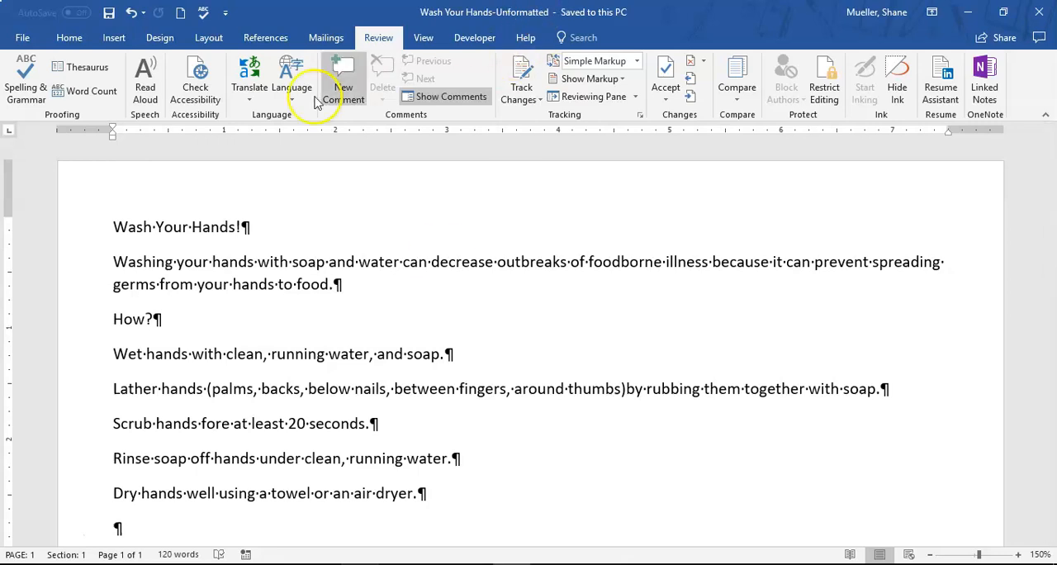
Save a second copy of the document in the same folder as "Wash Your Hands-Final"
click(19, 35)
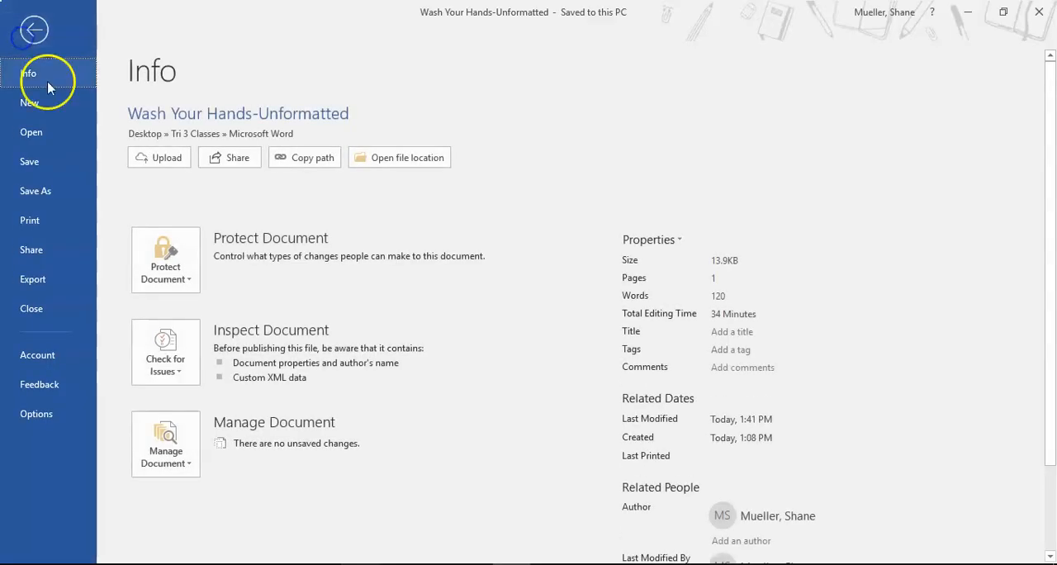
click(43, 185)
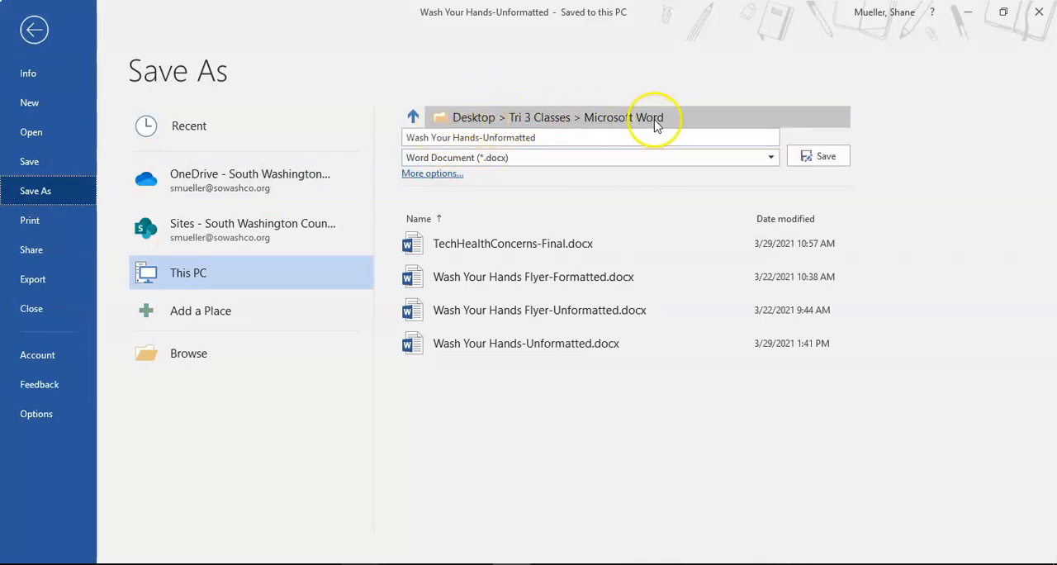
click(559, 138)
click(555, 138)
key(BackSpace)
key(BackSpace)
key(BackSpace)
key(BackSpace)
key(BackSpace)
key(BackSpace)
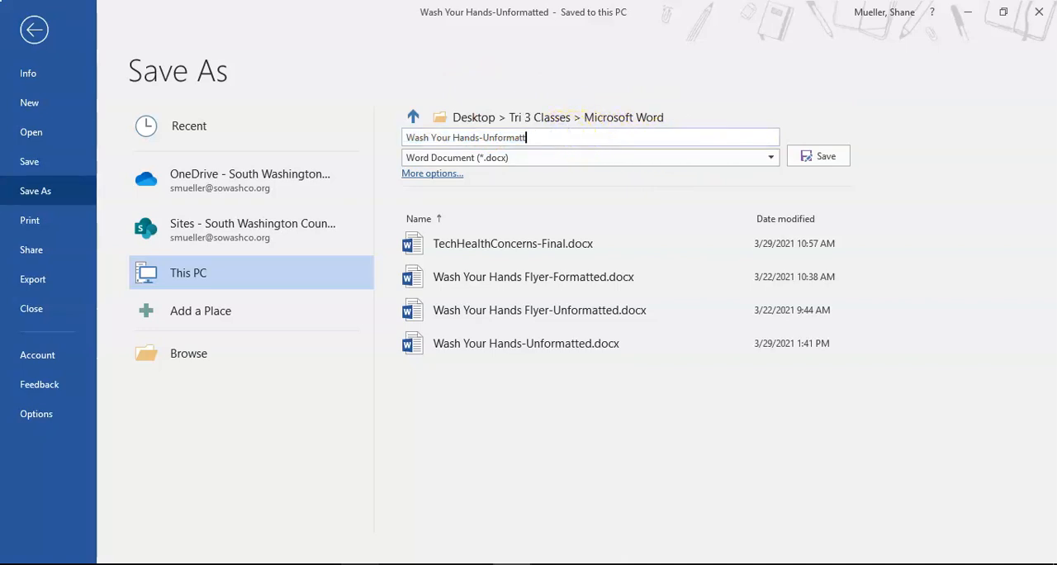
key(BackSpace)
key(BackSpace)
key(BackSpace)
key(BackSpace)
key(BackSpace)
text(Final)
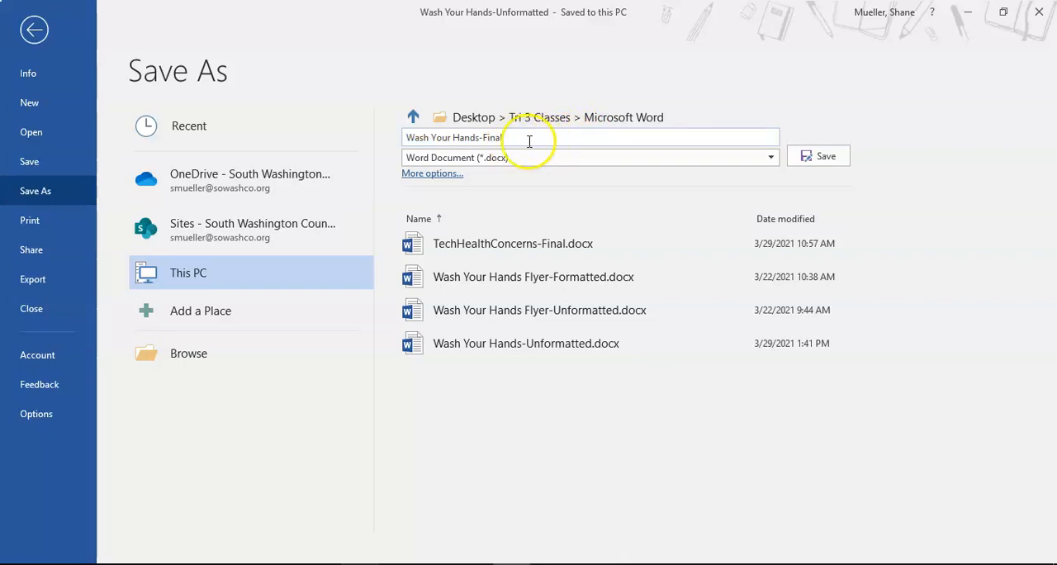
click(827, 159)
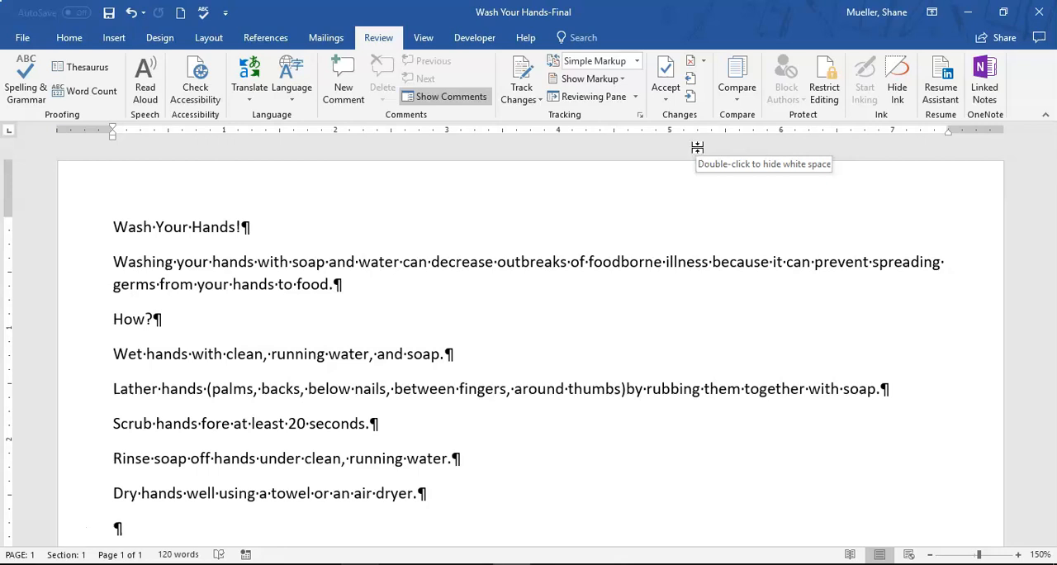
key(ctrl+s)
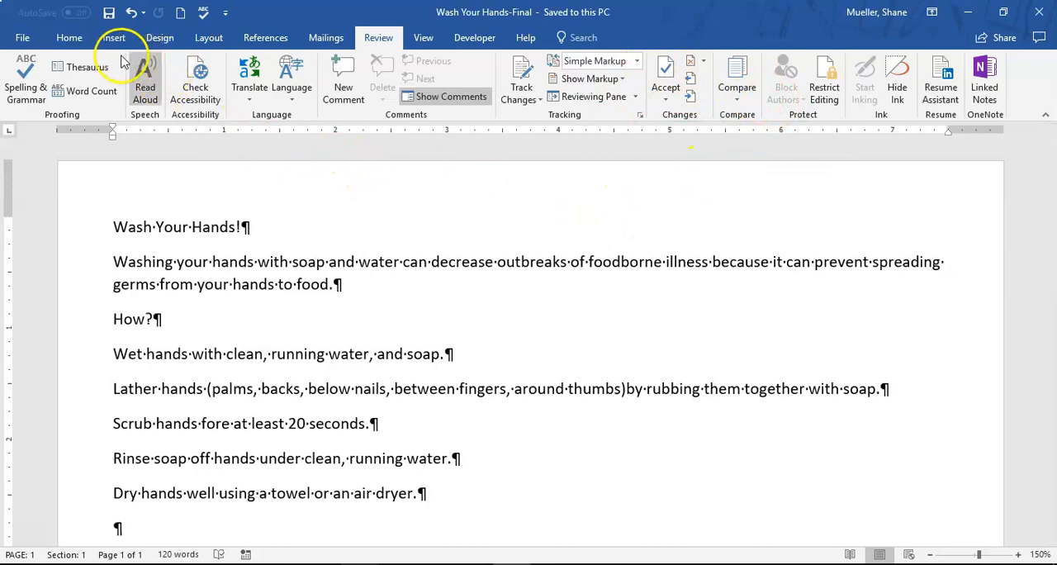
Examine the theme colours, standard colours and gradient variations available for the font, including the theme colour Green, Accent 6
click(69, 37)
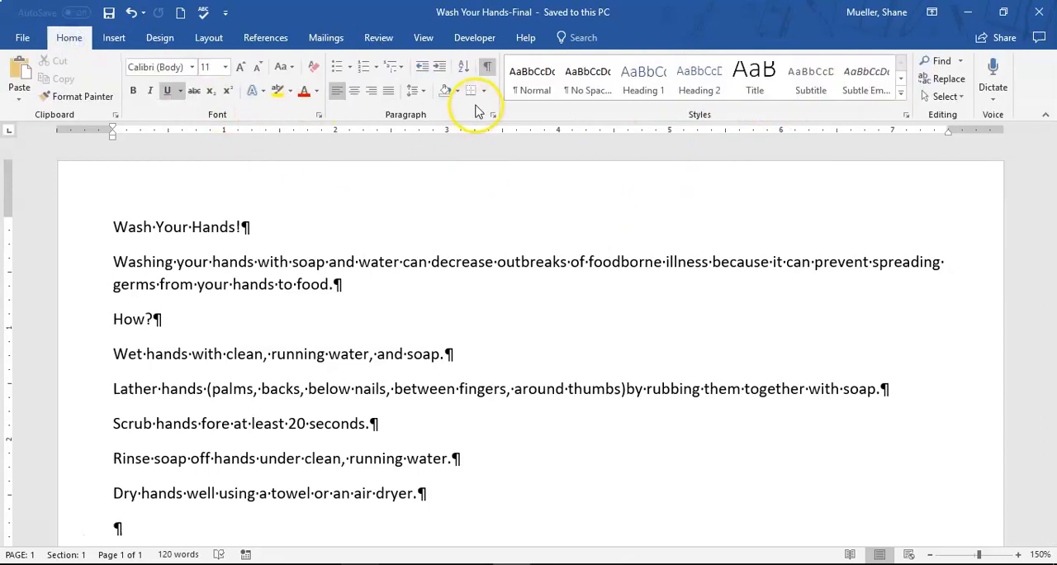
click(317, 91)
scroll(373, 157, down, 3)
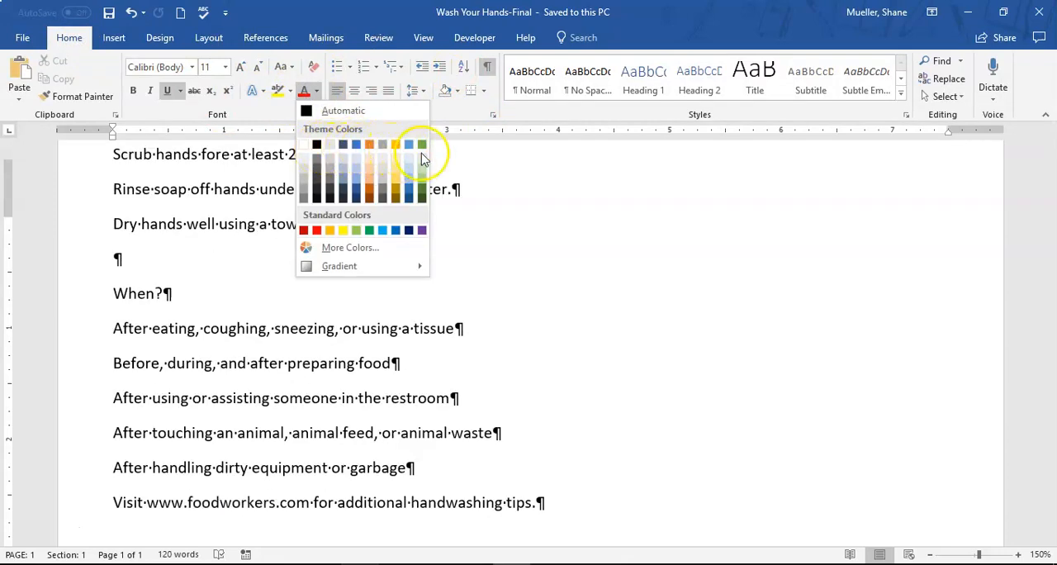
scroll(368, 231, up, 3)
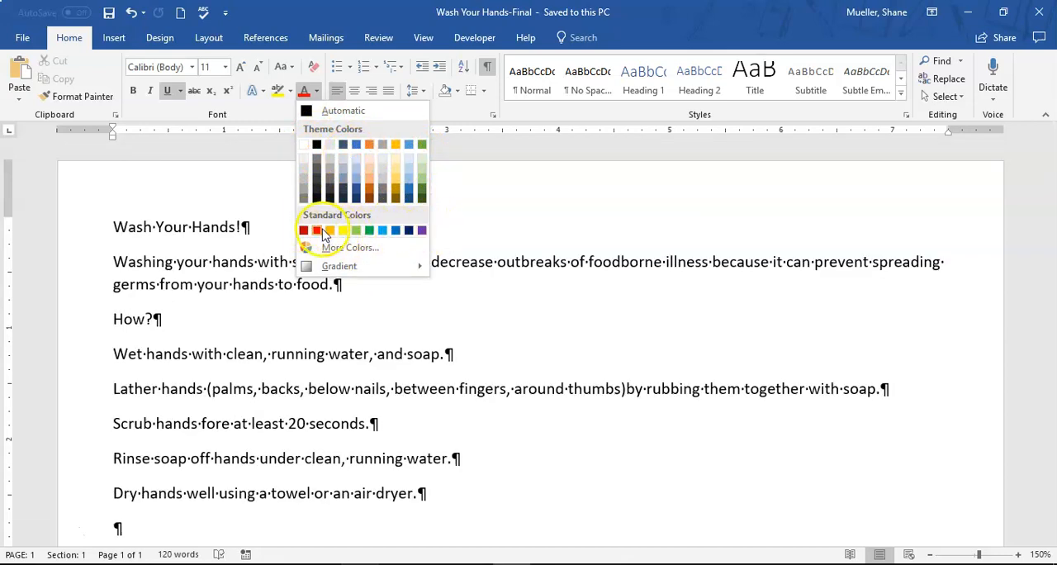
scroll(330, 239, down, 3)
scroll(364, 161, up, 3)
scroll(363, 161, down, 3)
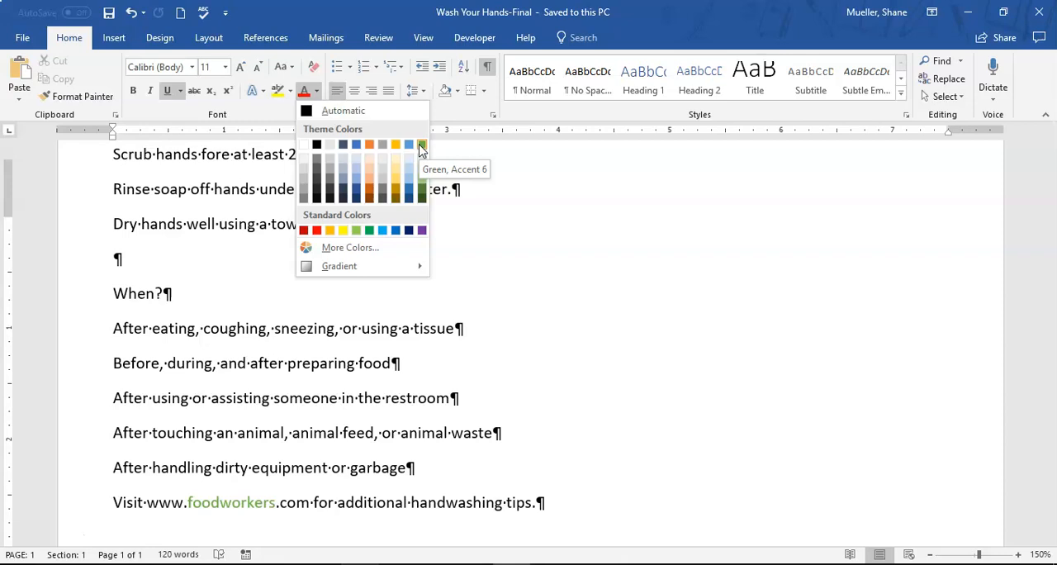
scroll(463, 198, up, 3)
mouse_move(314, 266)
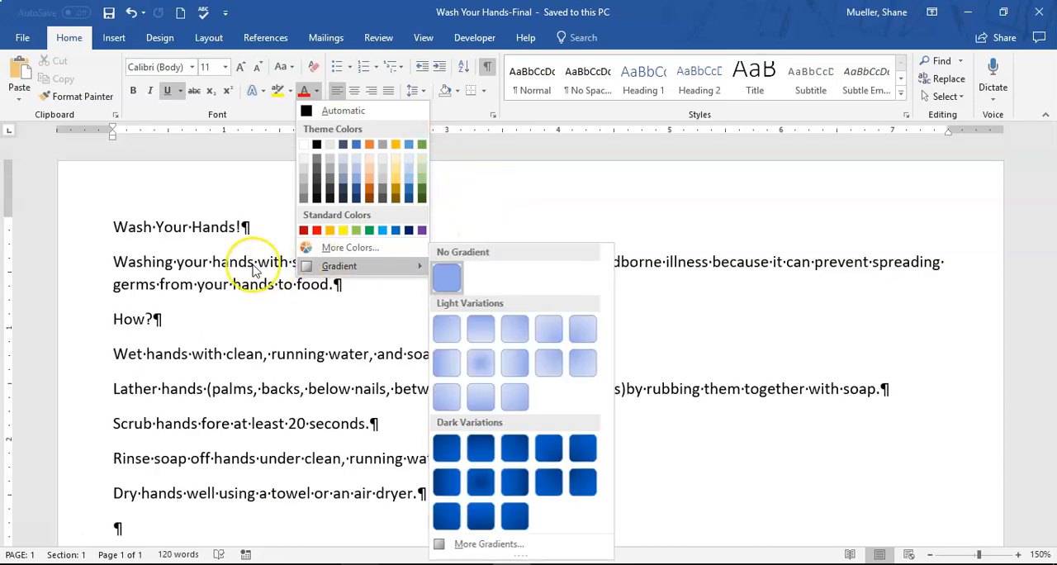
scroll(416, 148, down, 3)
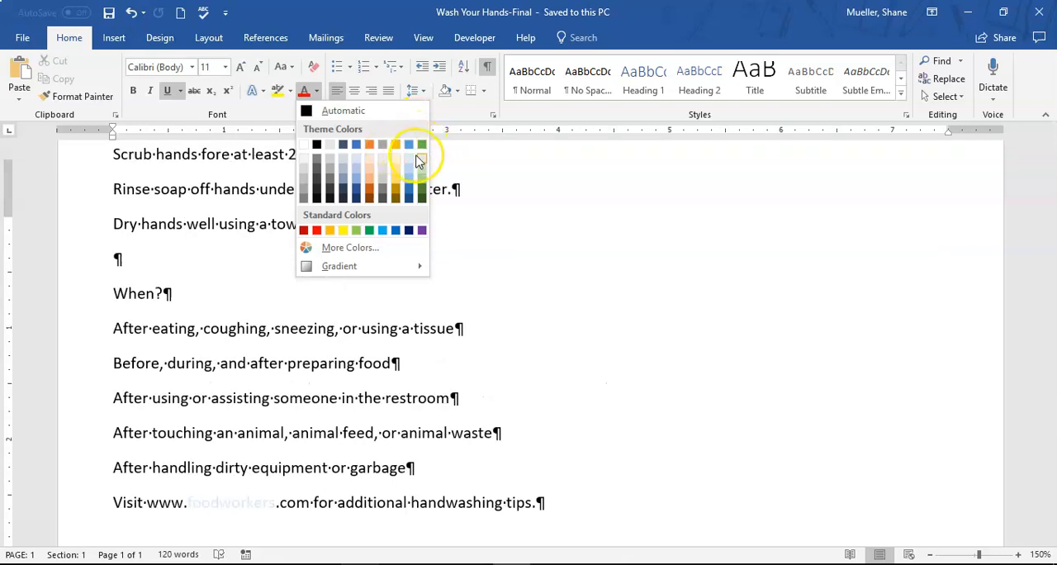
scroll(425, 149, up, 3)
scroll(425, 147, down, 3)
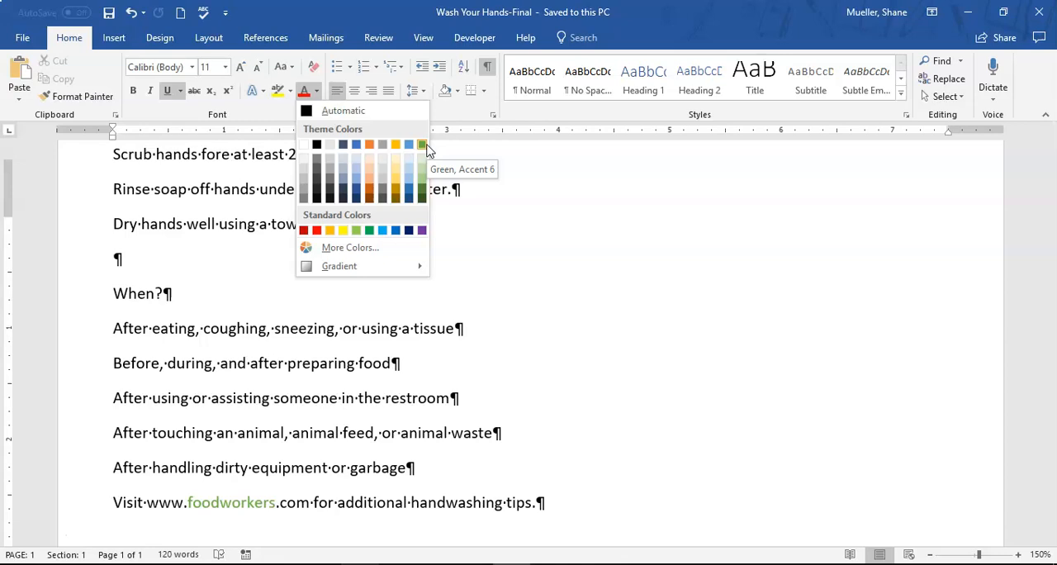
scroll(177, 236, up, 5)
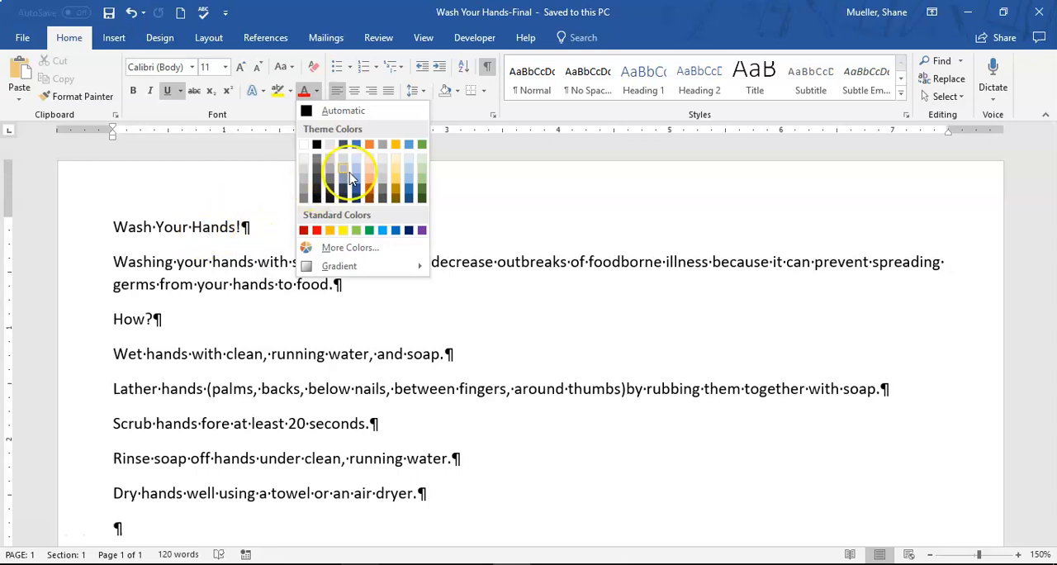
scroll(425, 147, down, 3)
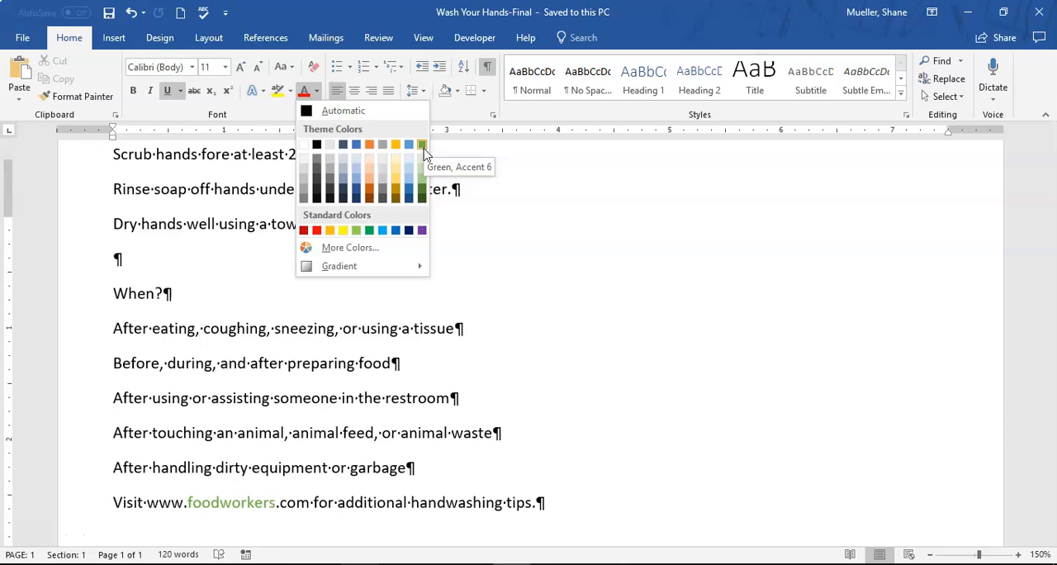
scroll(267, 160, up, 4)
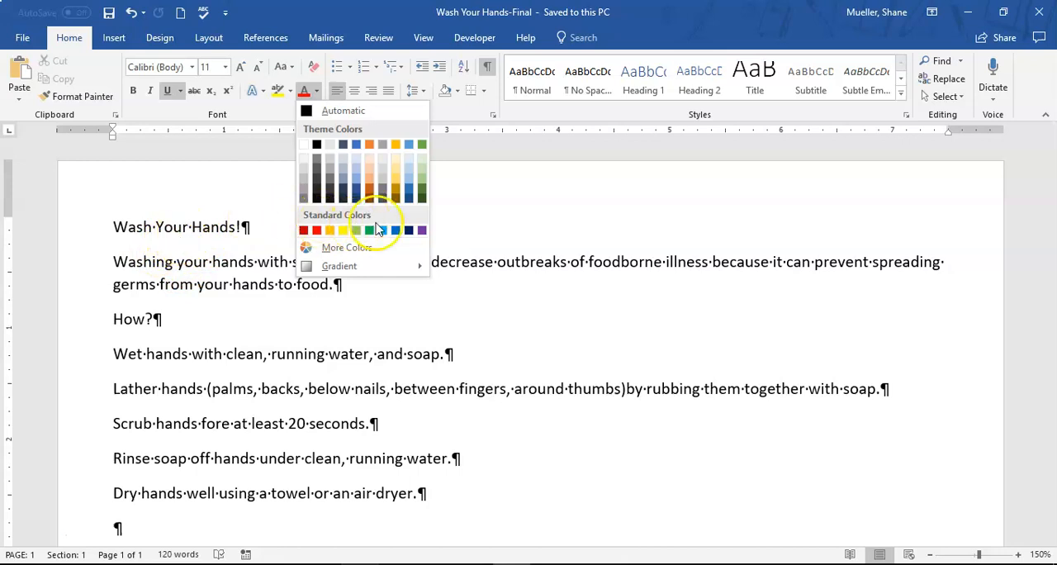
scroll(428, 236, down, 4)
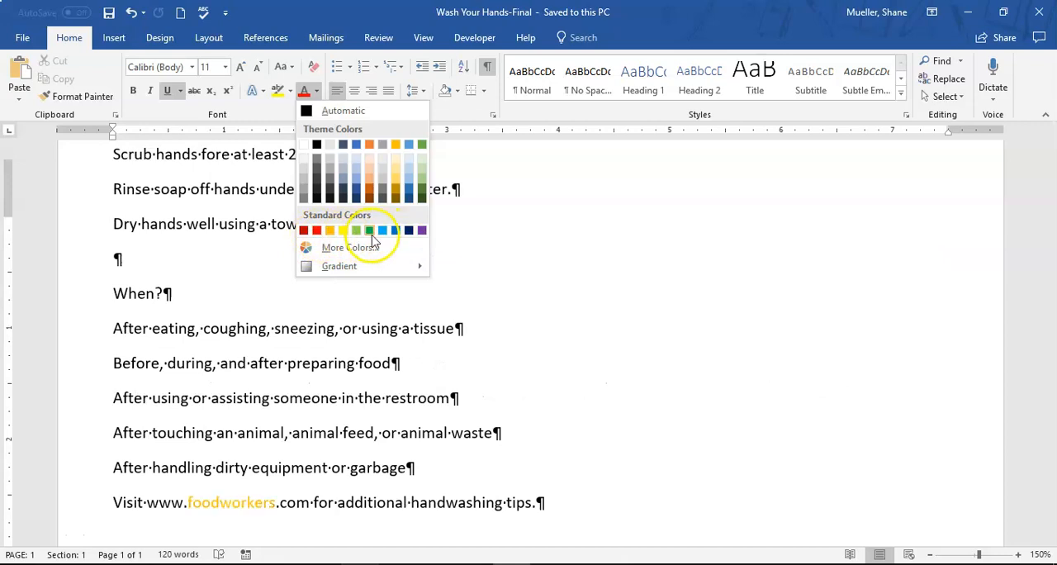
scroll(436, 239, up, 4)
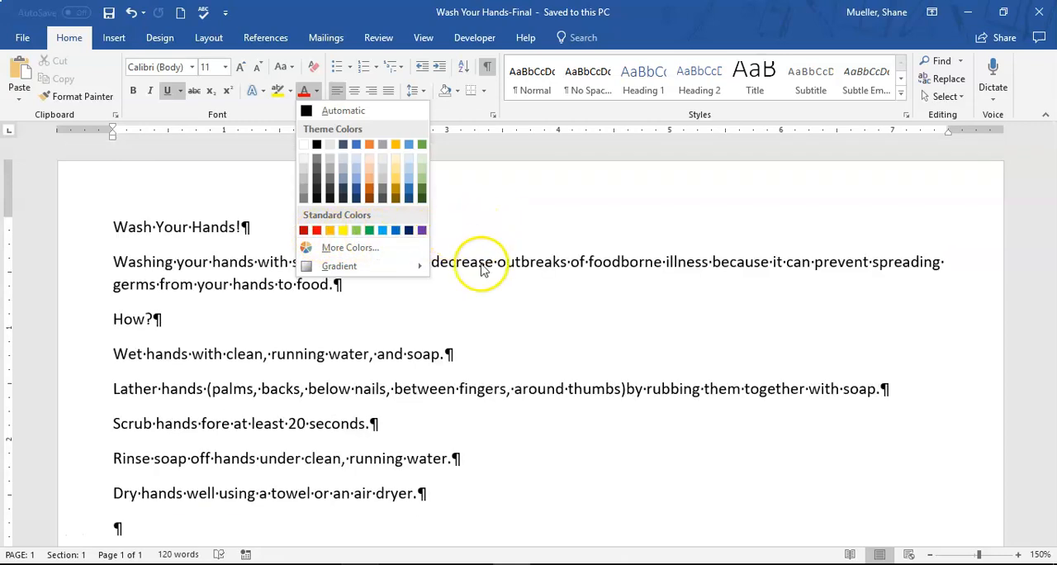
scroll(363, 241, down, 4)
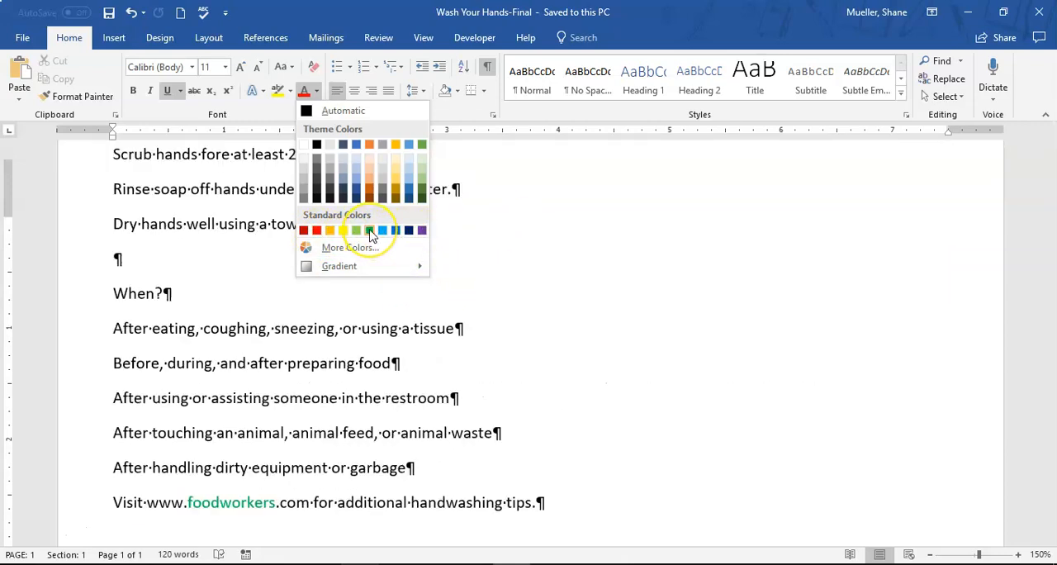
scroll(575, 239, up, 4)
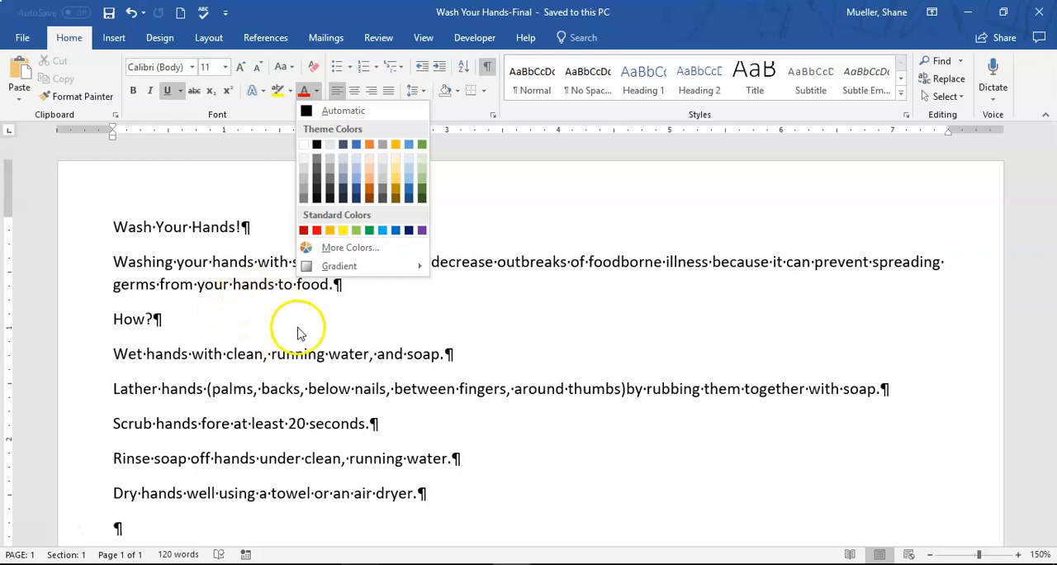
click(532, 203)
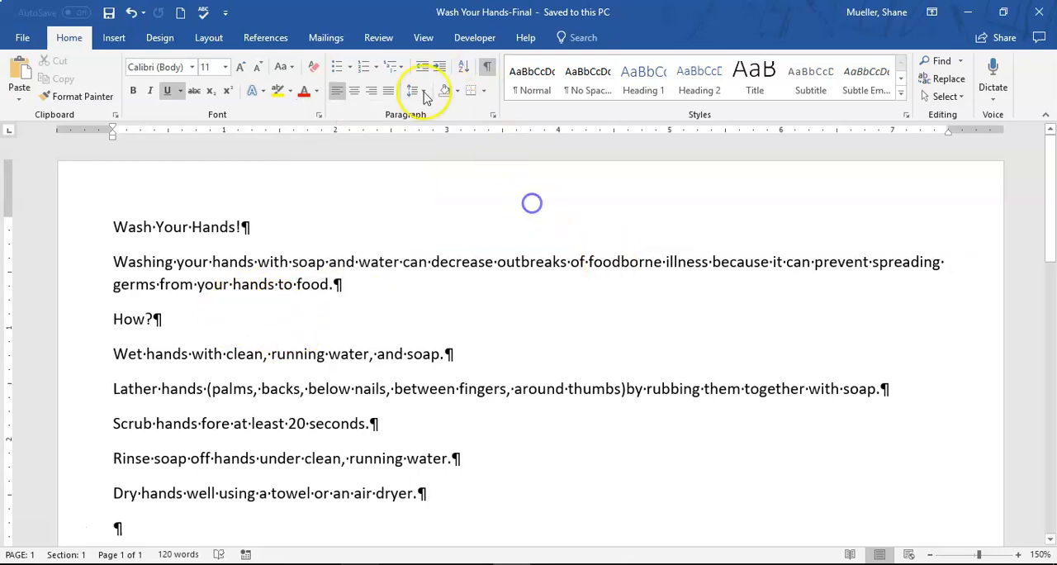
Browse the document themes and apply the Slate theme to the document
click(168, 39)
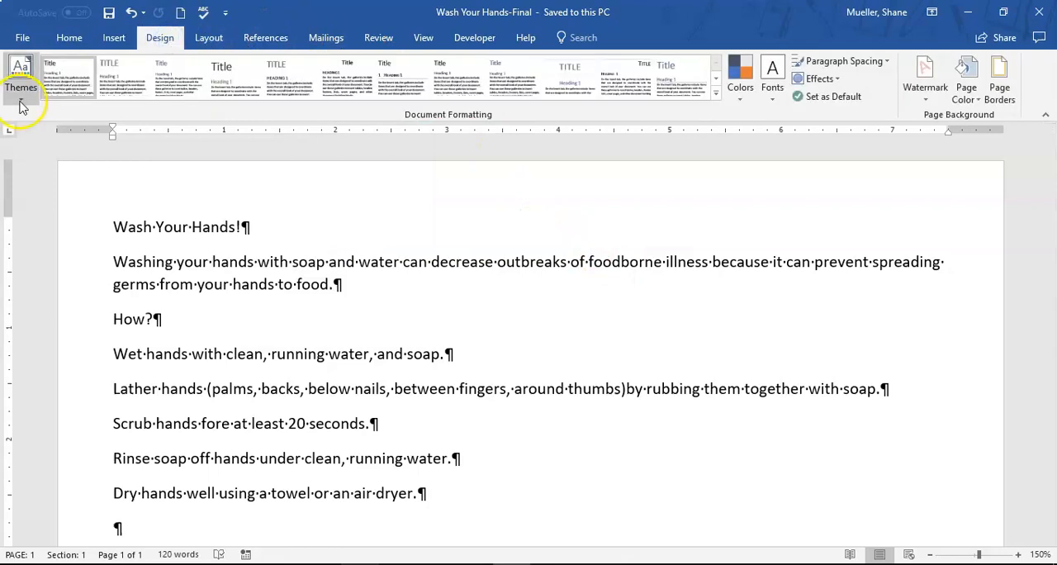
click(22, 99)
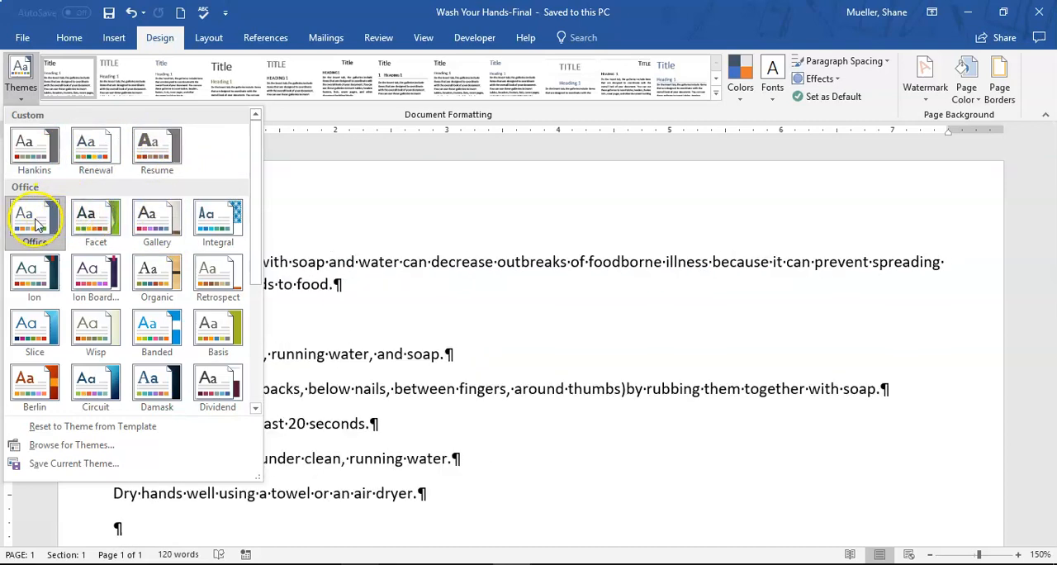
mouse_move(259, 155)
mouse_down()
mouse_move(259, 380)
mouse_move(266, 145)
mouse_up()
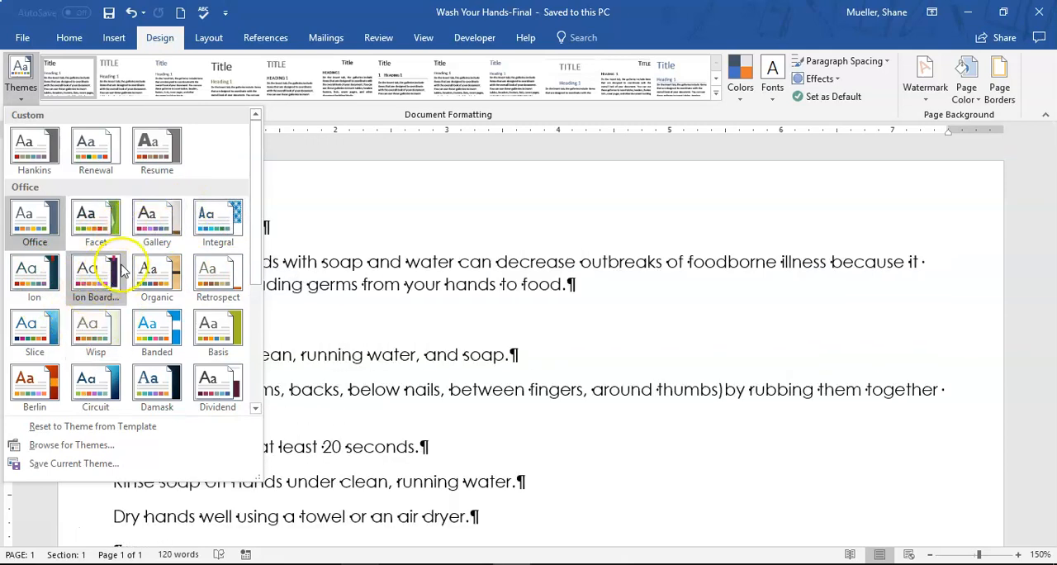
scroll(170, 239, down, 2)
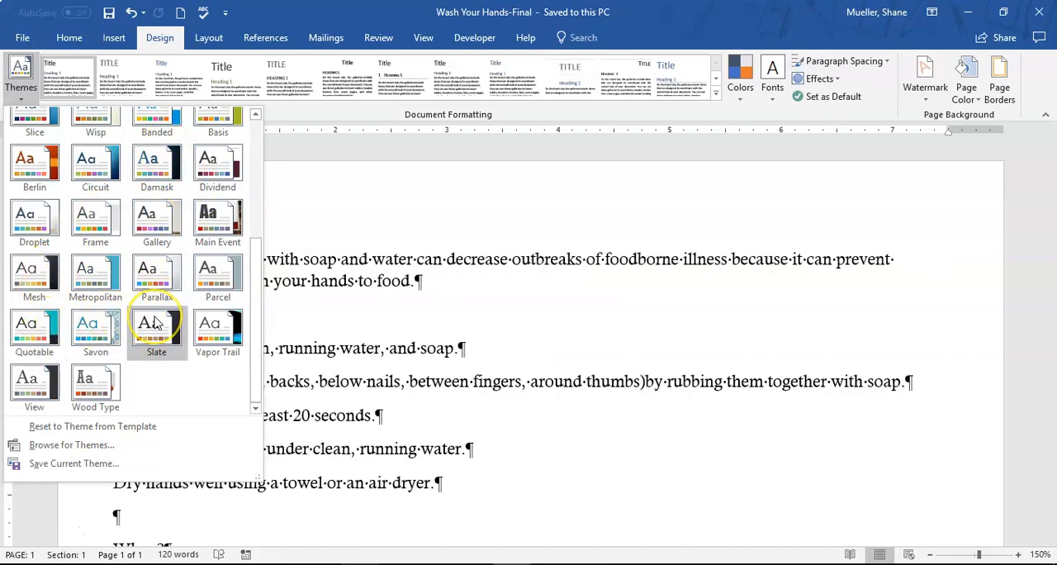
click(154, 323)
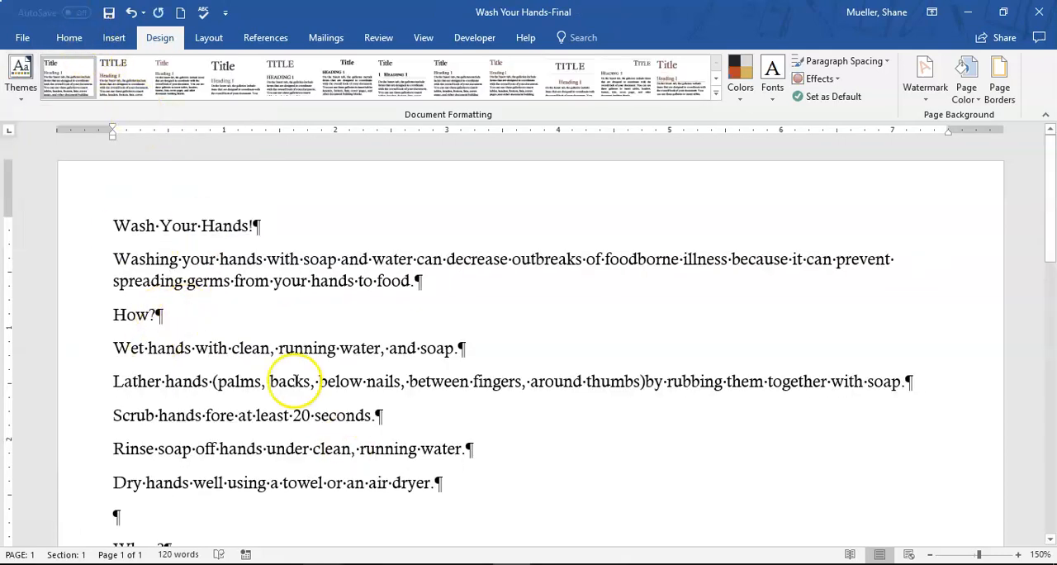
Examine the heading and body theme fonts and the theme font colours that the Slate theme offers
click(70, 39)
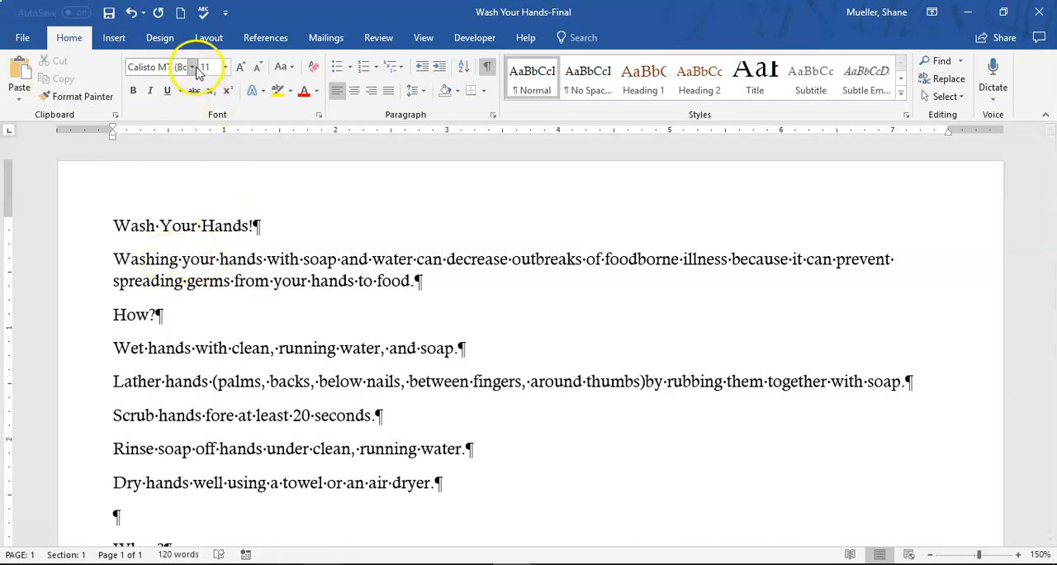
click(193, 68)
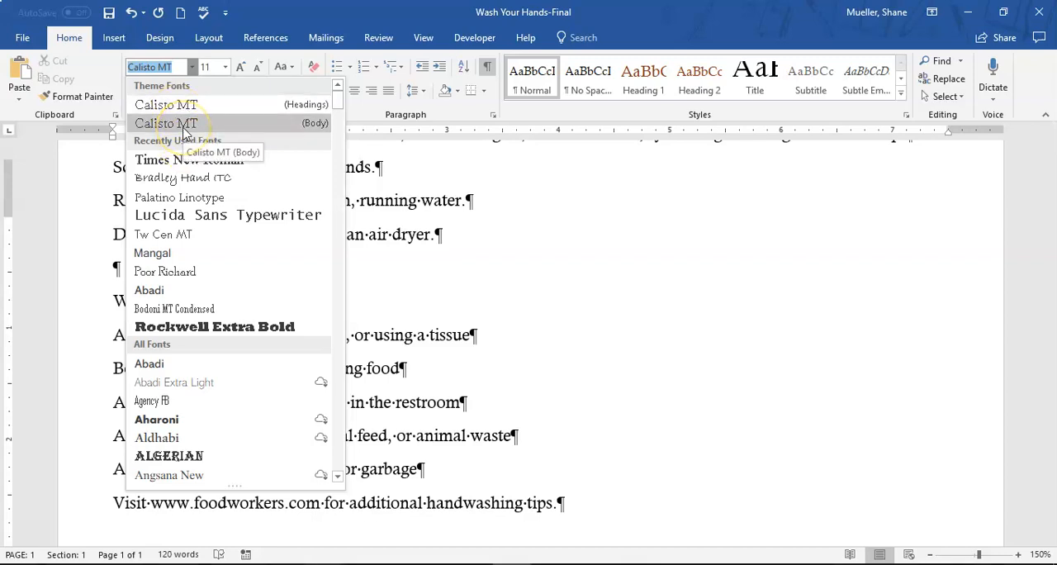
click(401, 192)
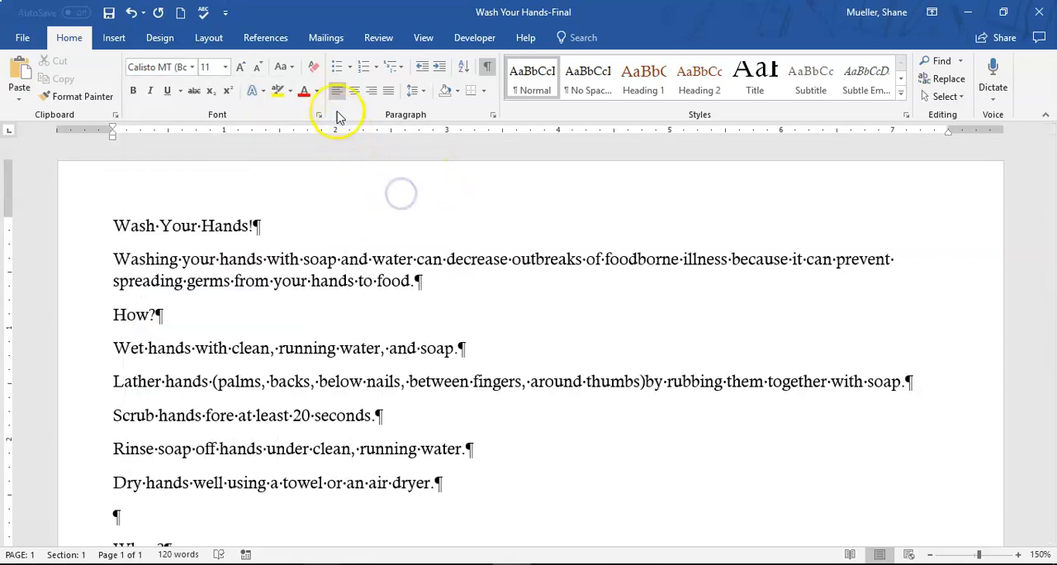
click(316, 91)
scroll(342, 137, down, 3)
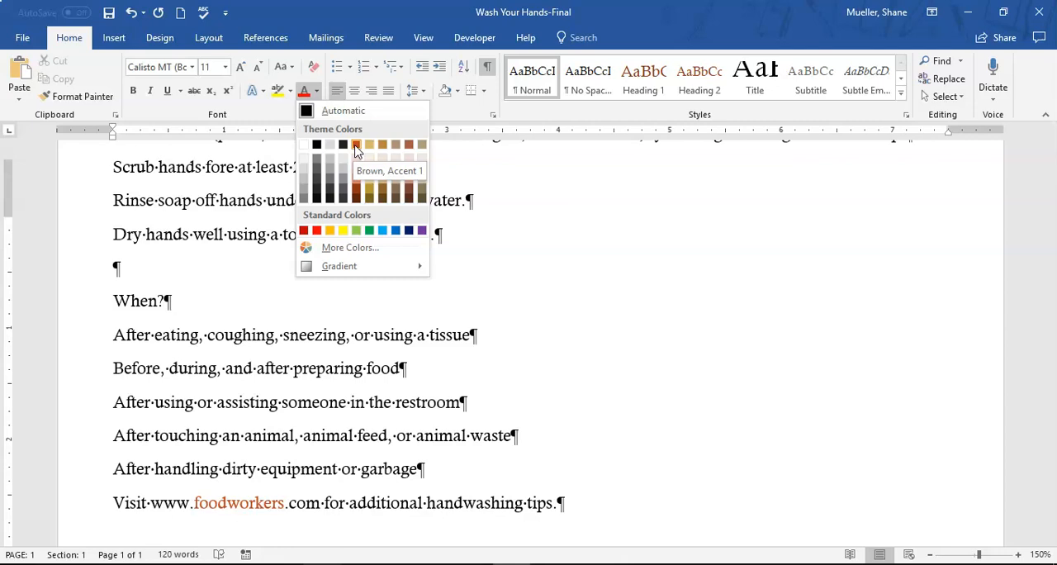
click(370, 145)
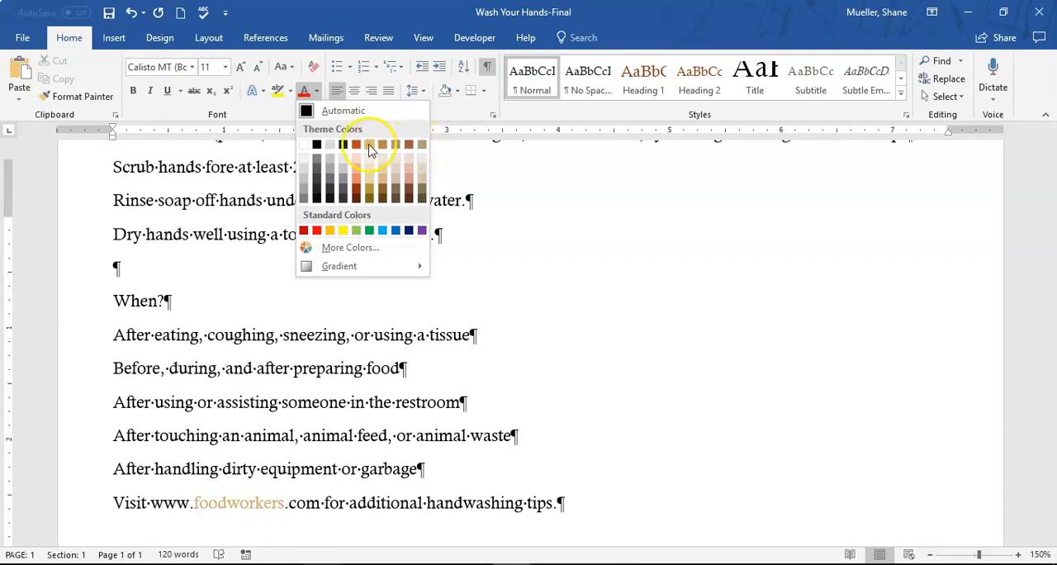
scroll(236, 237, up, 5)
click(185, 244)
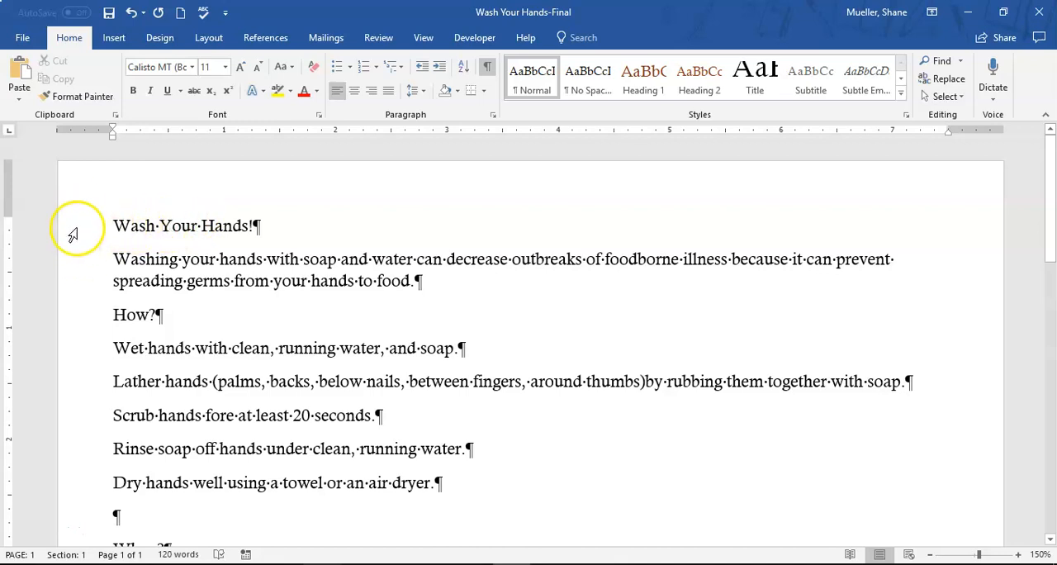
Center the "Wash Your Hands!" title line on the page
click(73, 231)
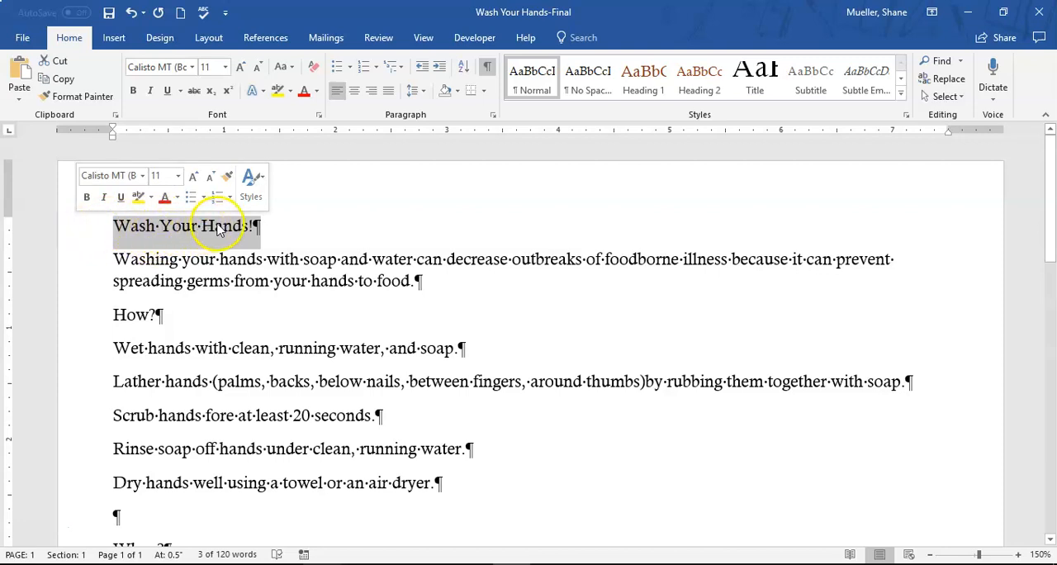
click(218, 229)
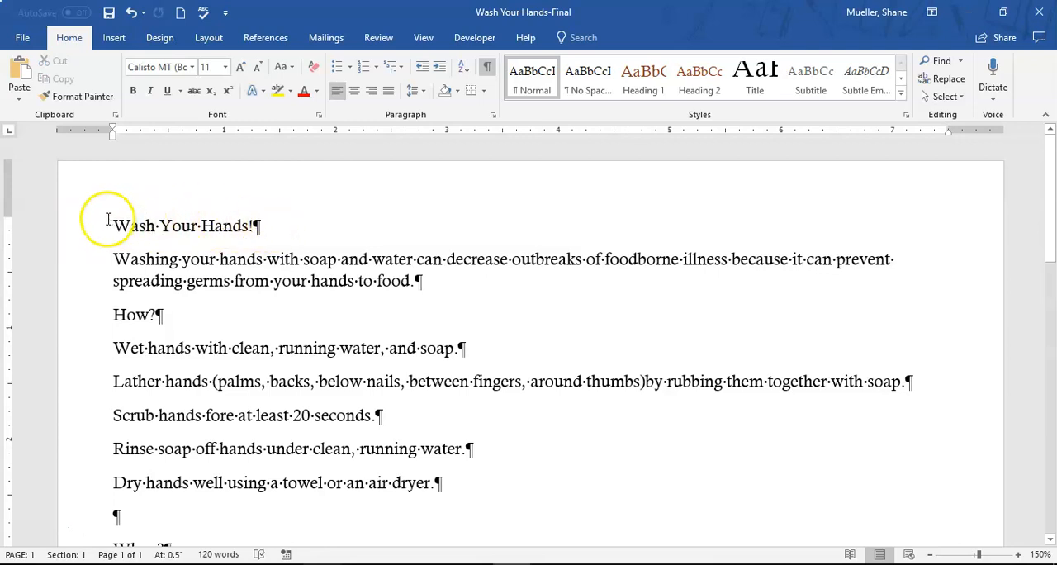
drag(108, 221, 278, 225)
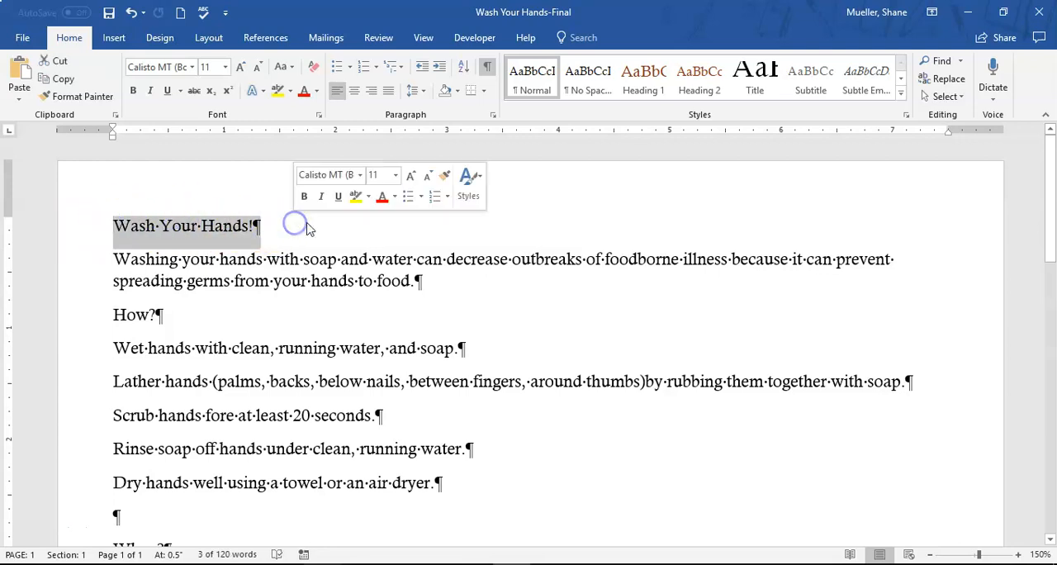
click(303, 223)
click(71, 227)
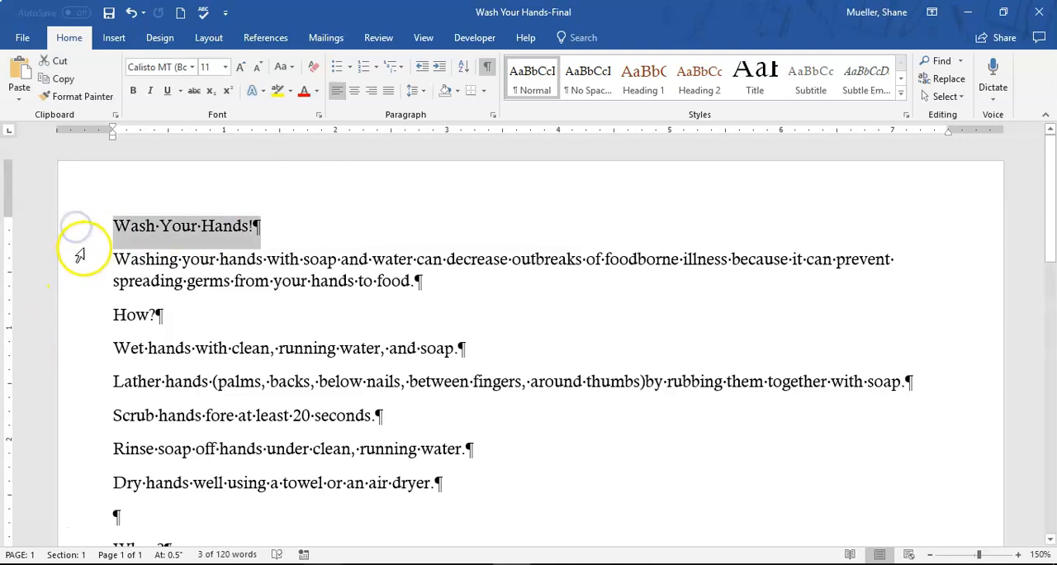
click(188, 226)
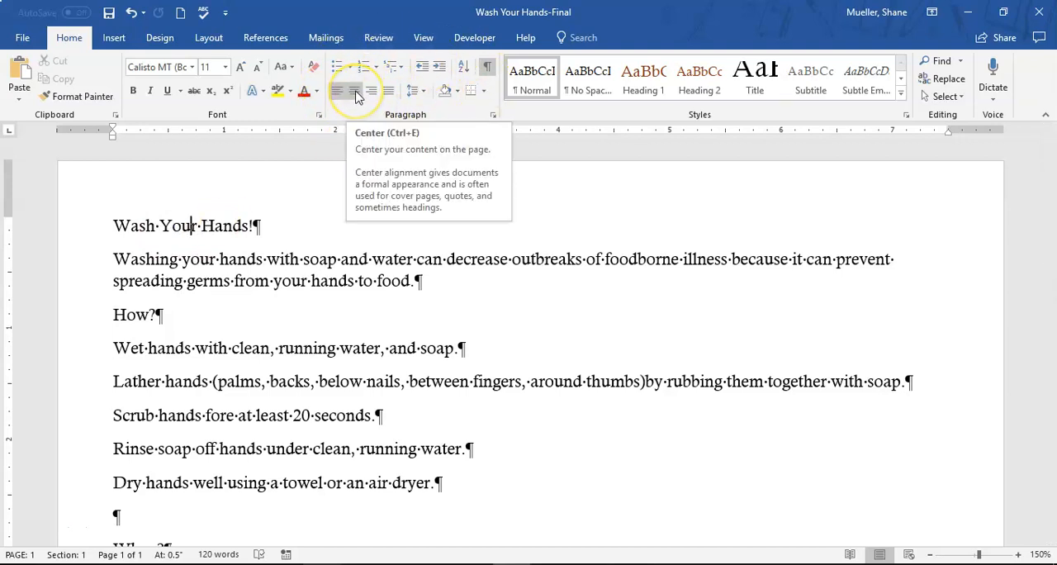
click(354, 93)
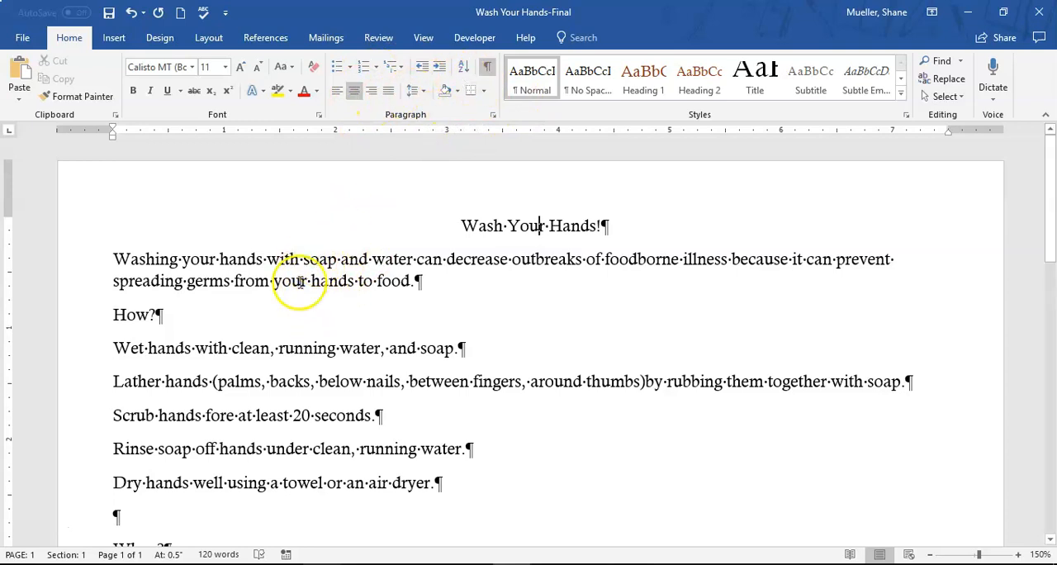
Center the introductory paragraph beginning "Washing your hands with soap and water" below the title
drag(68, 266, 101, 273)
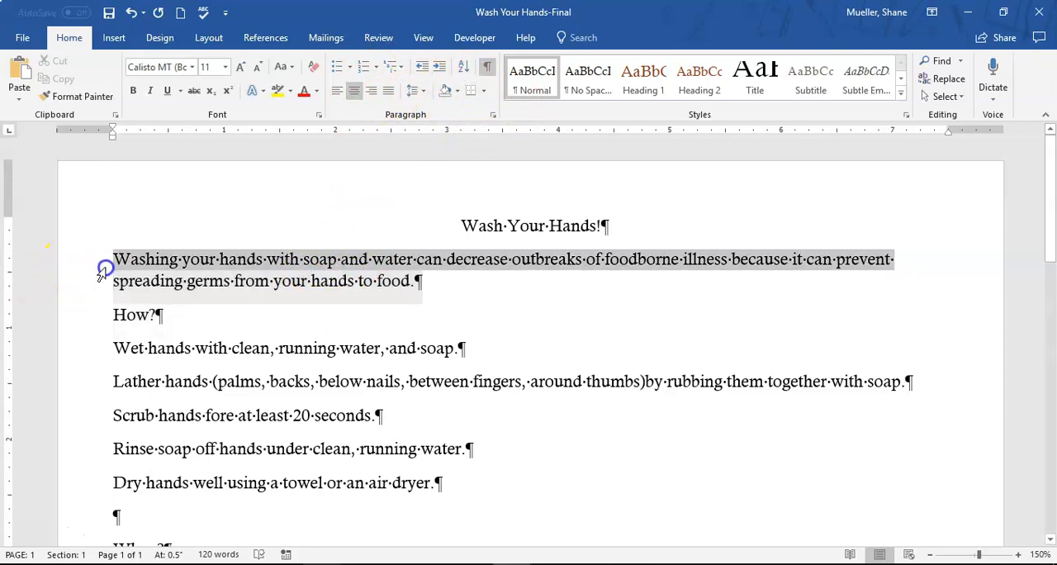
click(370, 261)
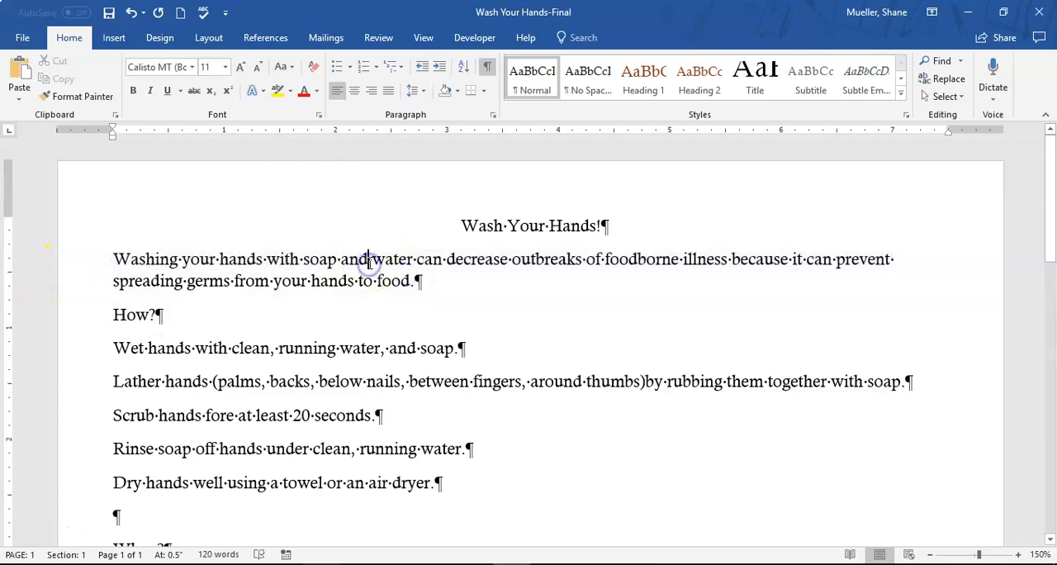
click(359, 97)
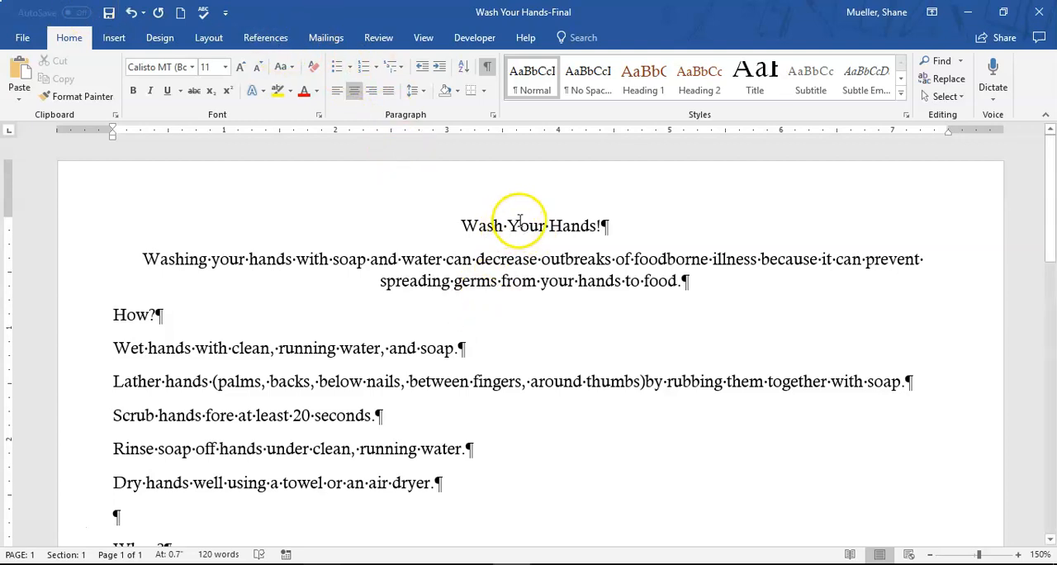
drag(467, 222, 612, 213)
click(81, 228)
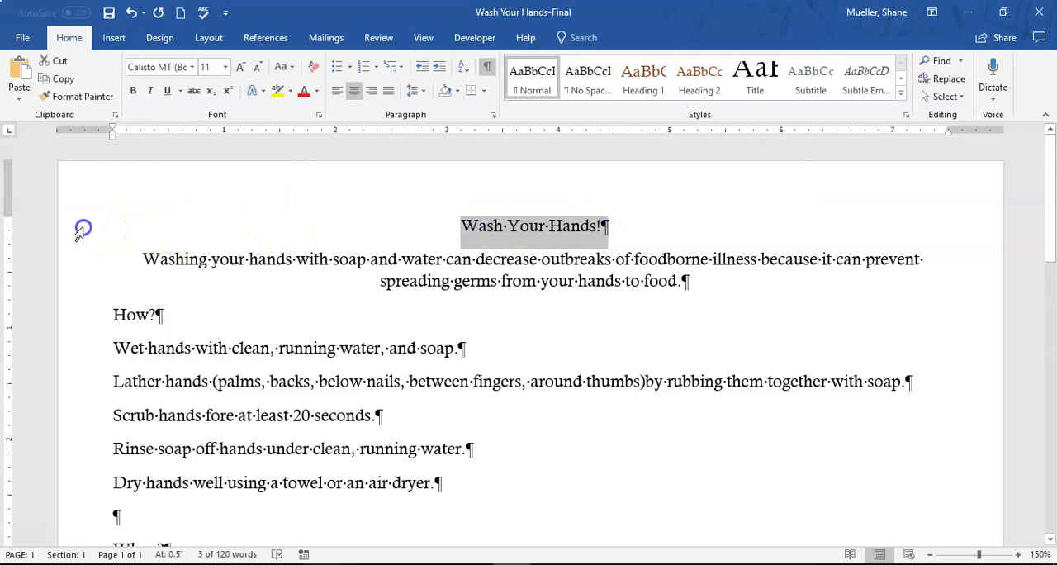
click(67, 280)
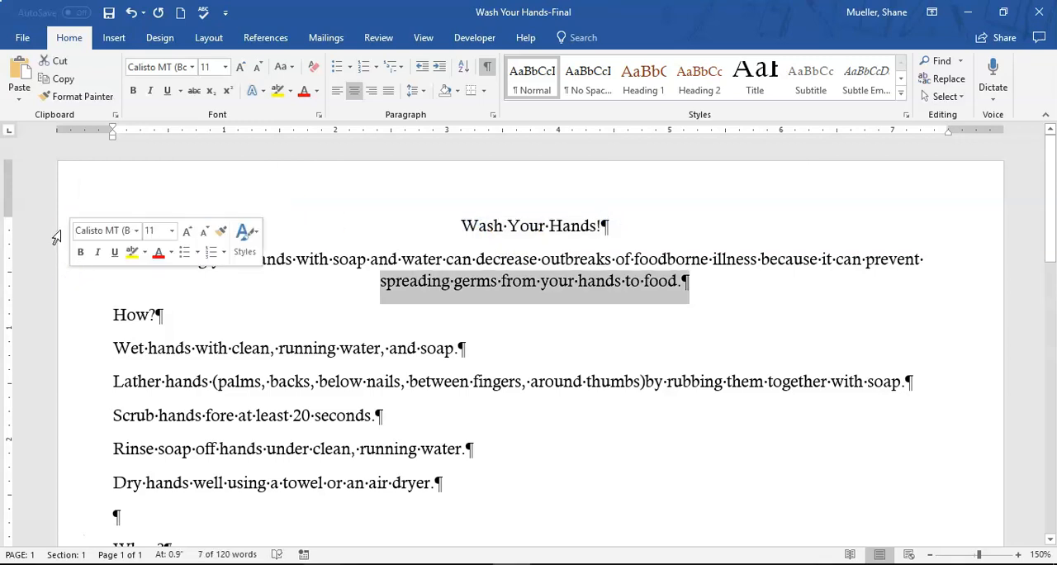
click(62, 228)
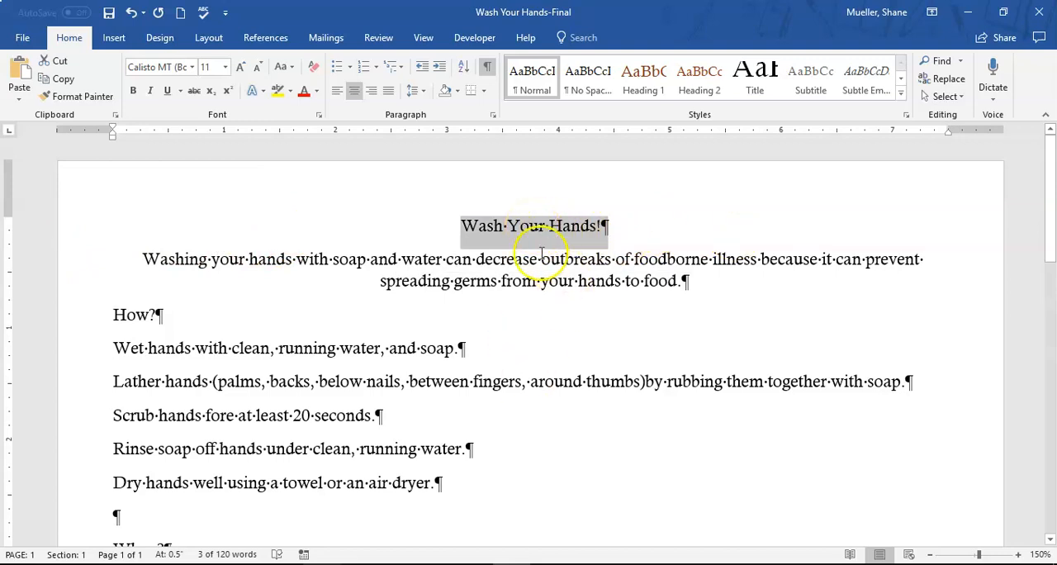
click(529, 225)
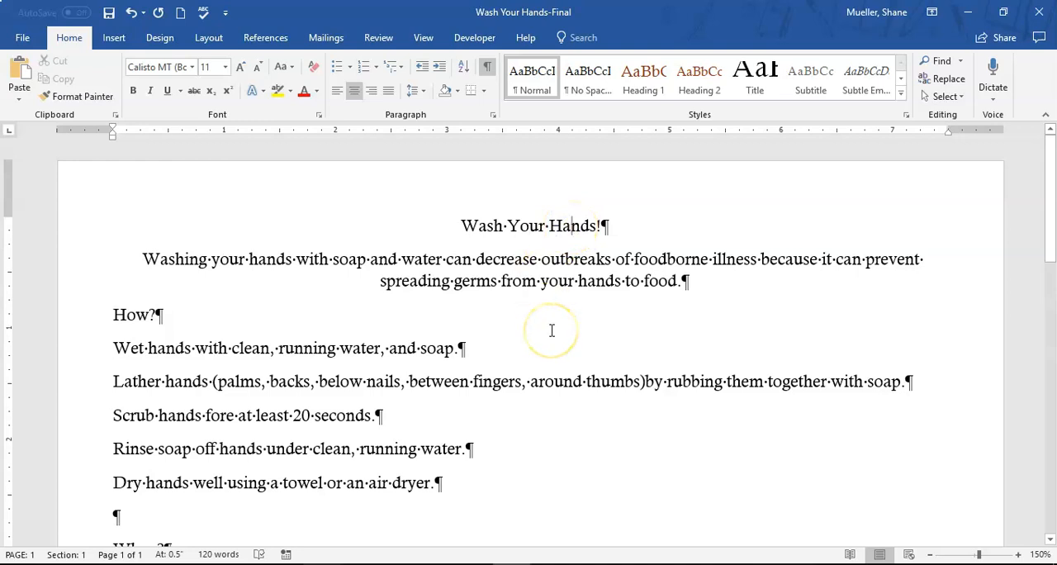
double_click(571, 224)
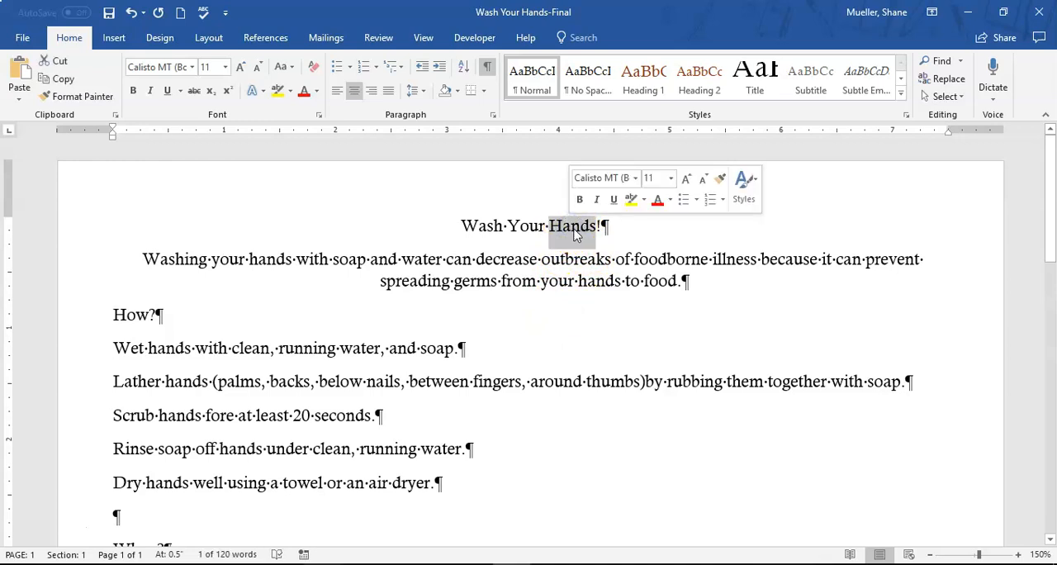
click(574, 227)
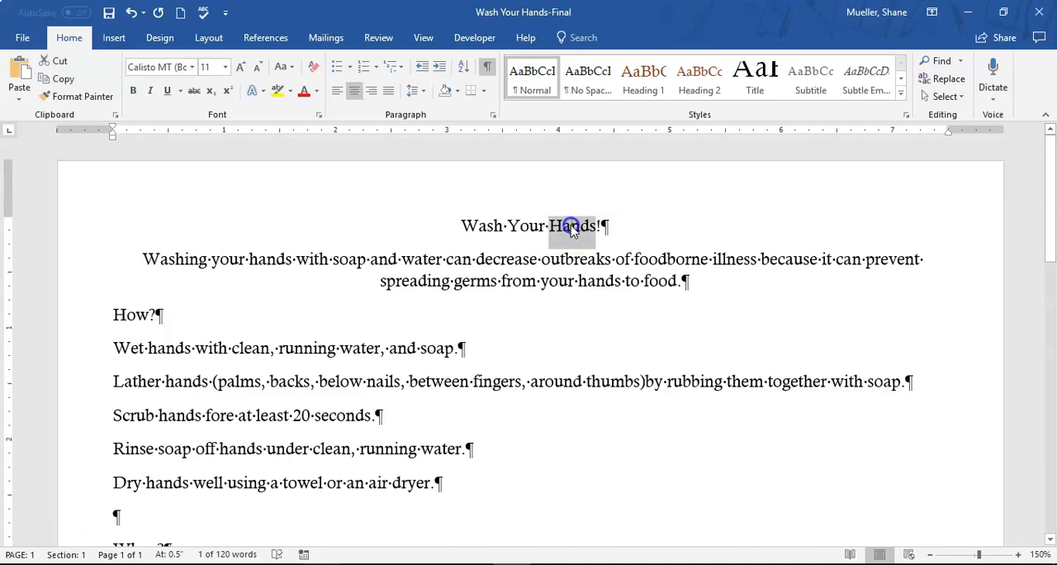
triple_click(572, 228)
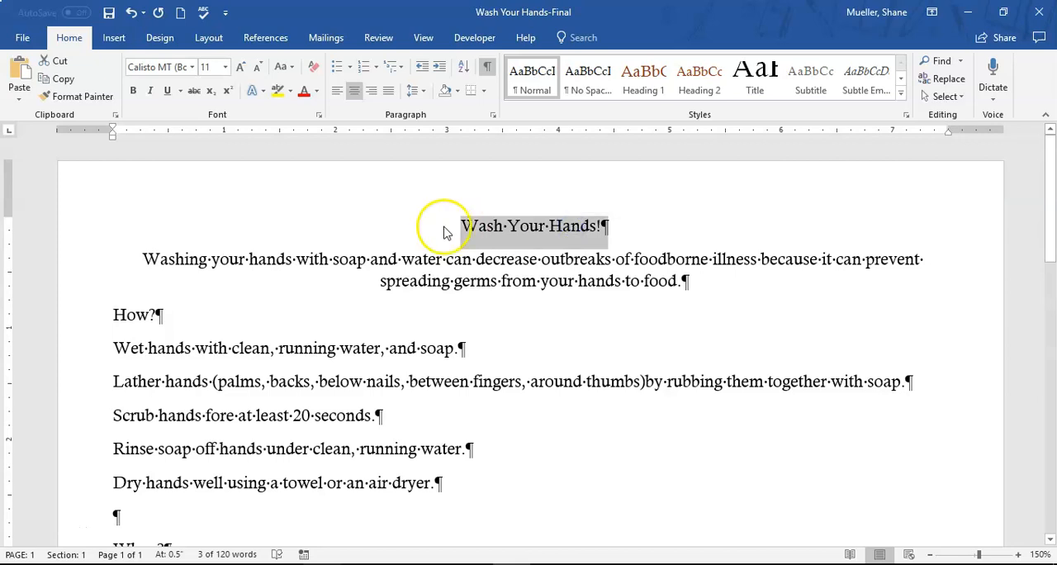
triple_click(581, 263)
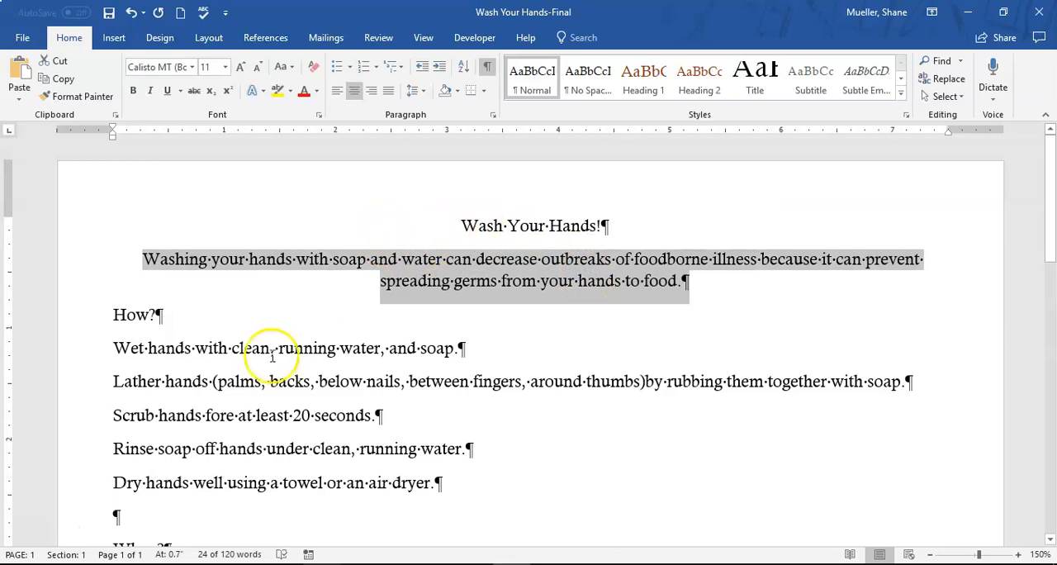
triple_click(302, 350)
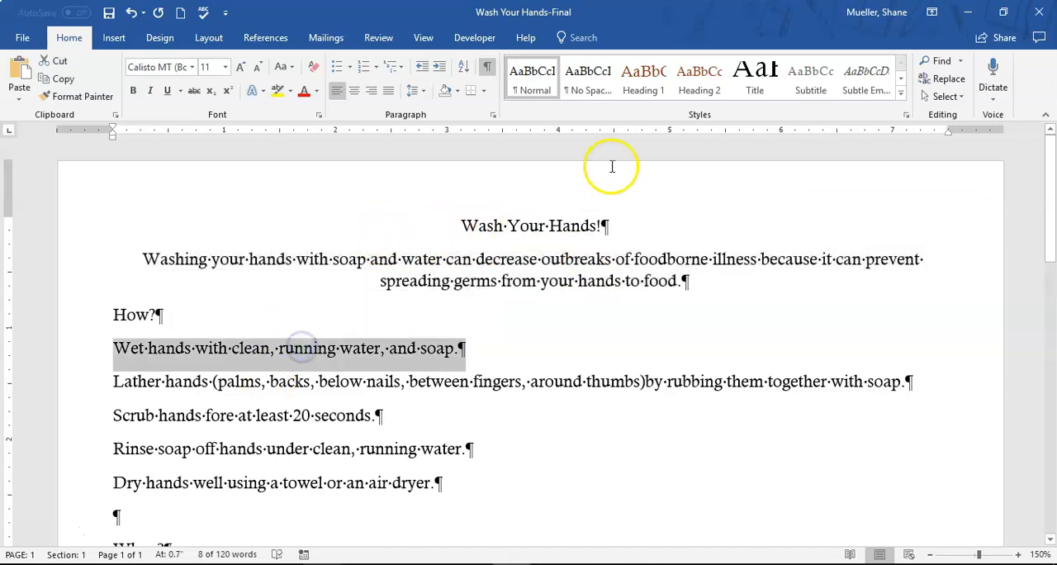
double_click(532, 227)
double_click(539, 228)
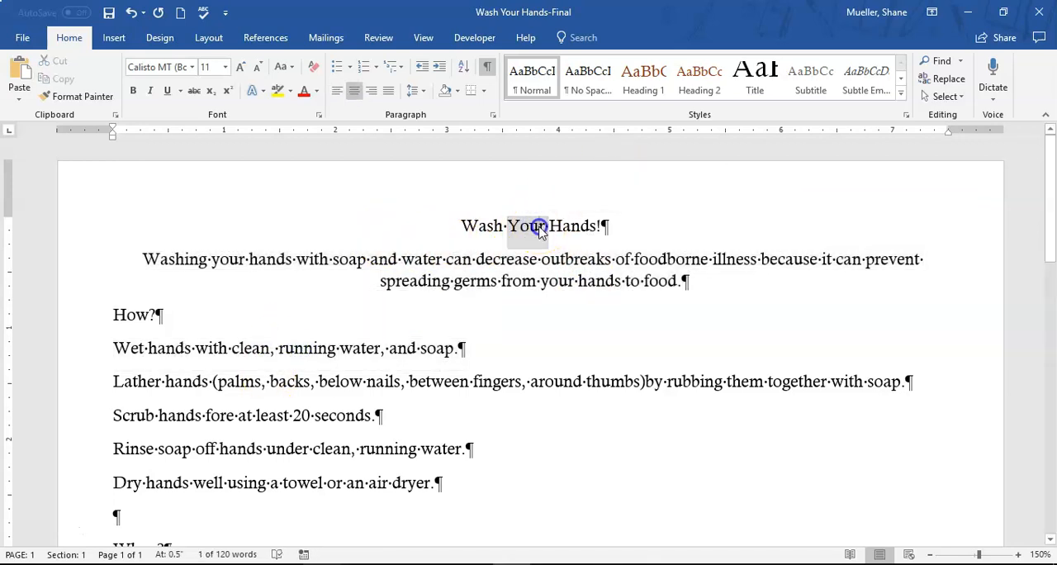
double_click(537, 228)
click(533, 227)
triple_click(533, 228)
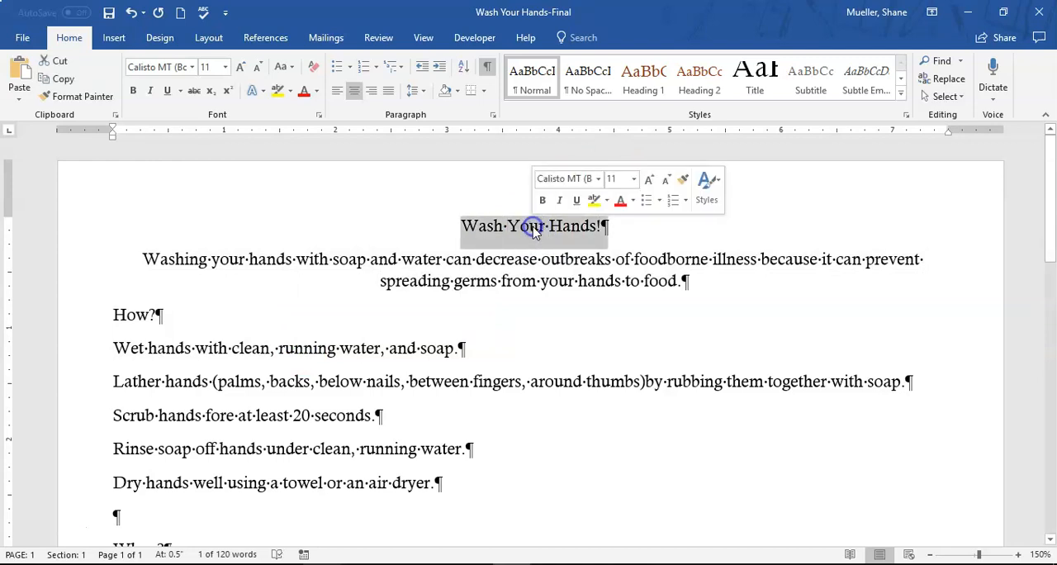
click(495, 243)
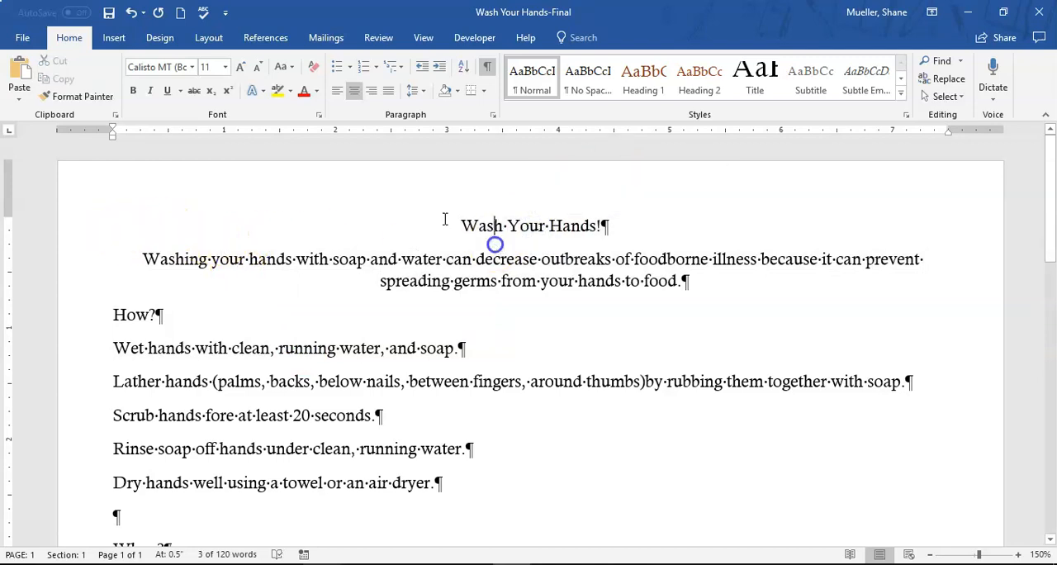
Set the font size of the "Wash Your Hands!" title line to 36
drag(437, 225, 655, 203)
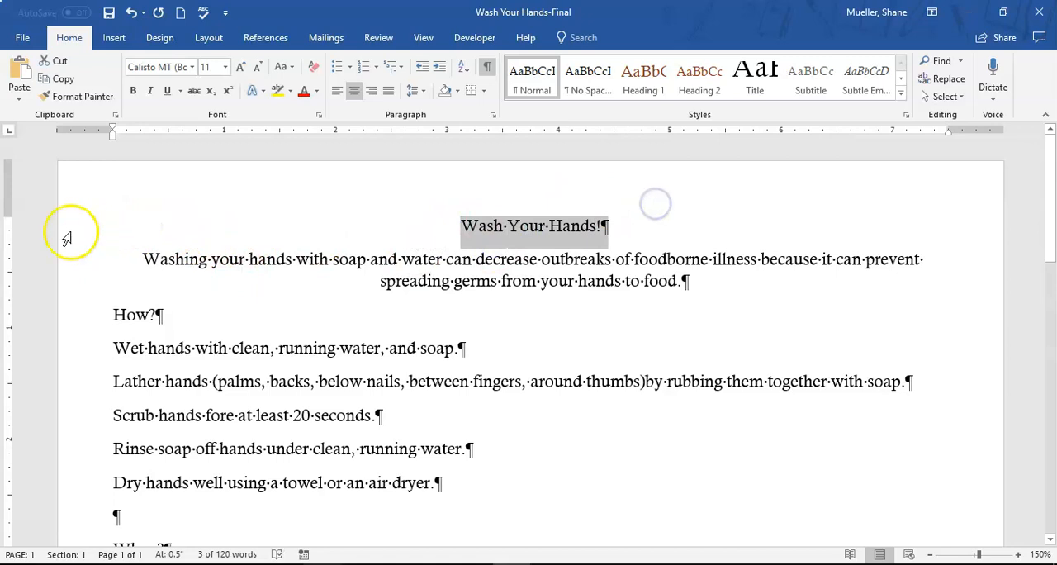
click(80, 229)
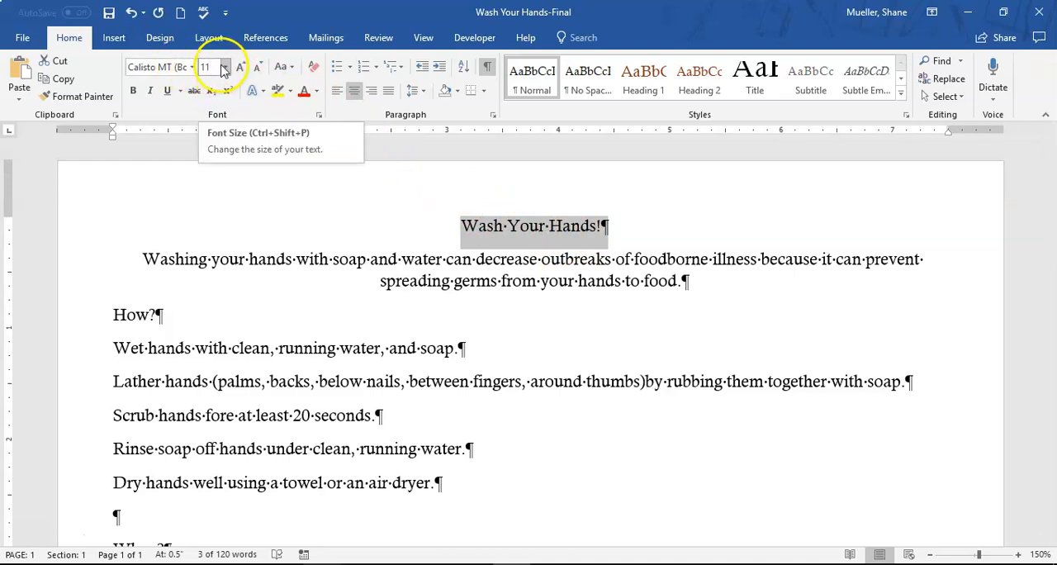
click(227, 67)
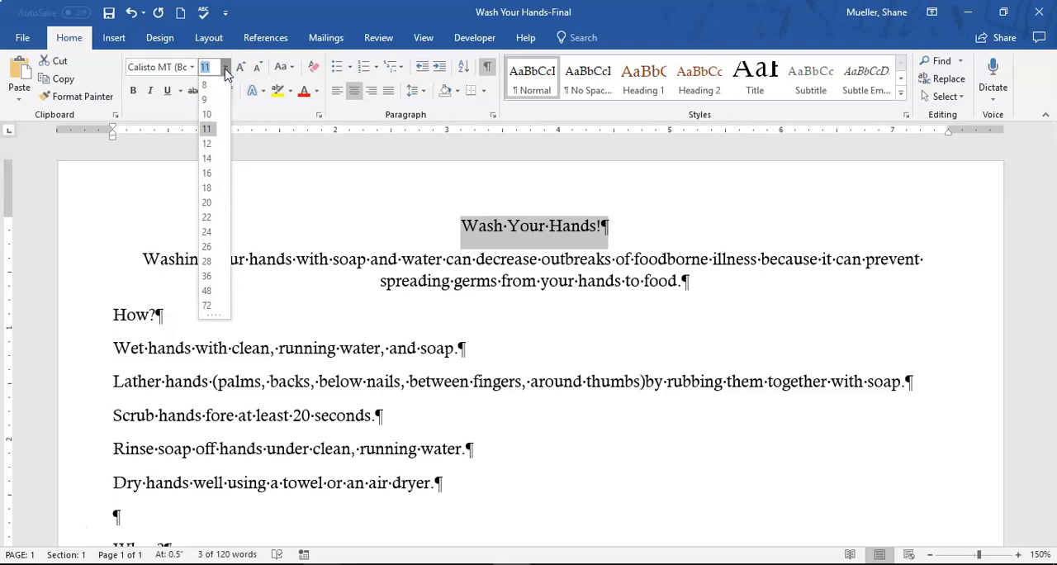
click(208, 277)
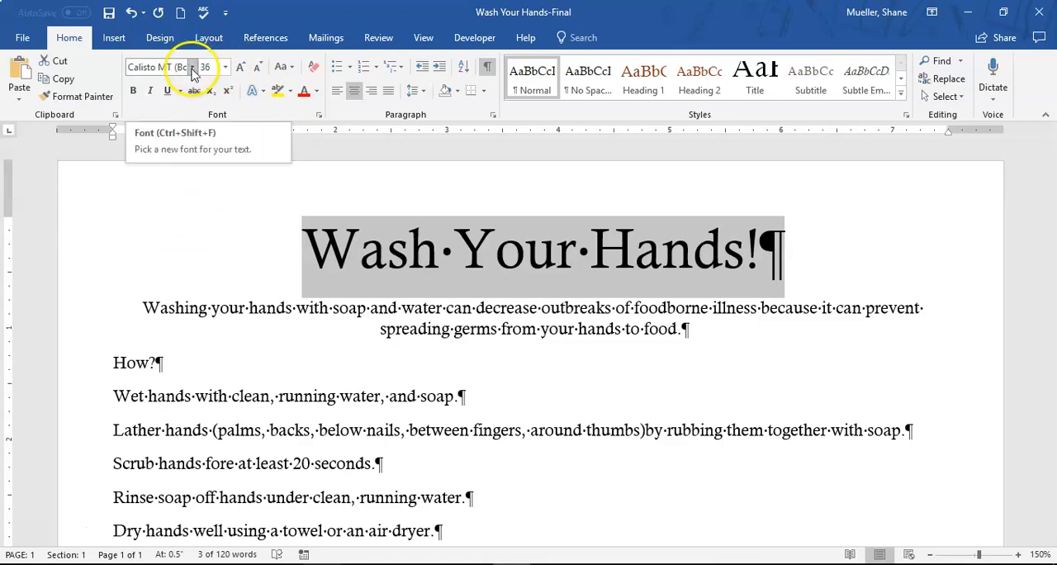
Change the font of the "Wash Your Hands!" title to Rockwell Extra Bold
click(191, 69)
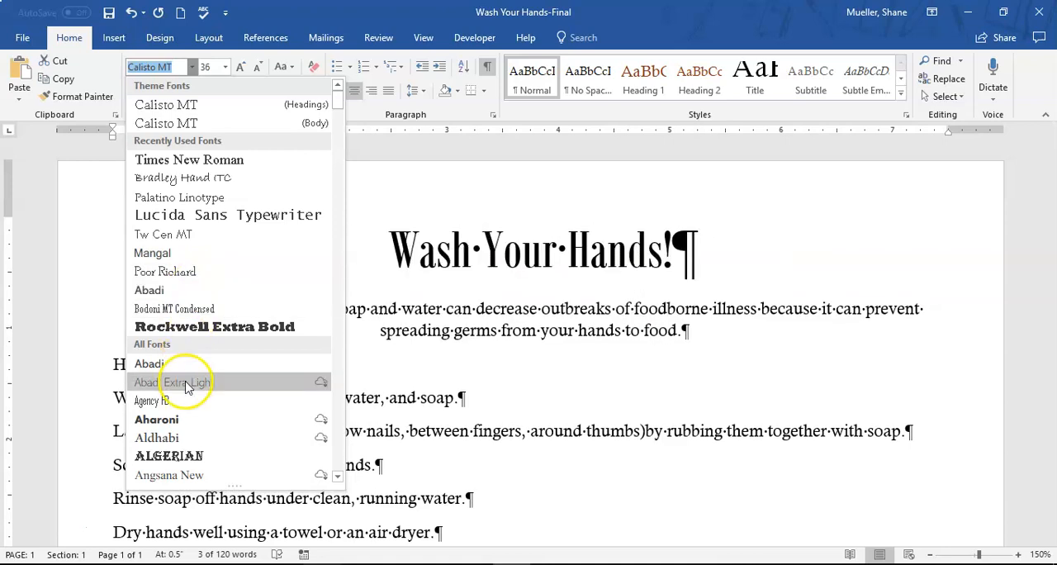
scroll(215, 383, down, 3)
scroll(191, 339, down, 5)
scroll(189, 330, up, 8)
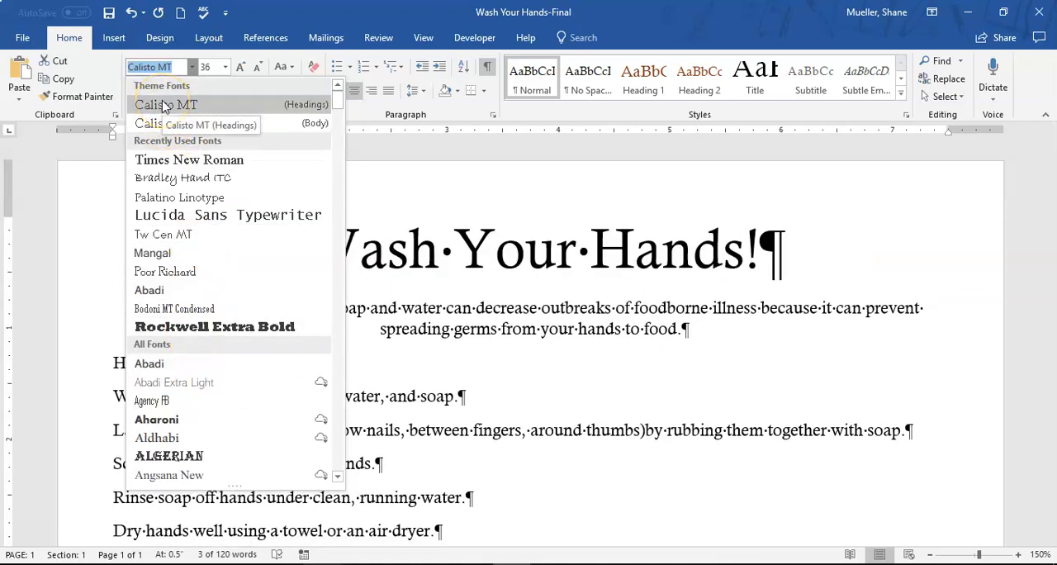
mouse_move(337, 97)
mouse_down()
mouse_move(345, 436)
mouse_move(367, 91)
mouse_up()
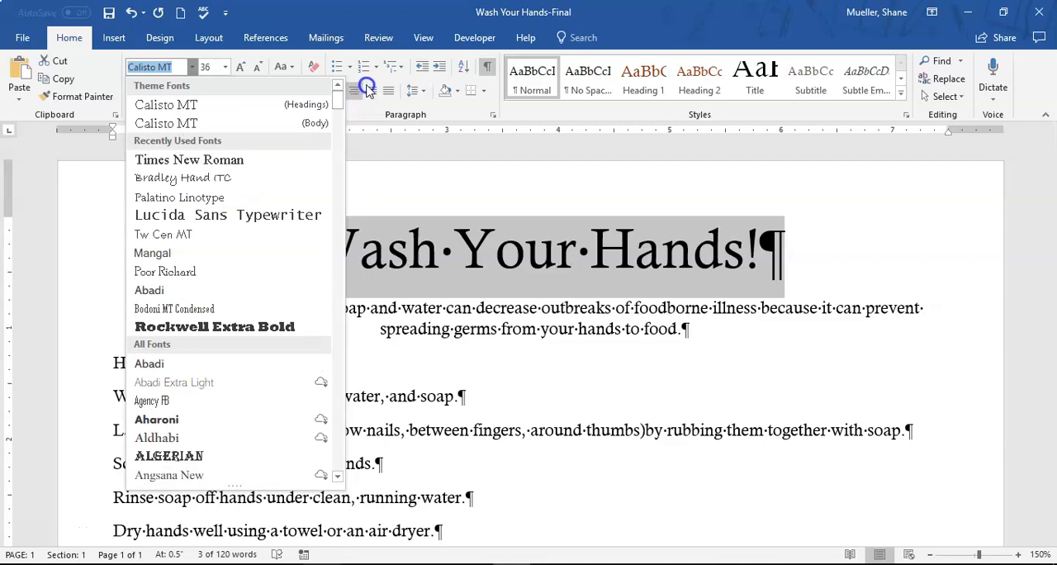
text(Rockwell Extra)
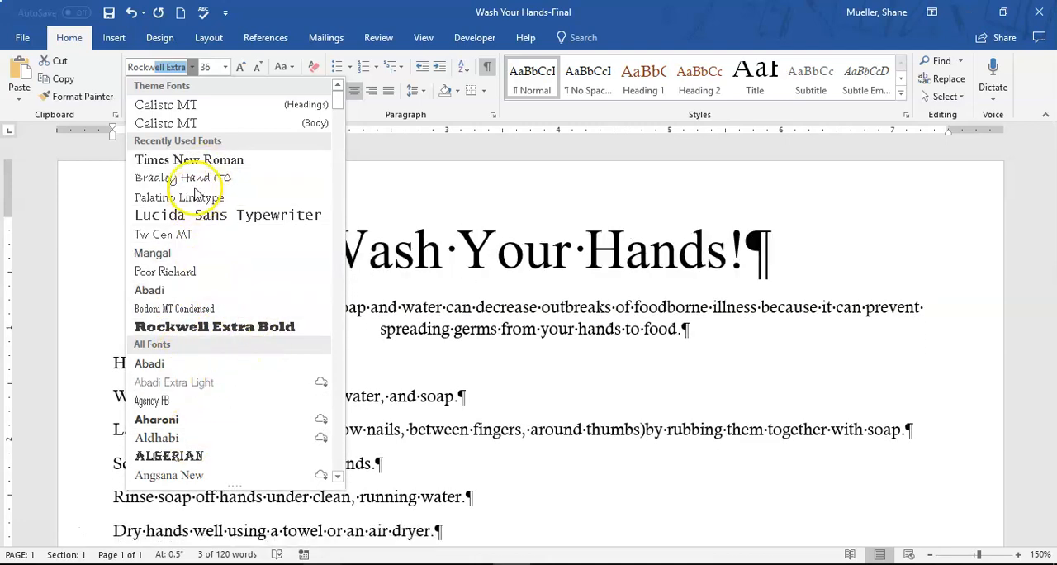
click(248, 327)
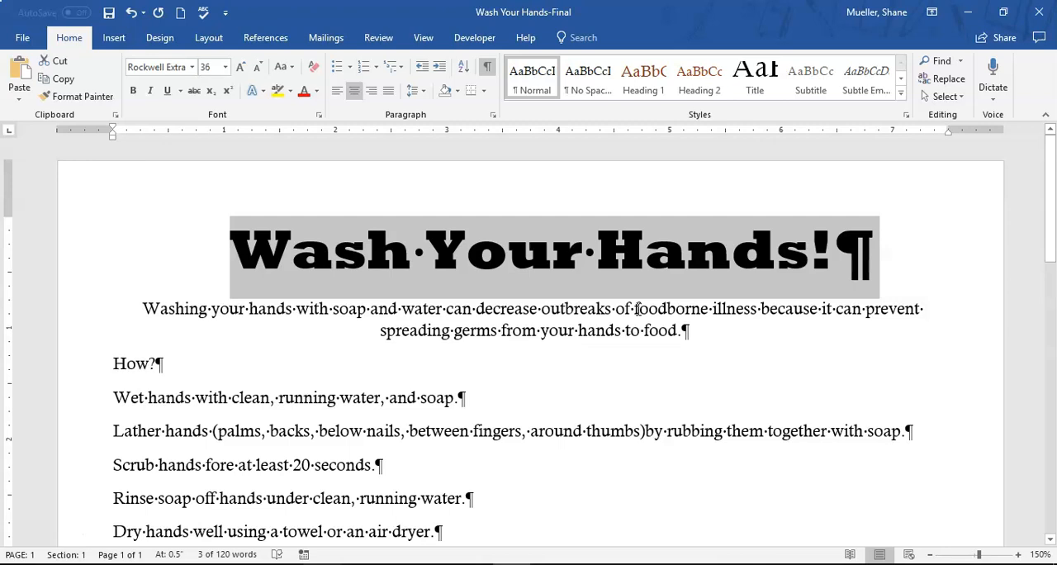
click(191, 67)
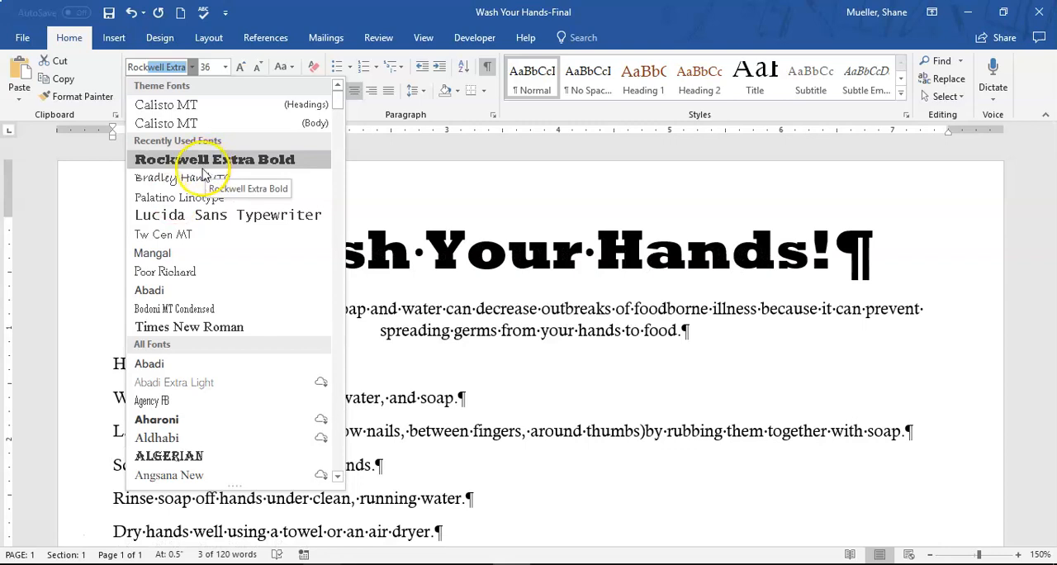
drag(344, 94, 344, 268)
drag(343, 282, 345, 354)
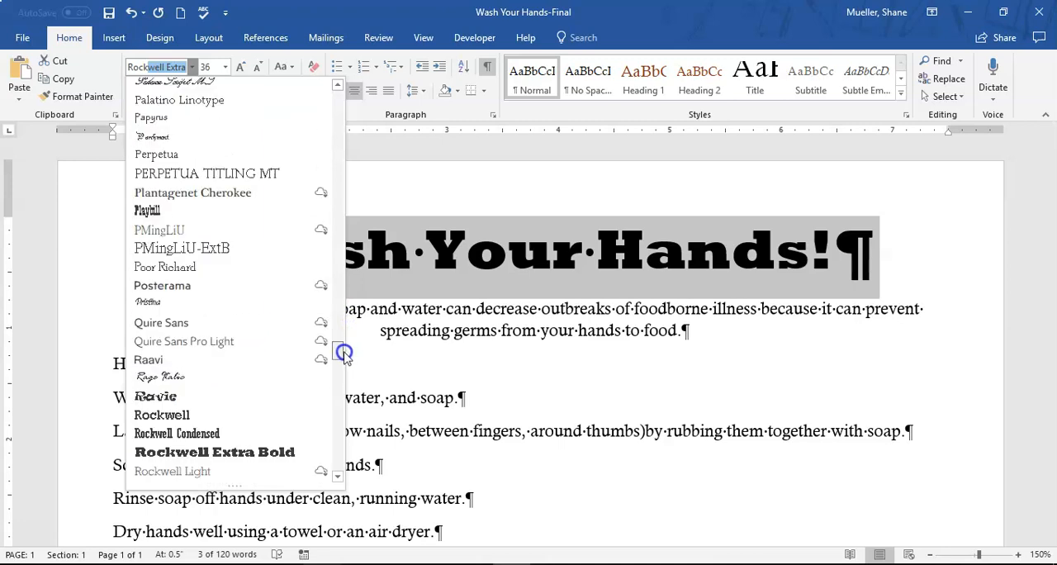
scroll(283, 408, down, 2)
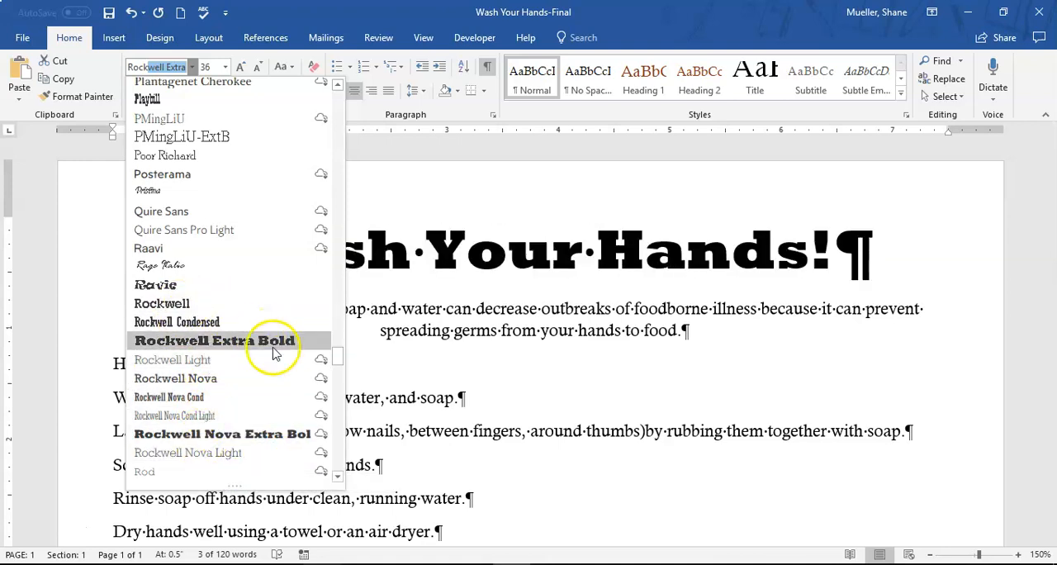
click(450, 258)
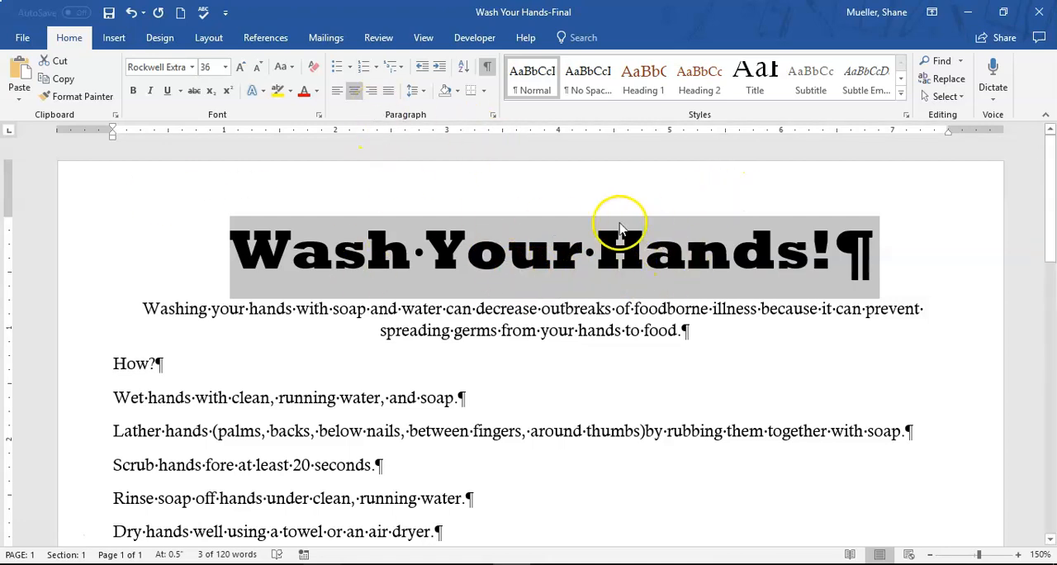
Change the case of the "Wash Your Hands!" title to UPPERCASE
click(291, 67)
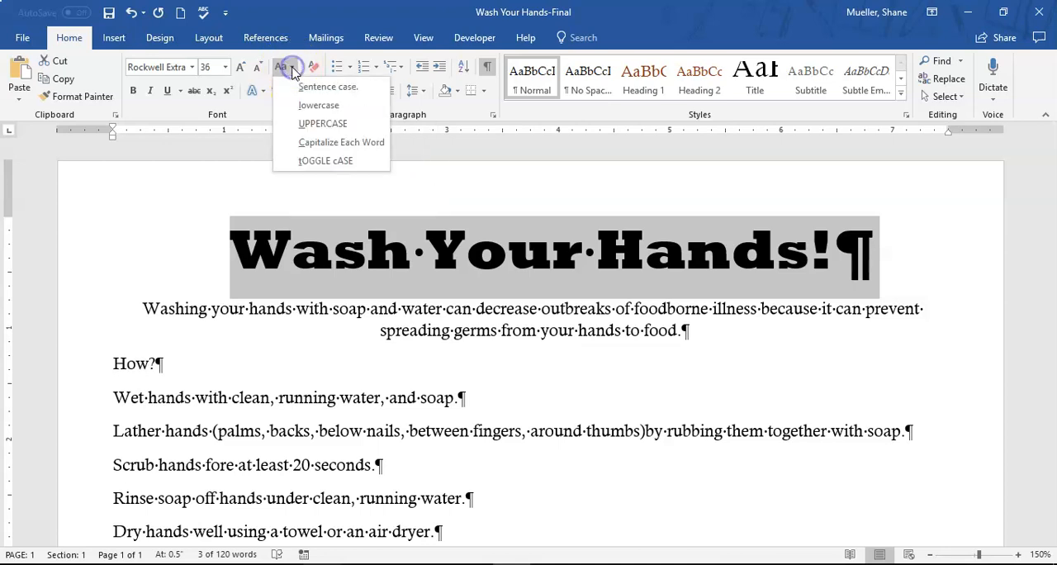
click(338, 107)
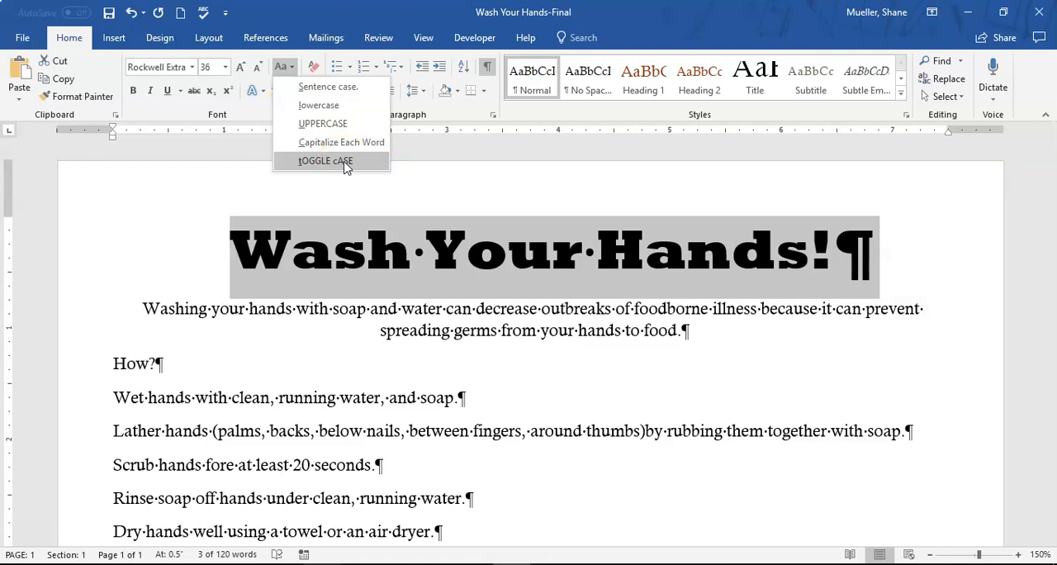
click(323, 124)
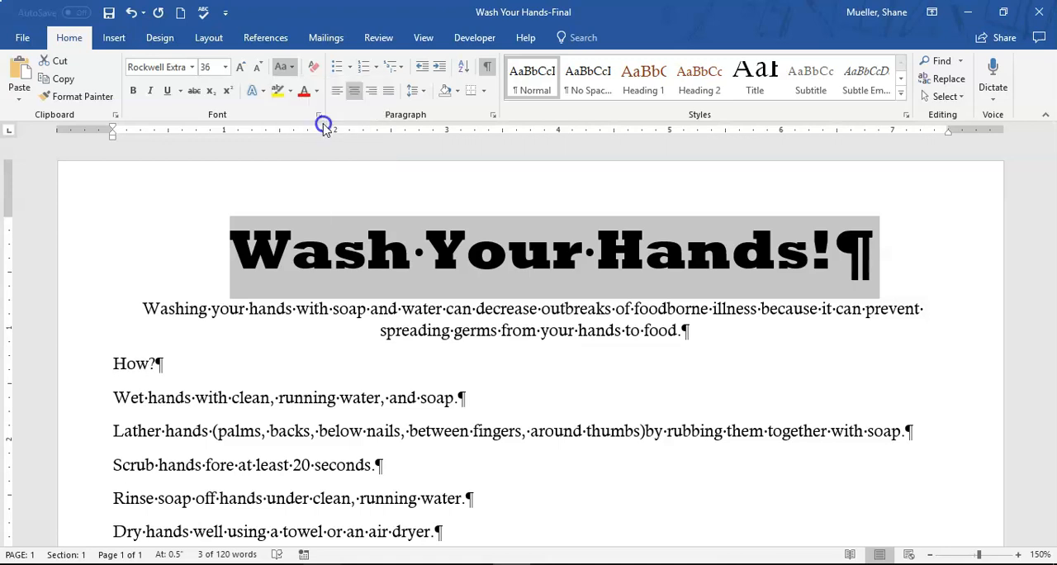
click(549, 213)
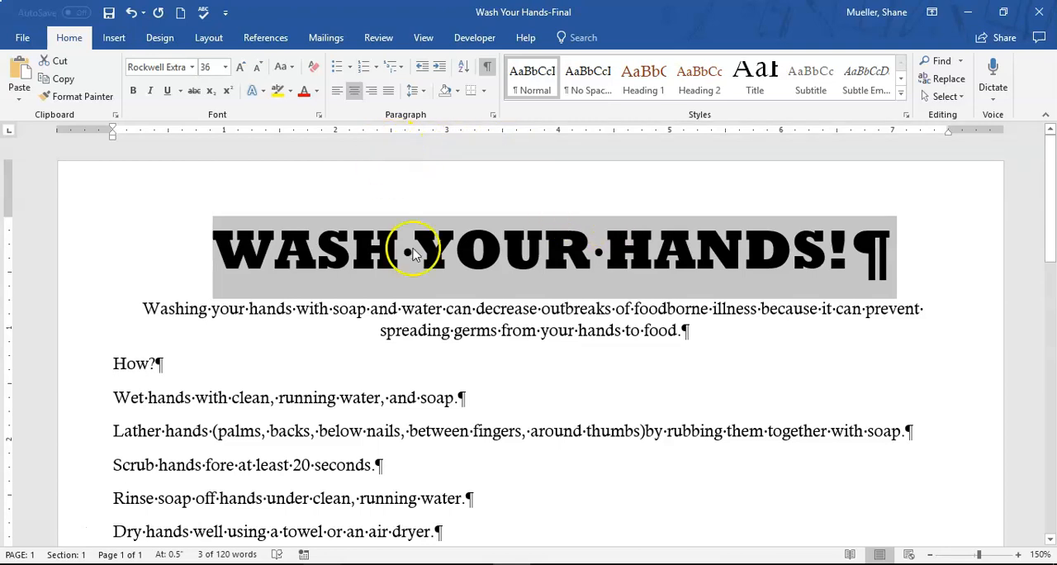
Apply the text effect "Fill: White; Outline: Brown, Accent color 1; Glow: Brown, Accent color 1" to the title
click(255, 95)
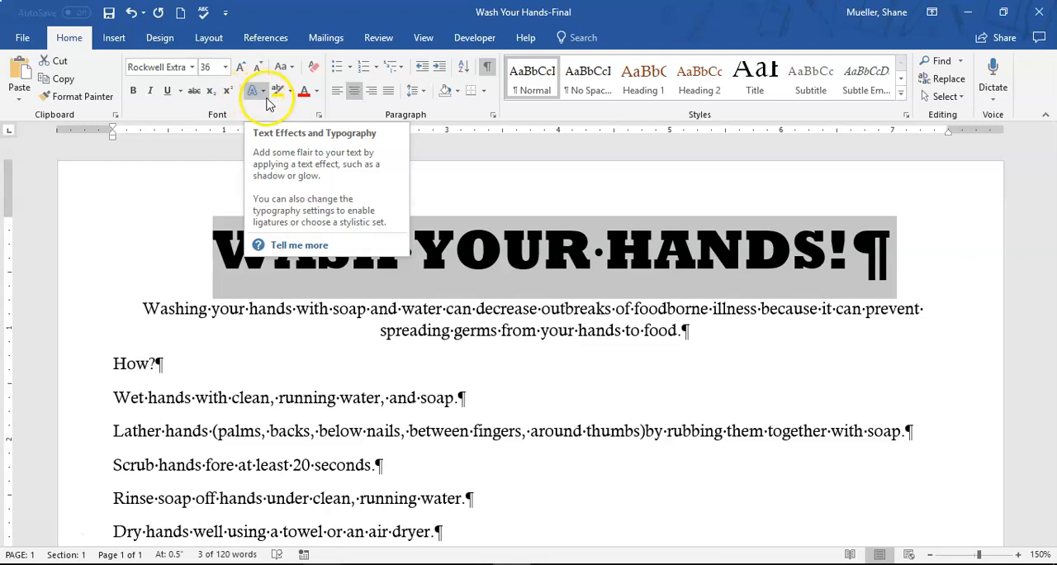
click(264, 97)
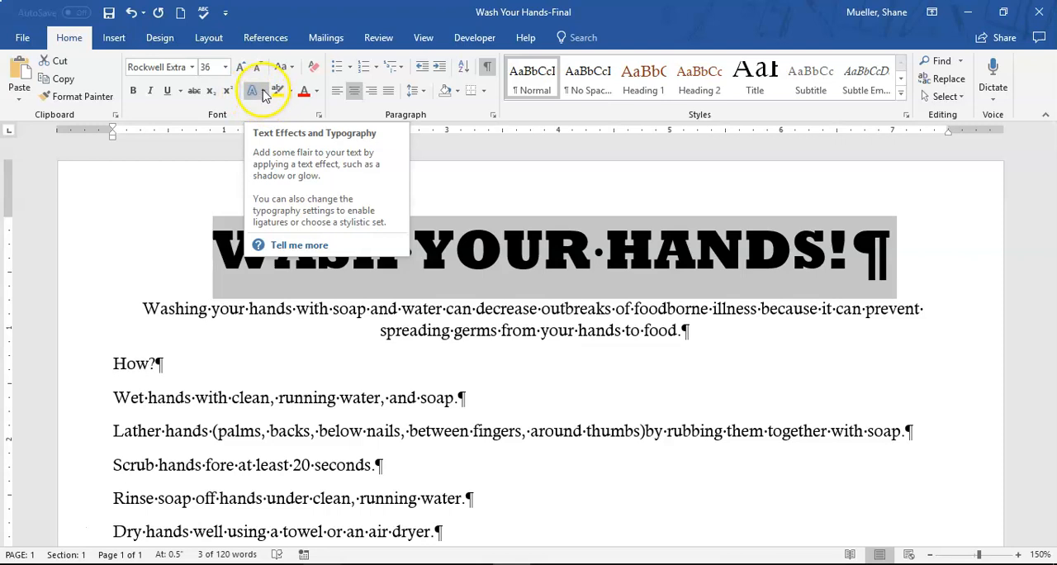
click(264, 95)
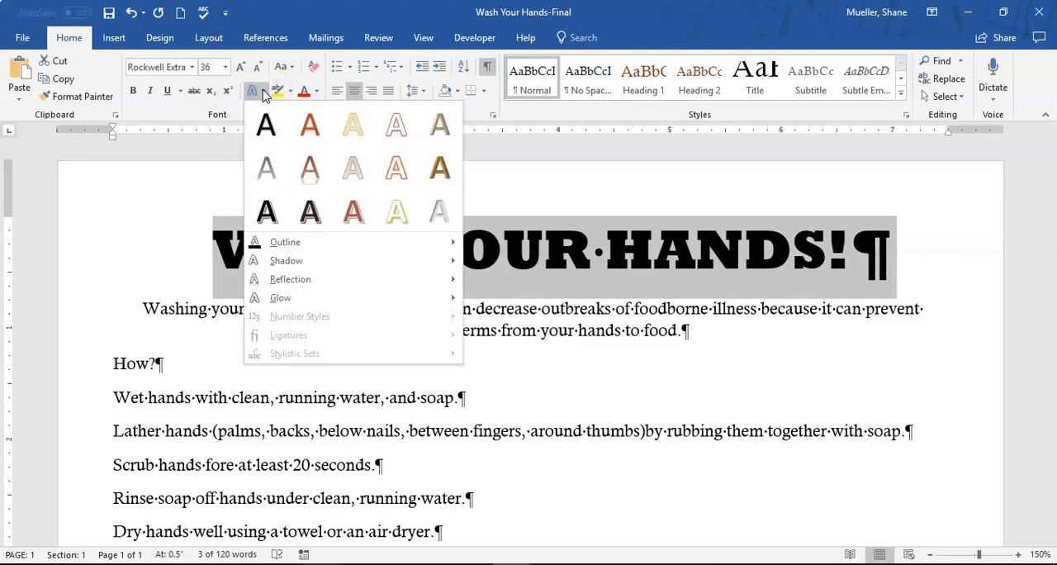
click(394, 124)
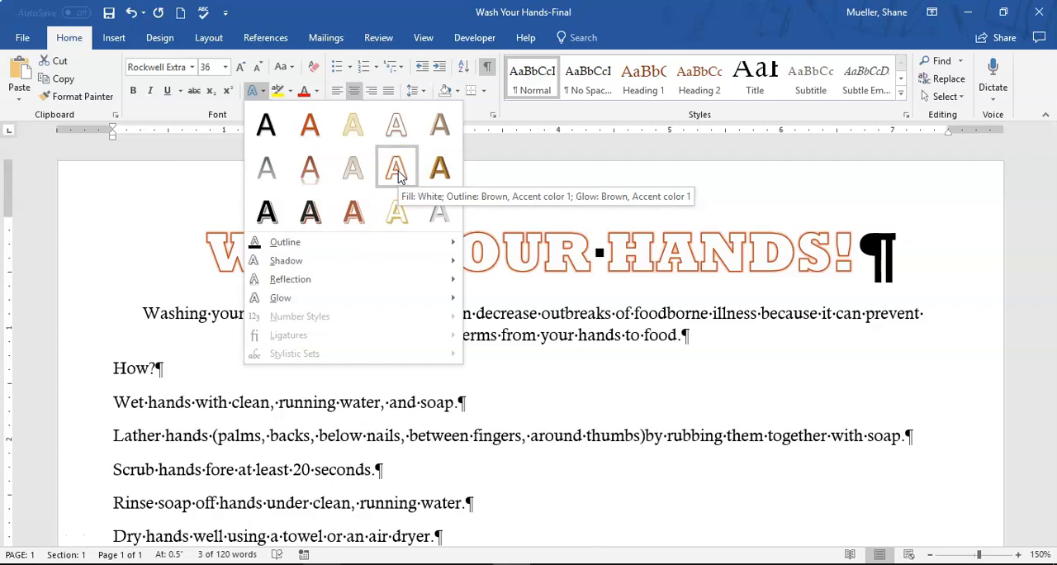
click(396, 170)
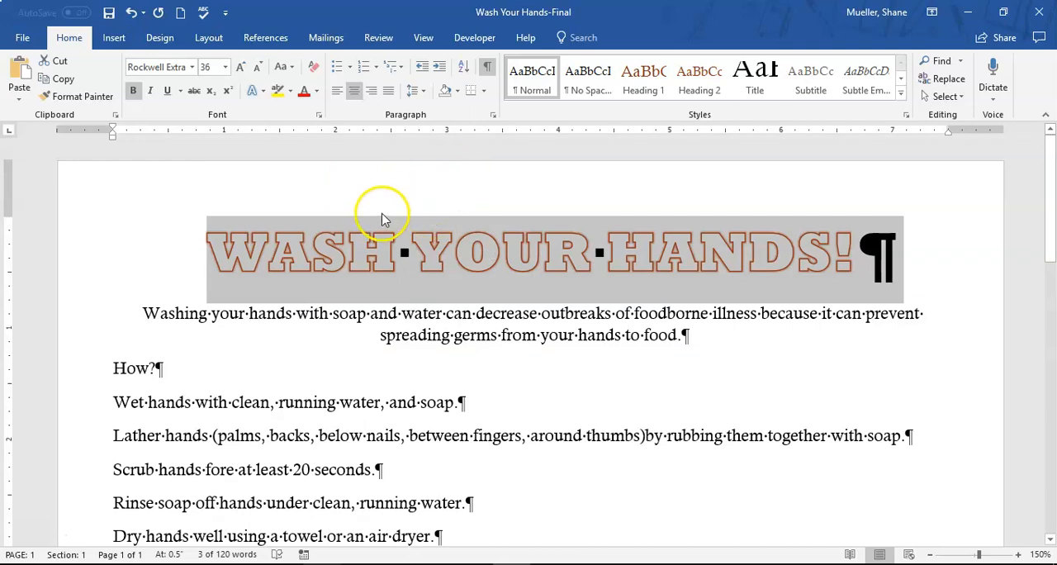
click(400, 250)
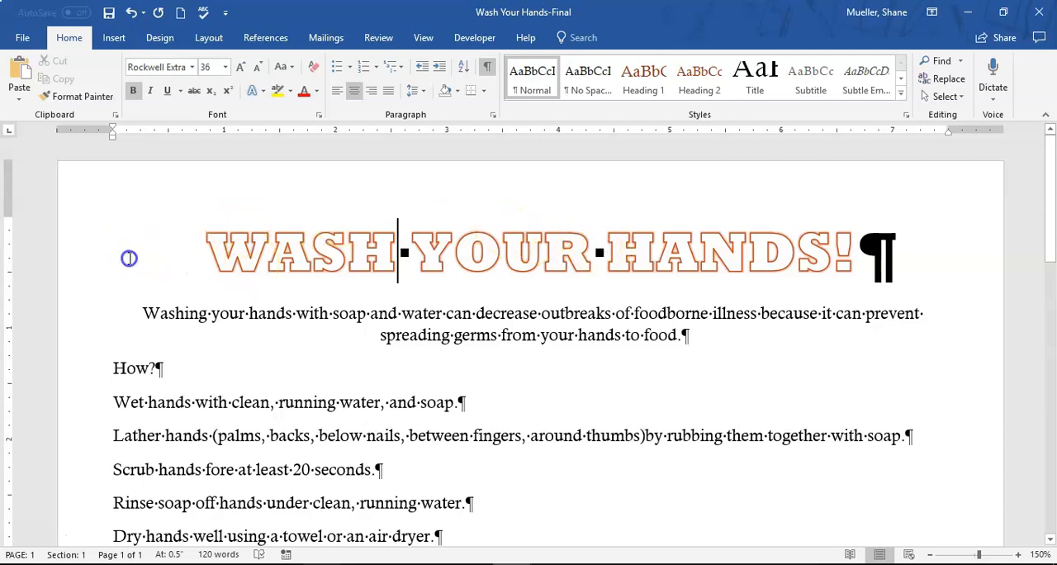
Shade the "WASH YOUR HANDS!" title paragraph with Brown, Accent 4, Darker 25% and save the document
click(97, 252)
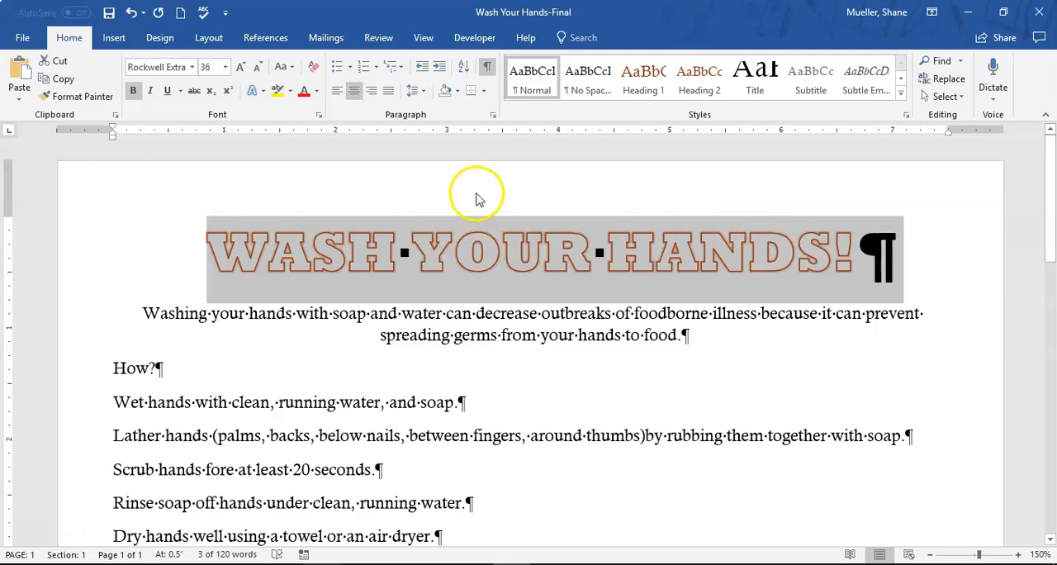
click(459, 93)
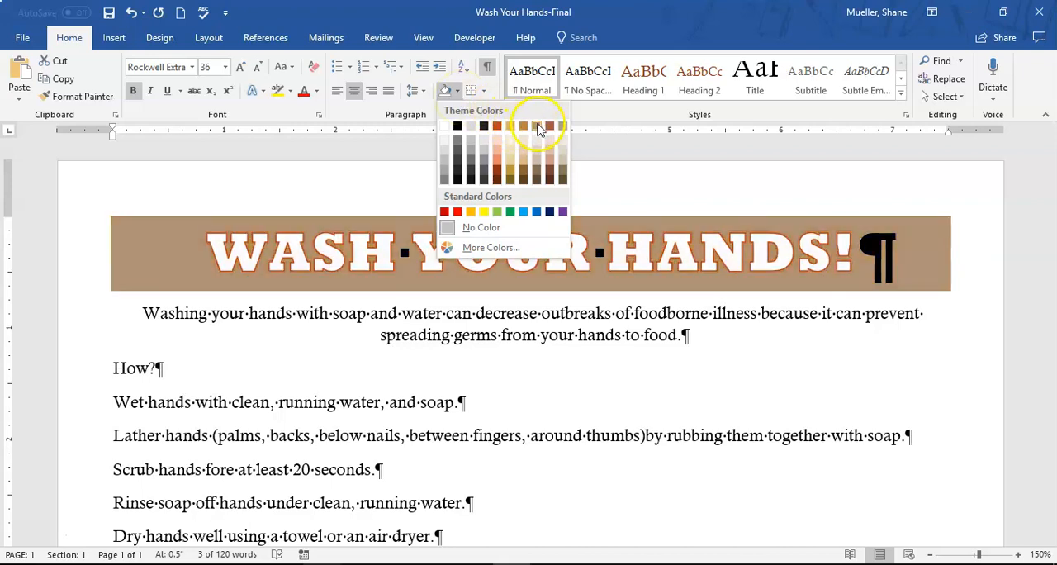
click(537, 175)
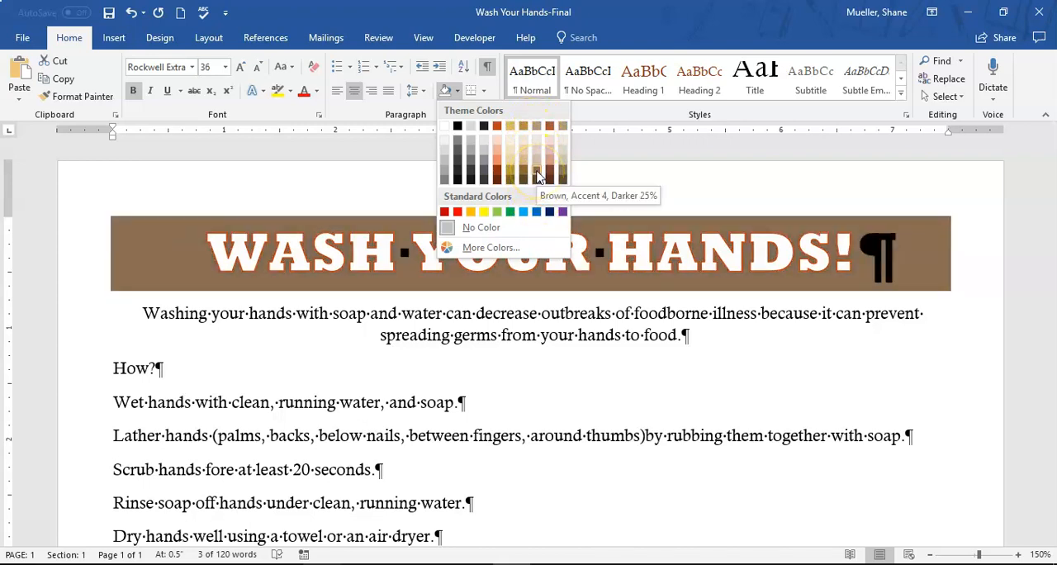
click(536, 174)
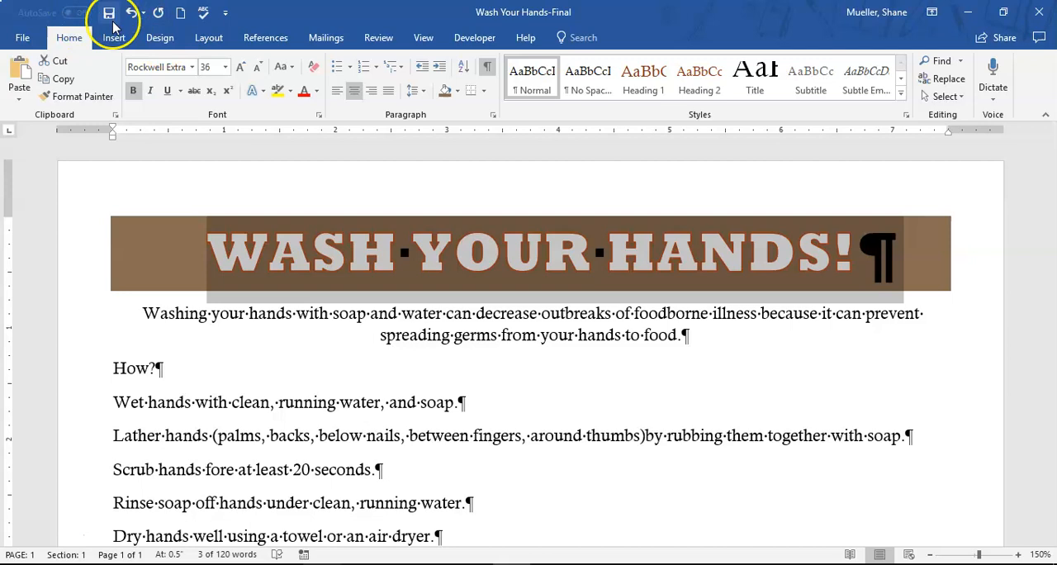
click(216, 315)
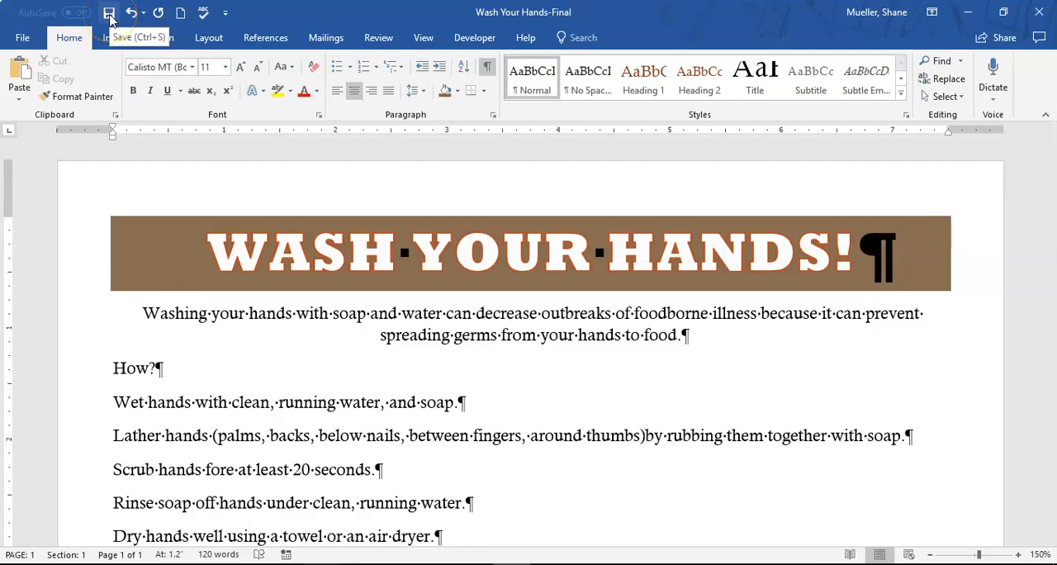
click(110, 18)
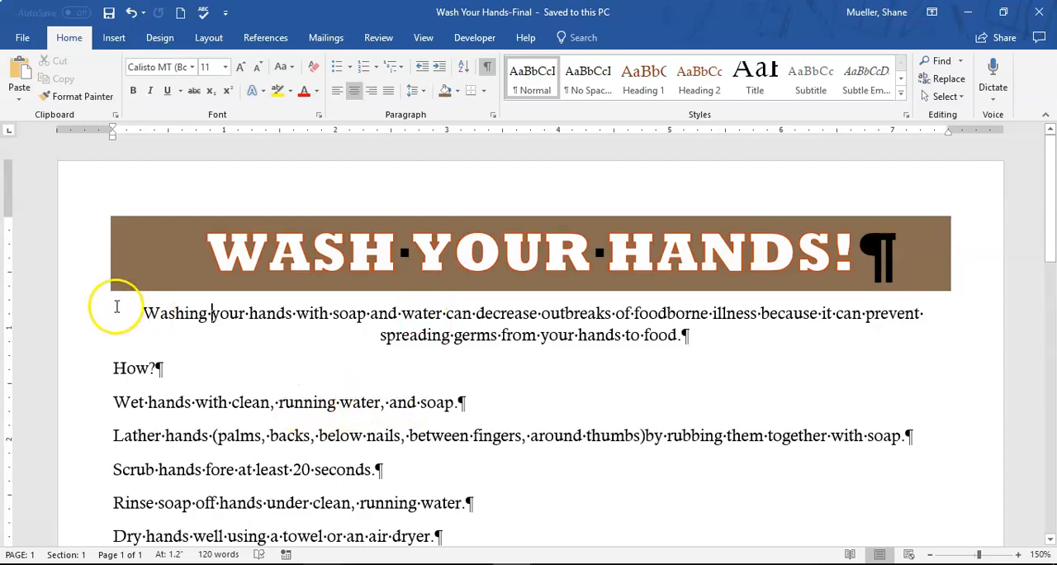
Change the font color of the centered opening paragraph below the title to Red, Accent 5, Darker 25%
drag(85, 314, 96, 338)
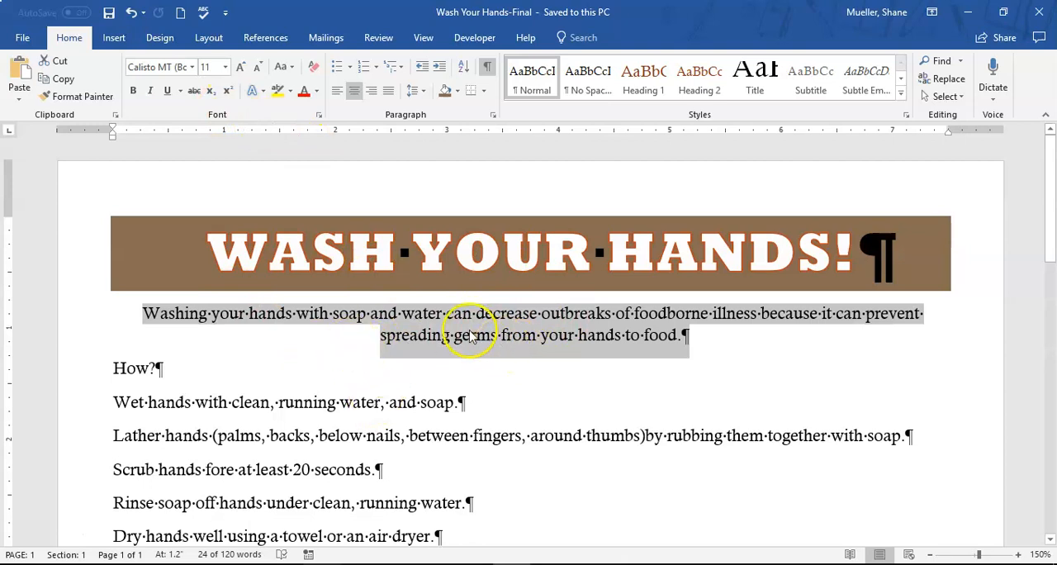
click(317, 91)
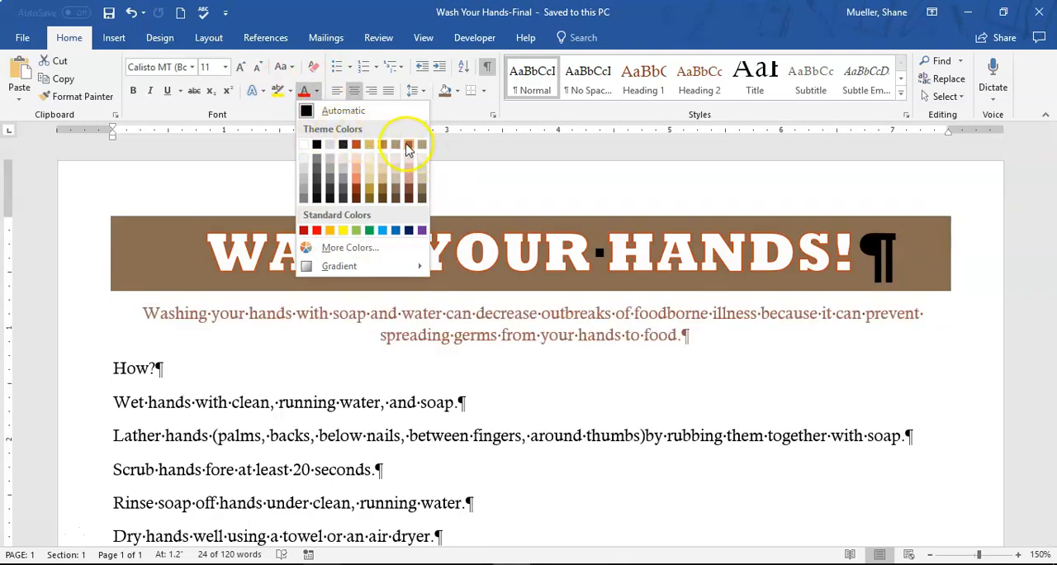
click(410, 193)
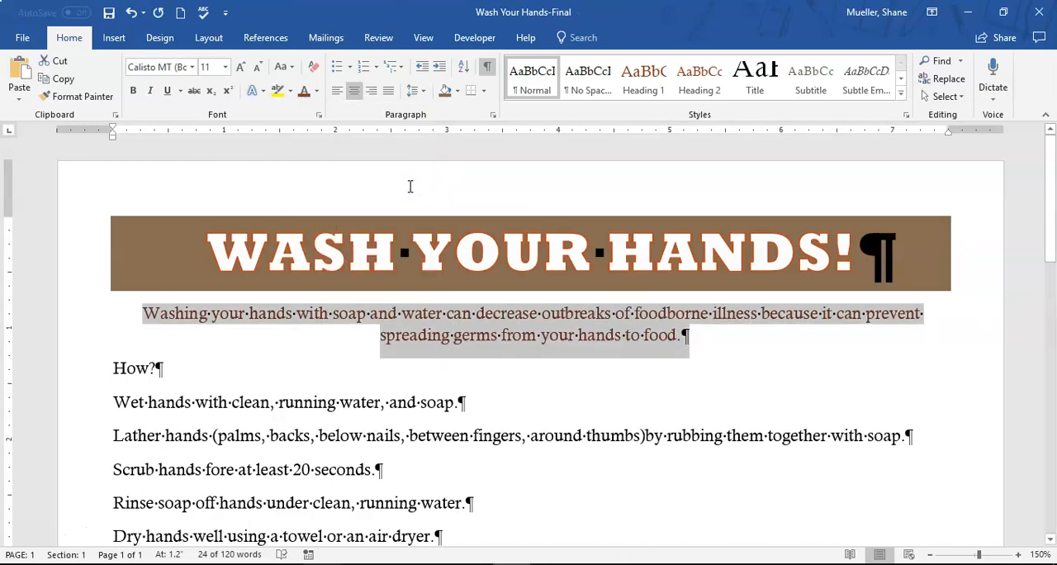
click(400, 184)
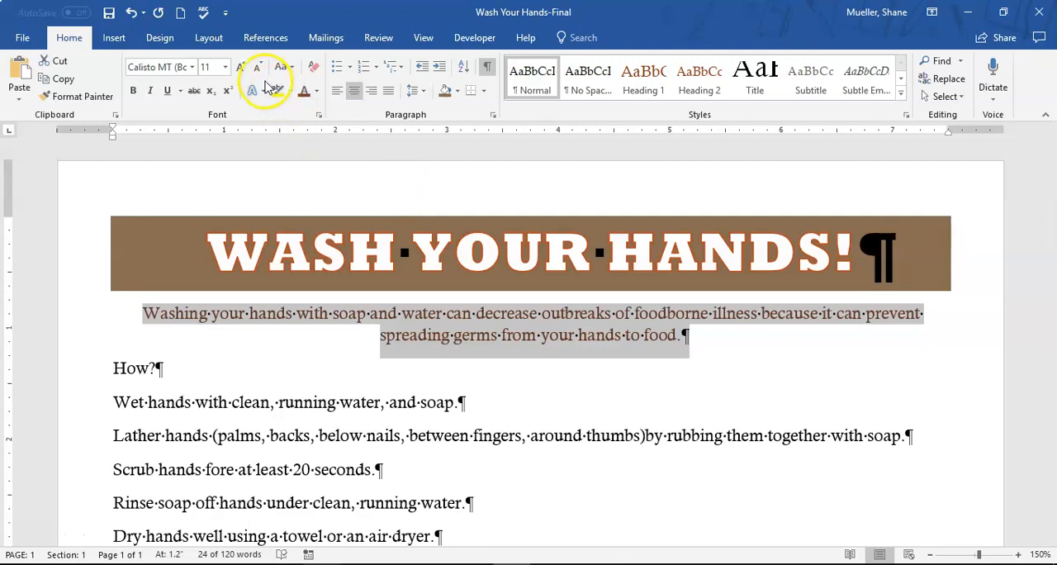
Increase the font size of the centered opening paragraph to 22 and save the document
click(225, 67)
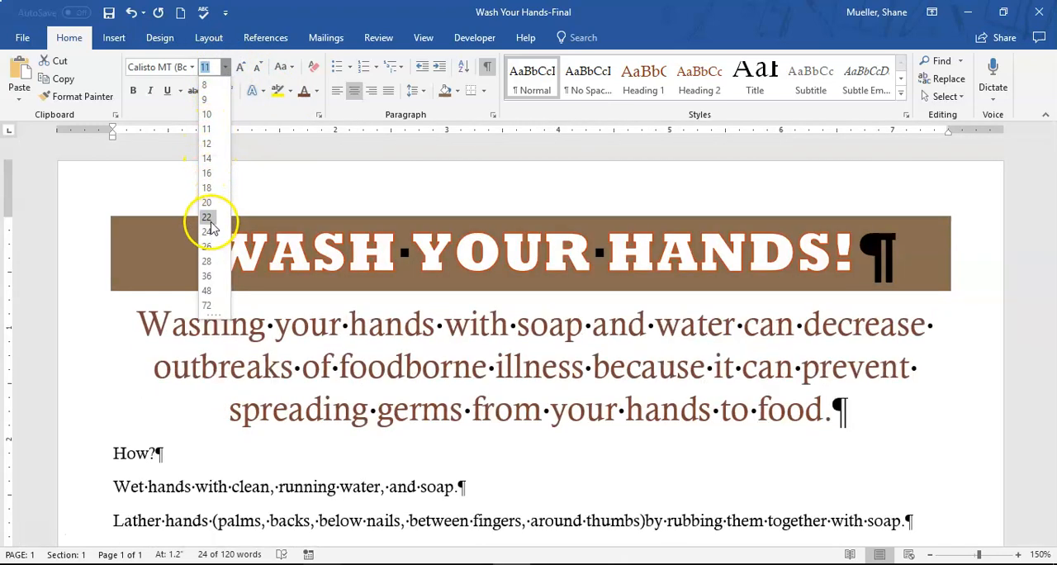
click(315, 8)
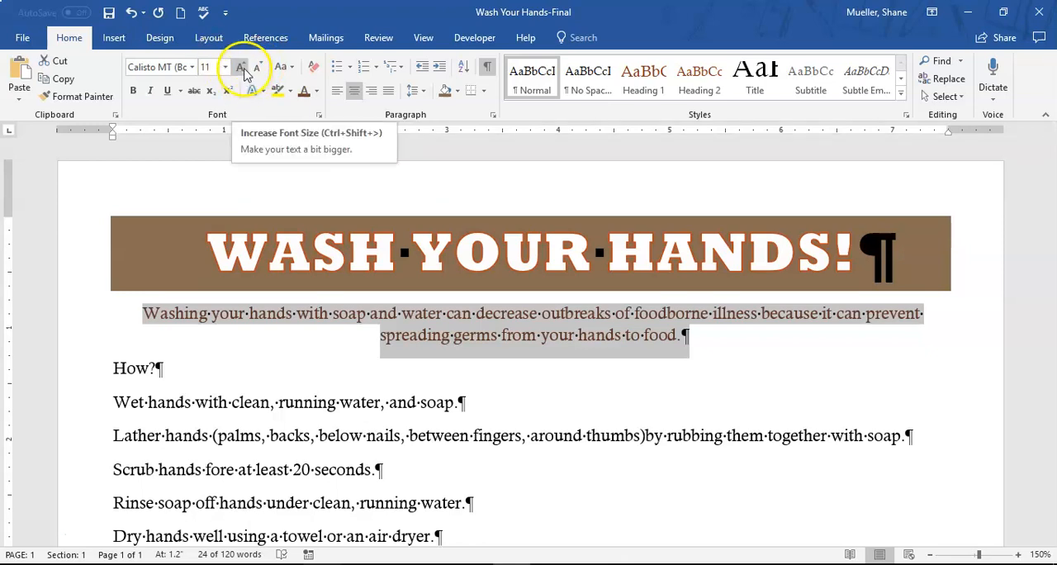
click(244, 74)
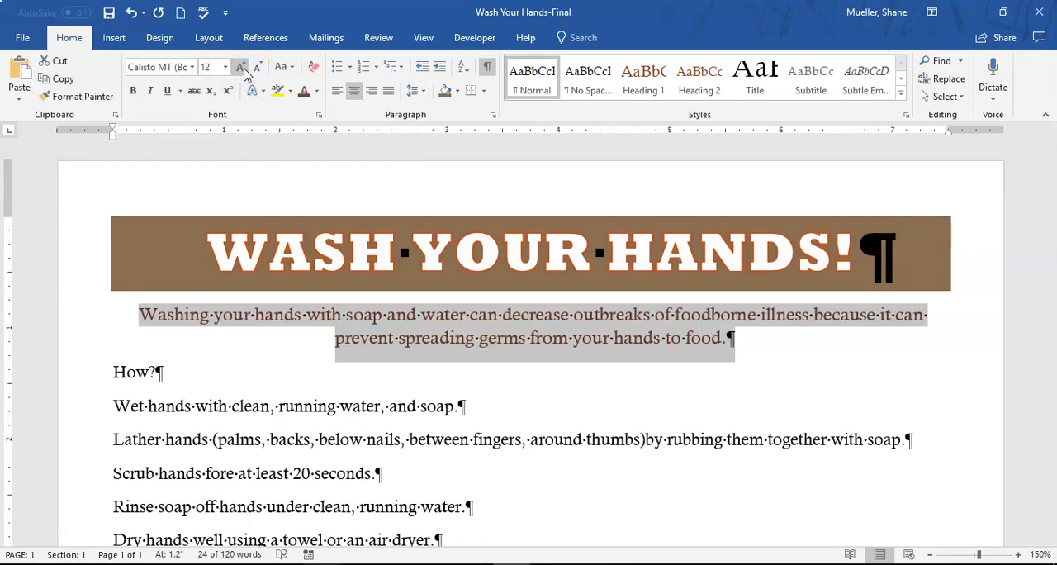
click(243, 69)
click(244, 72)
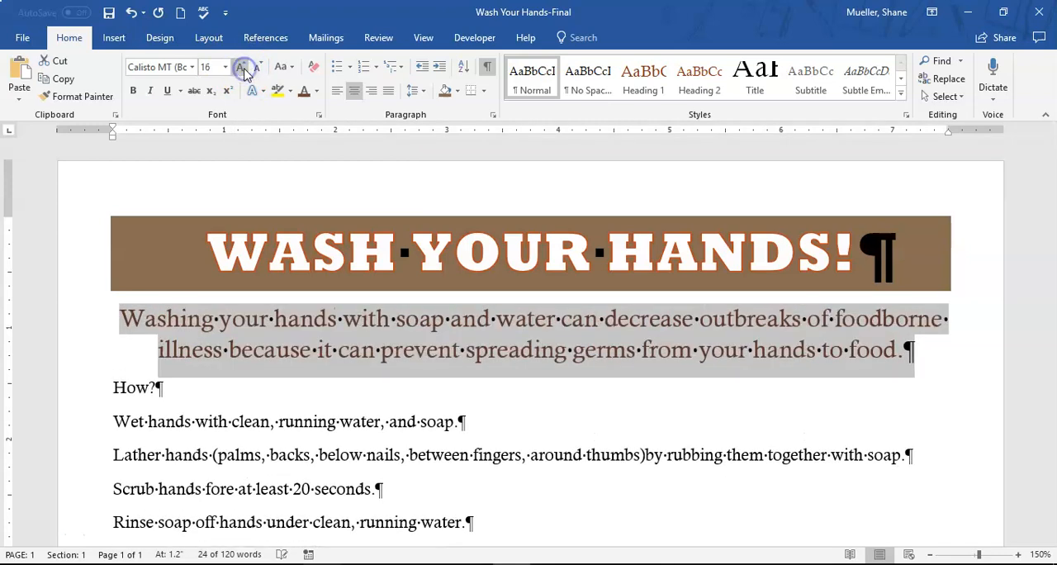
click(244, 72)
click(244, 72)
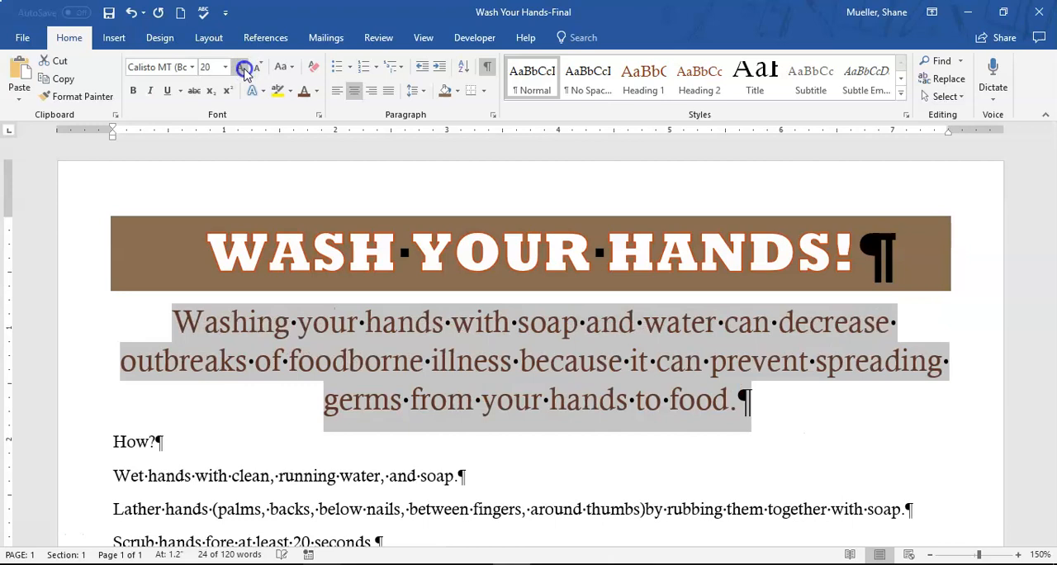
click(245, 72)
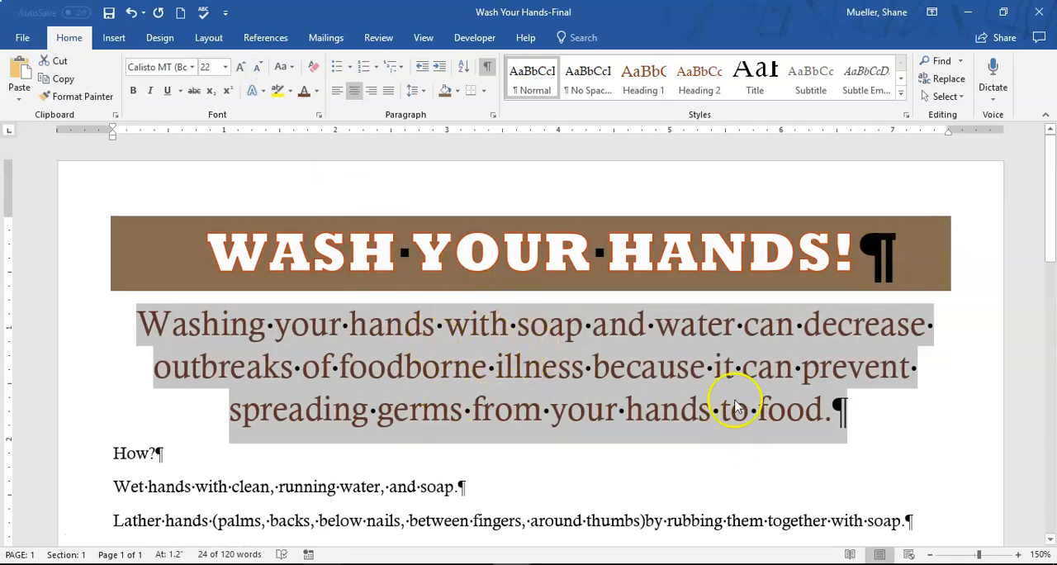
click(225, 68)
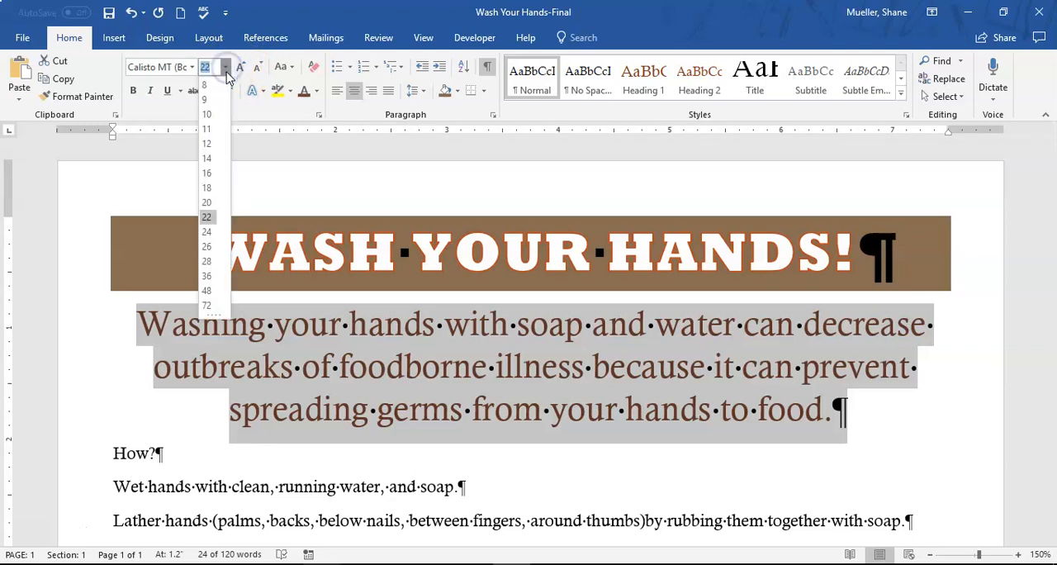
click(212, 213)
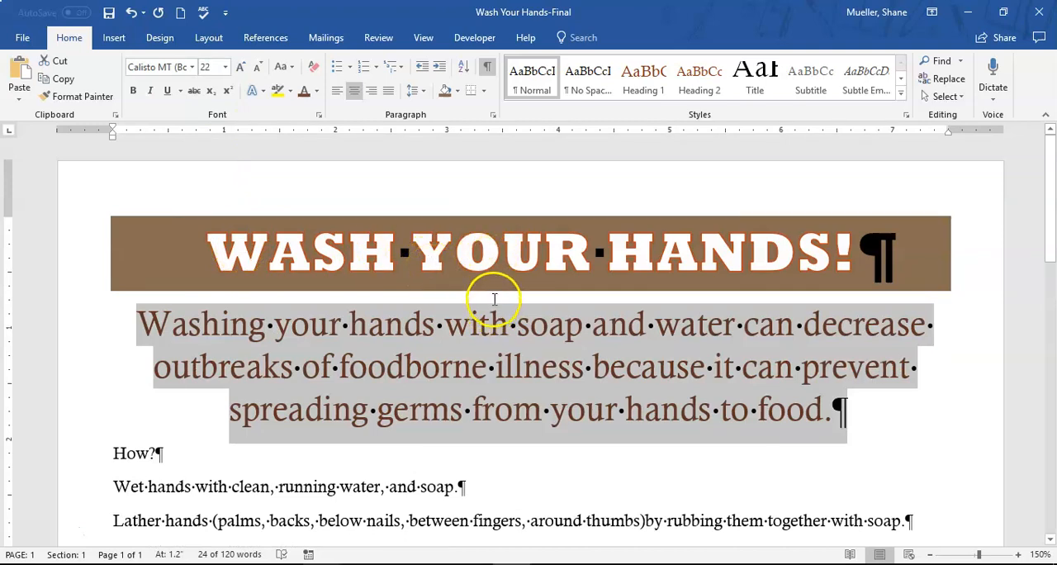
scroll(366, 402, down, 2)
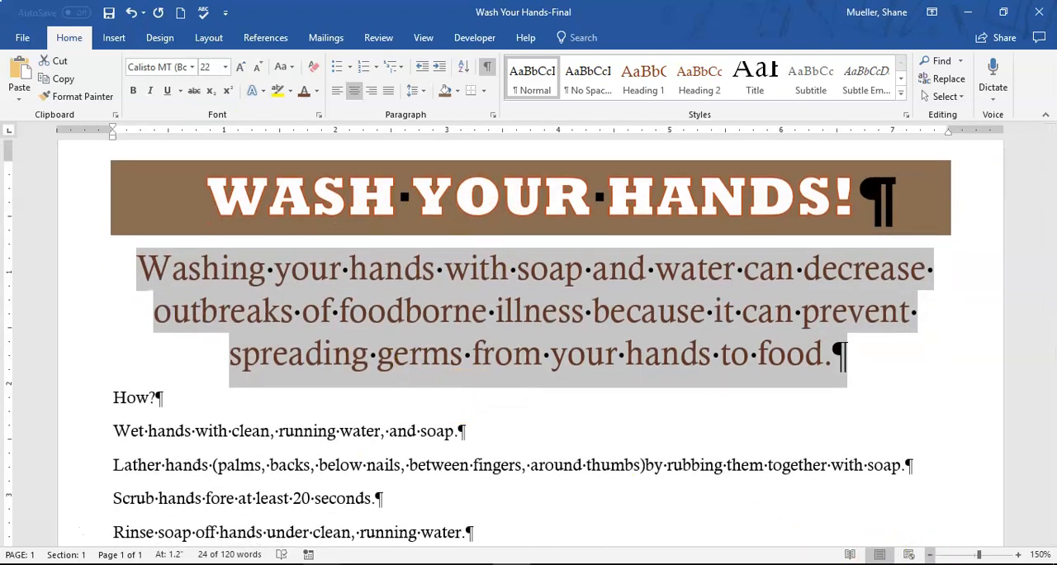
click(108, 13)
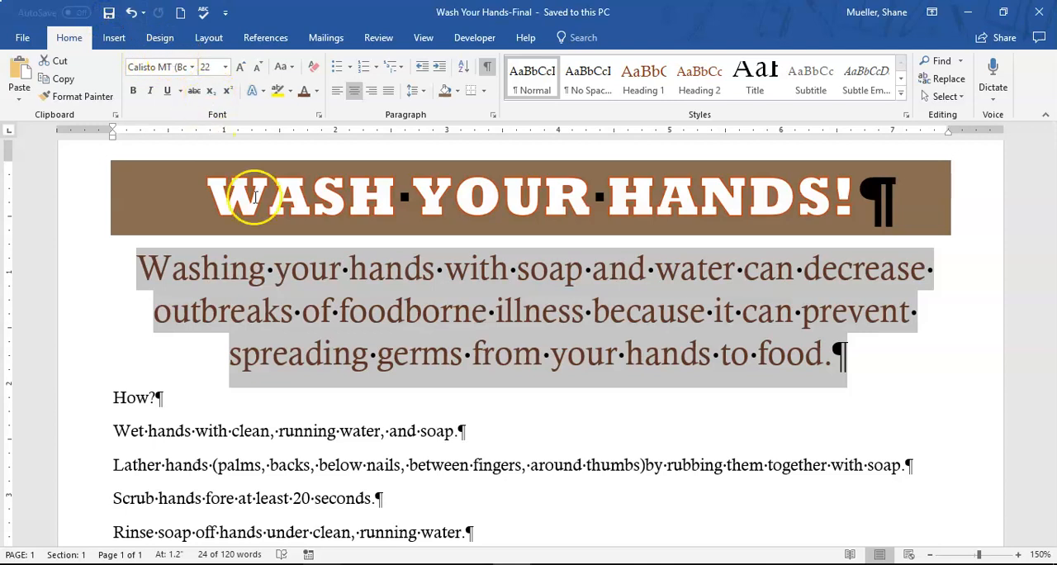
Set the font size of all lines from "How?" through "After handling dirty equipment or garbage" to 20
scroll(397, 449, down, 3)
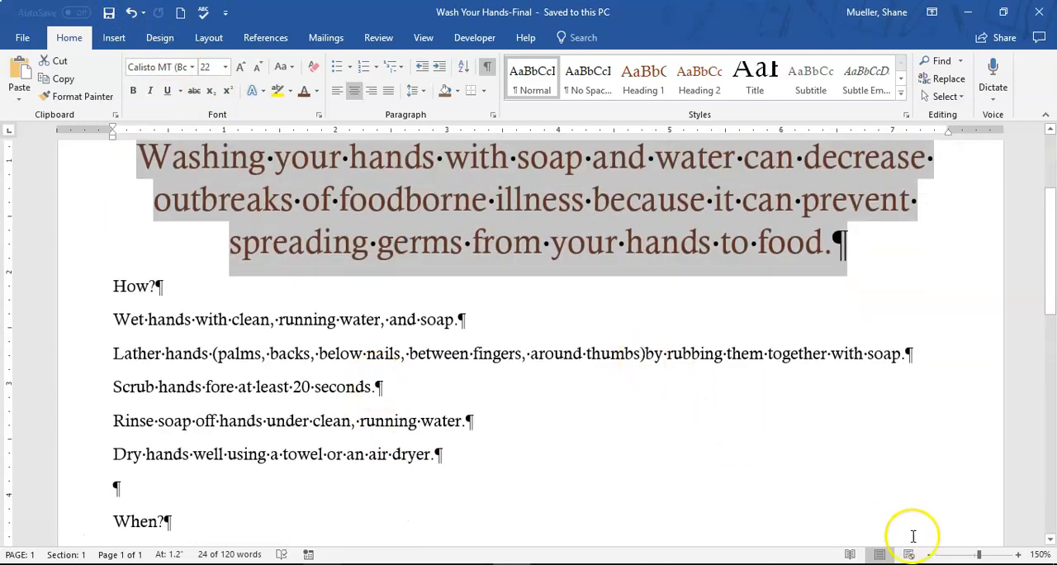
click(931, 554)
click(930, 554)
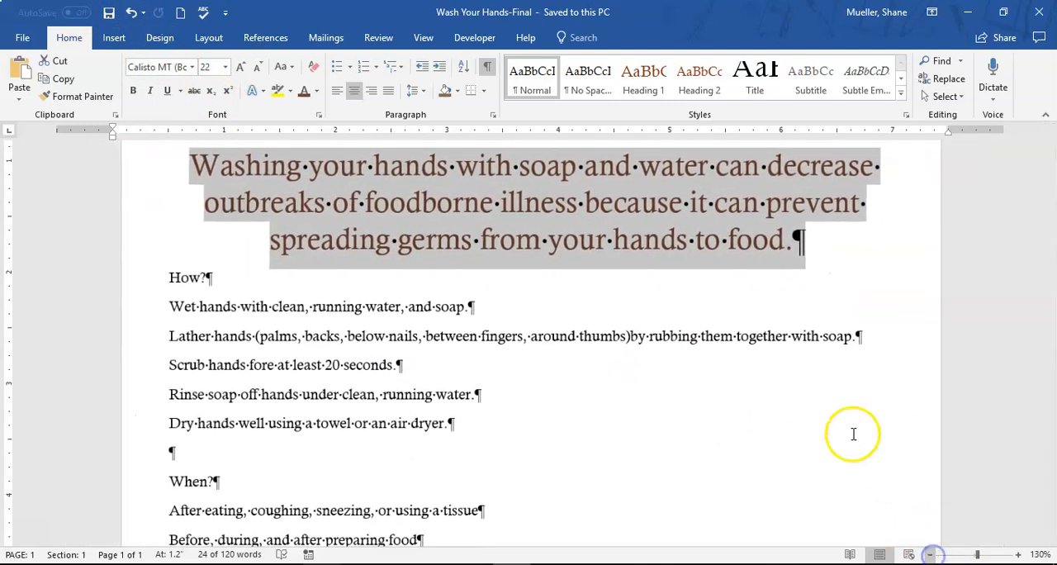
scroll(806, 418, down, 3)
scroll(795, 379, up, 6)
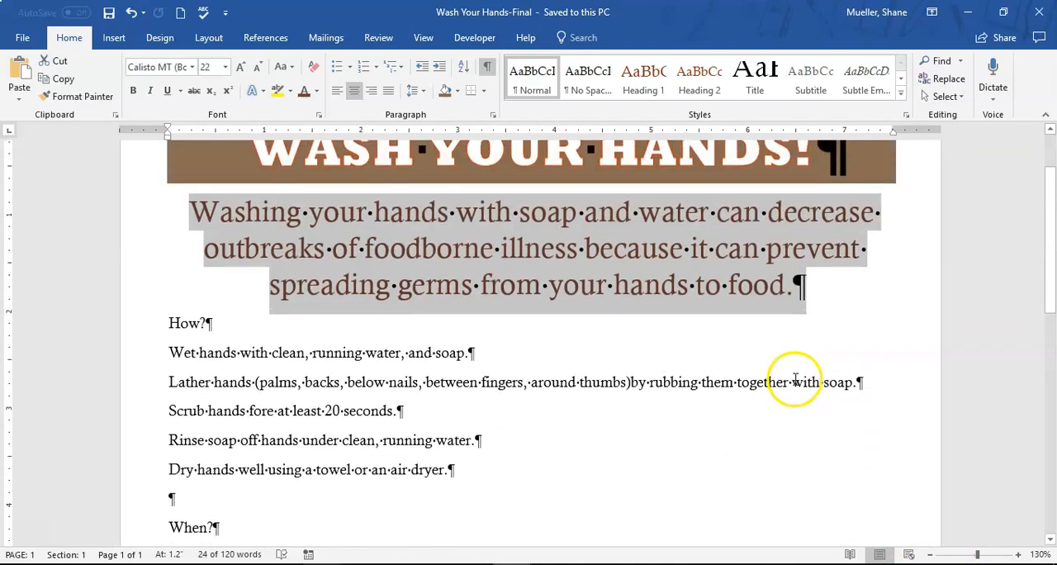
click(207, 300)
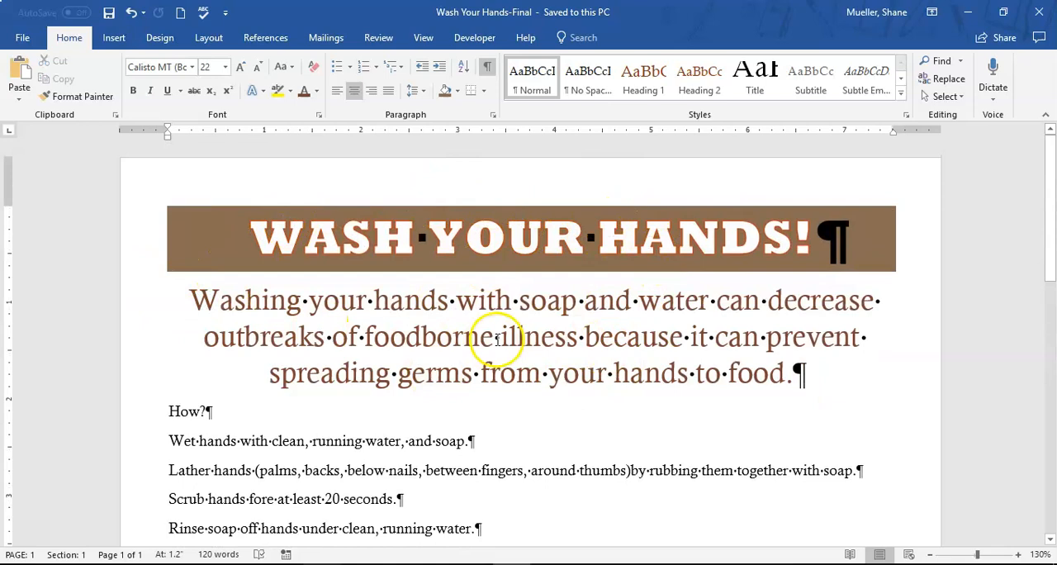
scroll(520, 326, down, 3)
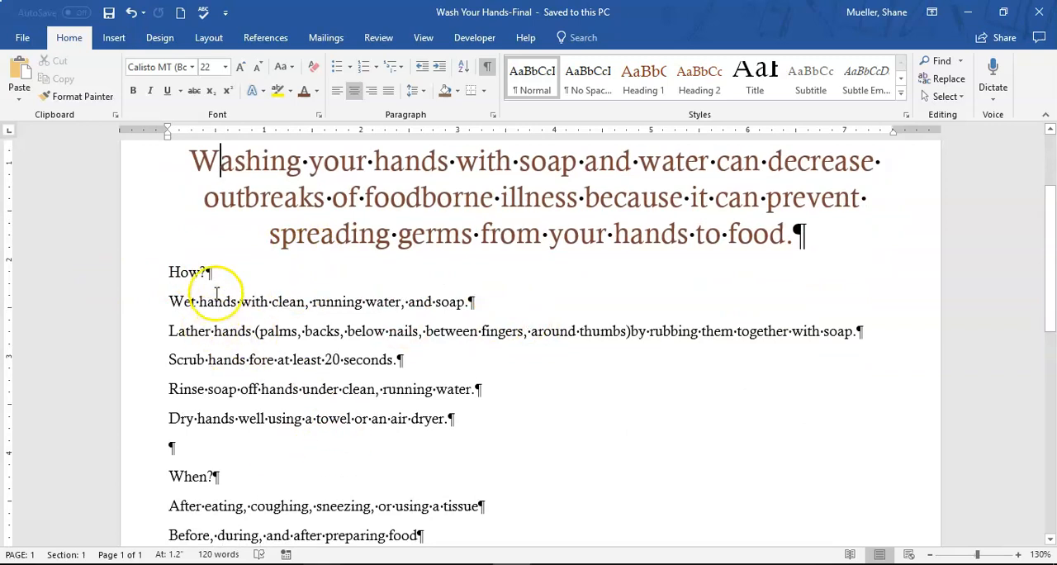
scroll(217, 297, down, 2)
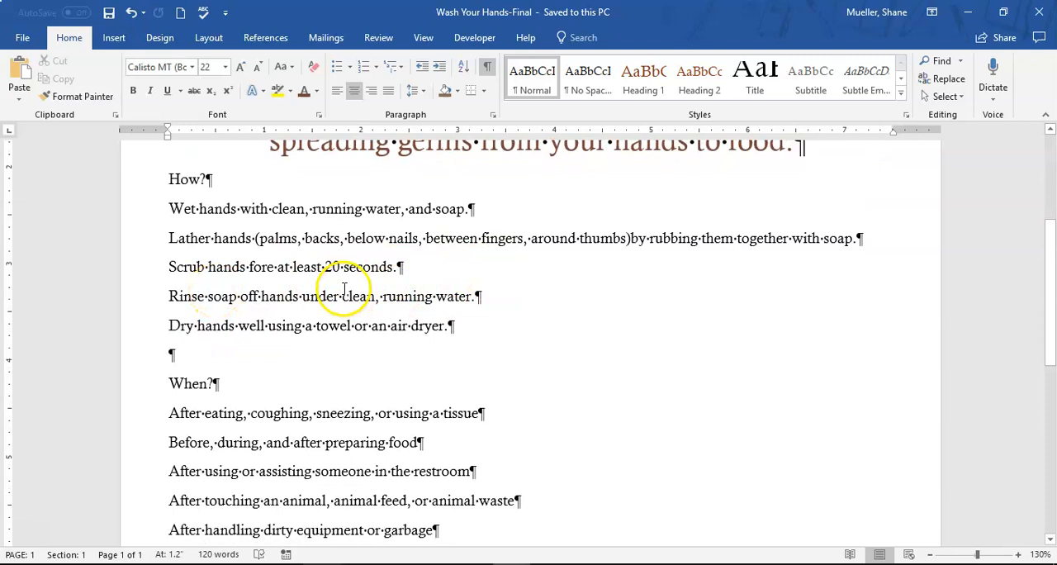
click(170, 174)
drag(170, 174, 790, 410)
click(513, 313)
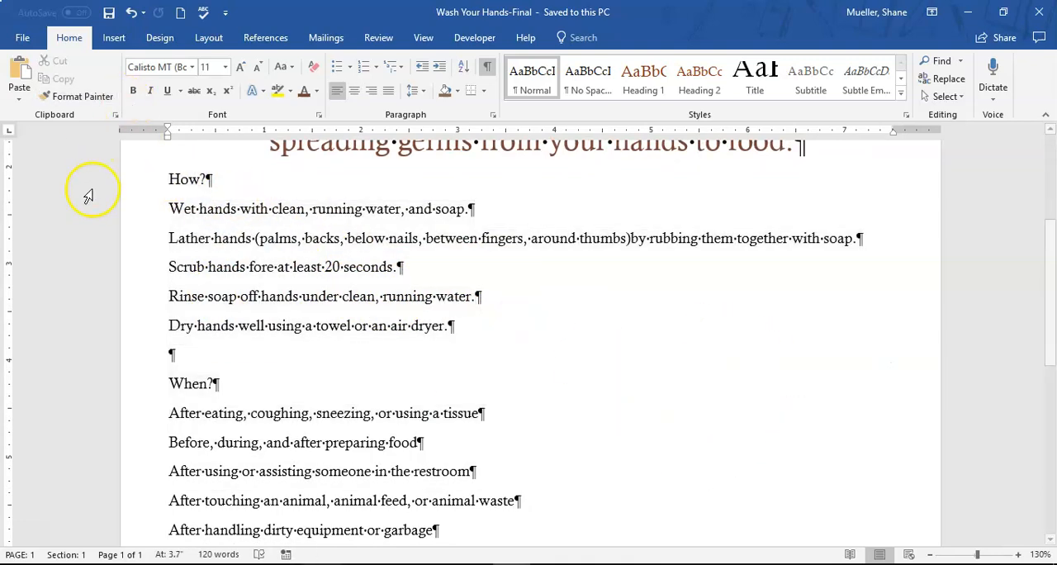
click(129, 186)
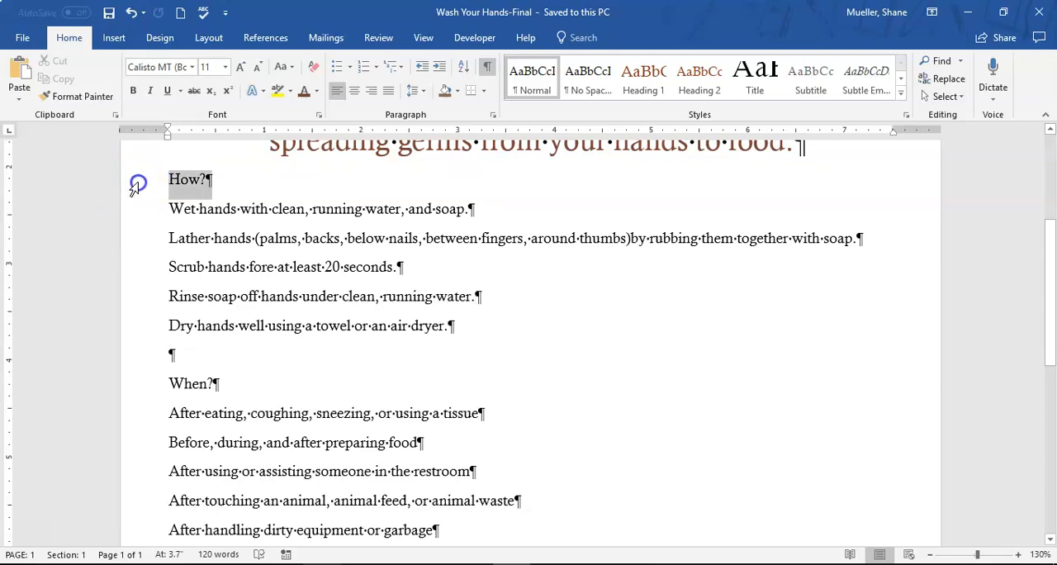
drag(136, 188, 167, 486)
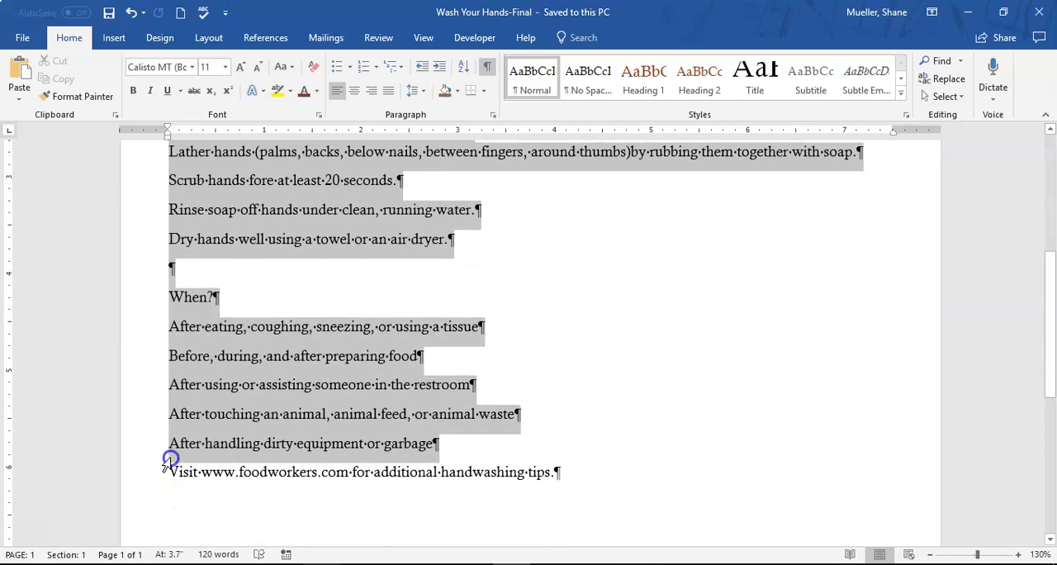
drag(163, 460, 142, 455)
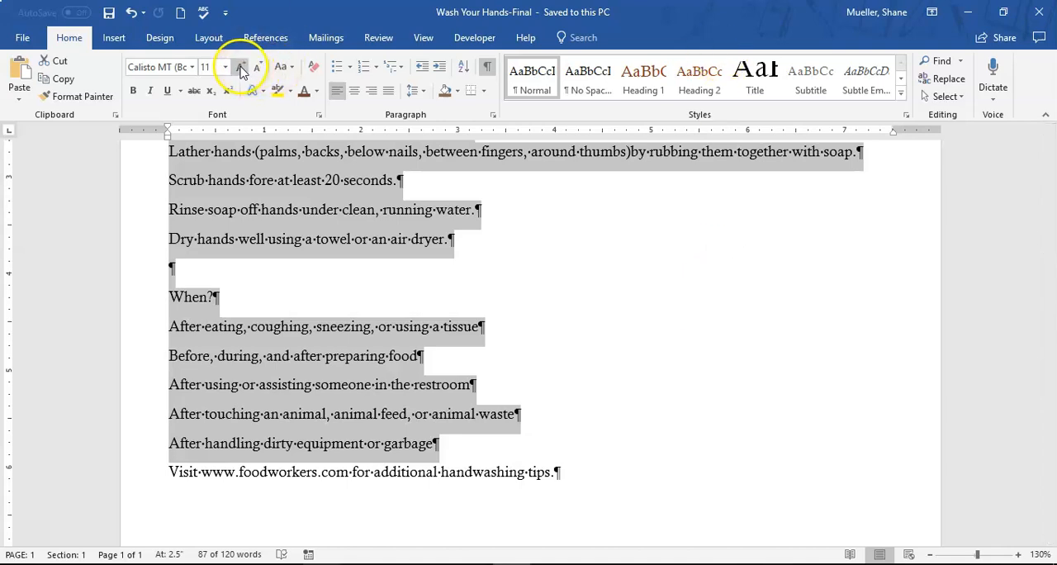
click(224, 67)
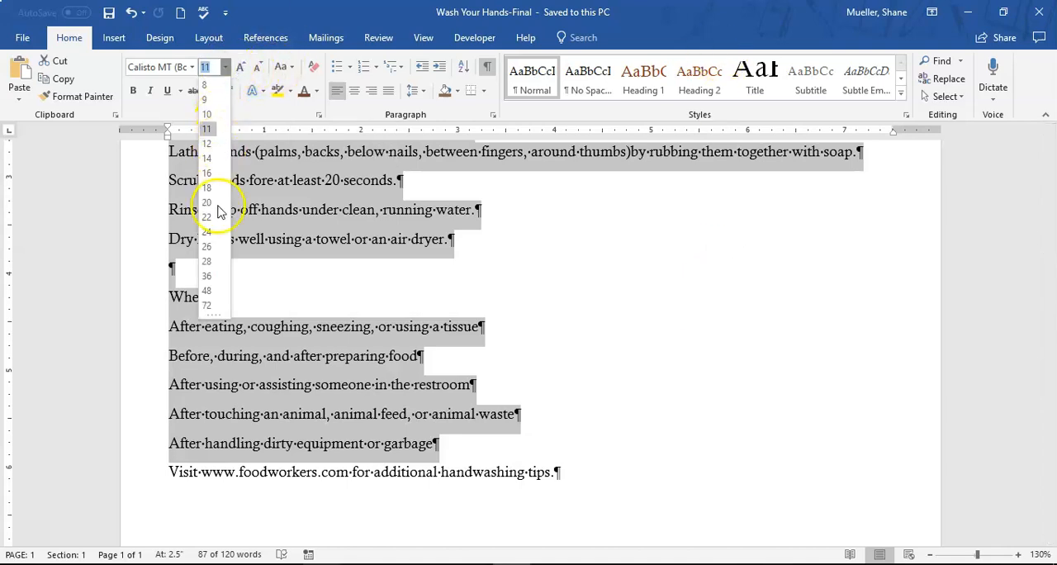
click(207, 203)
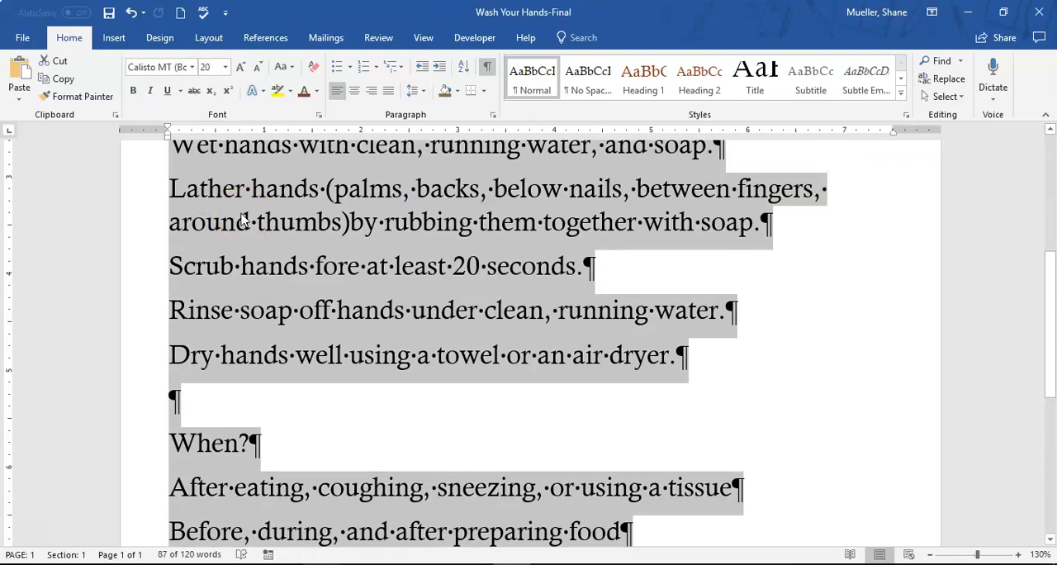
click(297, 221)
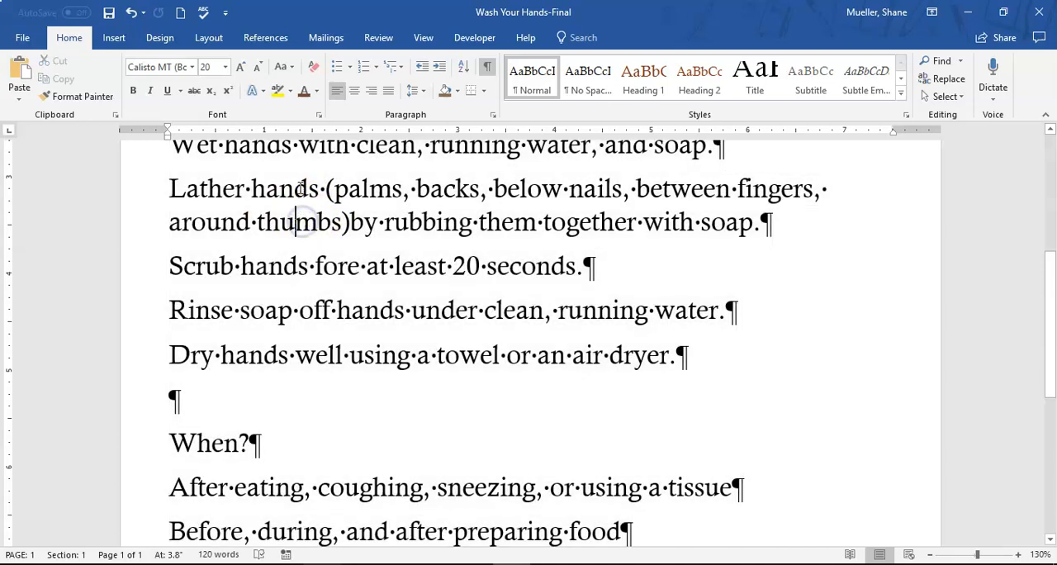
Turn the lines under "How?" from "Wet hands" through "Dry hands well" into a numbered list
scroll(274, 234, up, 2)
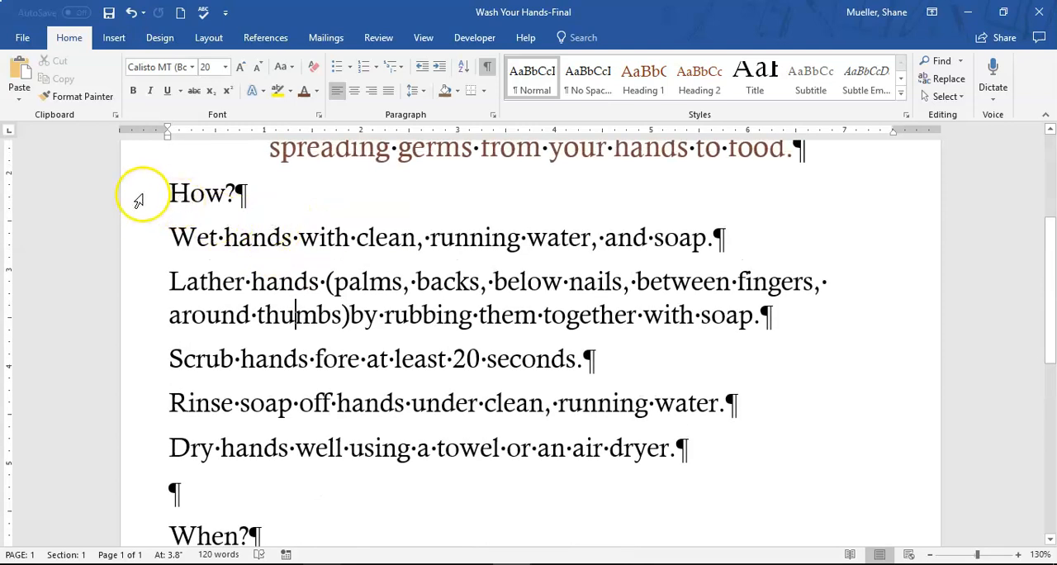
click(139, 255)
drag(139, 254, 157, 441)
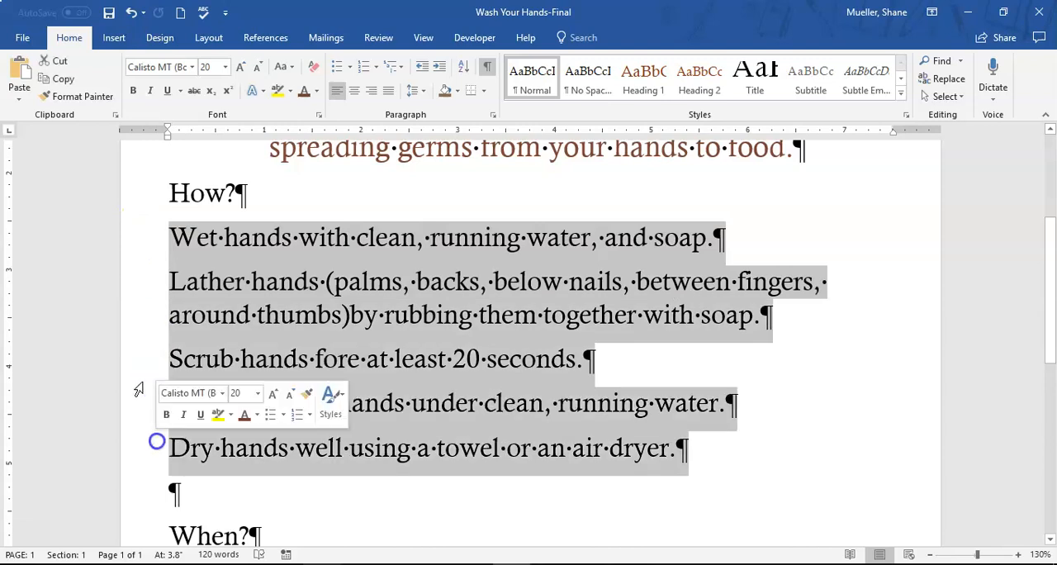
drag(213, 234, 797, 432)
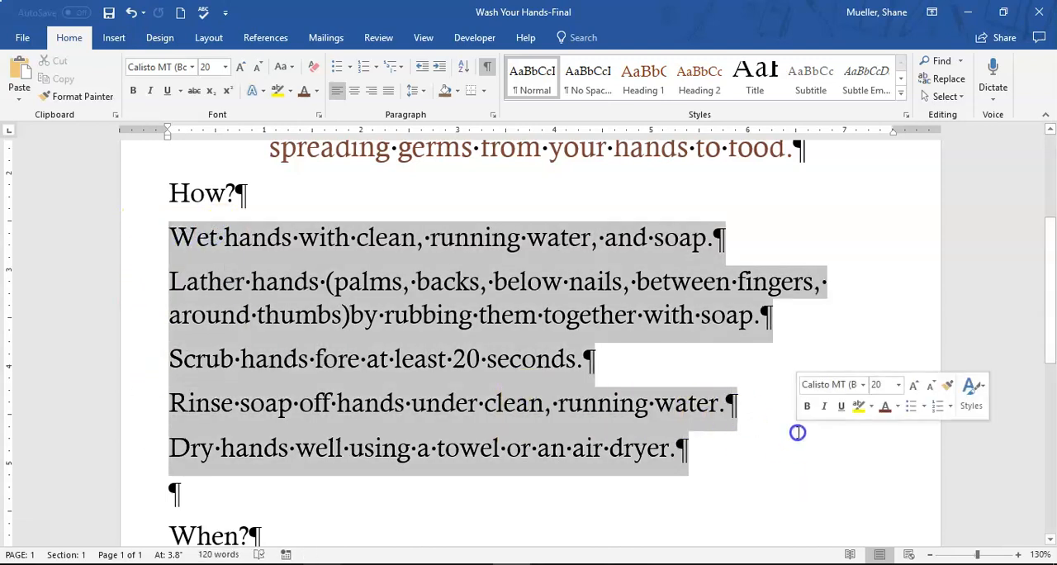
click(252, 198)
drag(137, 234, 154, 477)
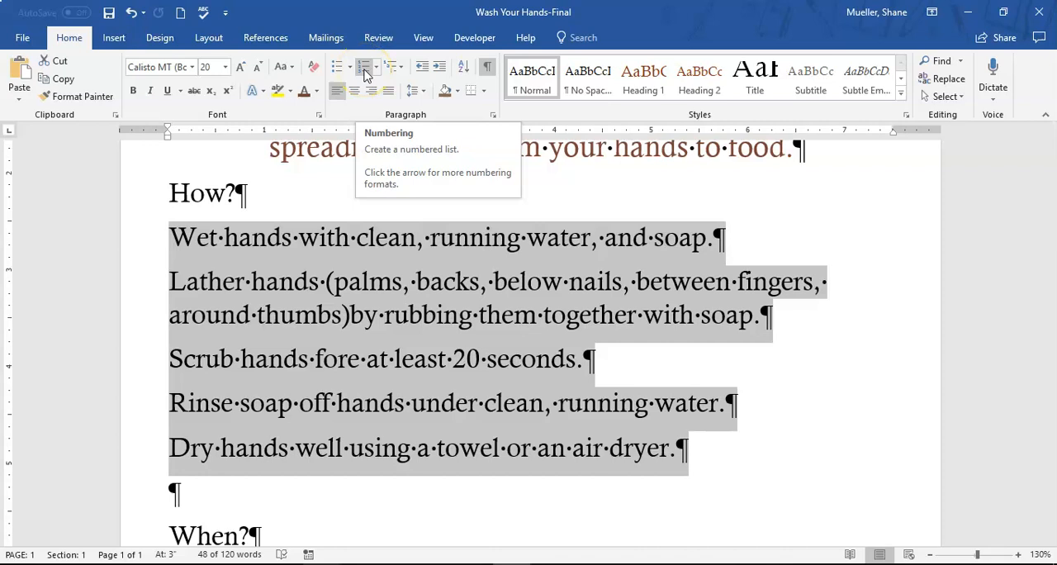
click(365, 72)
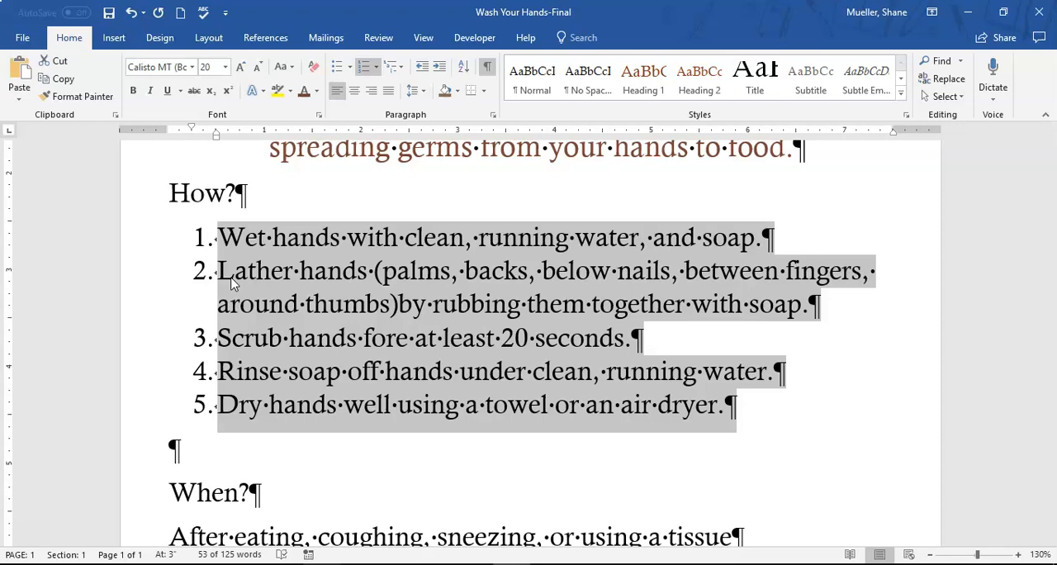
Turn the five lines under "When?" into a bulleted list
scroll(376, 314, down, 5)
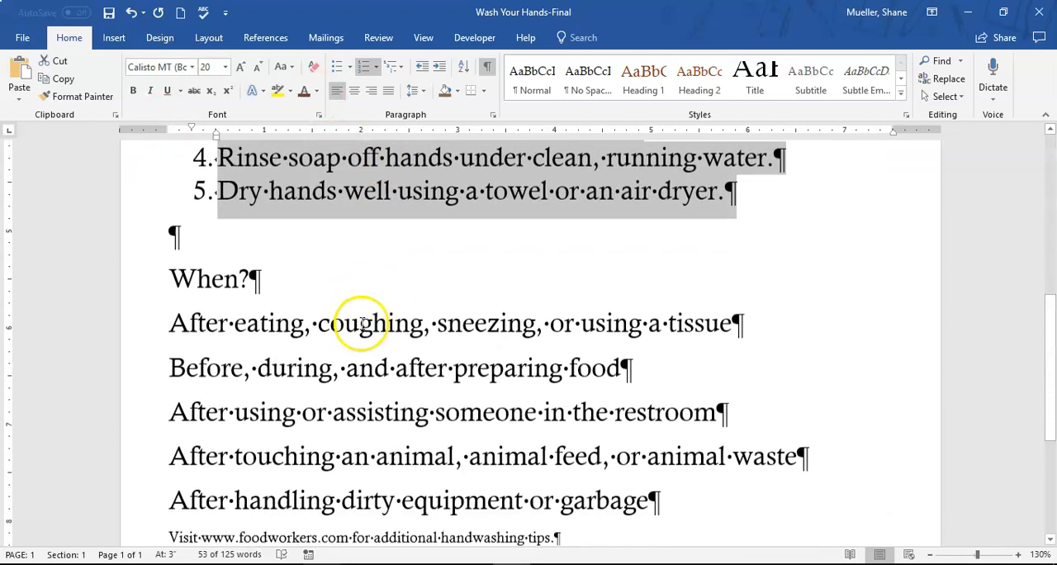
scroll(355, 322, down, 2)
drag(151, 261, 151, 423)
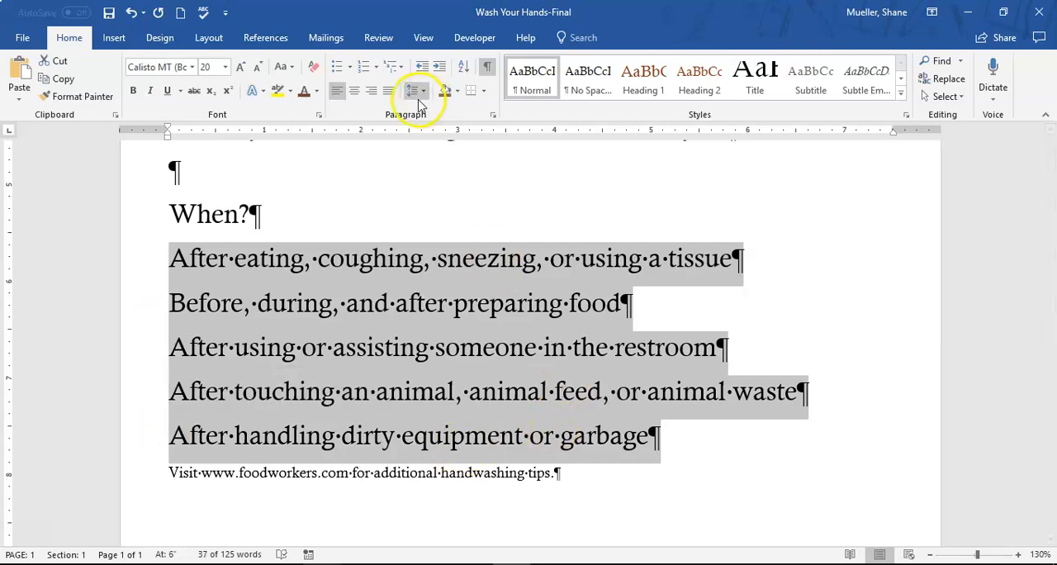
click(365, 66)
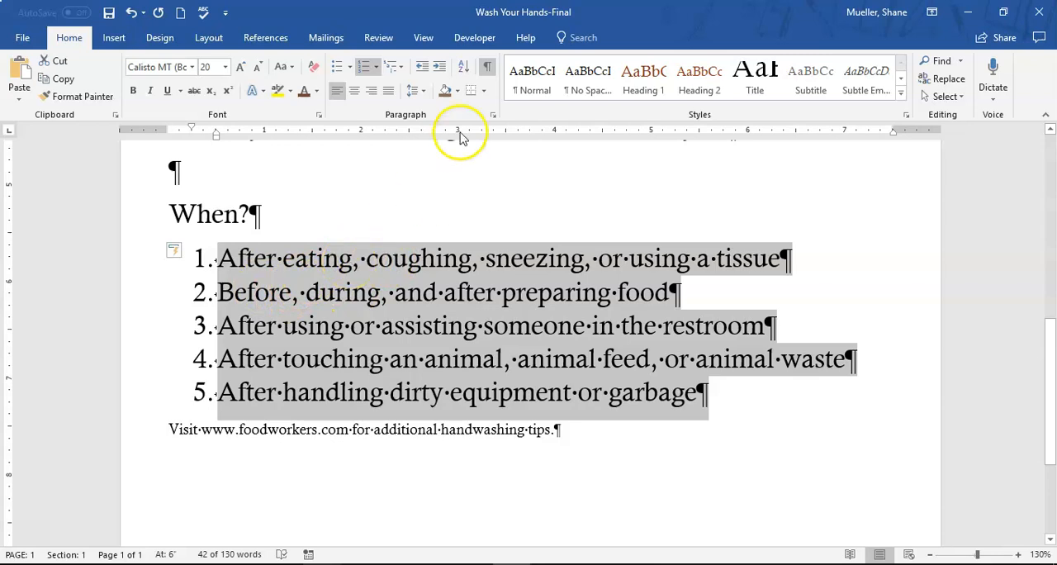
click(340, 71)
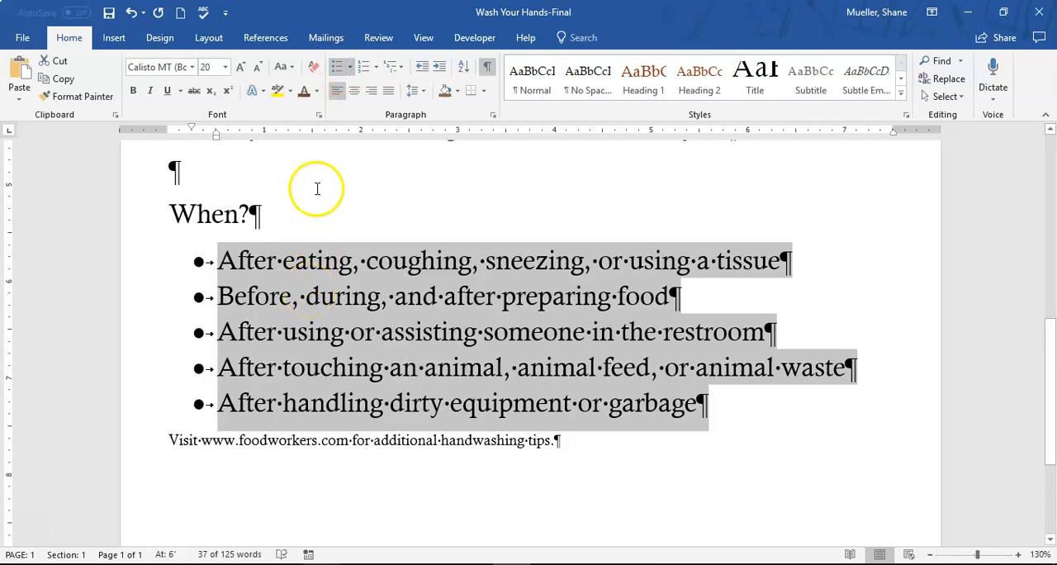
click(337, 66)
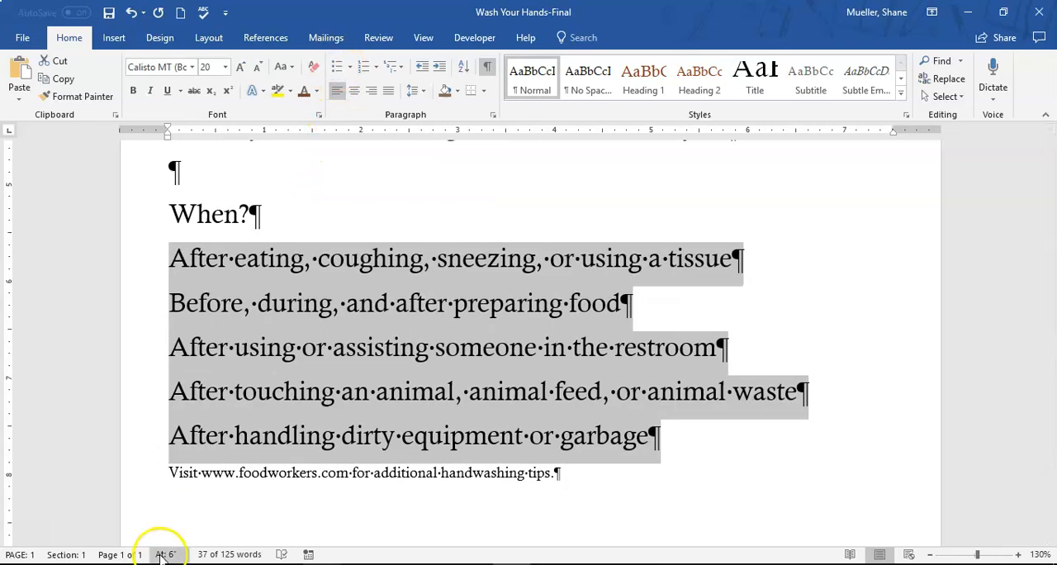
click(337, 66)
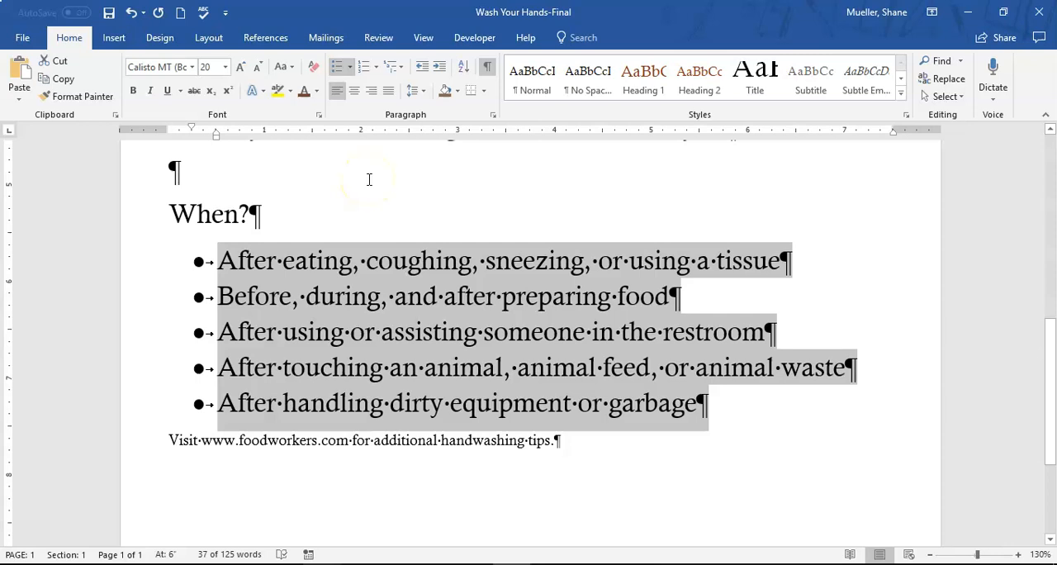
click(318, 285)
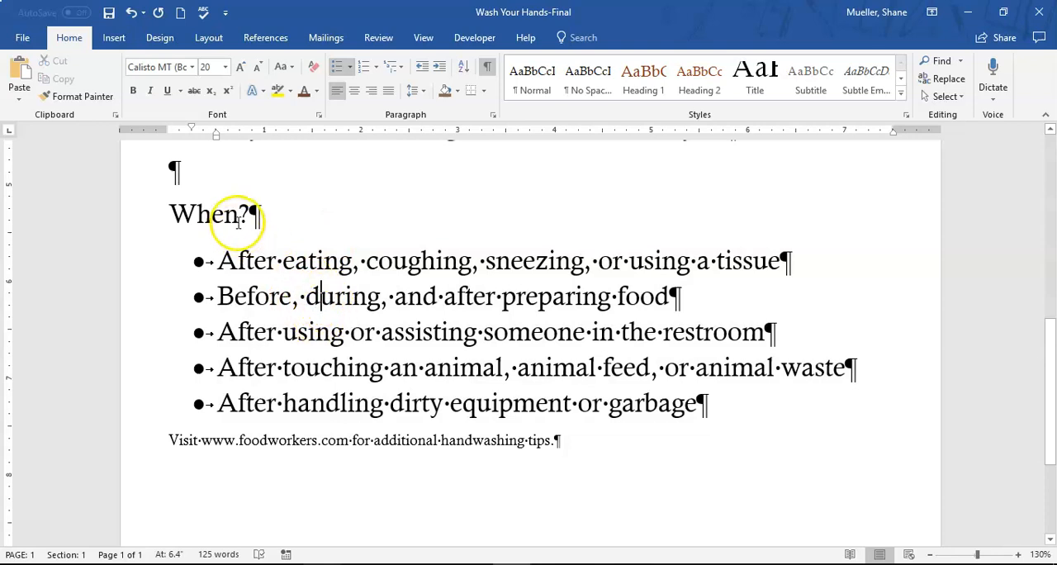
Move the bullet "Before, during, and after preparing food" to the beginning of the "When?" list
scroll(465, 283, down, 2)
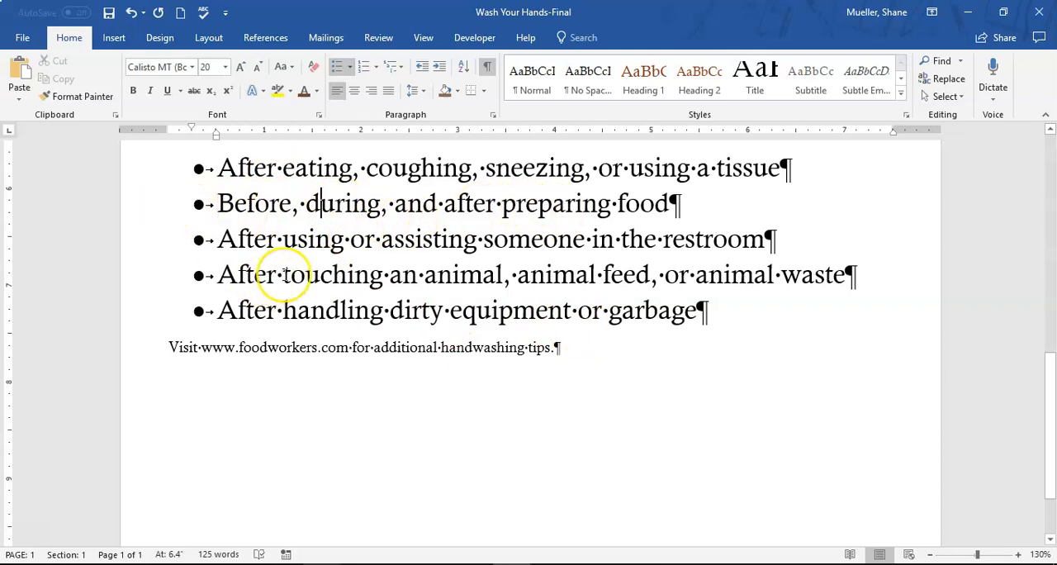
scroll(281, 275, up, 1)
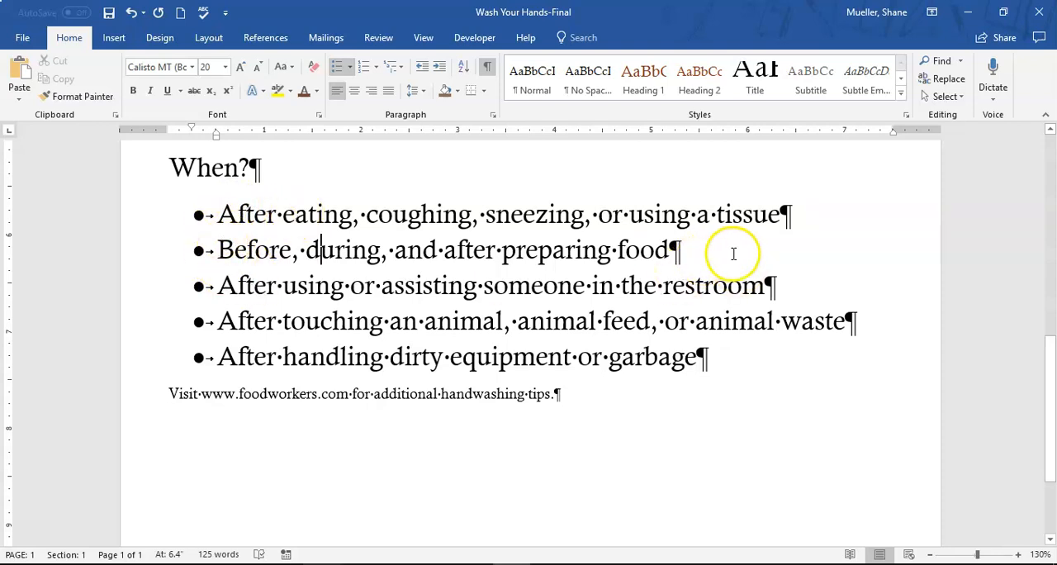
click(146, 256)
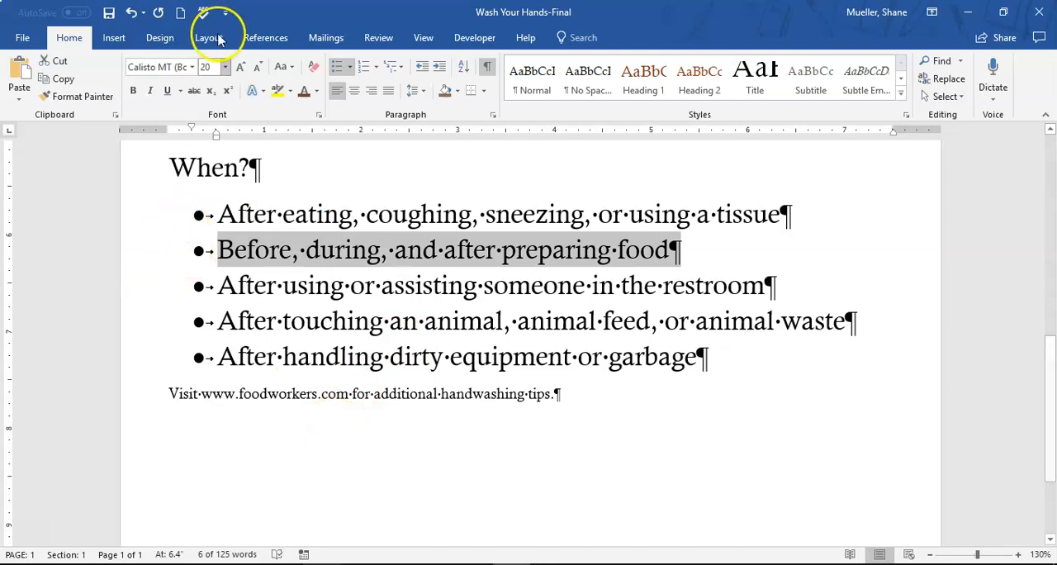
click(59, 62)
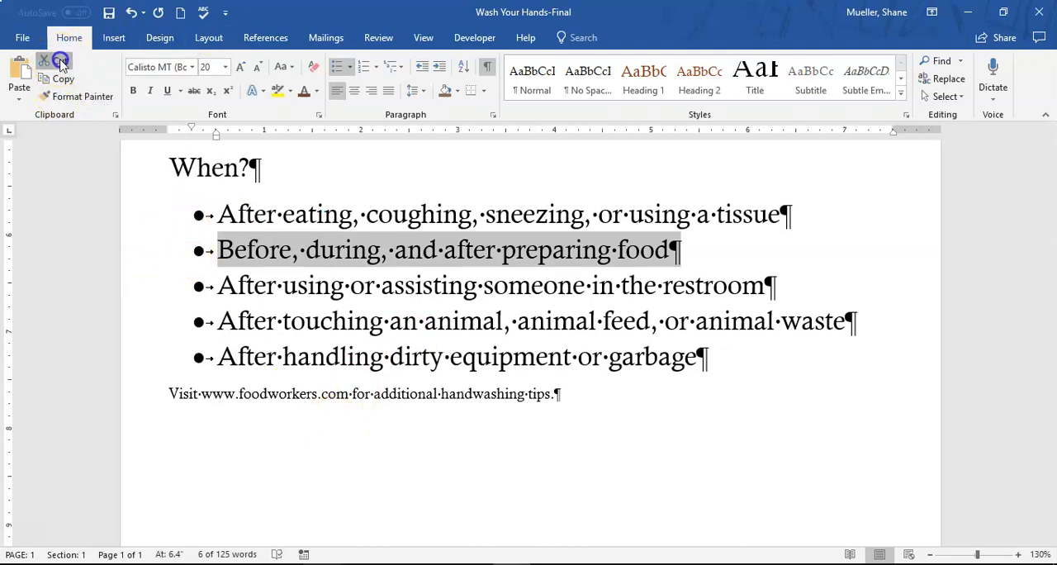
click(220, 249)
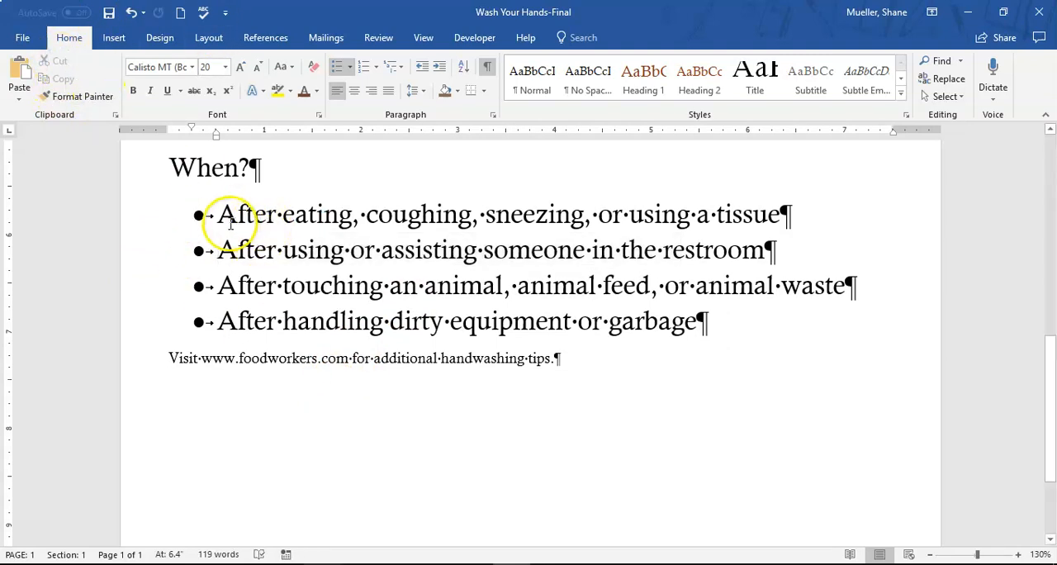
click(221, 212)
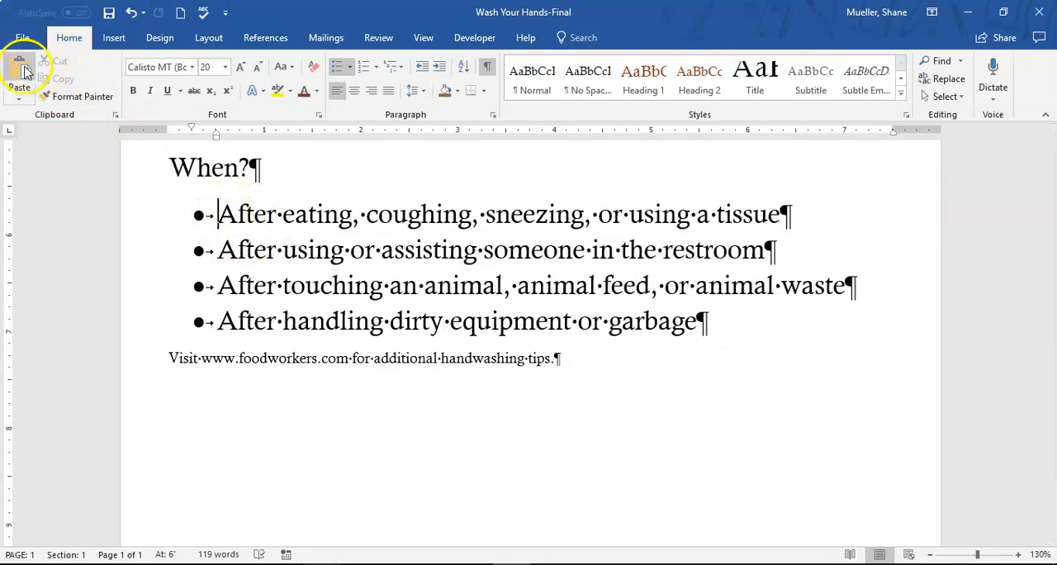
click(23, 69)
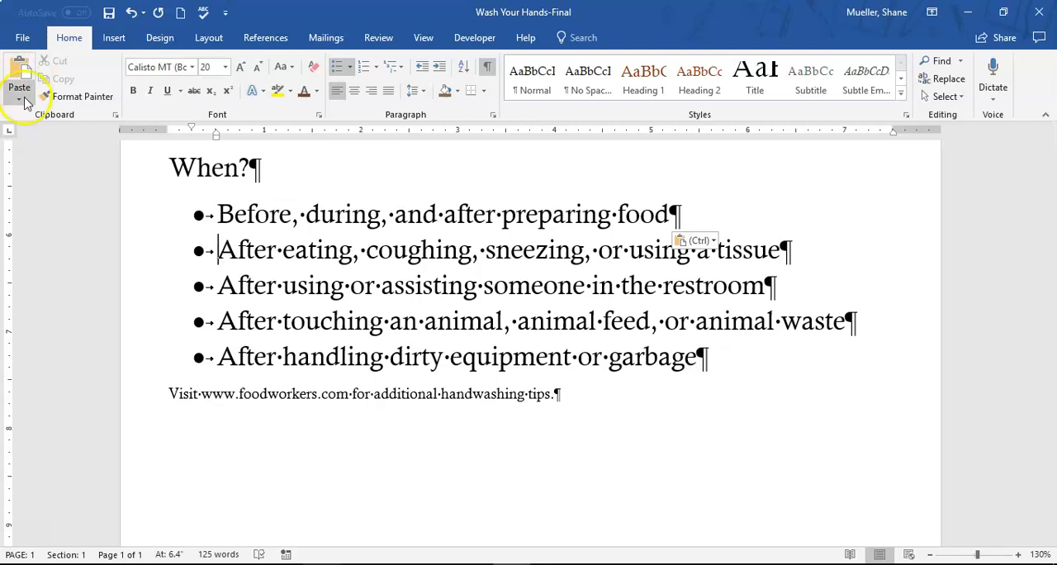
click(391, 398)
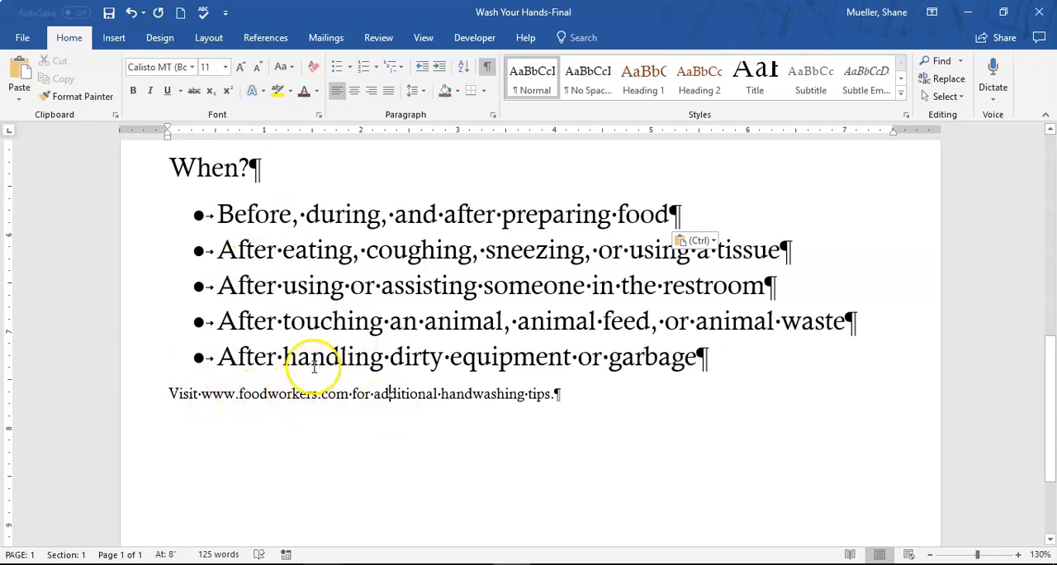
click(141, 395)
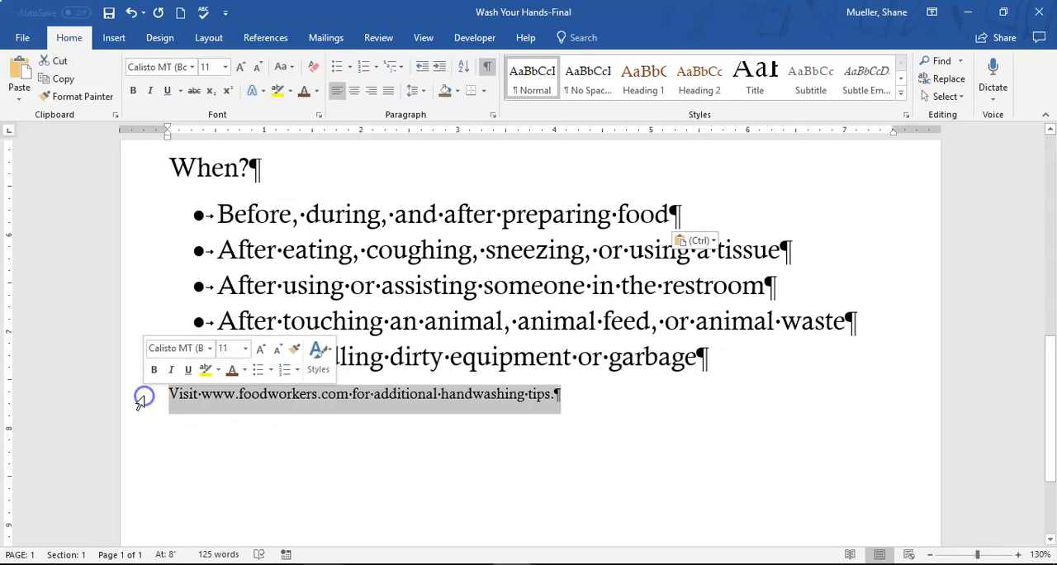
click(355, 91)
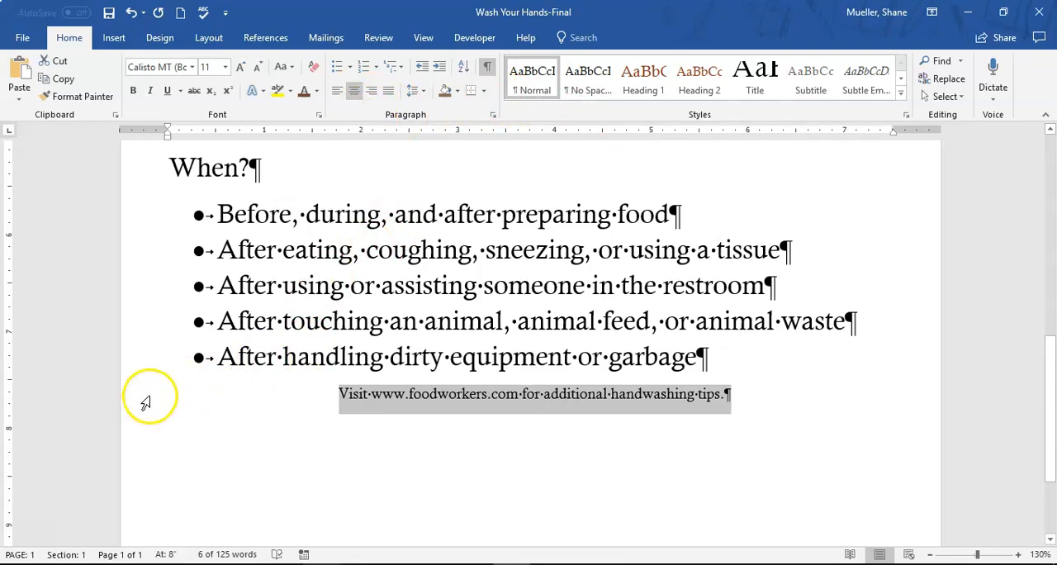
click(450, 357)
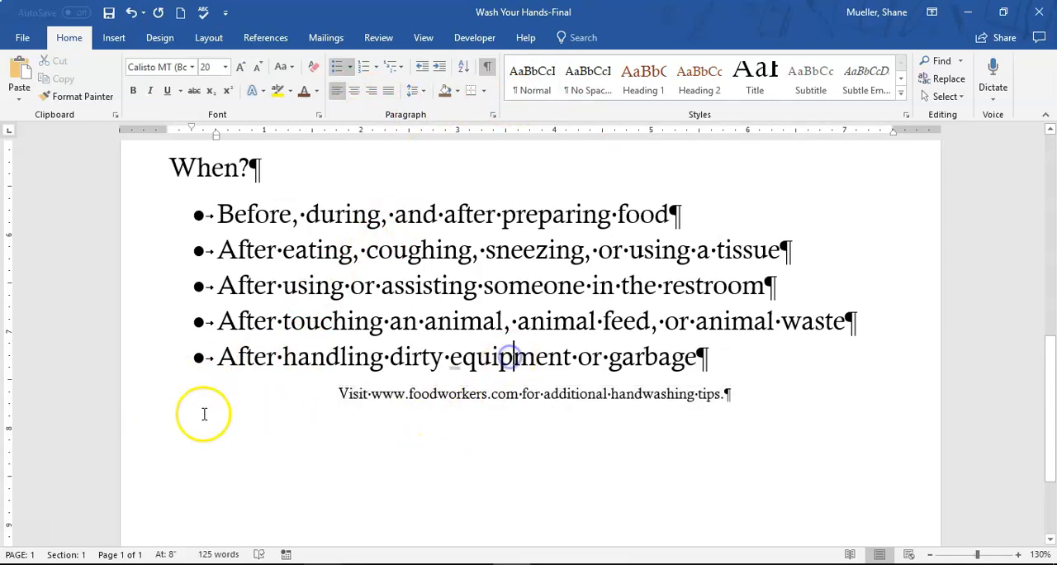
click(149, 395)
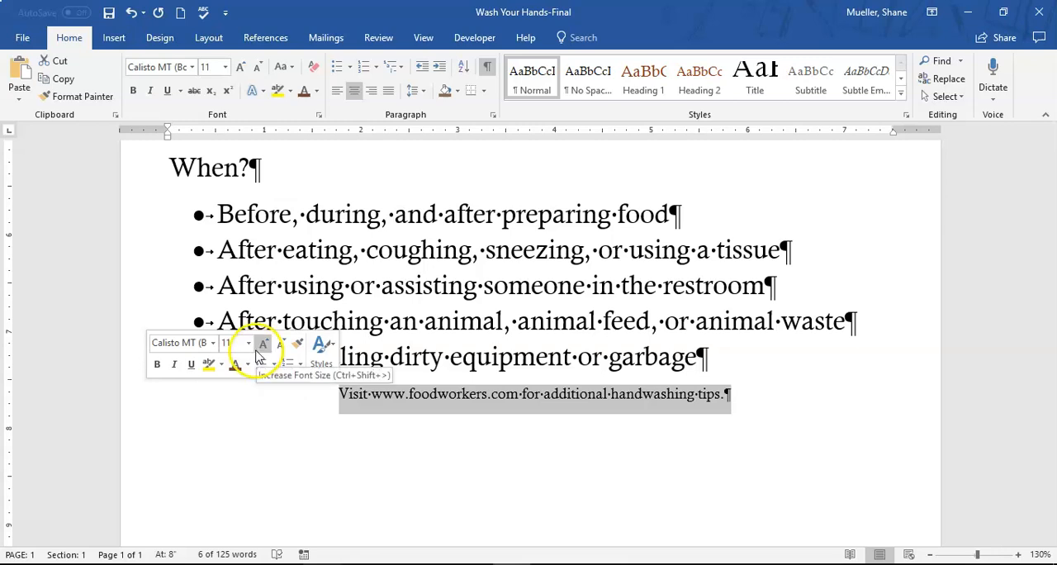
click(248, 341)
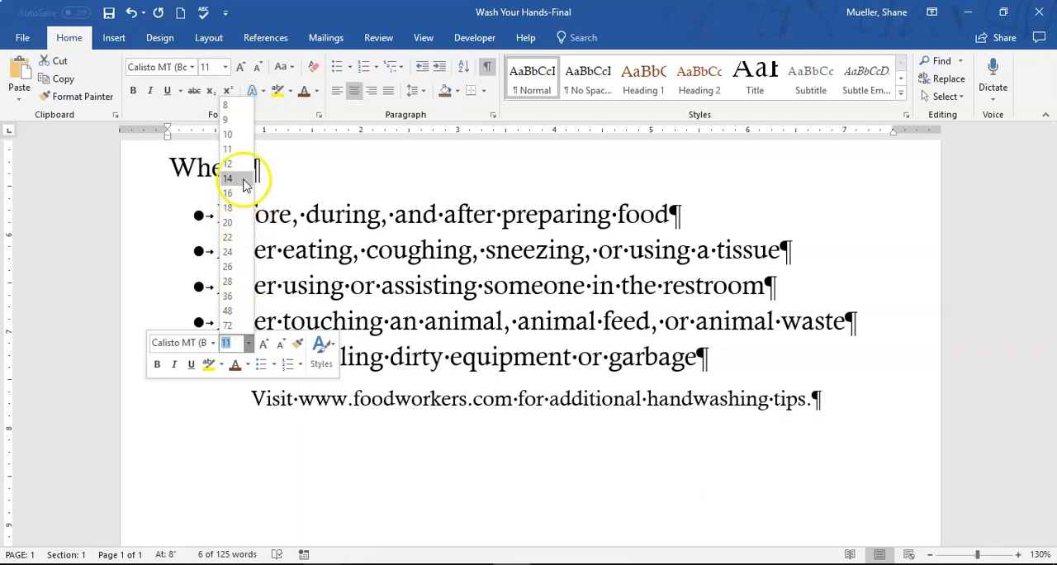
click(228, 208)
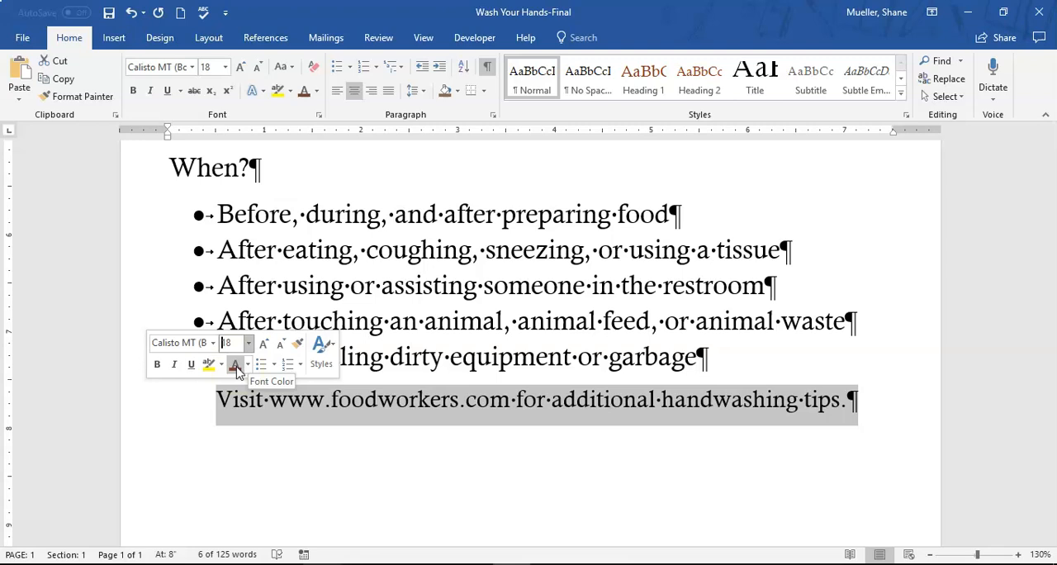
click(246, 364)
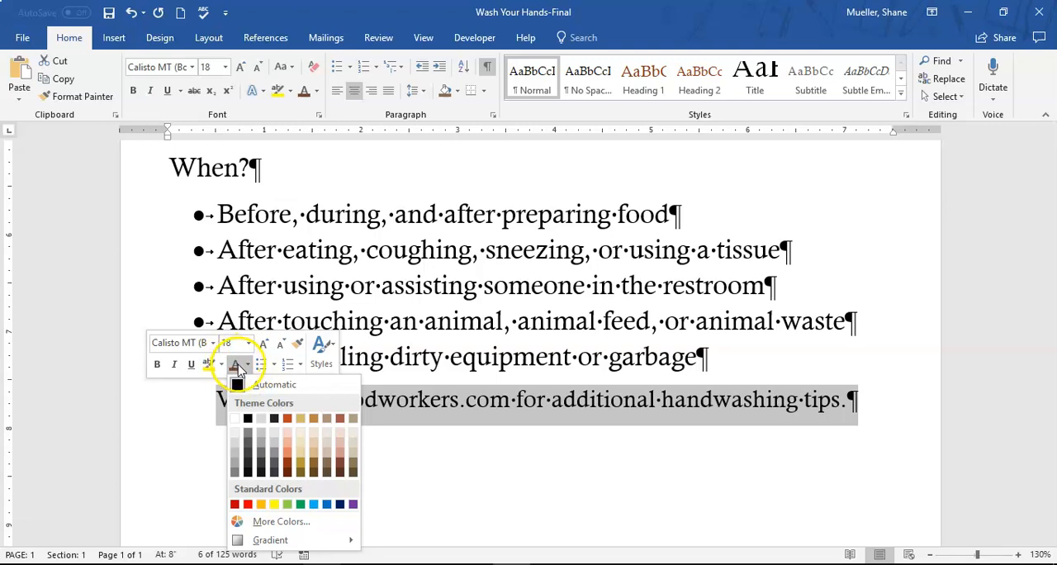
click(236, 368)
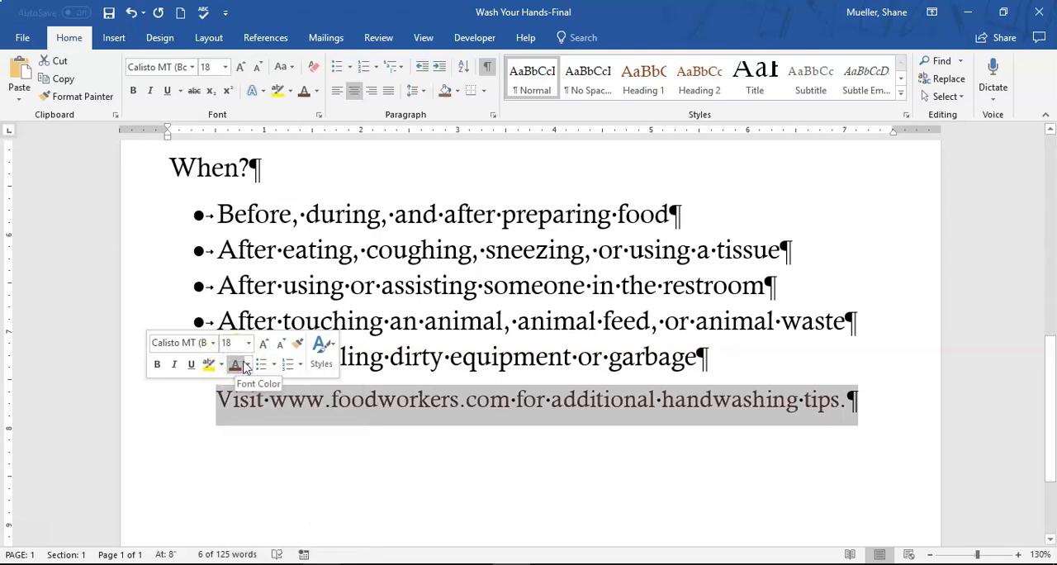
click(237, 367)
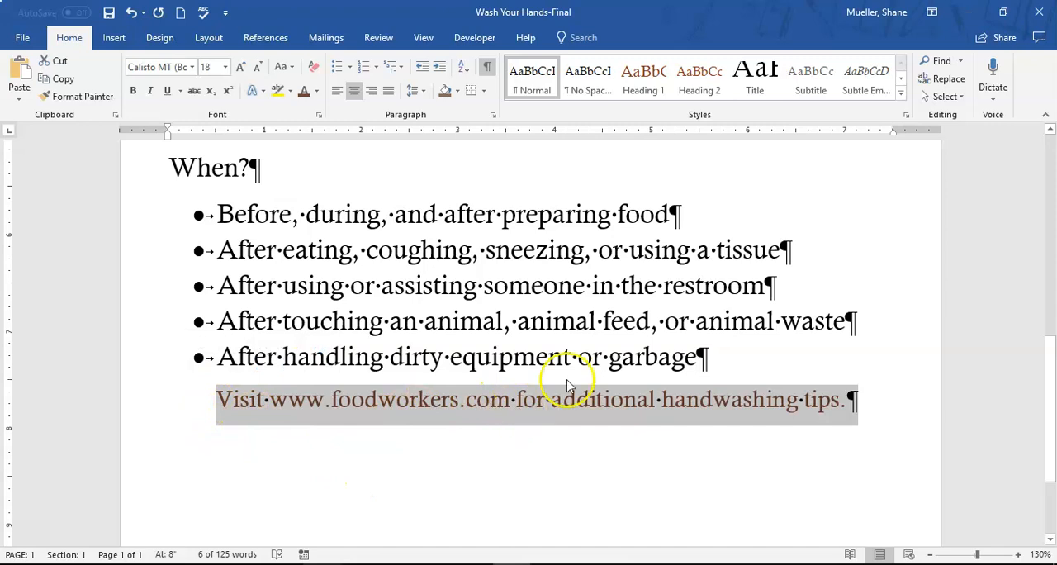
Underline the words "additional handwashing tips" in the closing line
drag(555, 399, 836, 400)
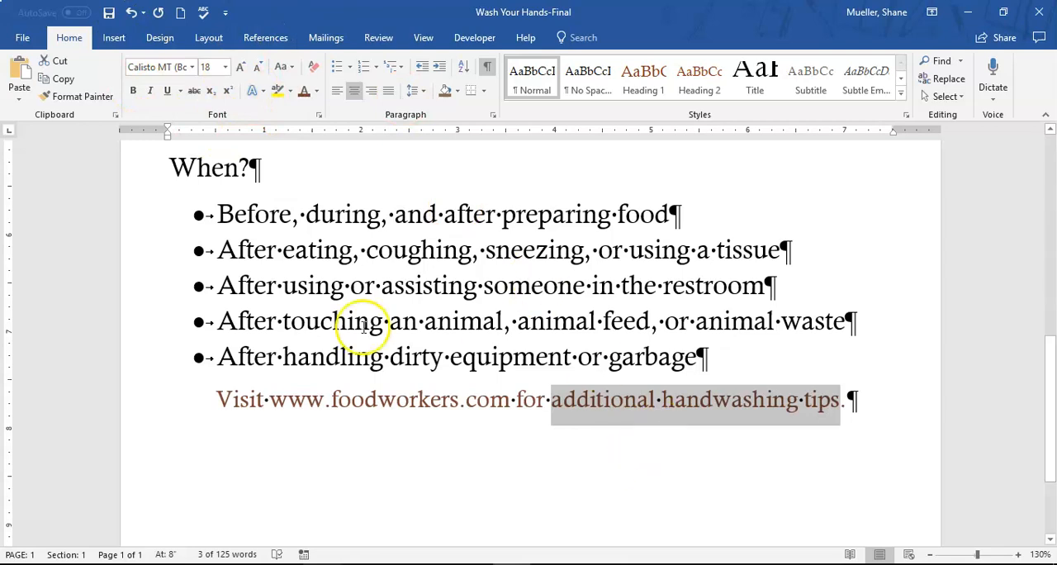
click(167, 91)
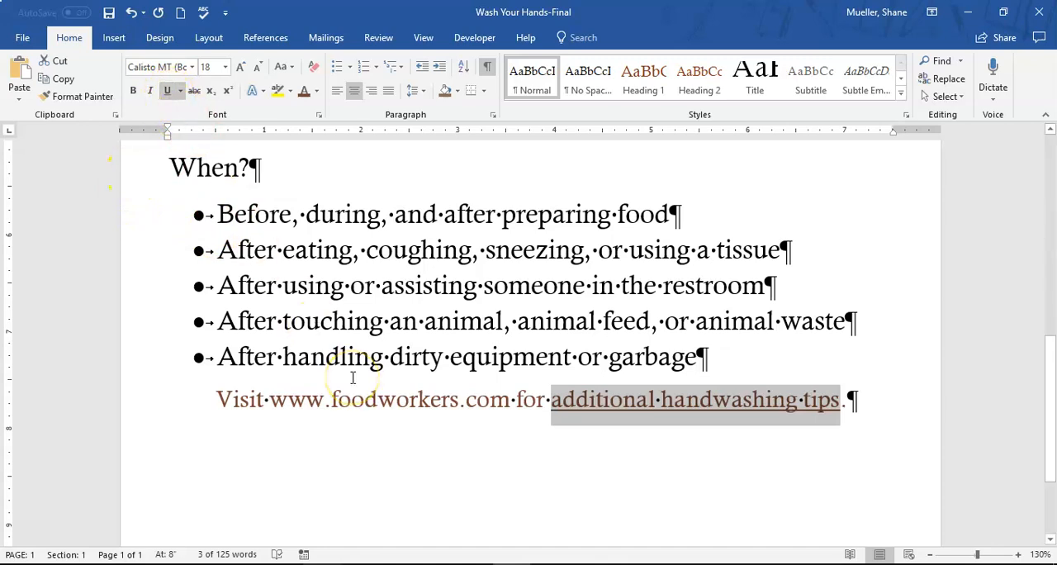
Toggle the underline of "additional handwashing tips" off and back on several times
key(ctrl+u)
key(ctrl+u)
key(ctrl+u)
key(ctrl+u)
key(ctrl+u)
key(ctrl+u)
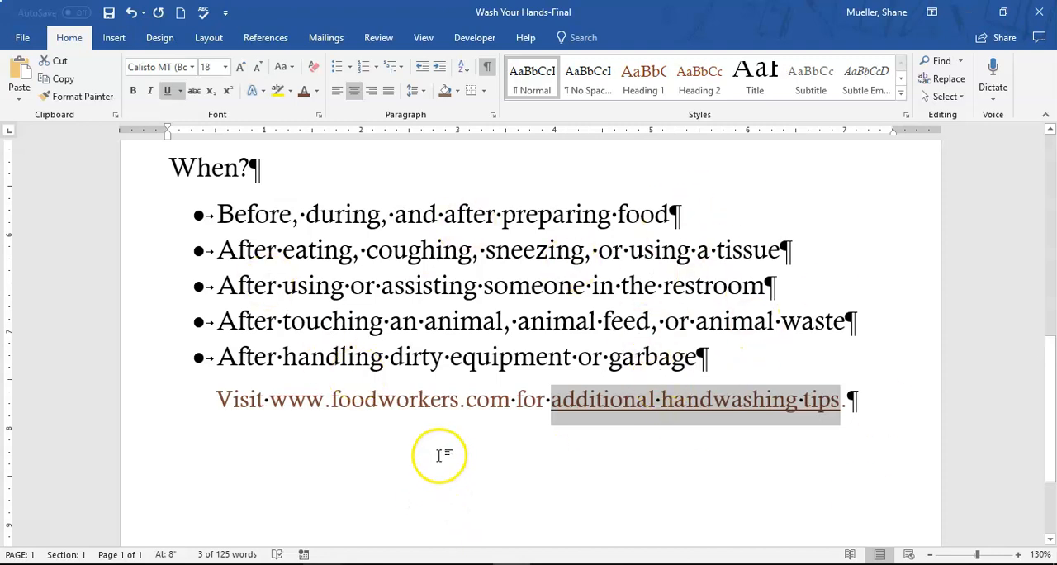
key(ctrl+u)
key(ctrl+u)
key(ctrl+u)
key(ctrl+u)
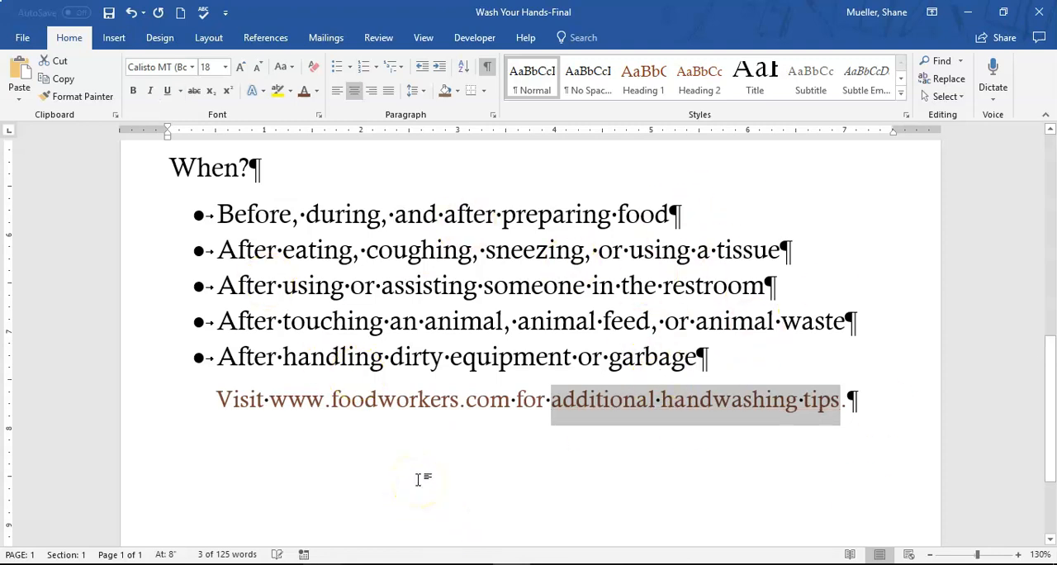
key(ctrl+u)
key(ctrl+u)
key(ctrl+u)
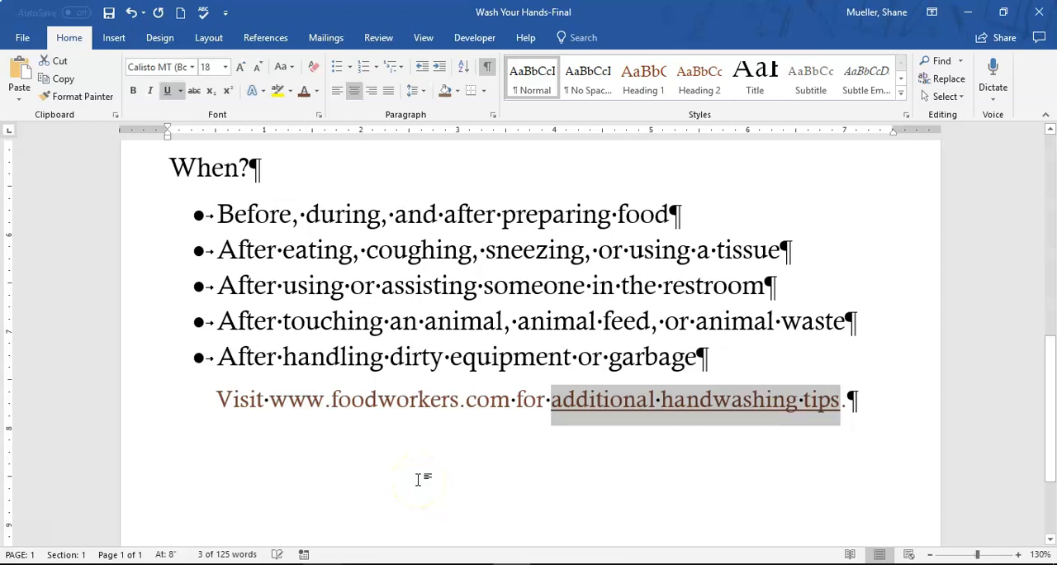
key(ctrl+u)
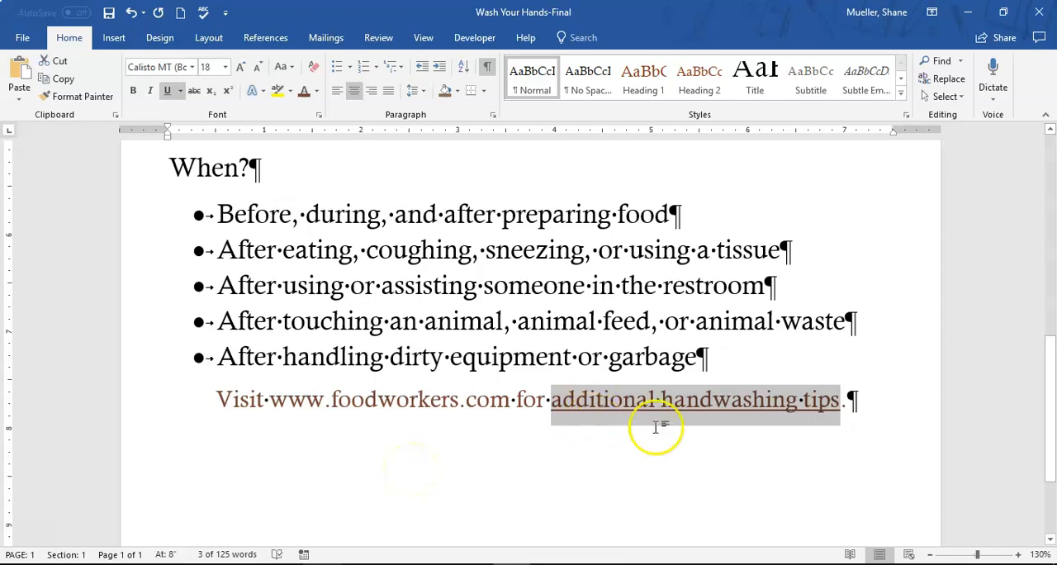
Italicize the word "prevent" in the opening paragraph
scroll(541, 400, up, 5)
scroll(543, 403, up, 5)
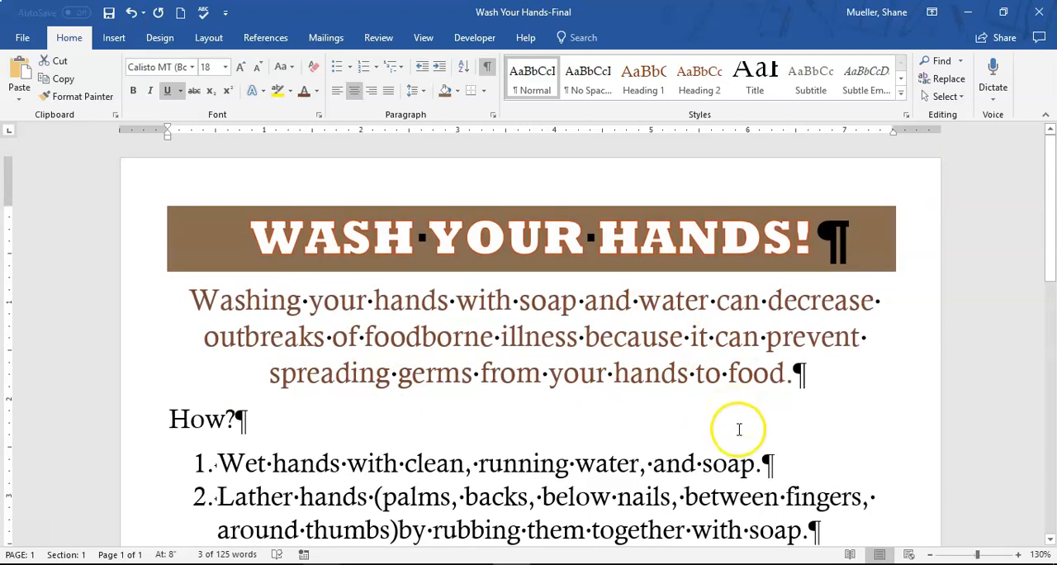
double_click(814, 335)
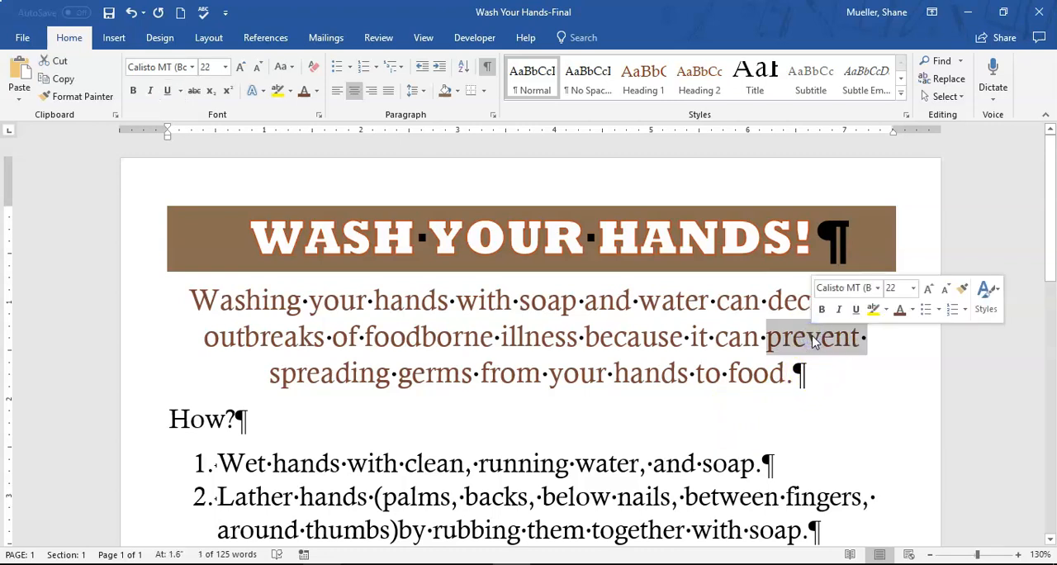
click(839, 311)
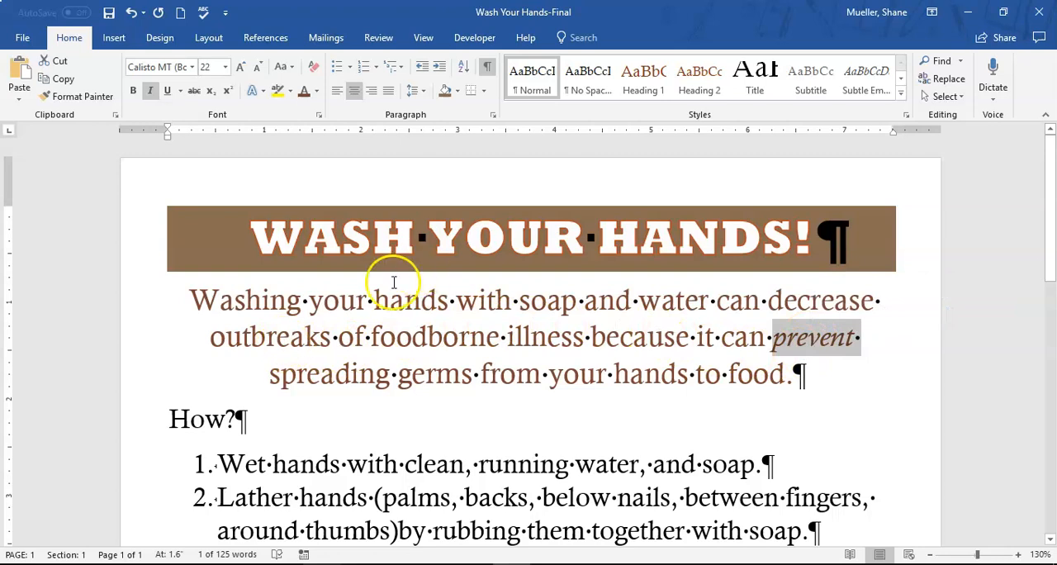
Select the whole opening paragraph under the title
click(263, 302)
drag(202, 299, 804, 369)
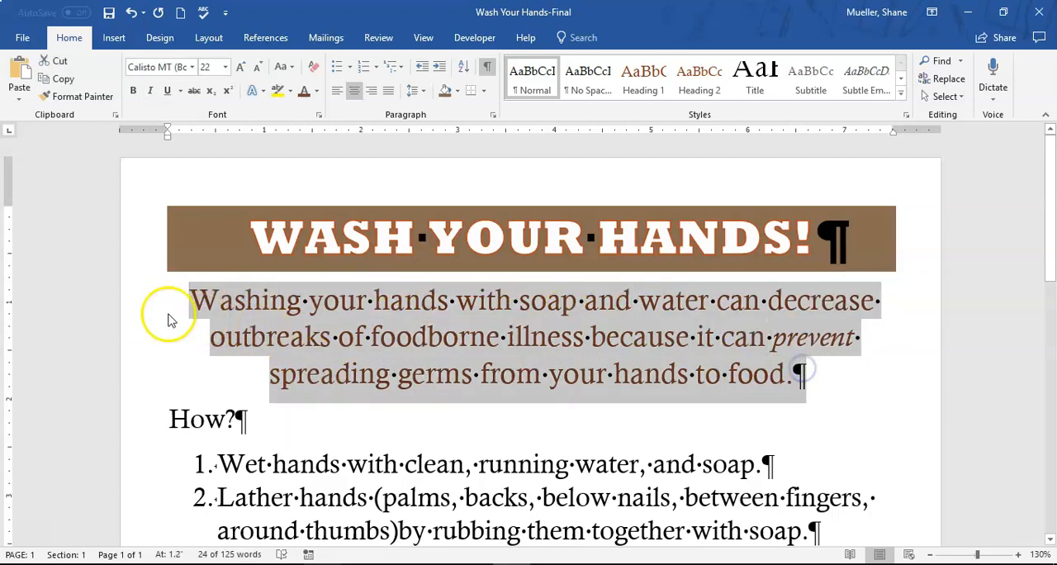
drag(141, 307, 146, 366)
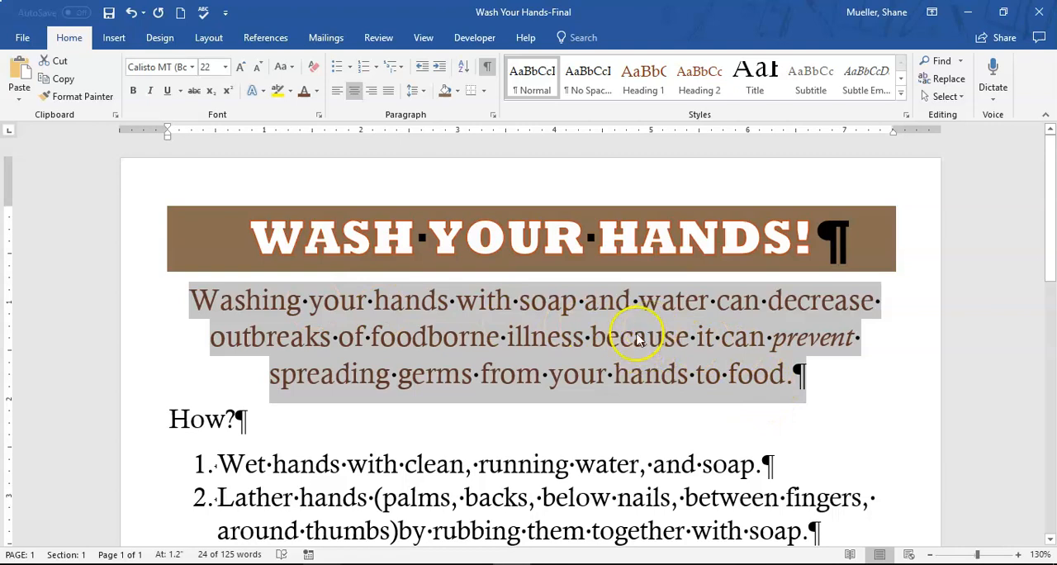
scroll(615, 371, down, 1)
scroll(604, 373, down, 2)
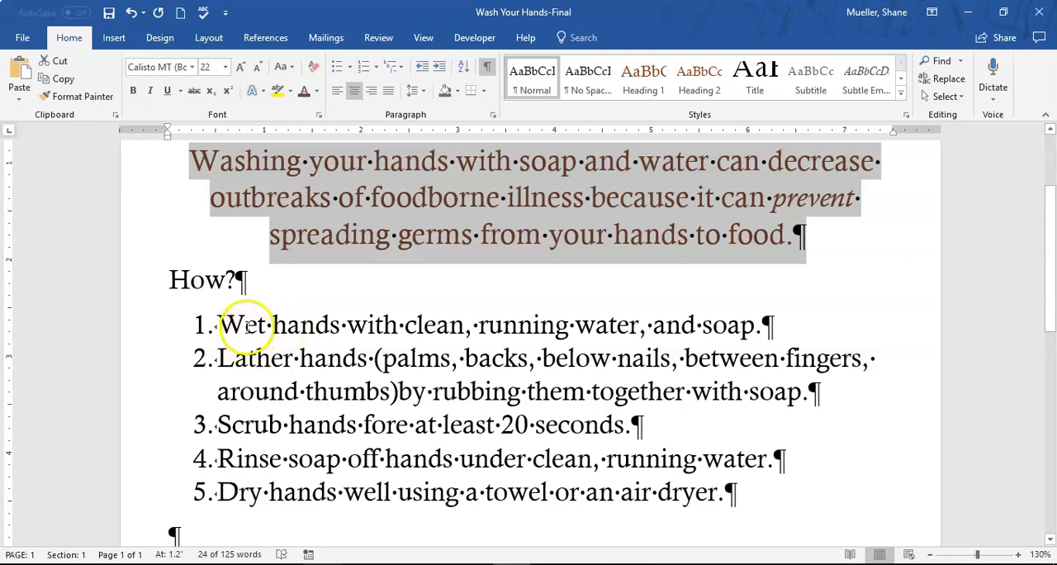
drag(218, 324, 266, 324)
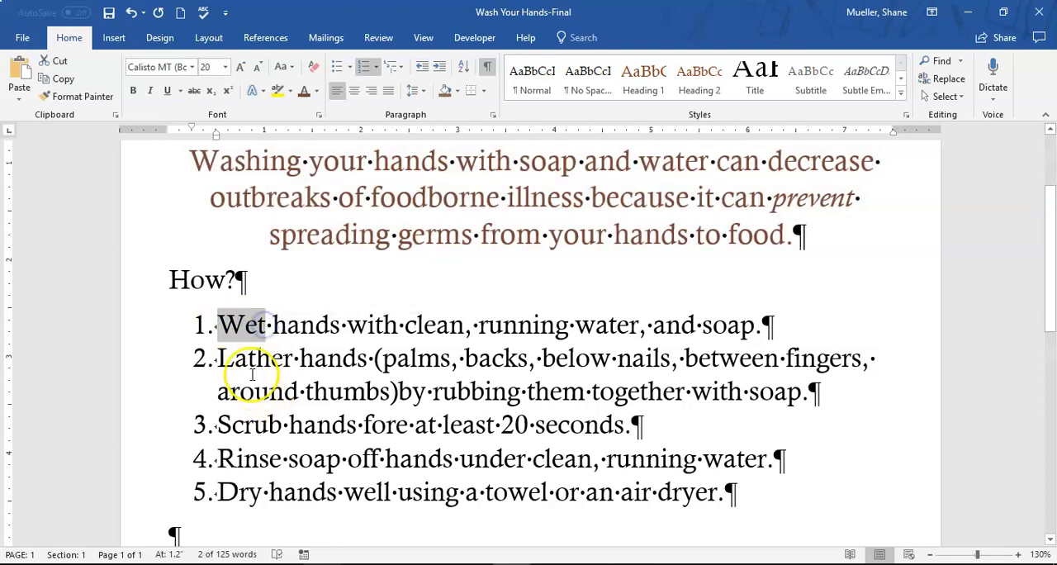
drag(219, 357, 293, 358)
drag(219, 325, 266, 325)
drag(219, 358, 293, 358)
click(246, 325)
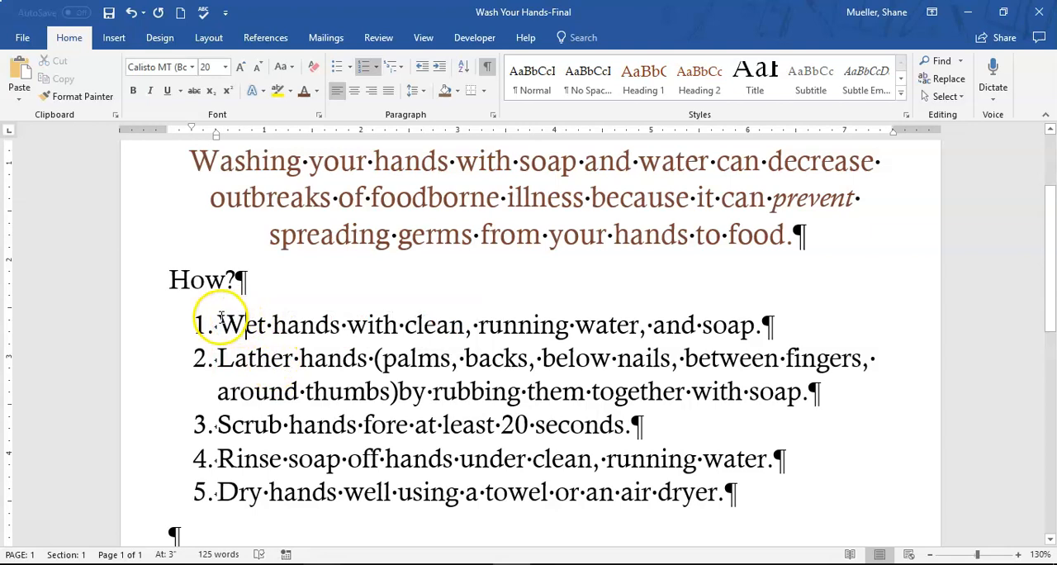
drag(219, 324, 261, 491)
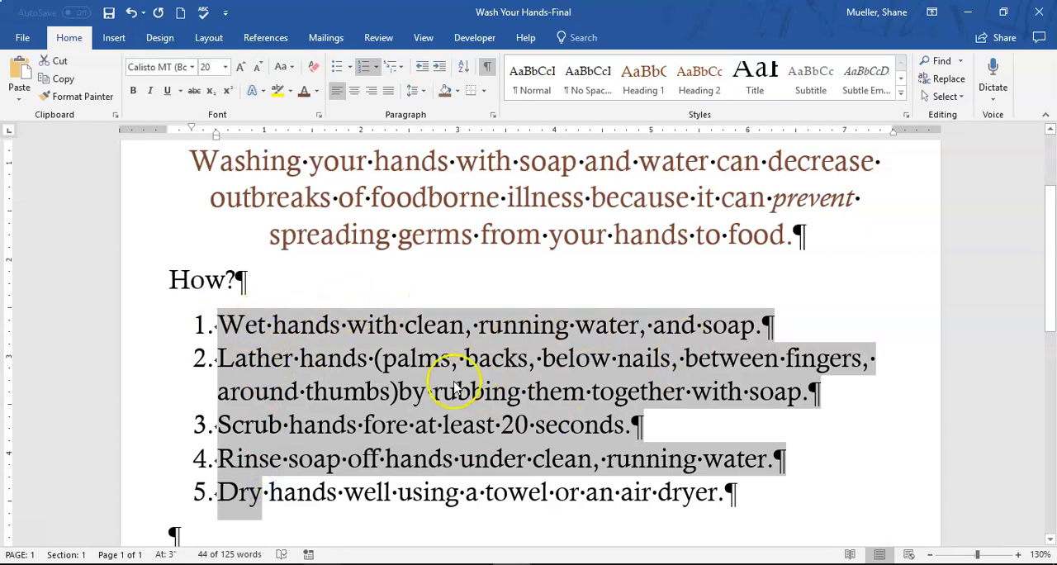
click(281, 327)
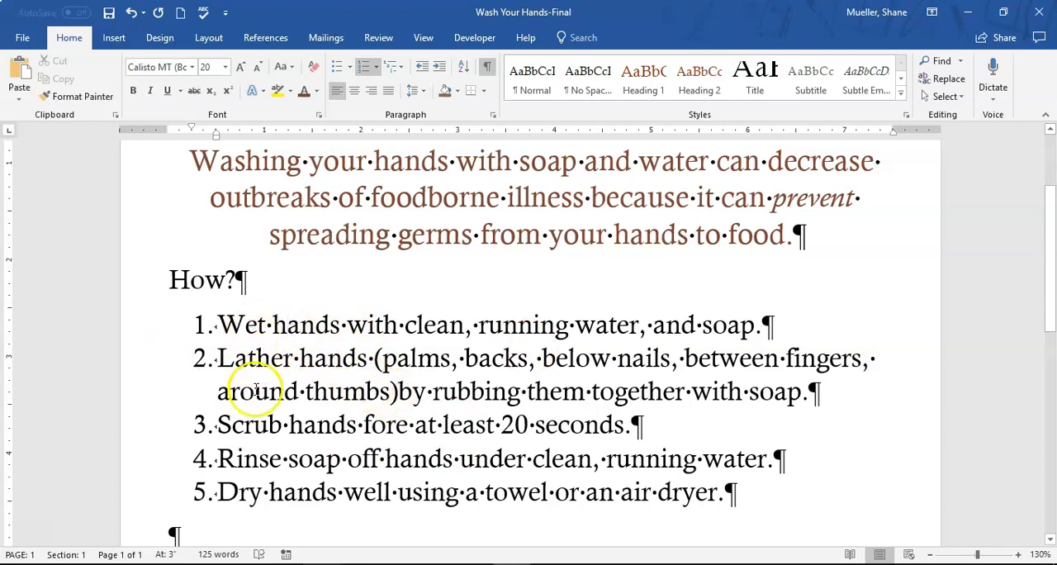
Bold the first words of the five numbered steps together: "Wet", "Lather", "Scrub", "Rinse" and "Dry"
double_click(240, 326)
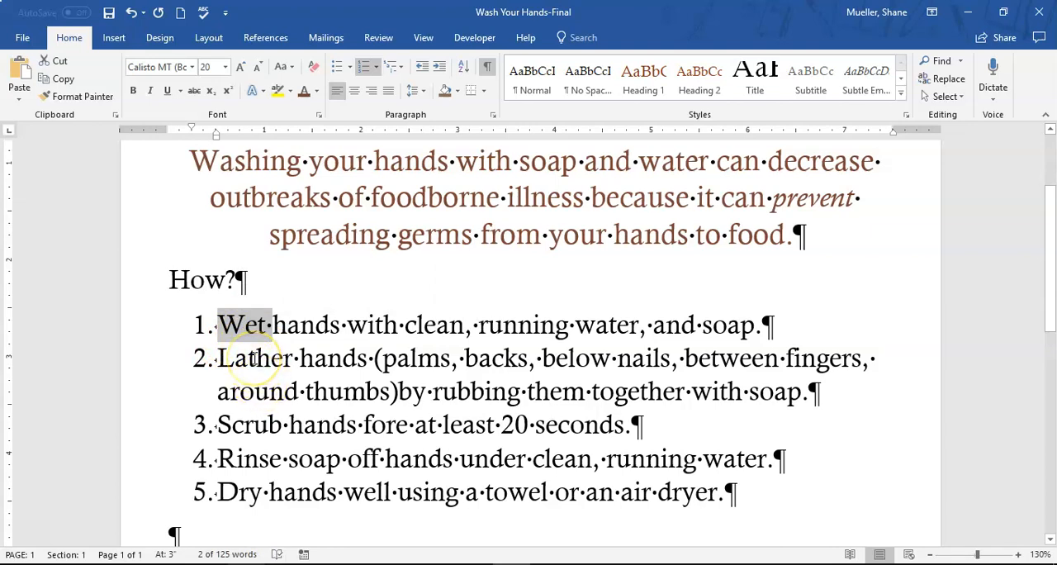
ctrl+double_click(256, 357)
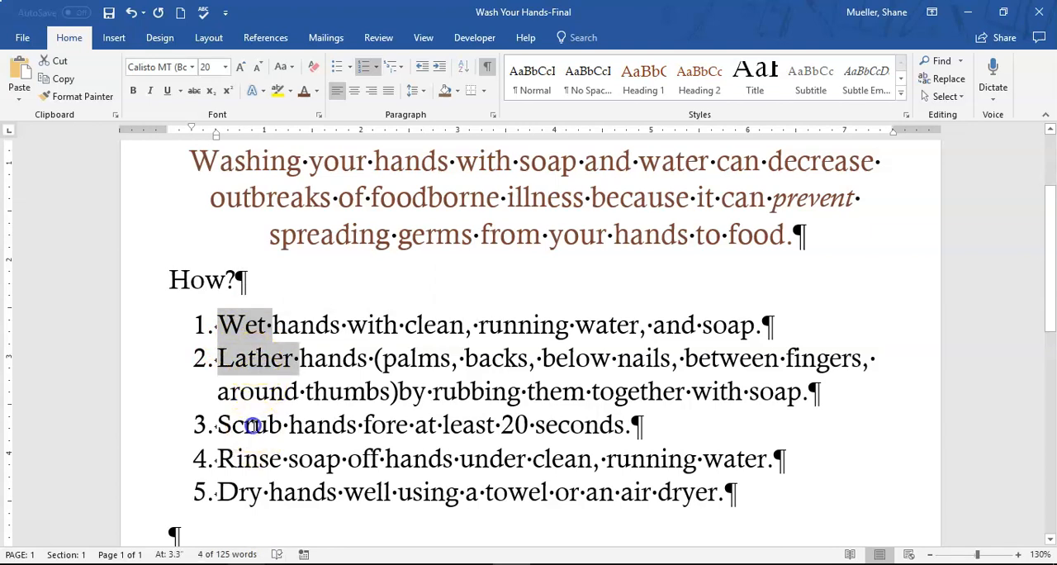
ctrl+double_click(248, 425)
ctrl+double_click(247, 458)
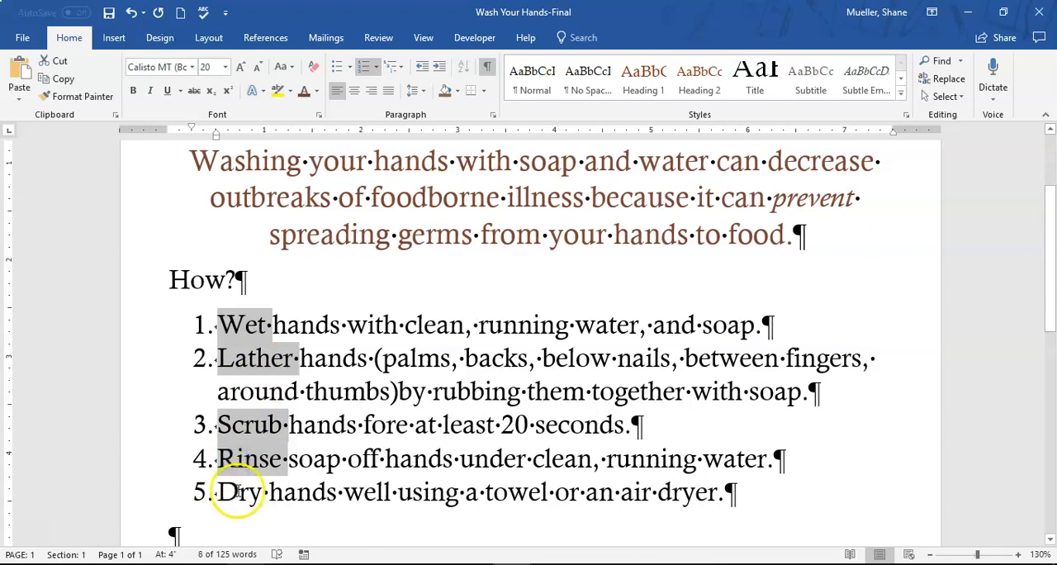
ctrl+double_click(238, 492)
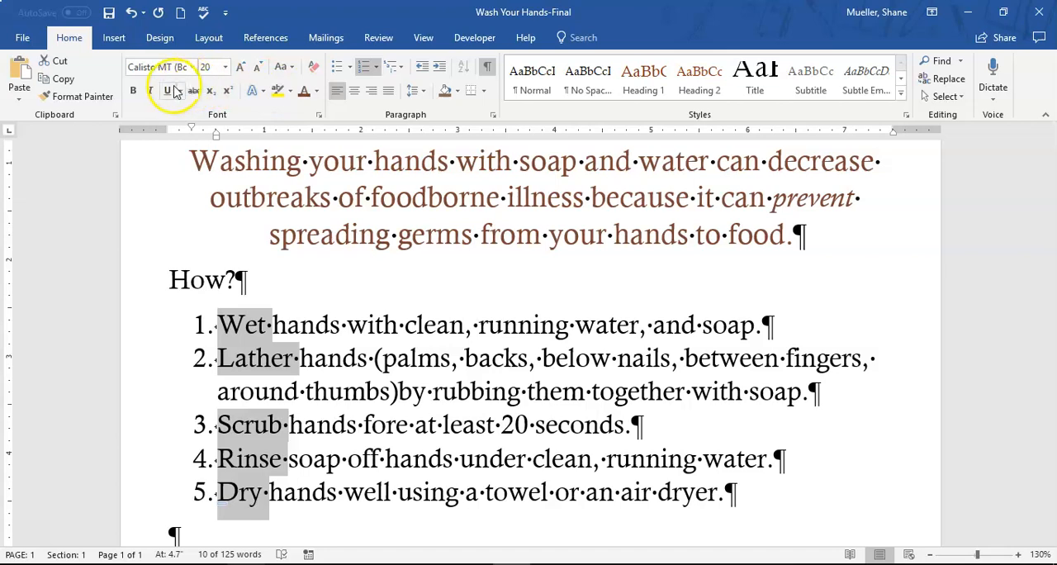
click(134, 91)
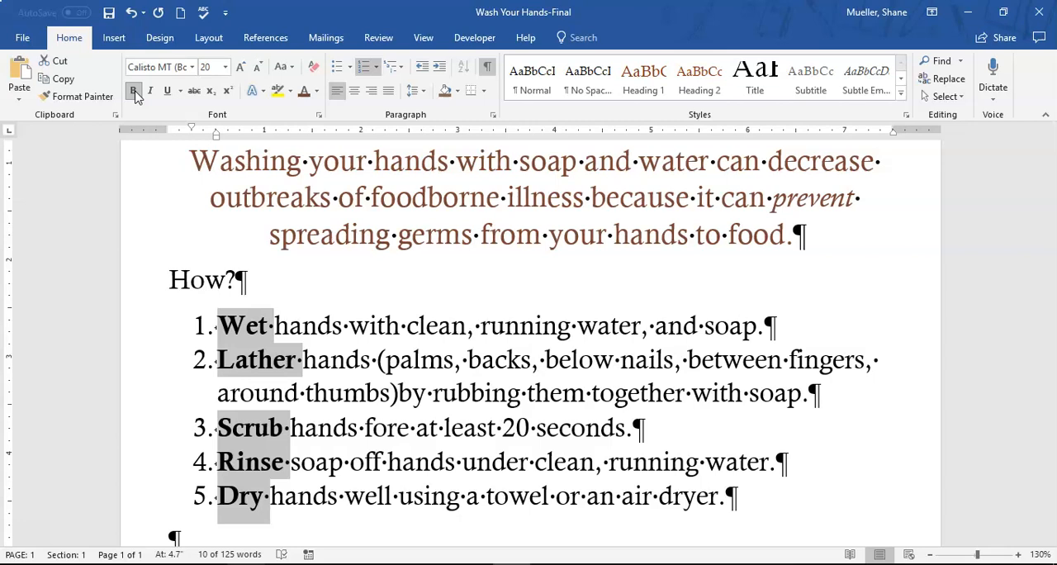
click(484, 310)
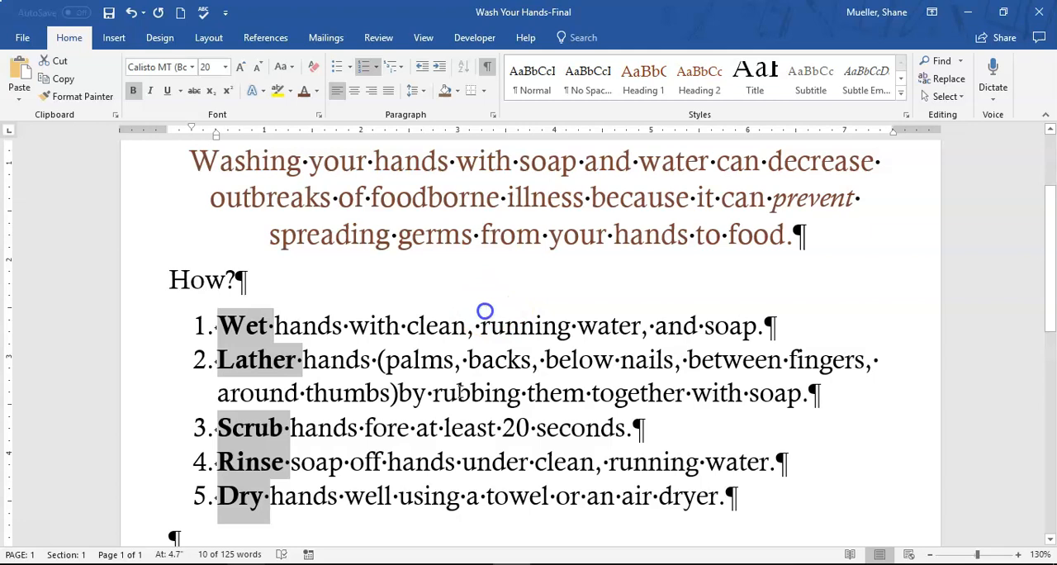
Save the document
scroll(408, 444, up, 1)
scroll(406, 438, down, 1)
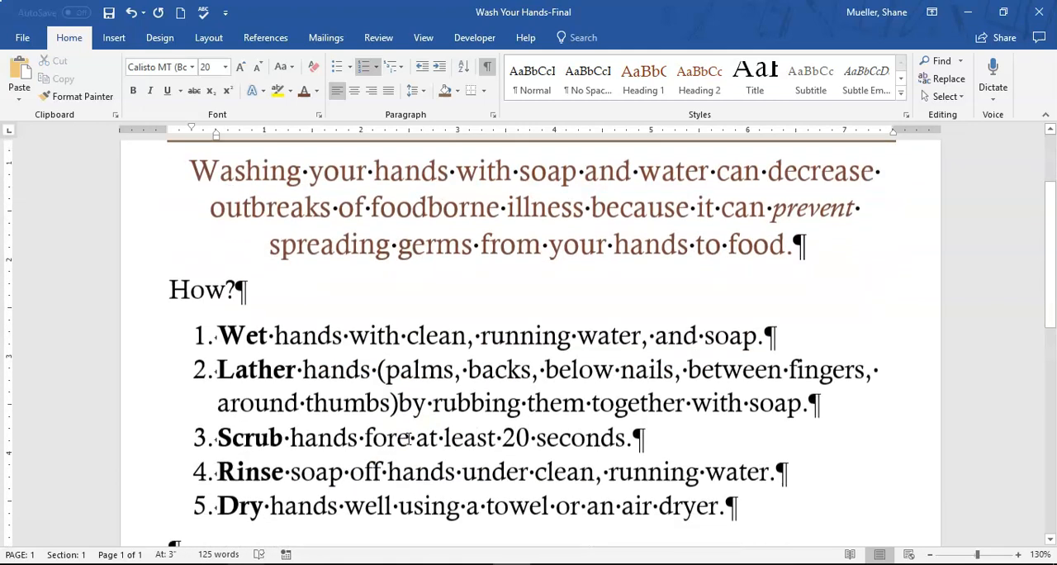
click(110, 12)
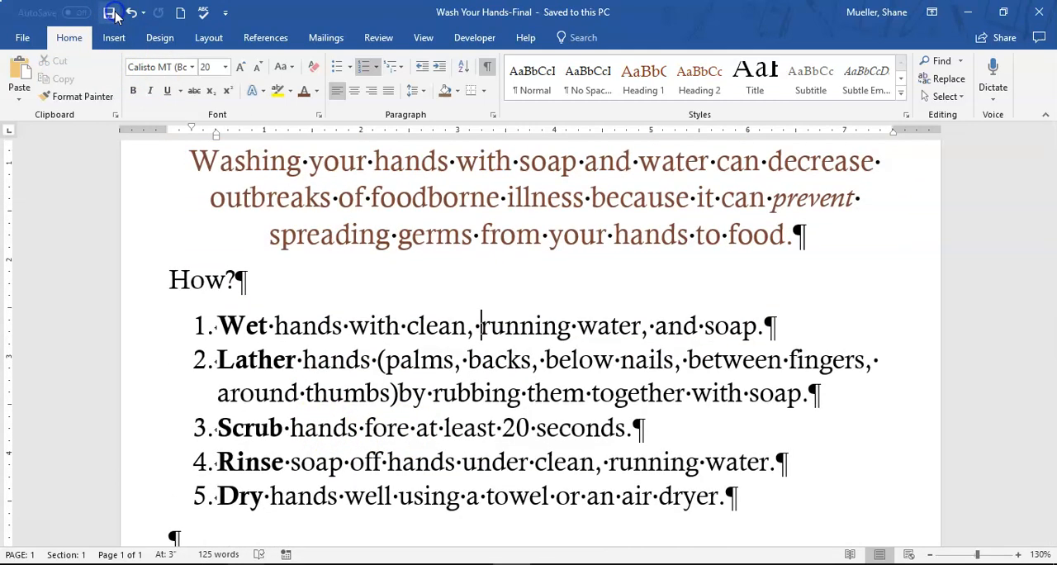
click(312, 101)
click(427, 199)
scroll(437, 239, up, 3)
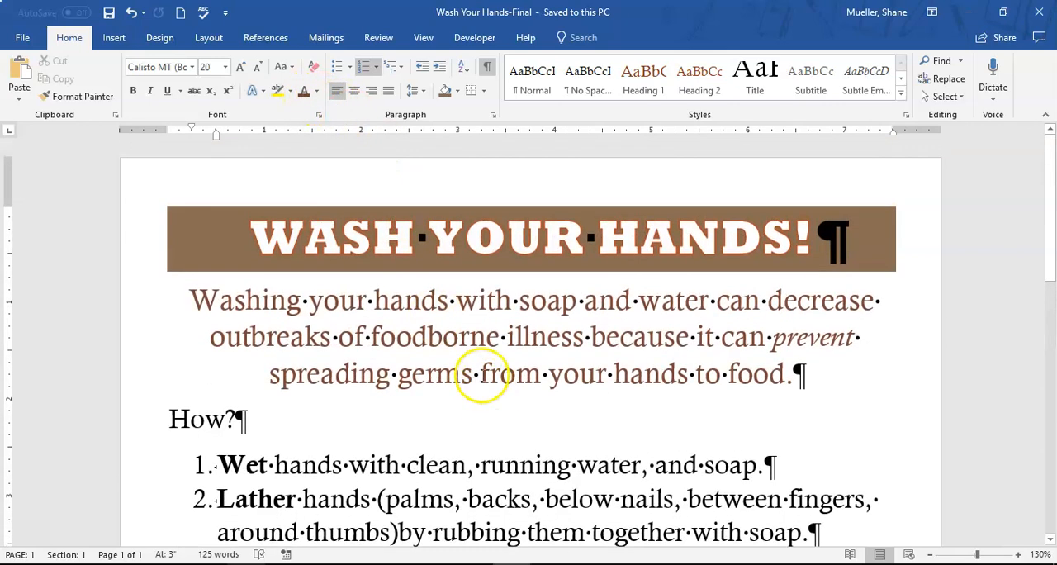
scroll(479, 367, down, 5)
scroll(483, 338, down, 5)
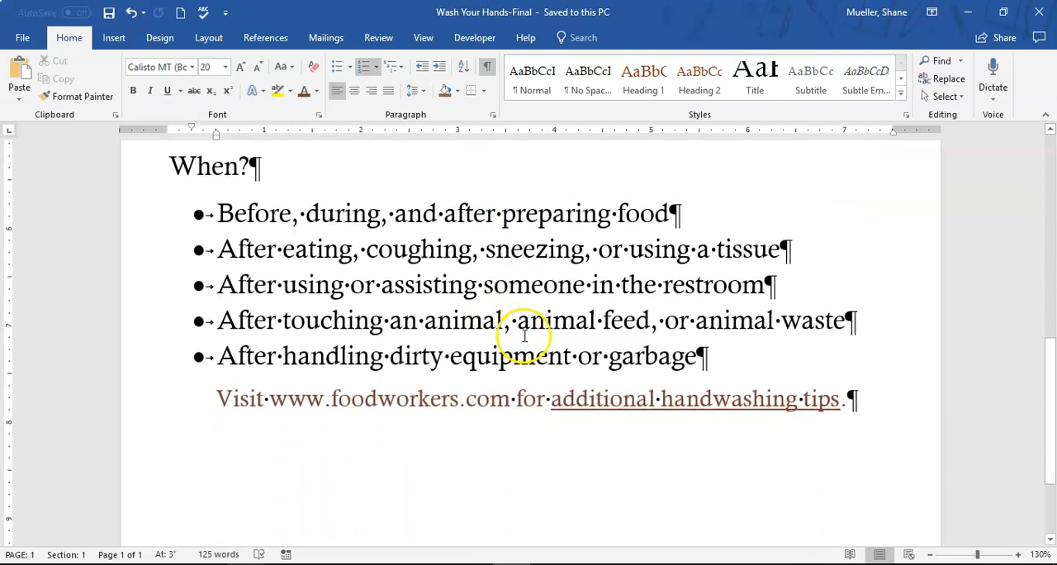
Place the insertion point in the blank paragraph above "When?" and toggle the formatting marks off and back on
scroll(649, 357, up, 5)
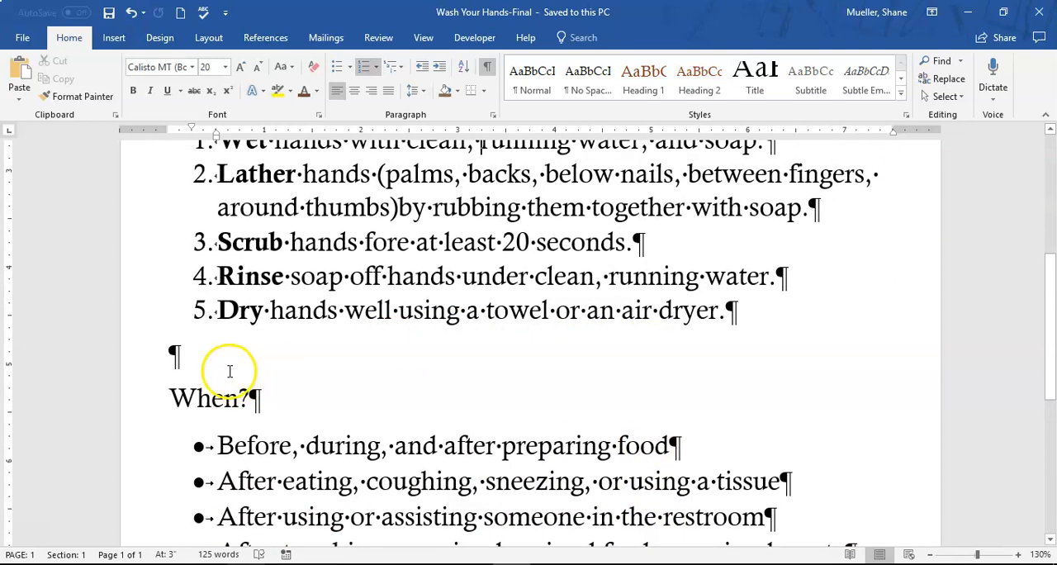
click(178, 355)
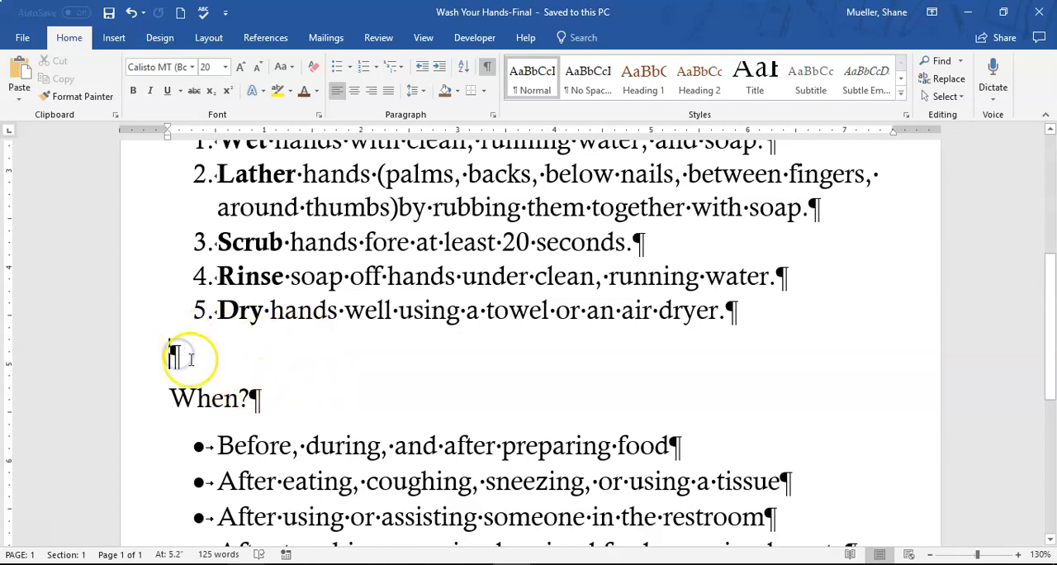
click(487, 67)
click(487, 67)
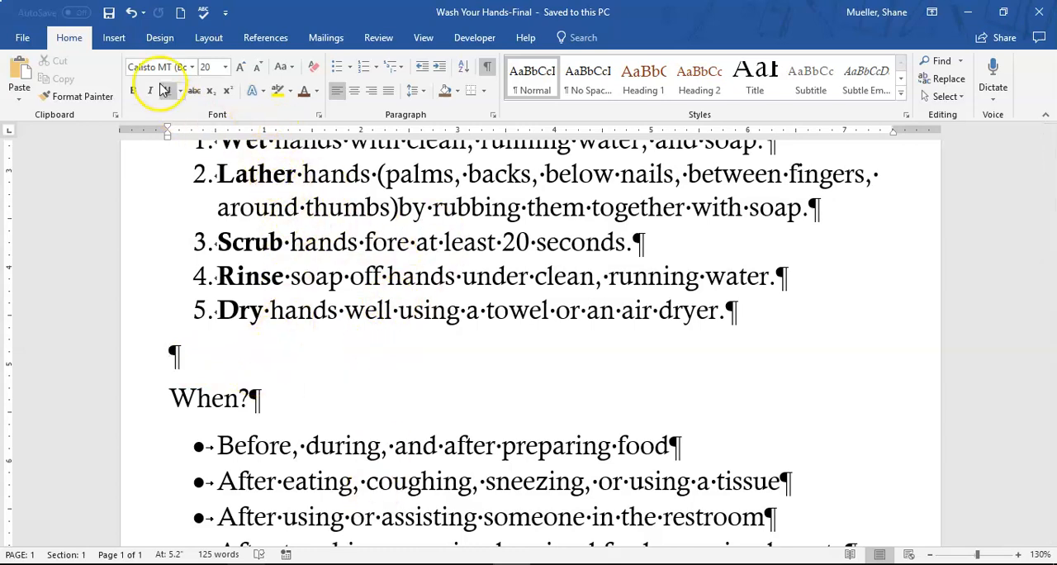
Search the online pictures for "hand washing"
click(113, 38)
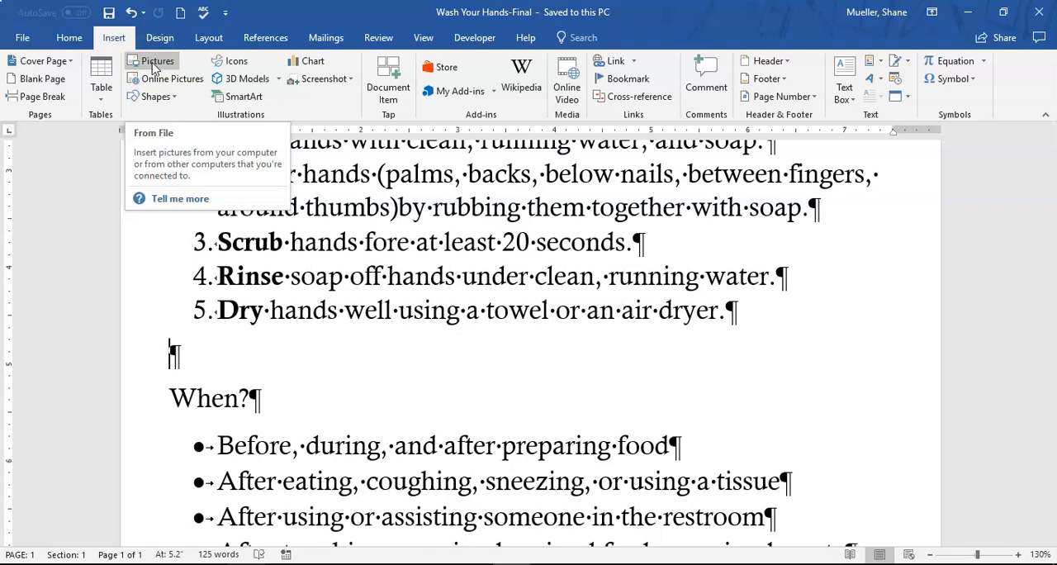
click(172, 78)
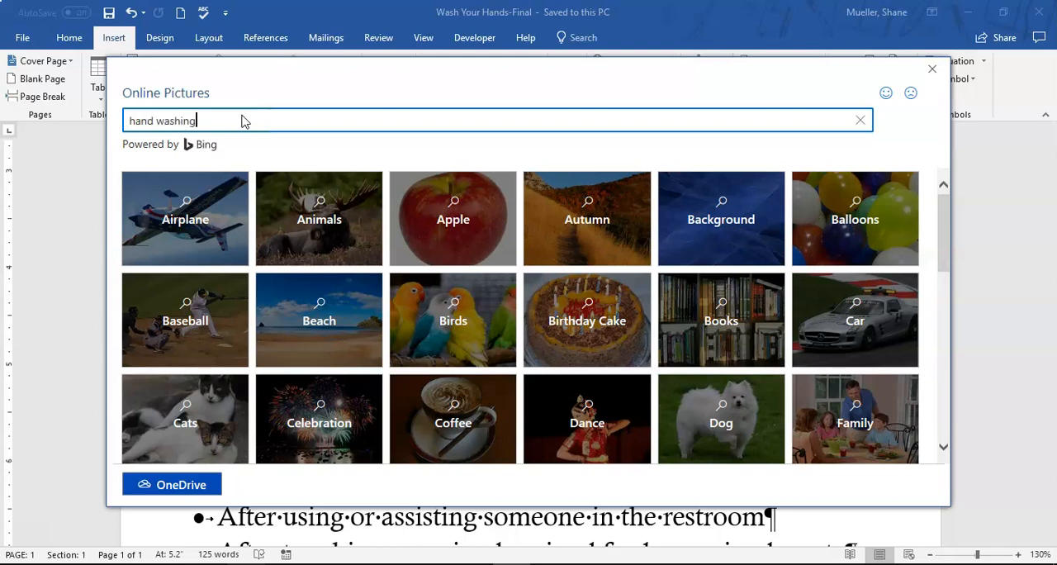
key(Return)
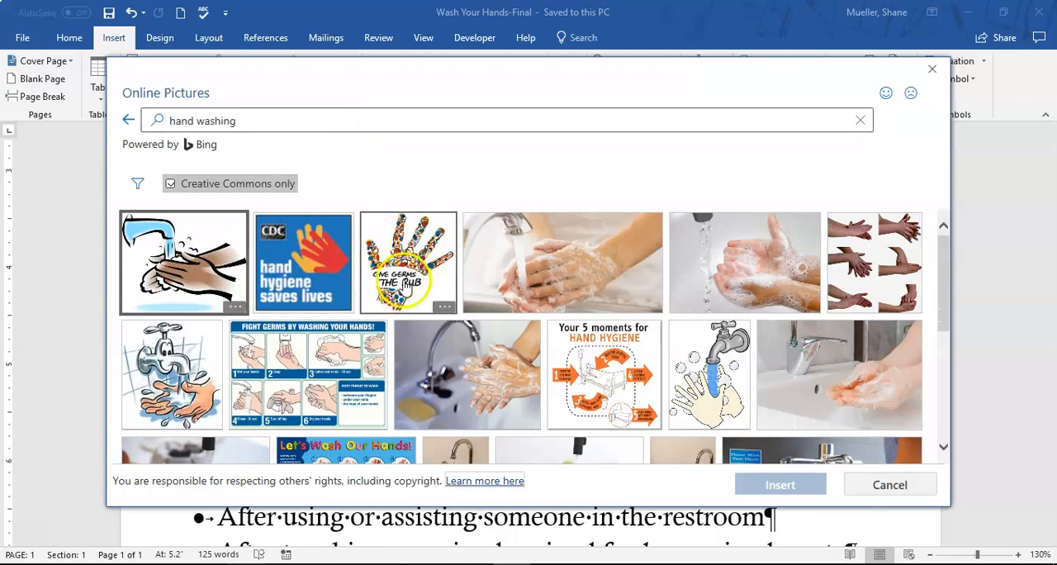
Choose the photo of soapy hands beside a curved faucet, in the second row of the Creative Commons results
scroll(433, 324, down, 2)
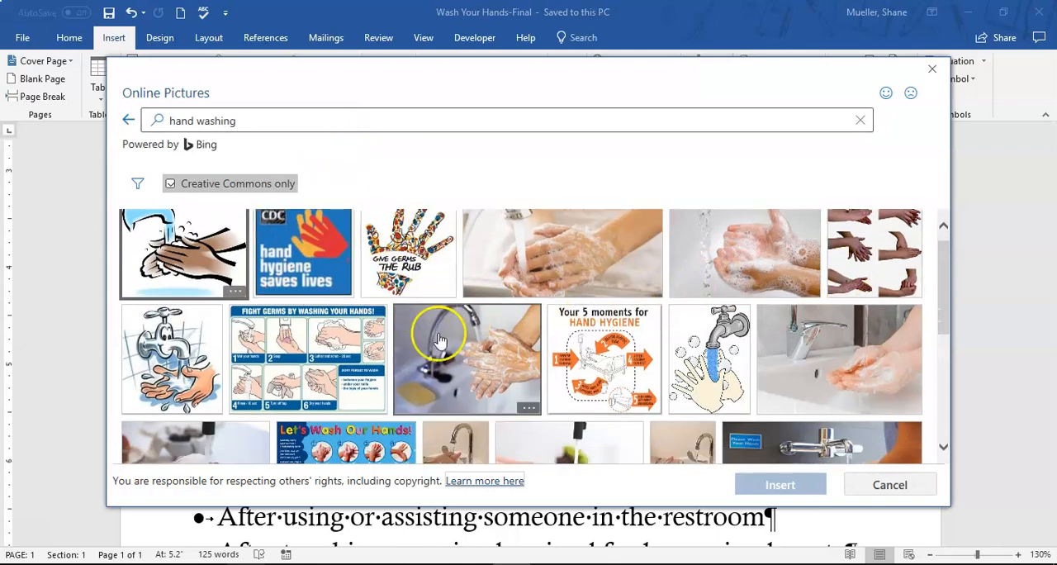
scroll(413, 326, down, 5)
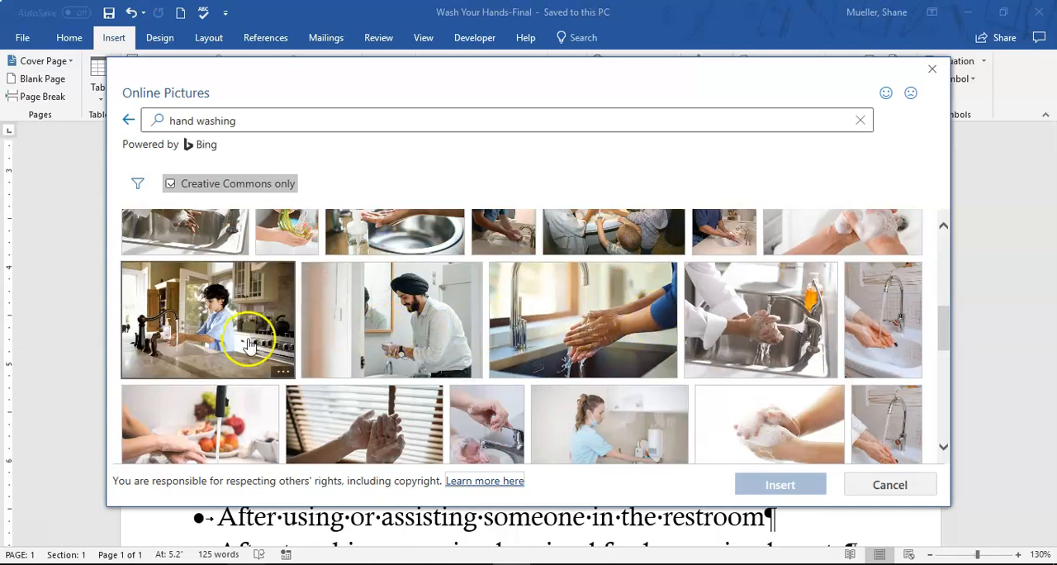
scroll(641, 358, down, 5)
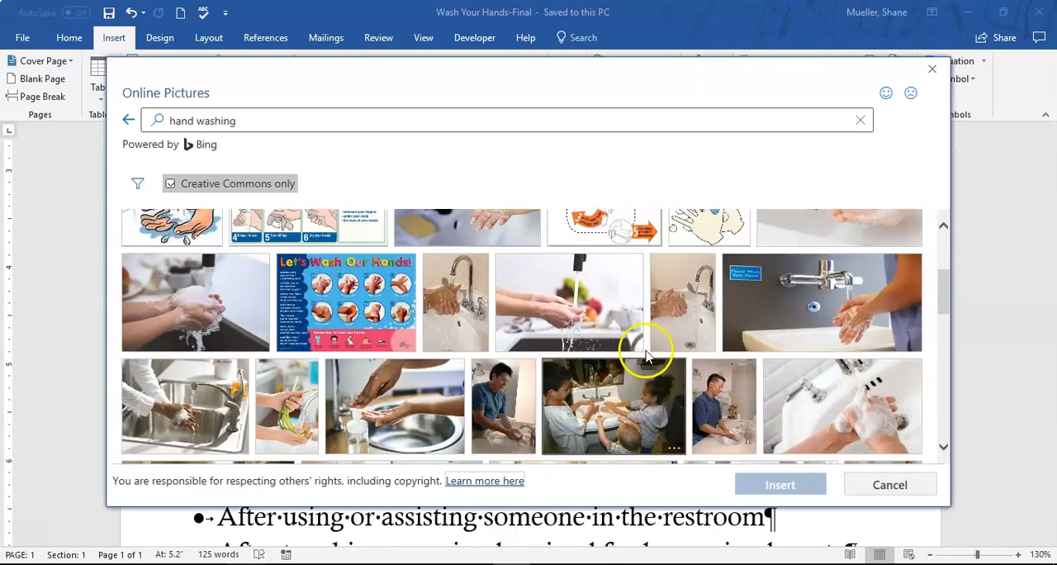
scroll(643, 345, up, 1)
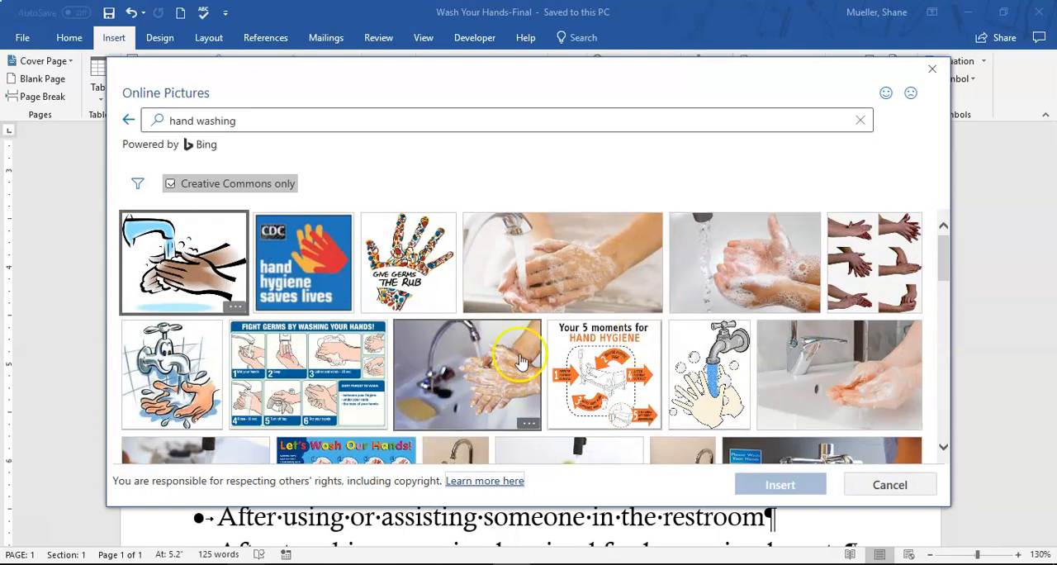
click(467, 366)
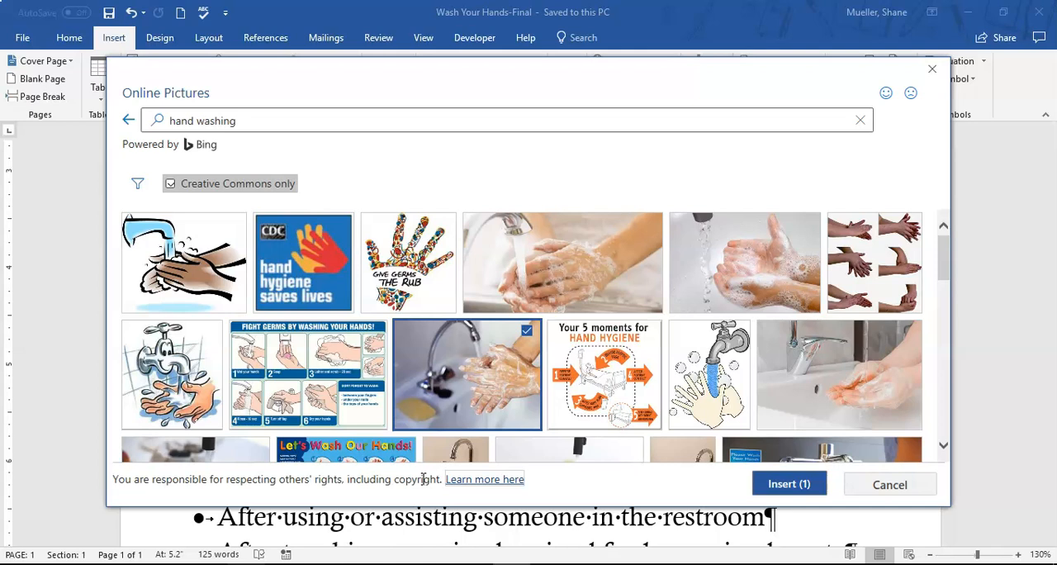
click(169, 184)
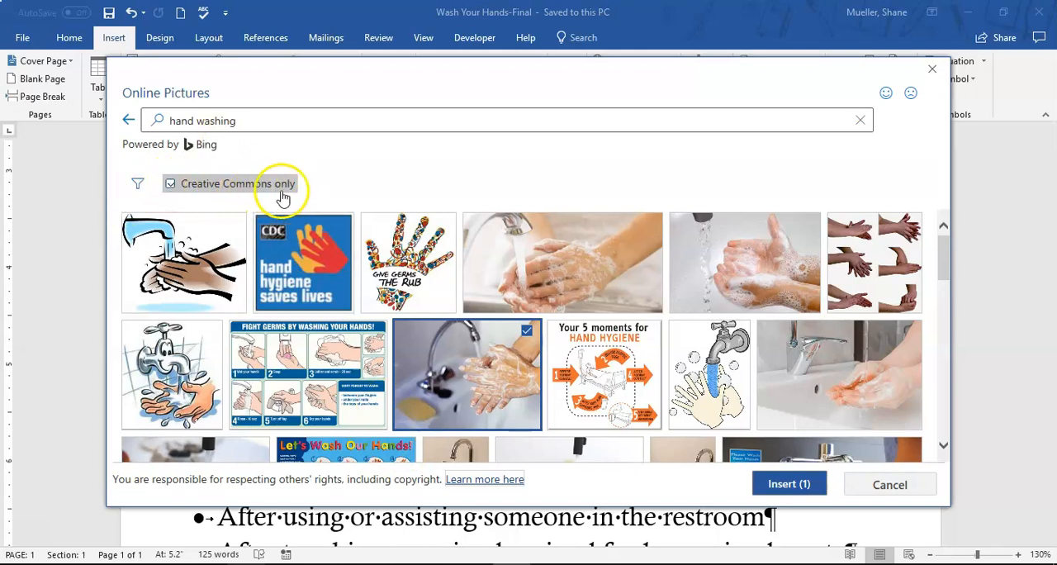
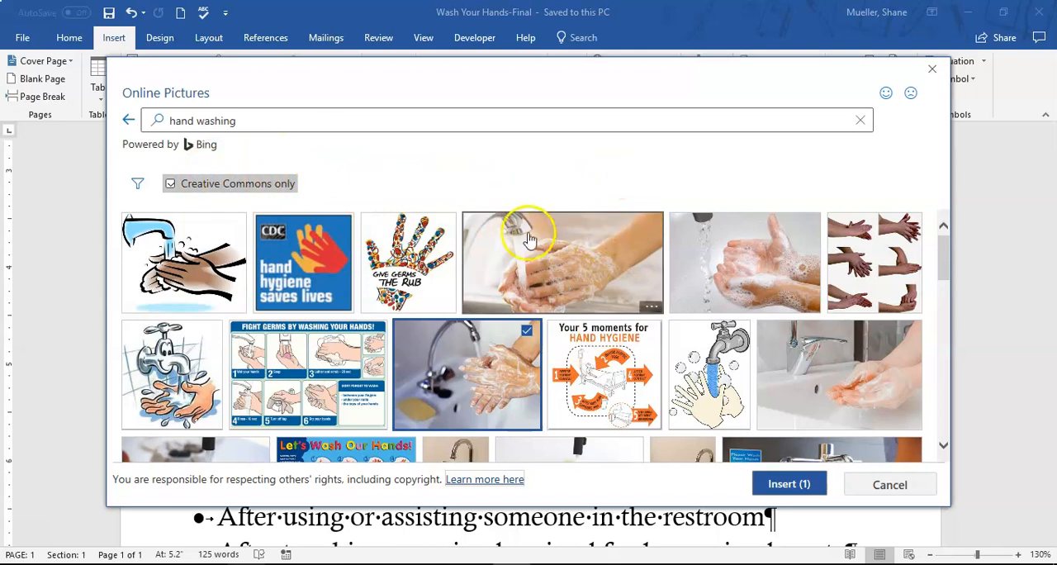
click(552, 241)
click(494, 351)
click(477, 367)
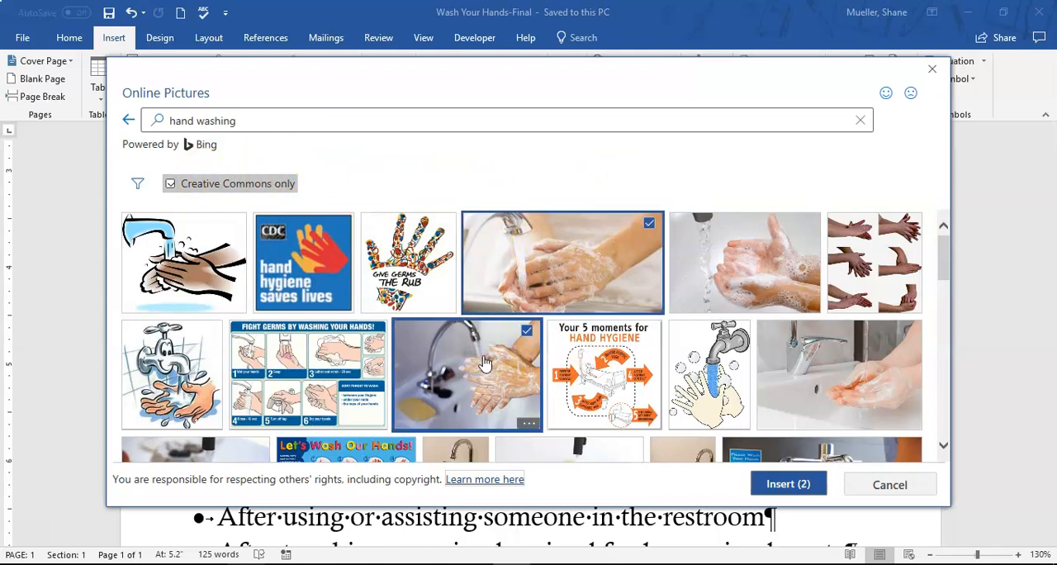
click(649, 227)
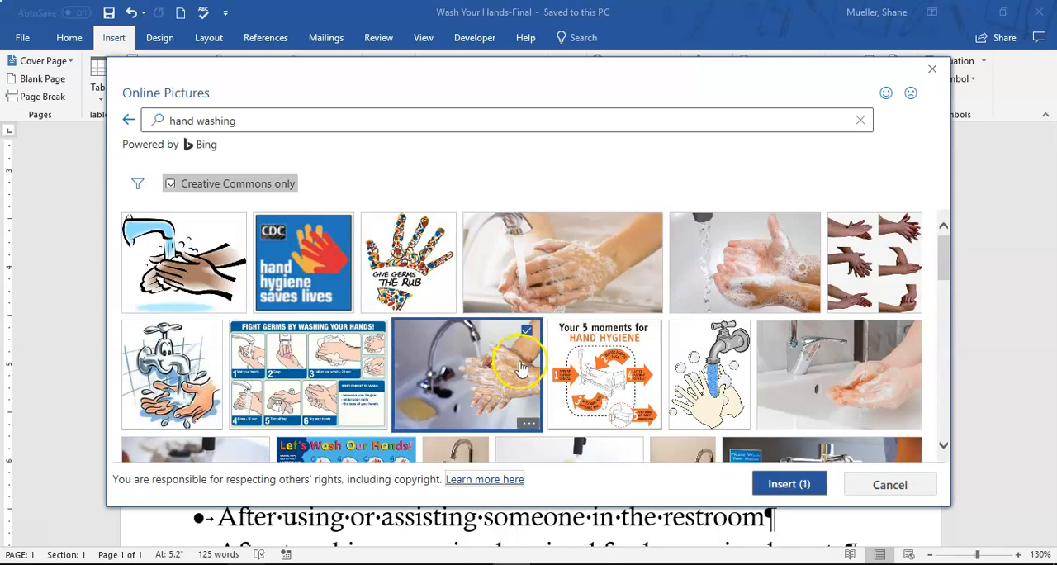
Insert the selected hand-washing photo above "When?" and delete the attribution caption beneath it
click(788, 484)
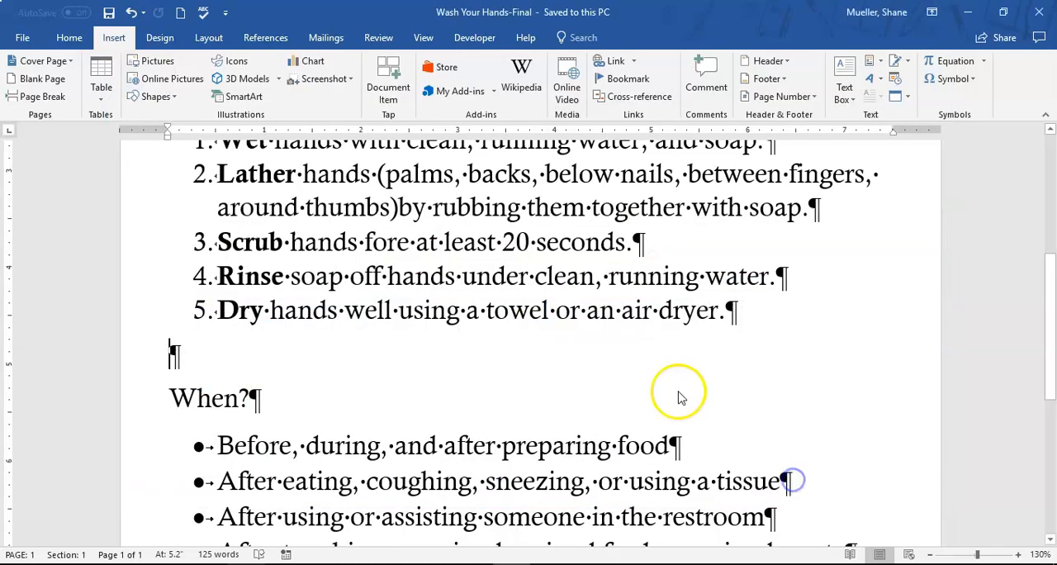
scroll(621, 382, down, 3)
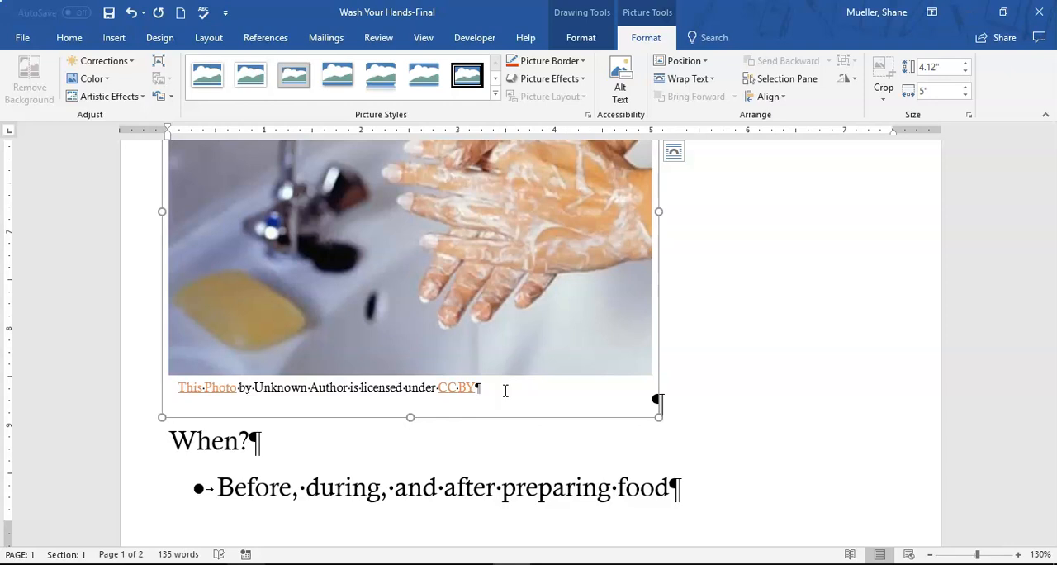
click(243, 385)
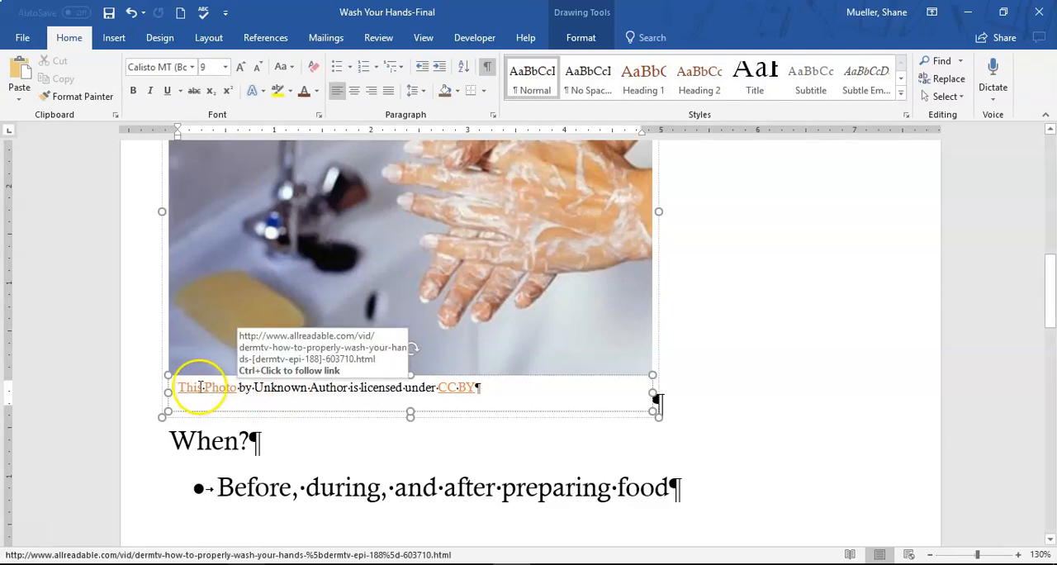
scroll(707, 285, up, 5)
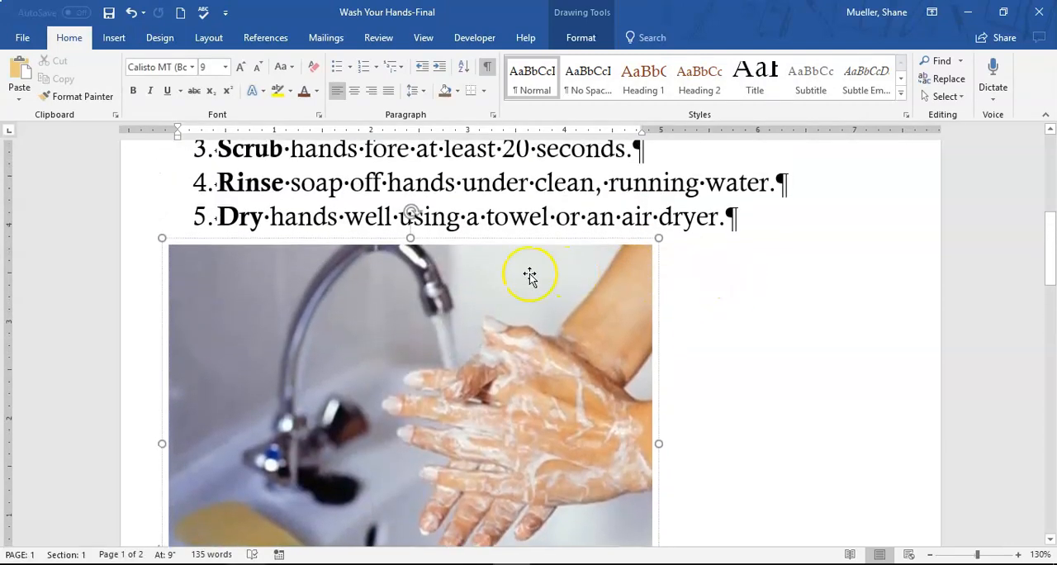
scroll(657, 250, down, 4)
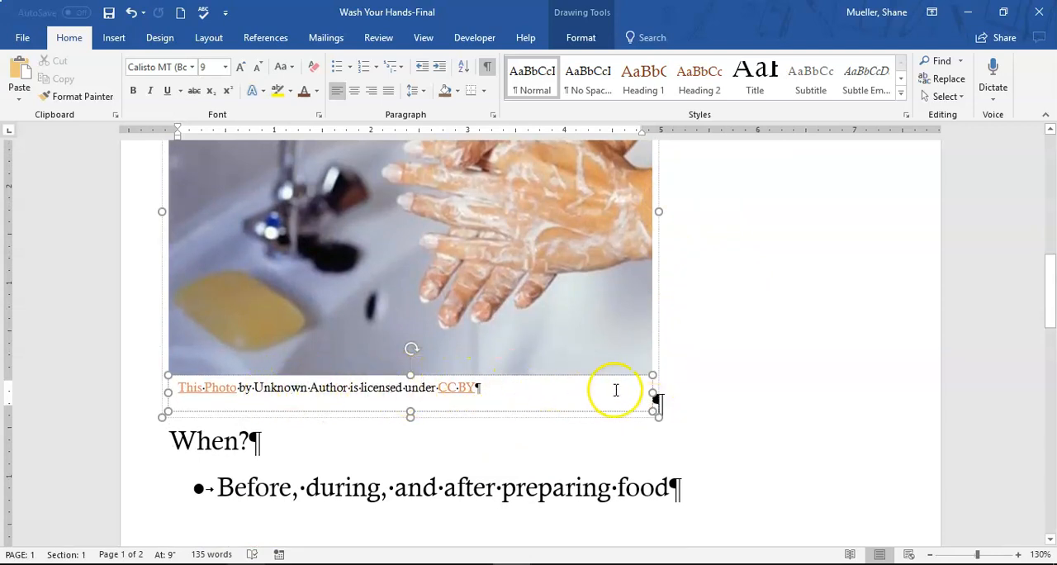
click(547, 375)
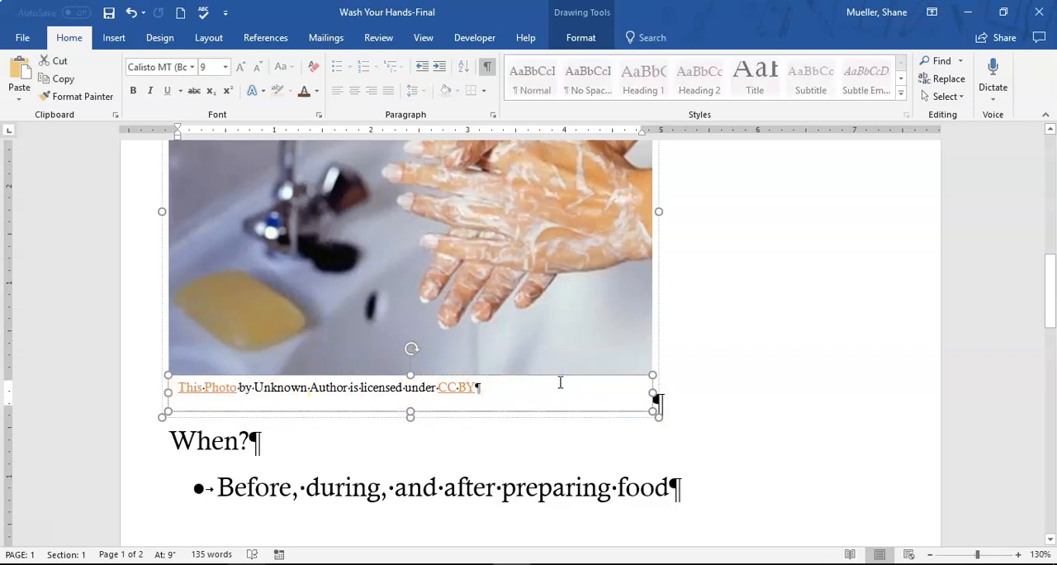
click(553, 376)
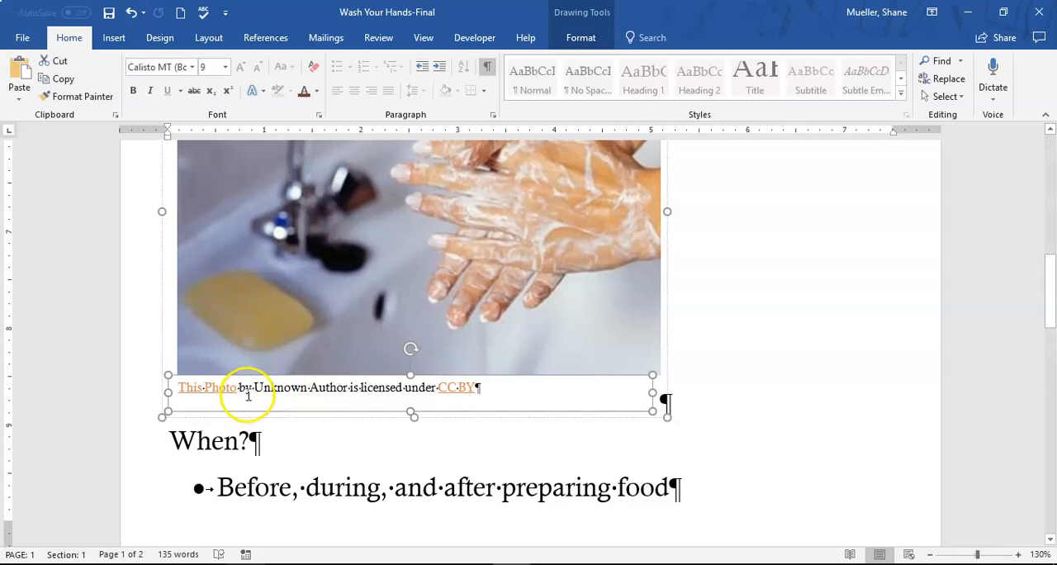
key(Delete)
scroll(247, 394, up, 2)
scroll(673, 339, down, 3)
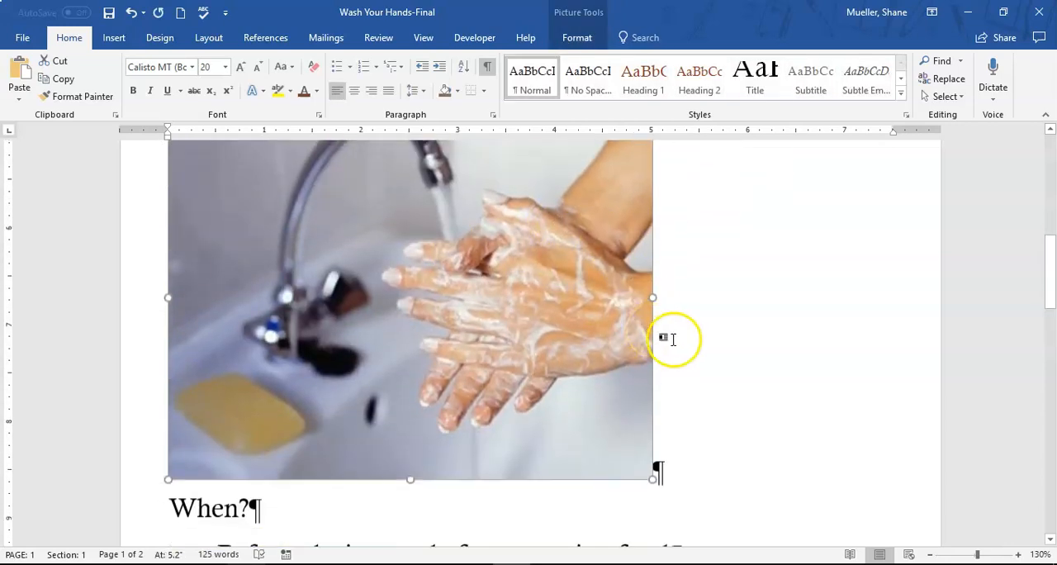
scroll(673, 339, down, 2)
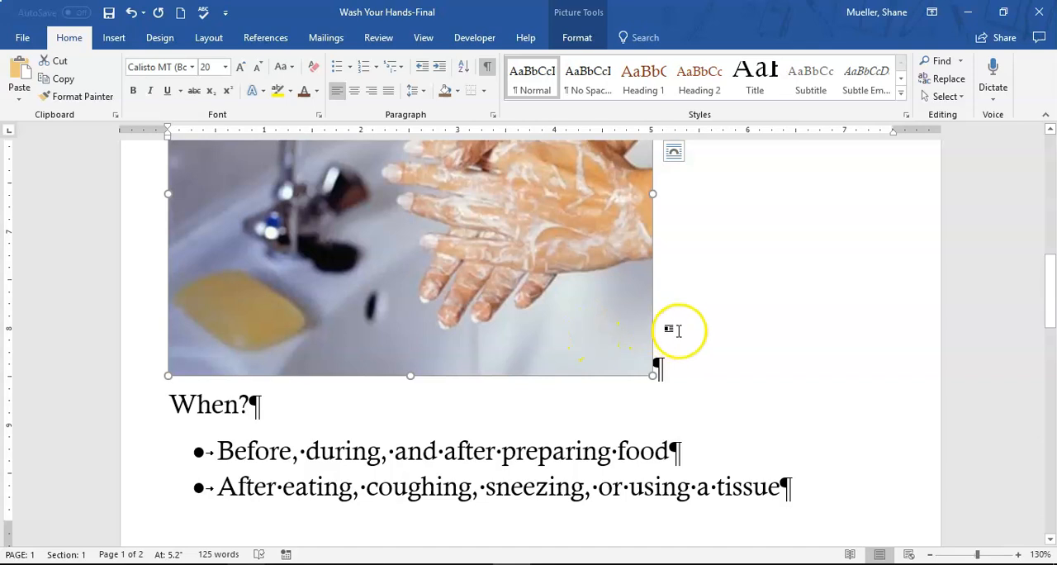
scroll(679, 331, up, 3)
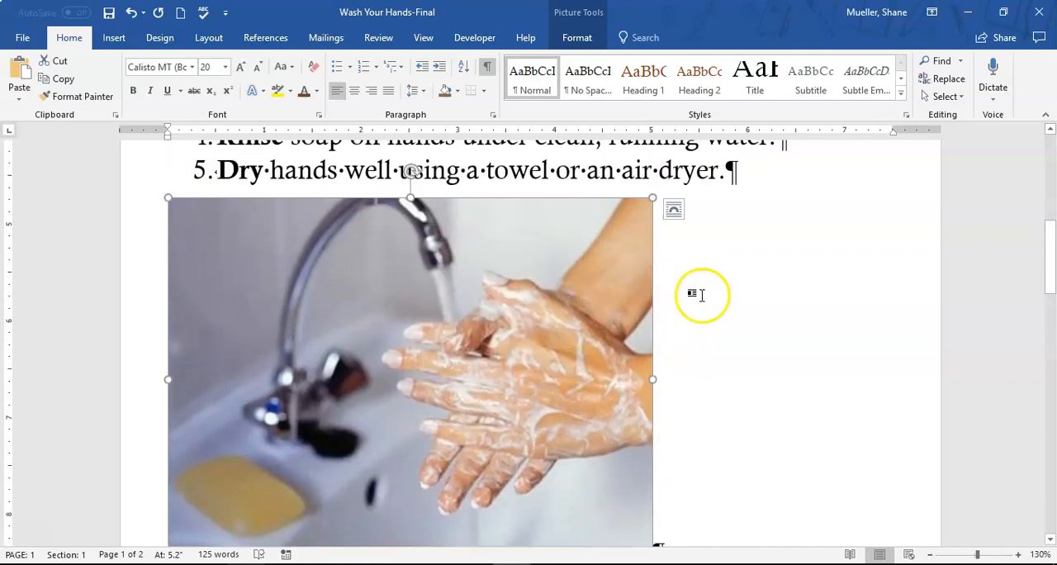
scroll(701, 294, down, 4)
scroll(679, 297, up, 3)
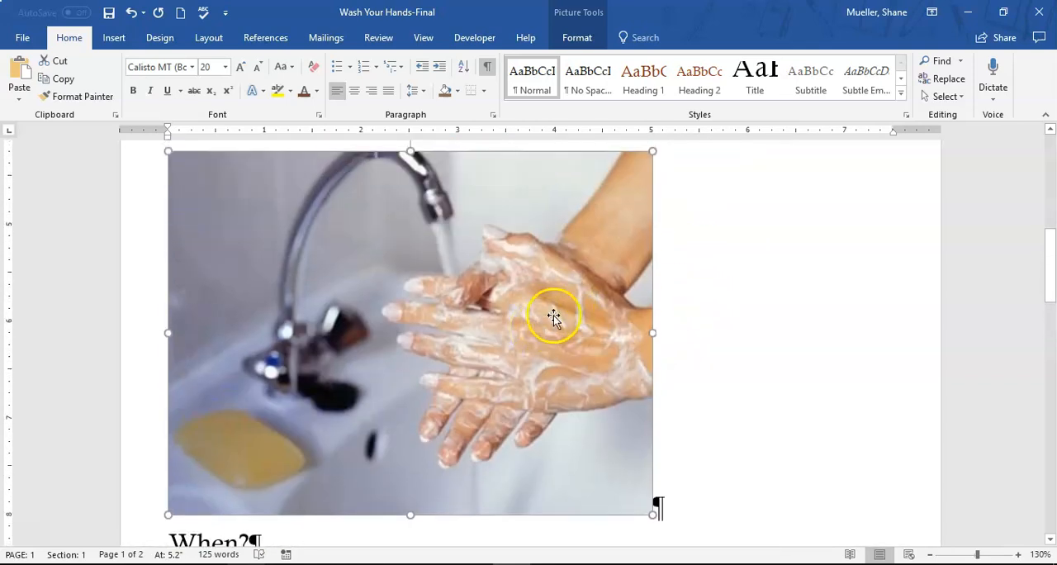
scroll(528, 320, up, 1)
scroll(413, 339, down, 1)
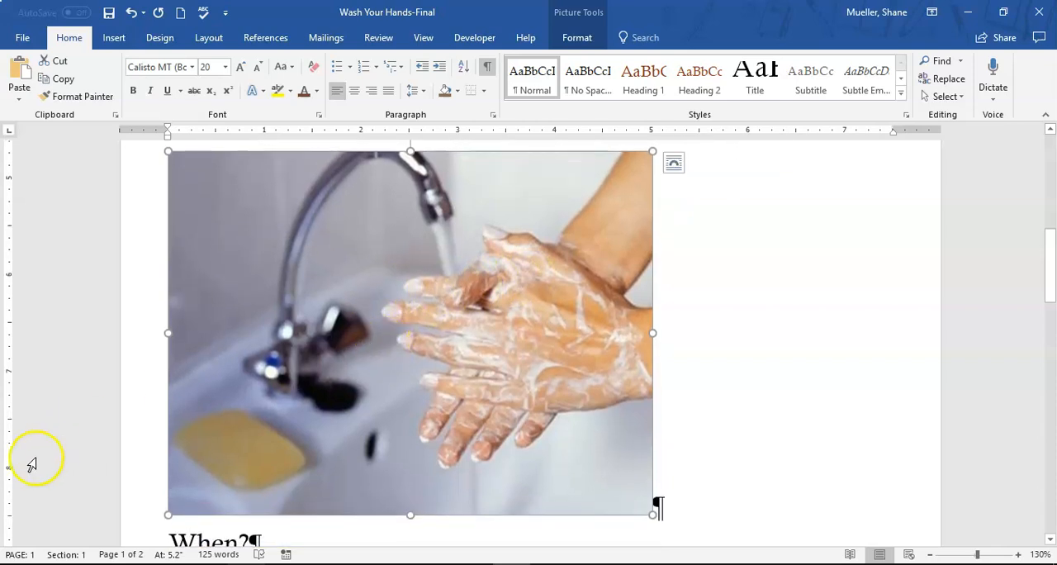
click(37, 538)
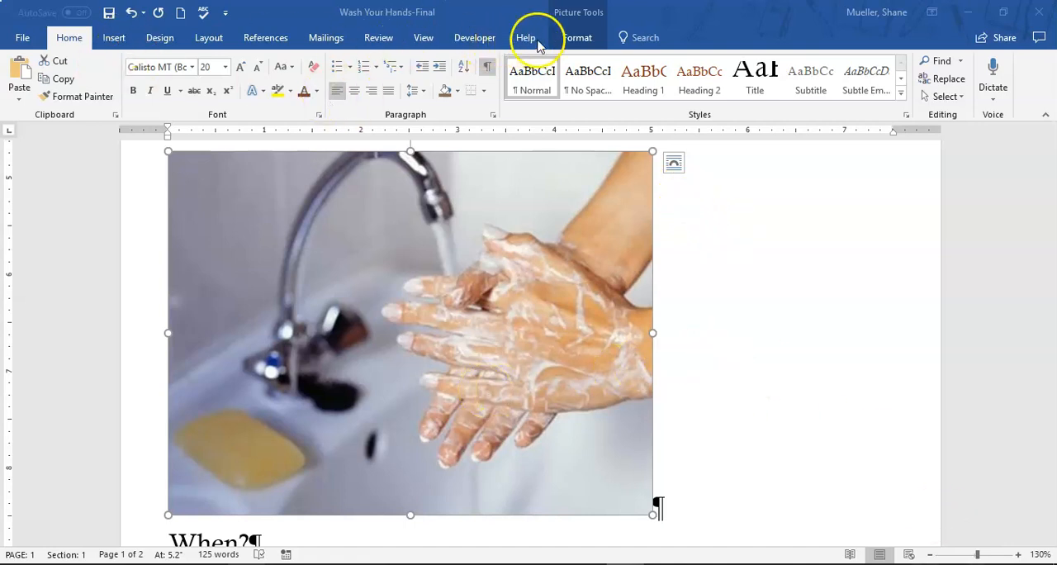
Zoom the view to One Page and examine how the inserted picture affects the layout across the pages
click(423, 37)
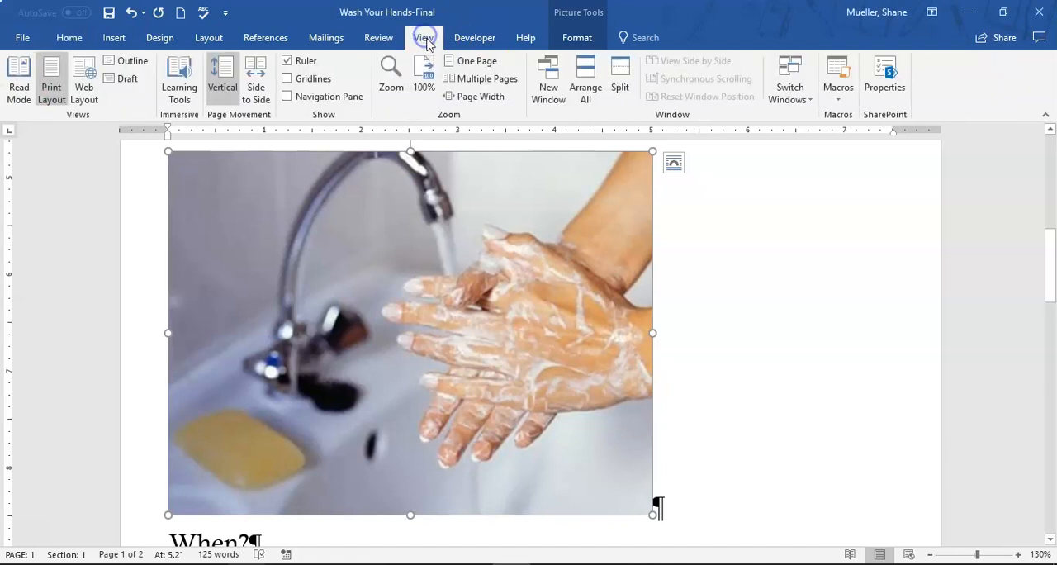
click(483, 66)
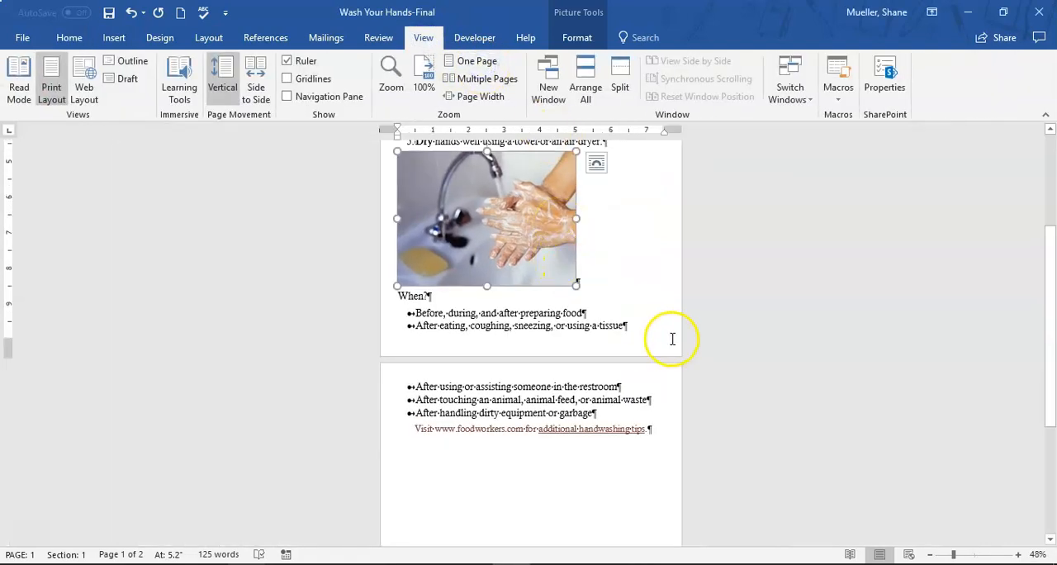
scroll(652, 336, up, 2)
scroll(669, 337, up, 4)
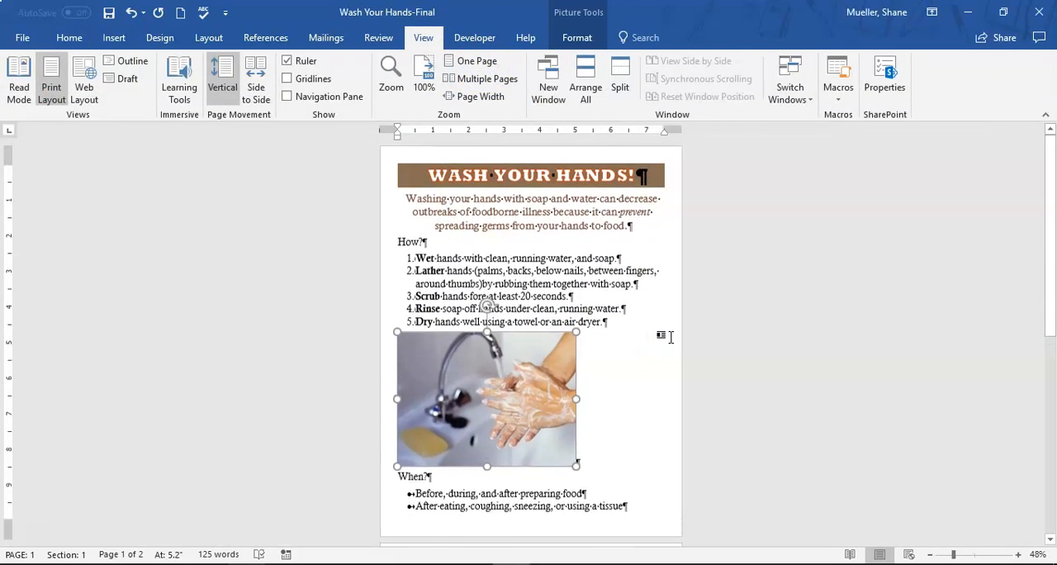
scroll(636, 314, down, 4)
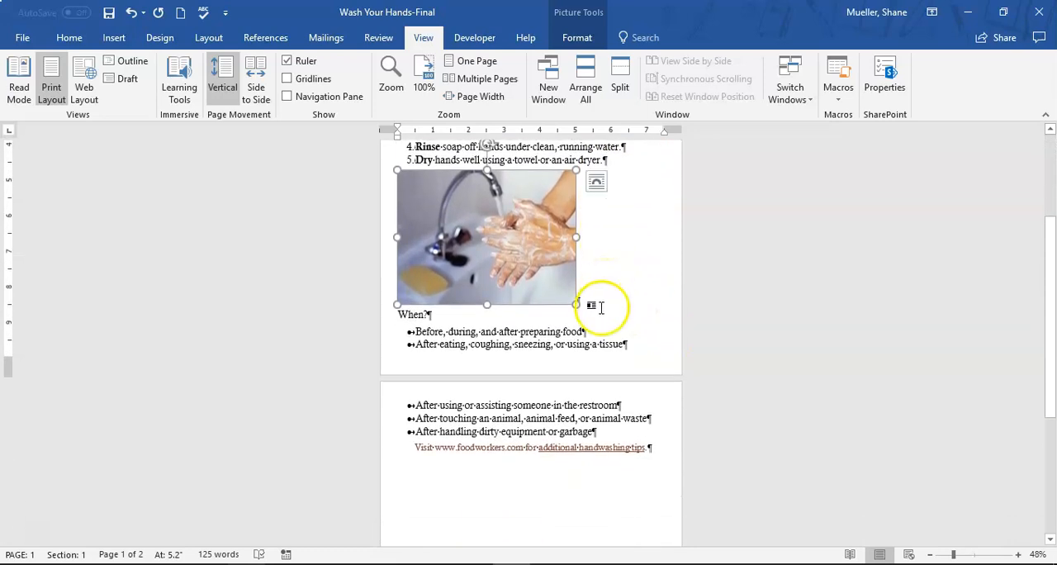
scroll(519, 271, up, 1)
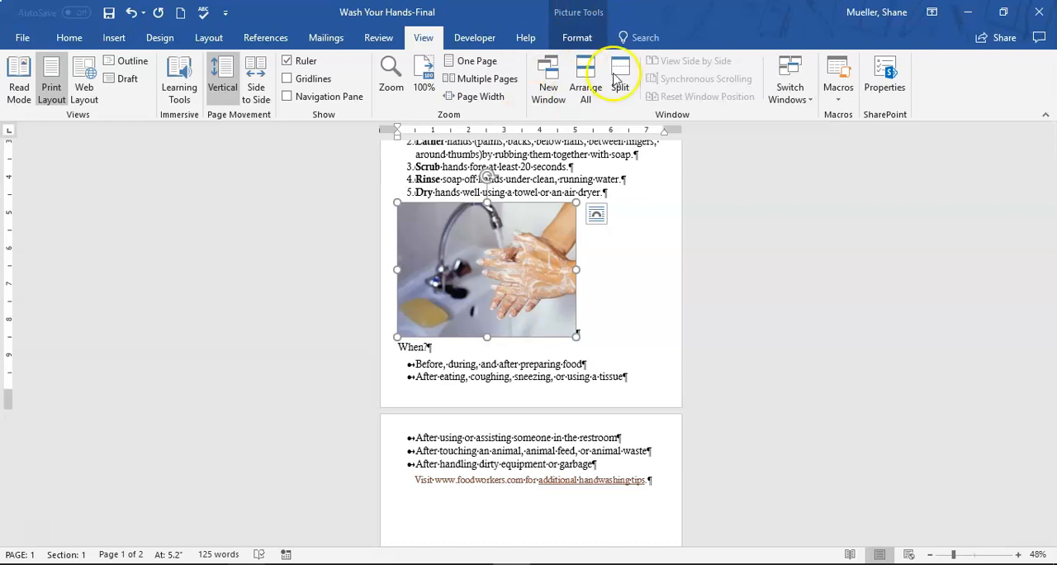
Select the hand-washing picture and center it horizontally between the margins
click(630, 287)
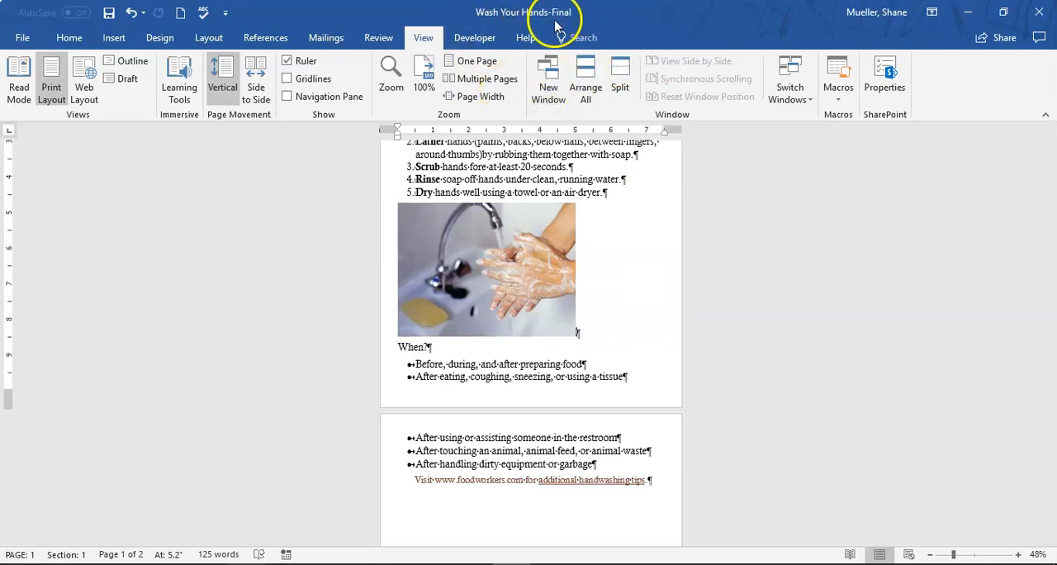
click(543, 226)
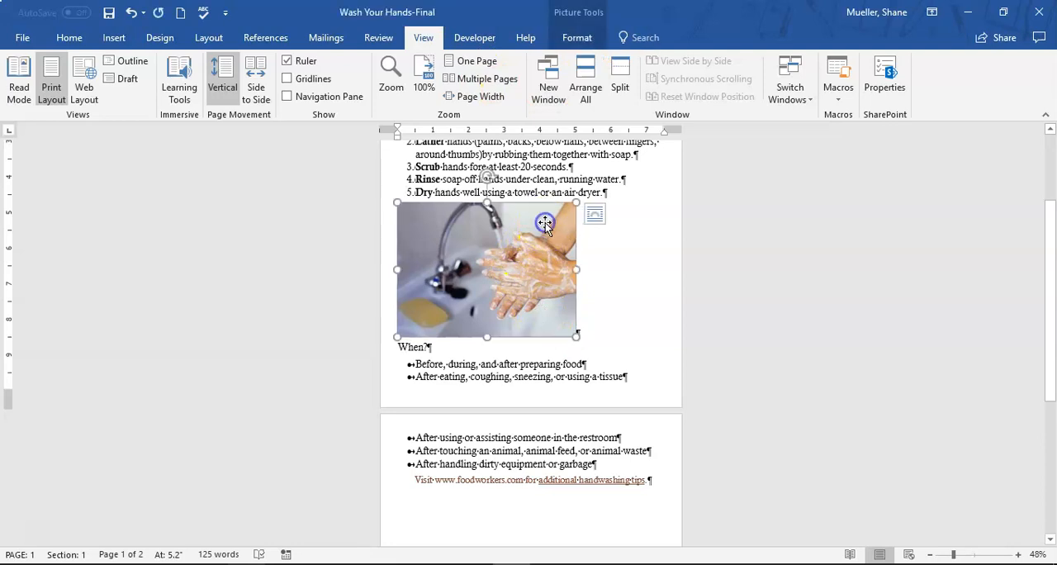
click(583, 42)
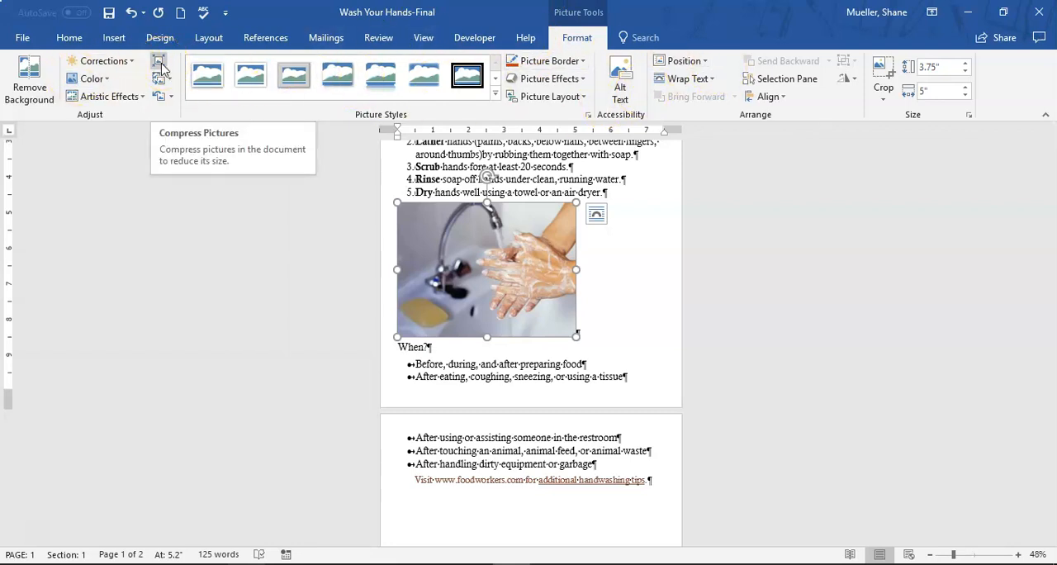
key(ctrl+e)
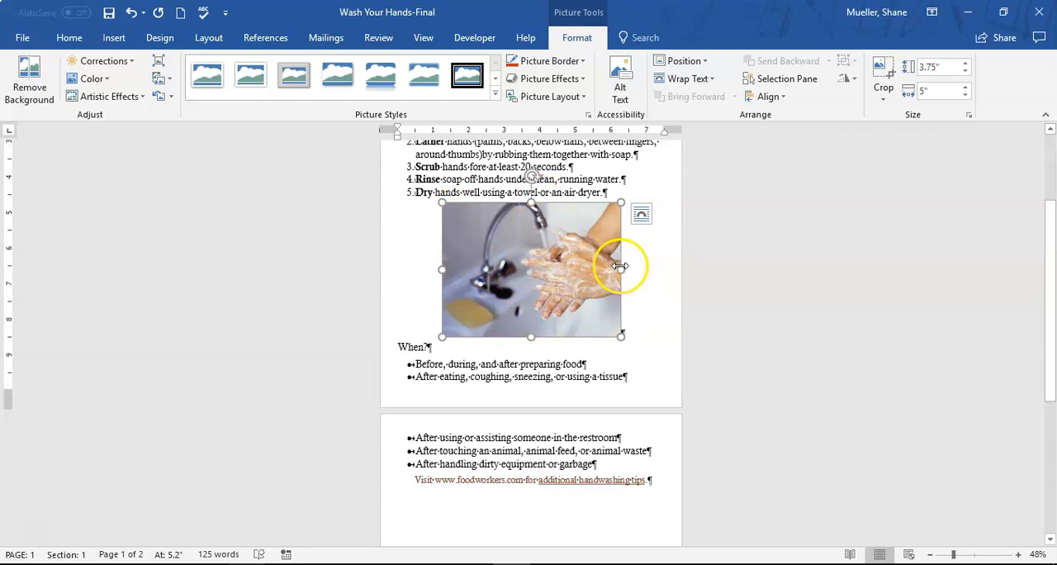
Try narrowing the picture to 4.87" and, separately, stretching its height to 3.77", undoing each change
mouse_move(625, 268)
mouse_down()
mouse_move(562, 261)
mouse_move(537, 271)
mouse_move(623, 255)
mouse_move(500, 252)
mouse_move(668, 253)
mouse_move(498, 259)
mouse_move(619, 254)
mouse_up()
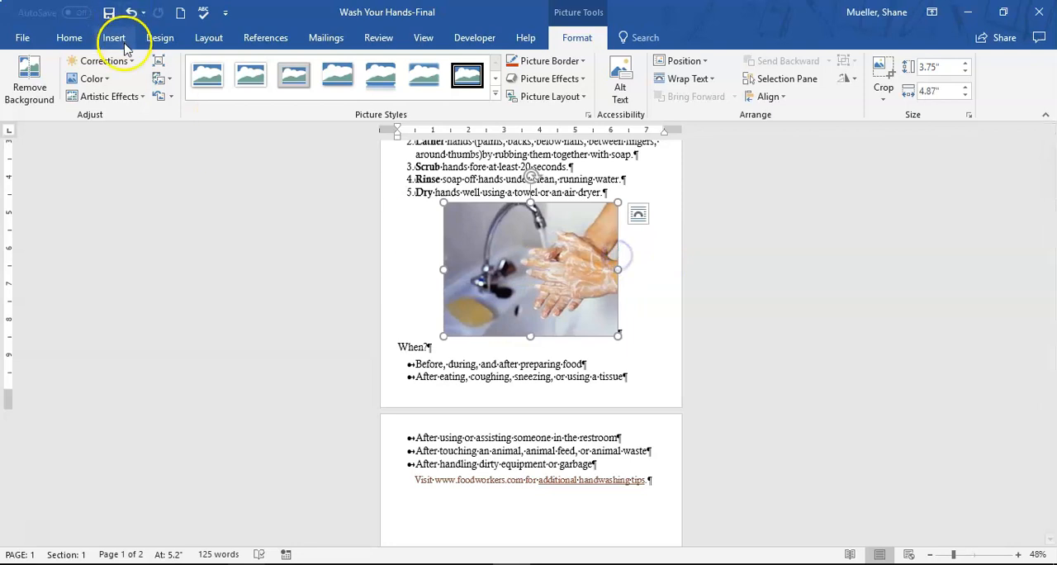
click(130, 12)
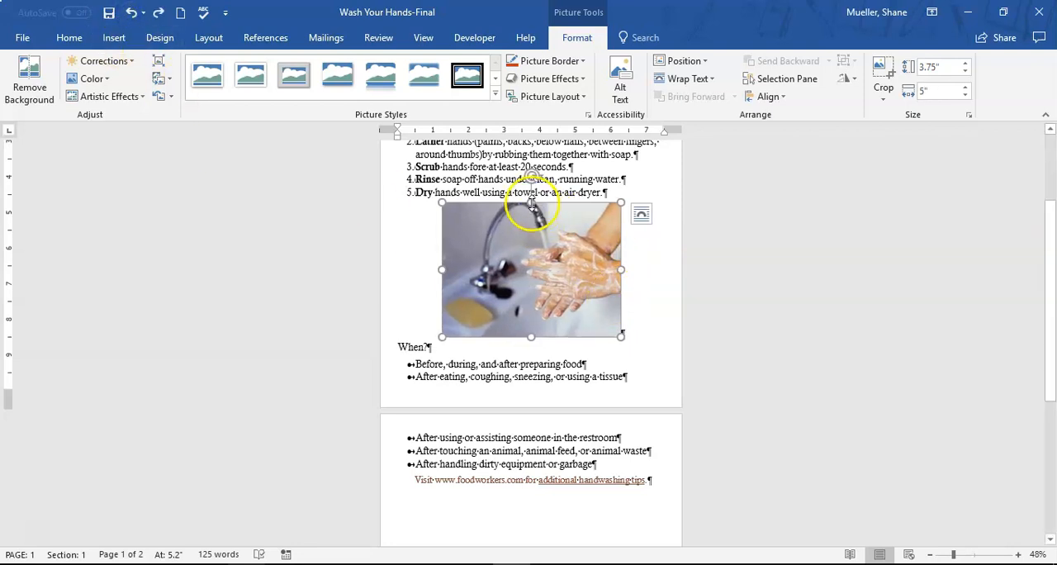
mouse_move(533, 204)
mouse_down()
mouse_move(531, 253)
mouse_move(531, 172)
mouse_move(532, 252)
mouse_move(531, 203)
mouse_up()
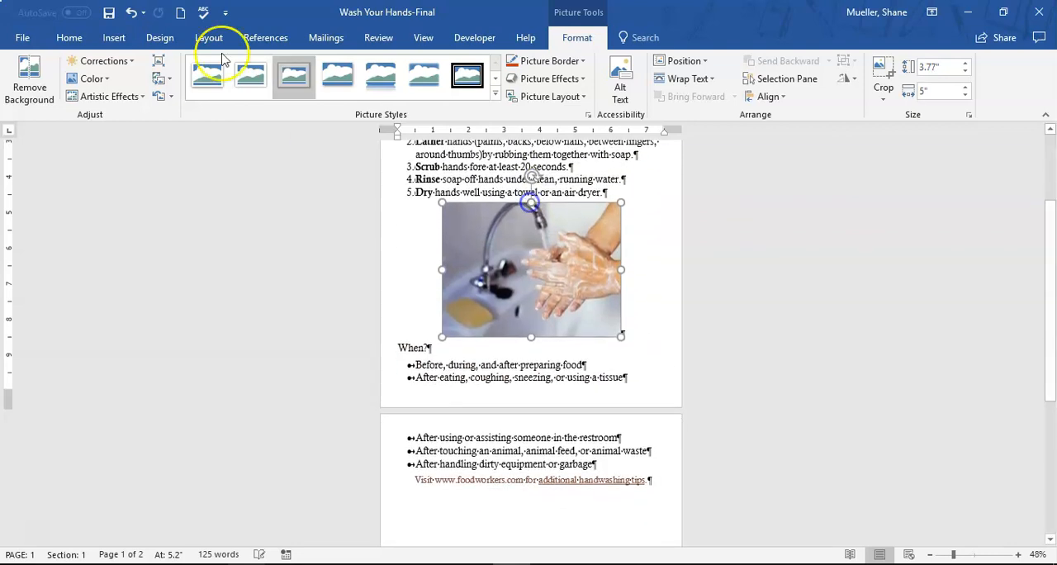
click(131, 13)
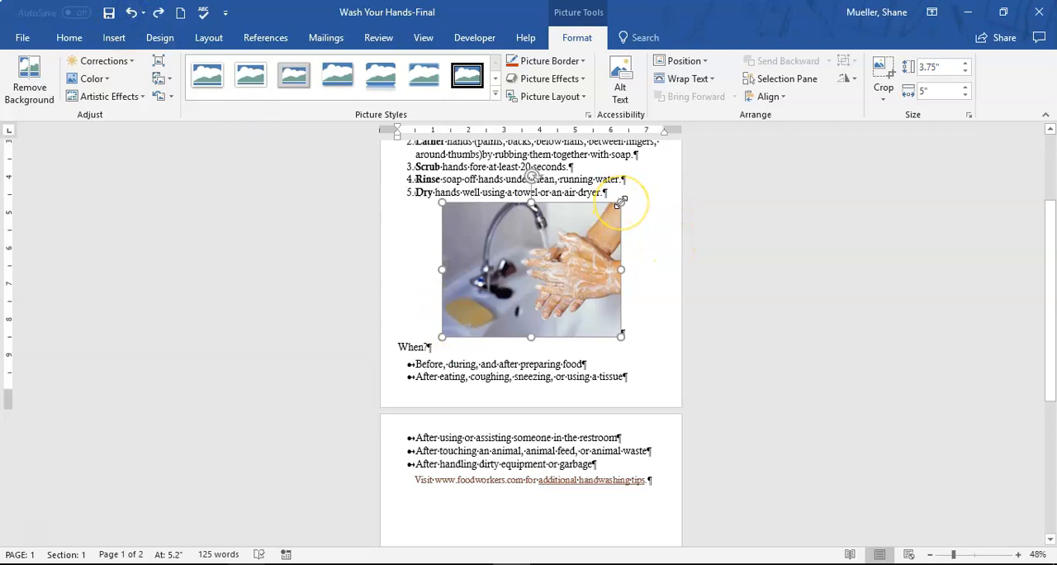
Scale the centered picture down proportionally, finishing at 3" wide by 2.25" tall
drag(621, 201, 527, 251)
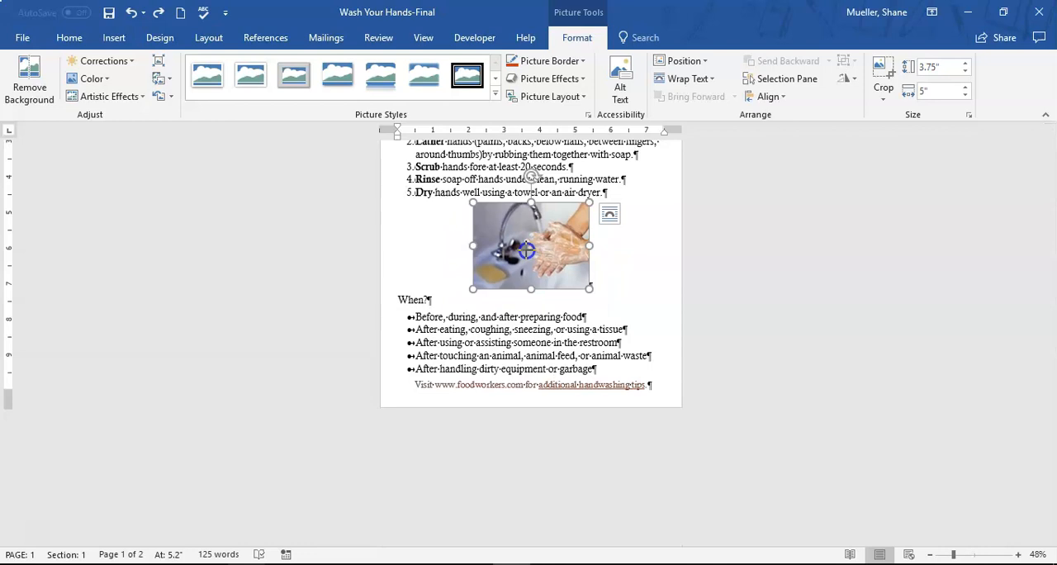
drag(526, 249, 517, 252)
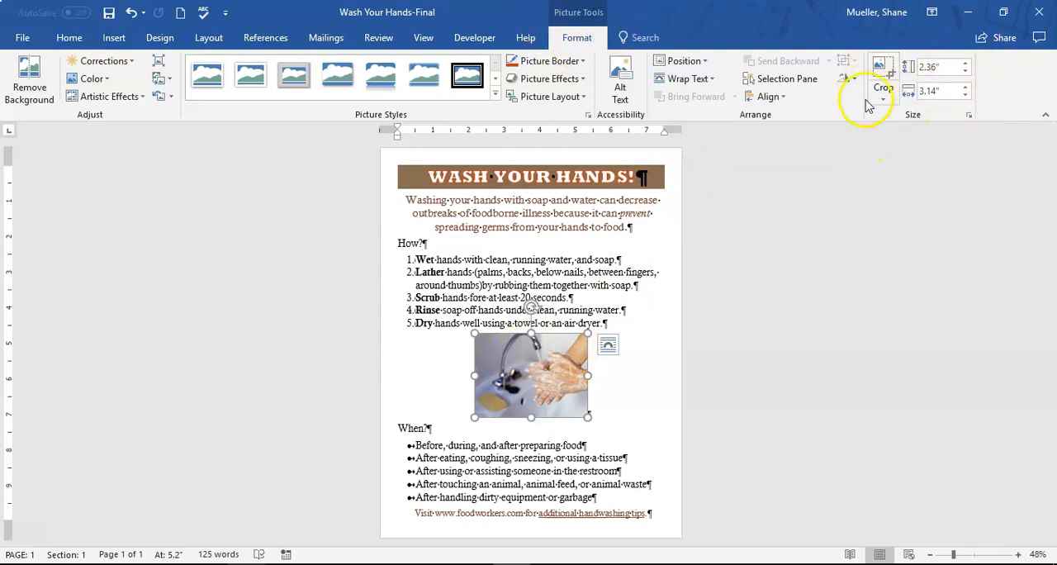
click(963, 70)
click(965, 74)
click(966, 74)
click(966, 74)
click(966, 75)
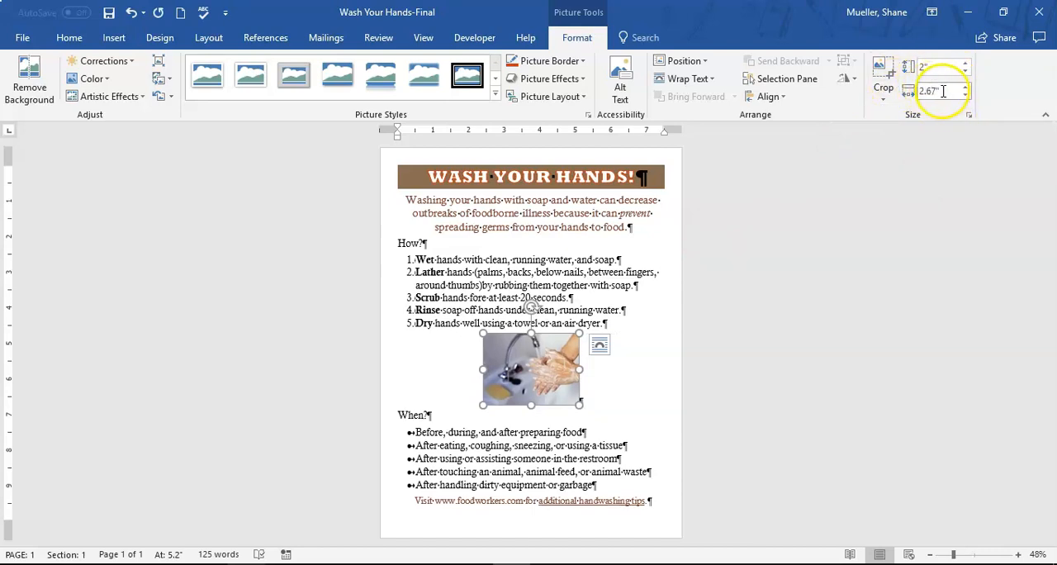
click(963, 87)
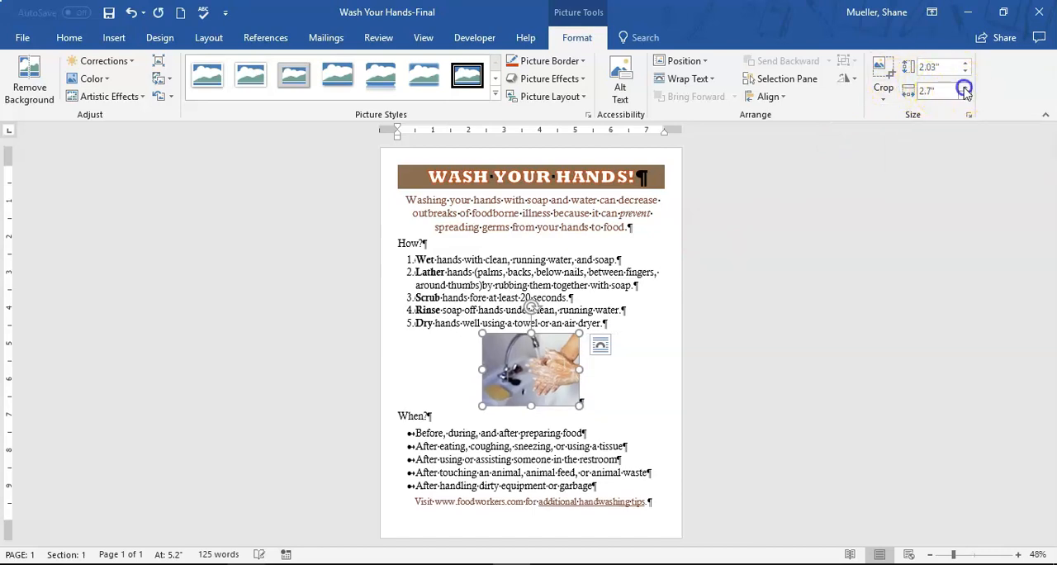
click(964, 87)
click(964, 88)
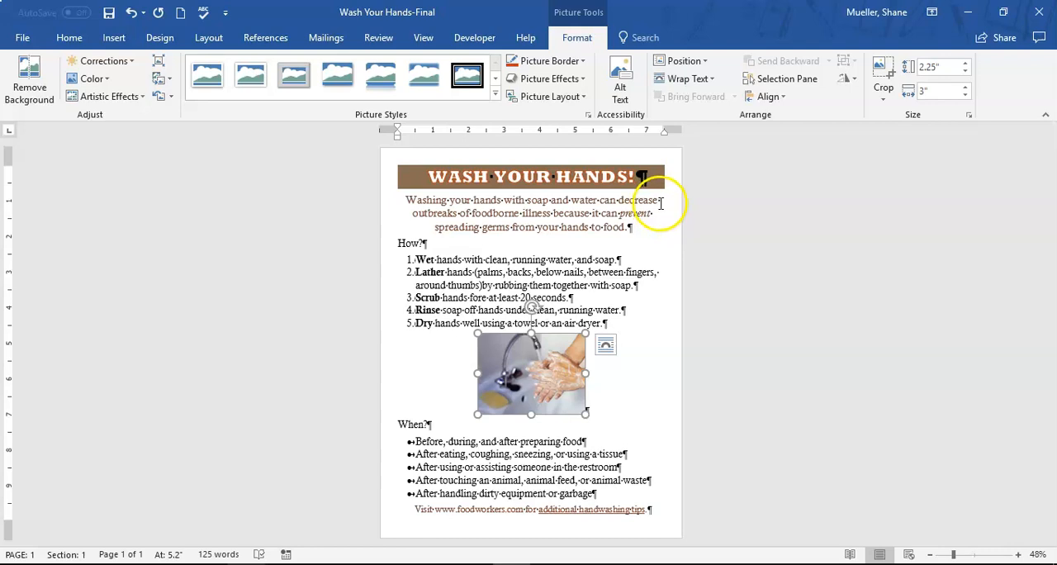
Zoom the view to Page Width and bring the resized picture into view
click(424, 38)
click(474, 96)
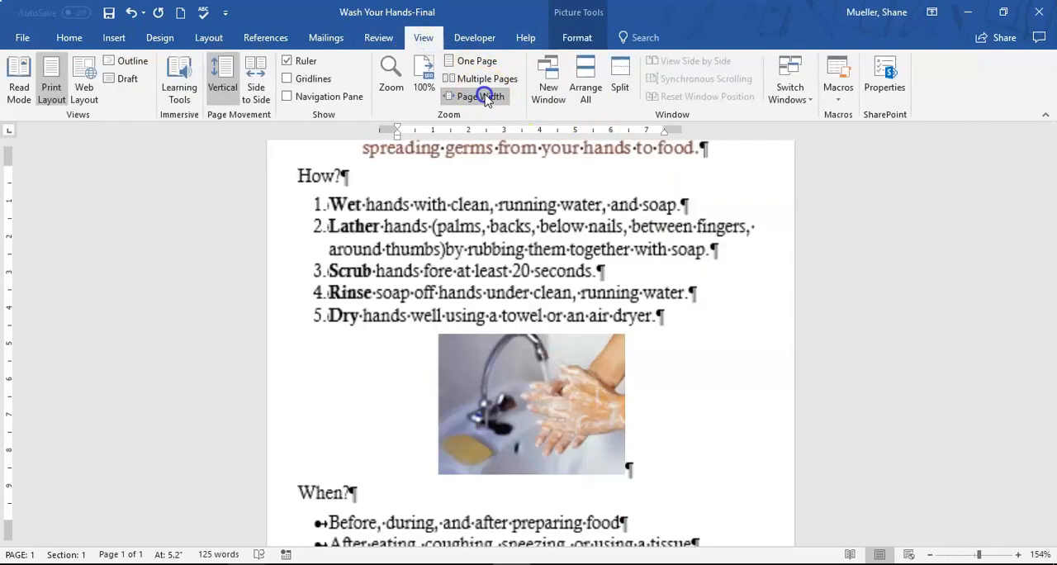
scroll(597, 332, down, 3)
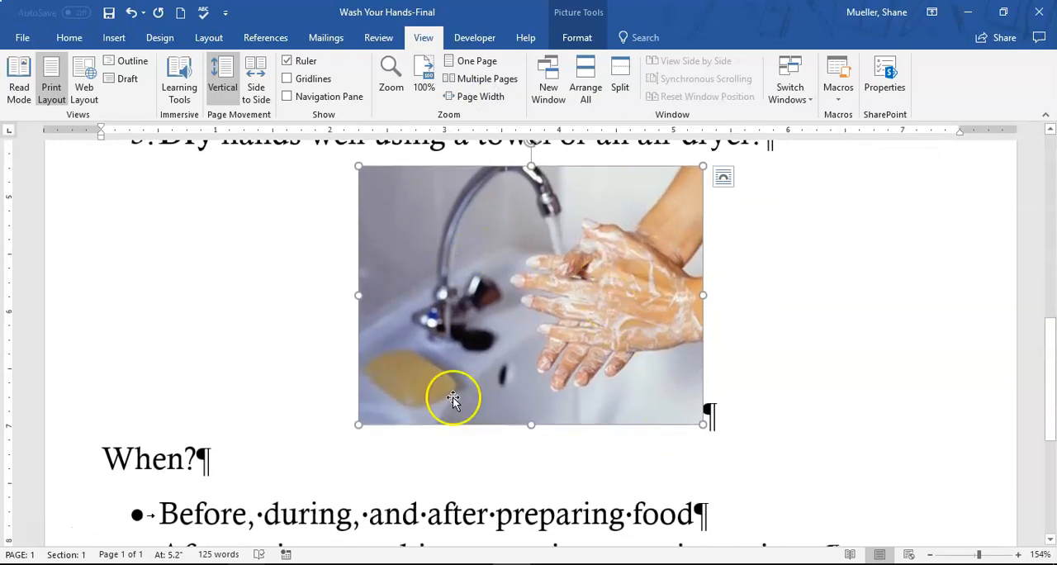
Apply the Snip Diagonal Corner, White picture style to the hand-washing picture
click(587, 40)
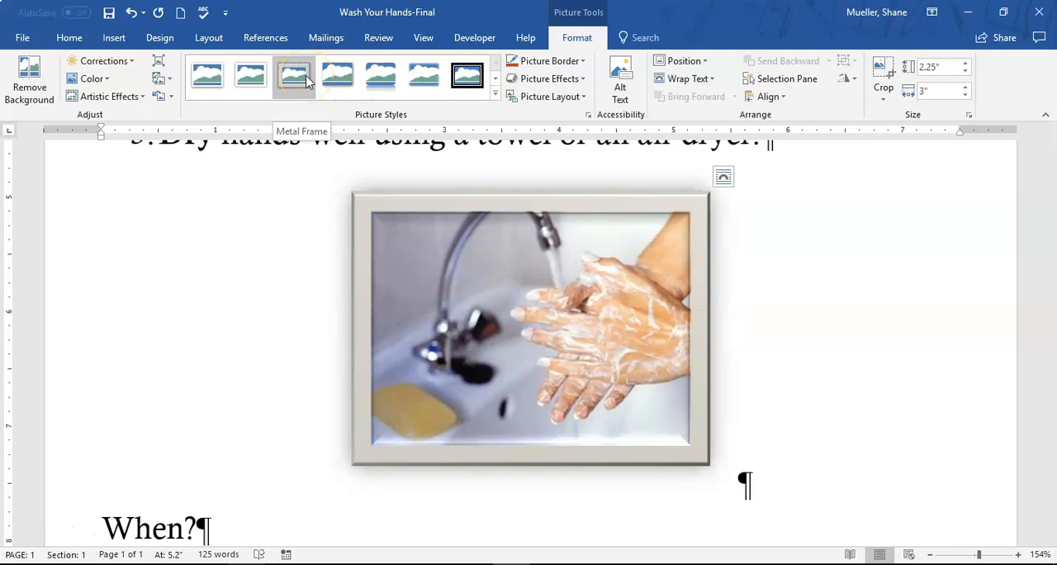
click(466, 76)
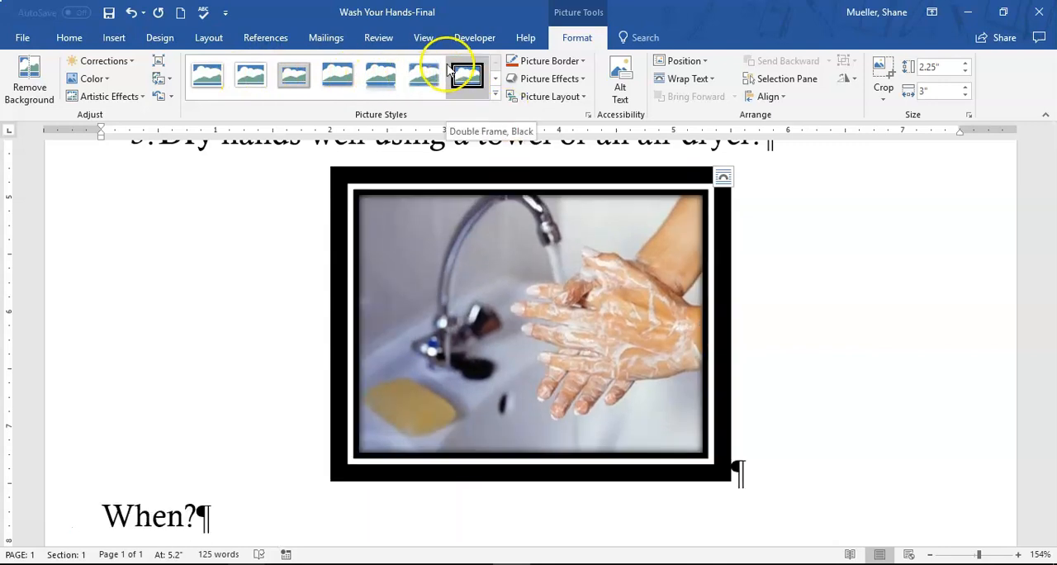
click(496, 96)
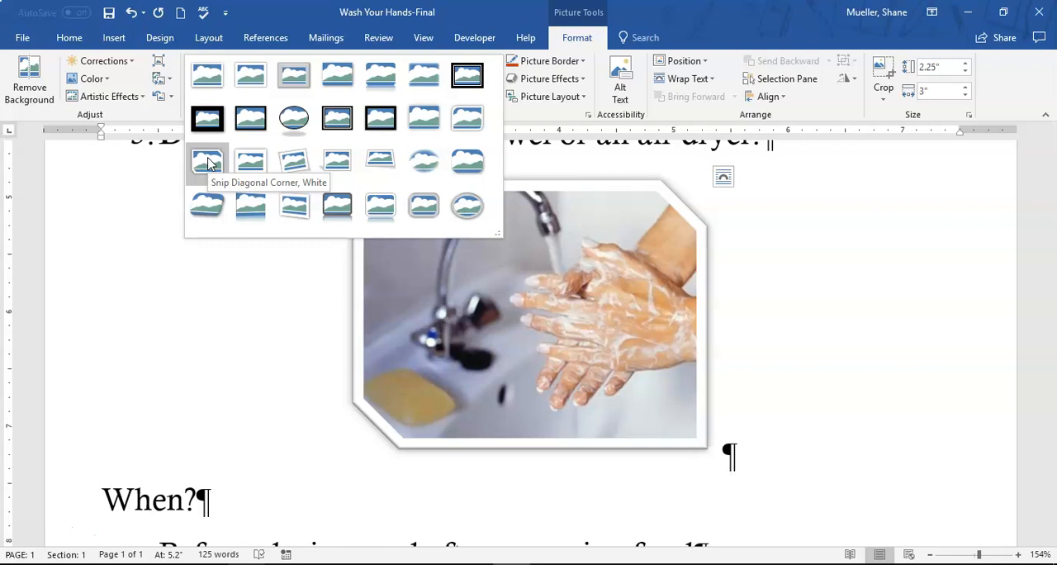
click(207, 164)
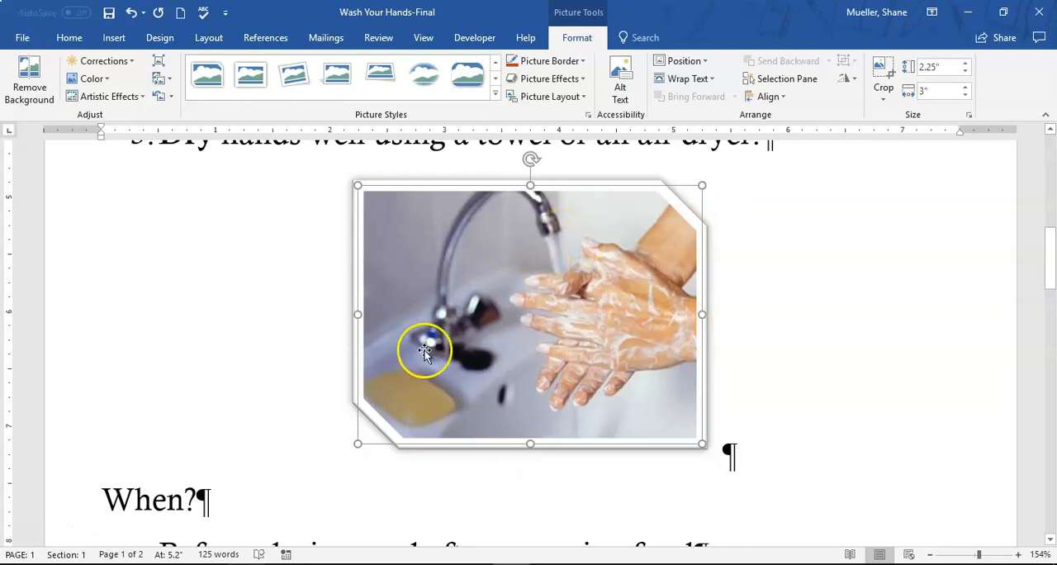
Change the document's theme colors to the Blue II palette
scroll(423, 348, up, 8)
scroll(433, 345, up, 1)
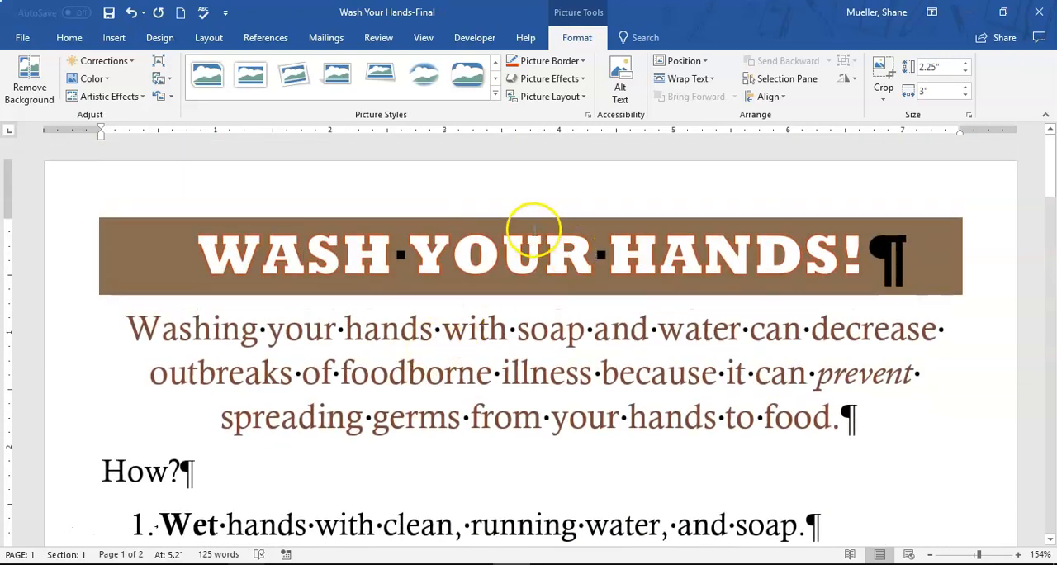
scroll(423, 294, down, 2)
scroll(423, 293, up, 2)
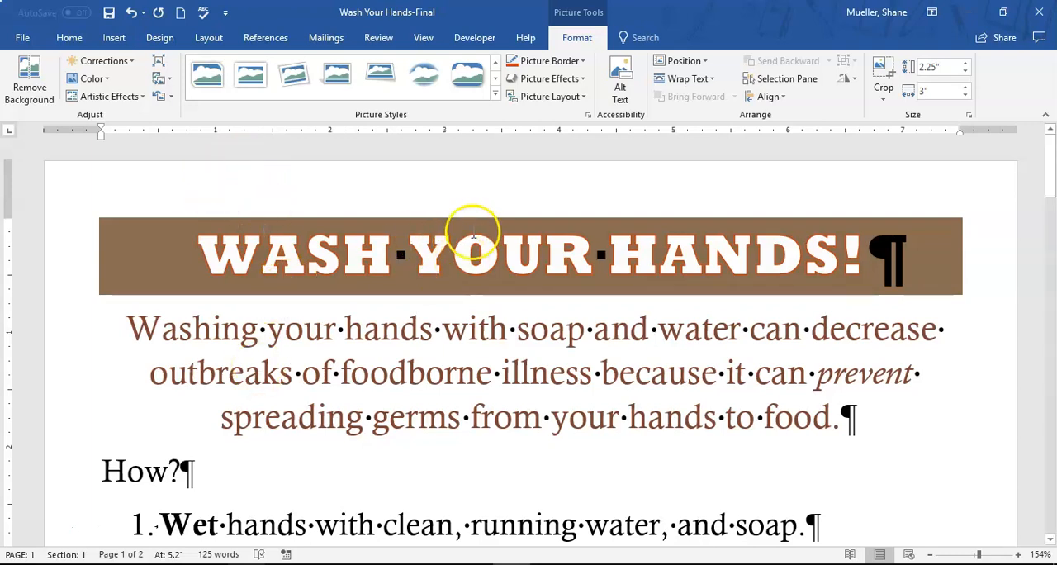
click(546, 192)
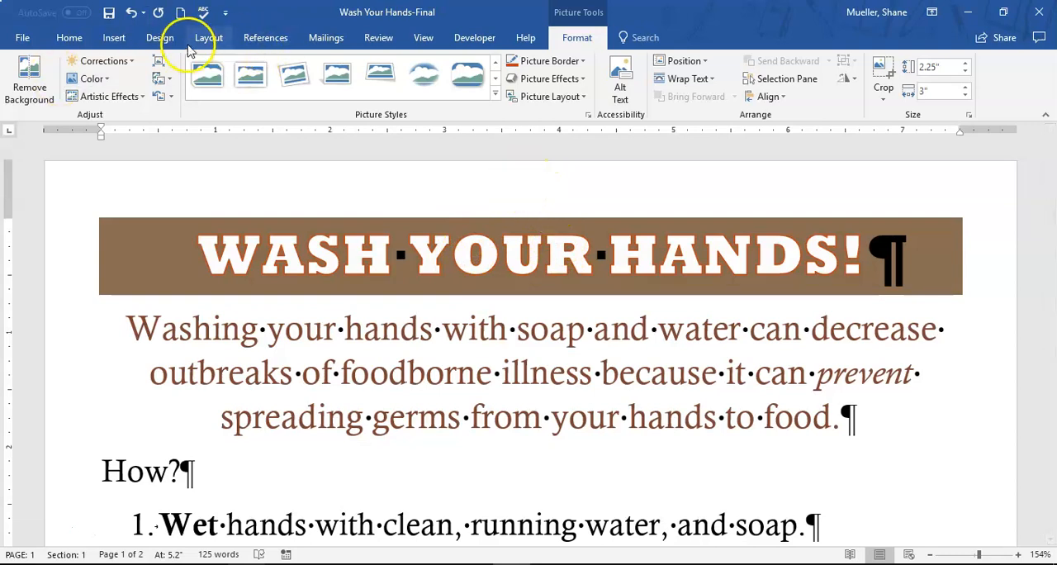
click(161, 39)
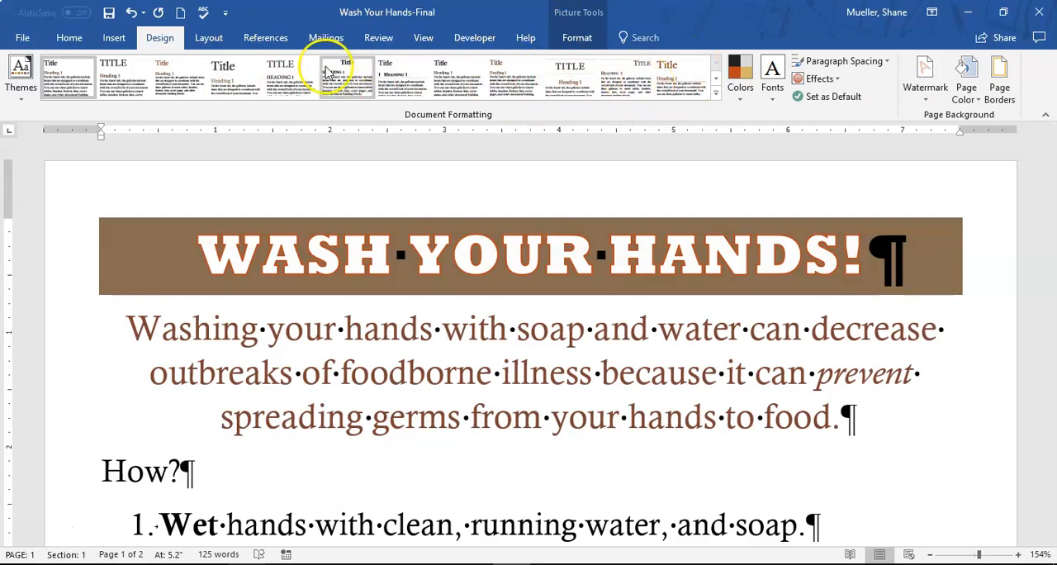
click(741, 101)
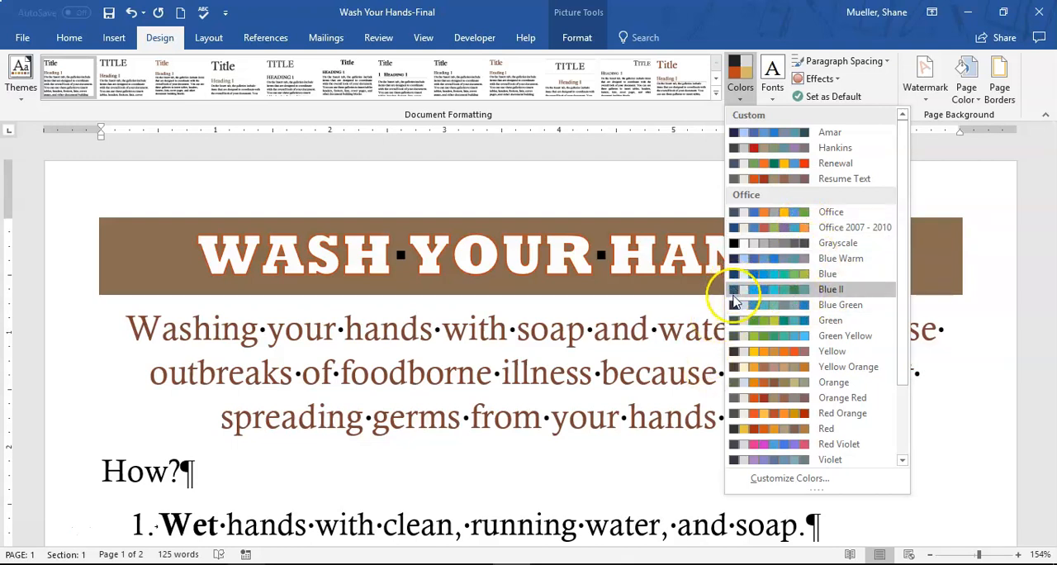
click(799, 293)
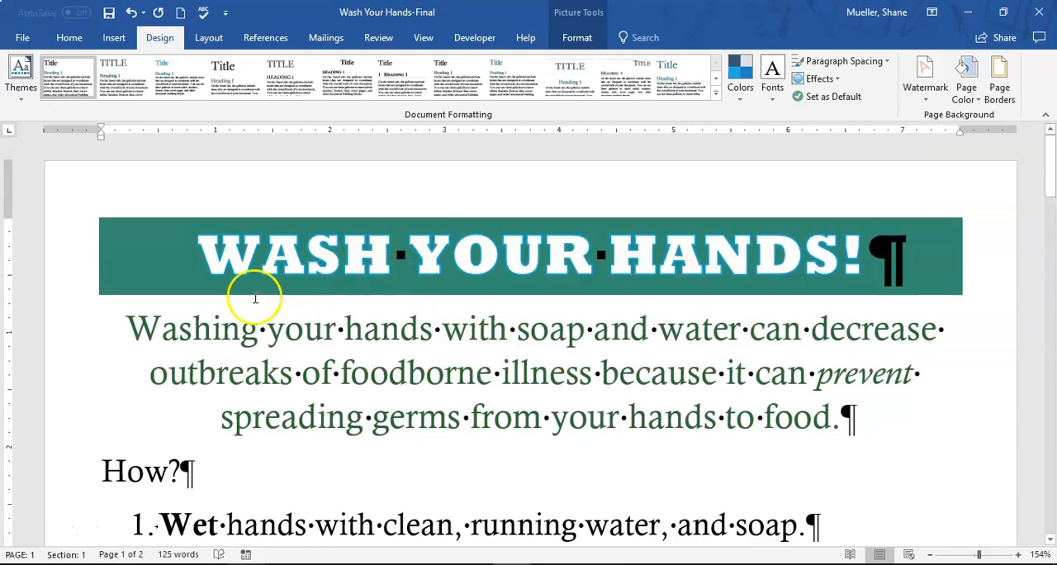
Check which theme font color the introductory paragraph under the title uses, leaving it as it is
click(224, 338)
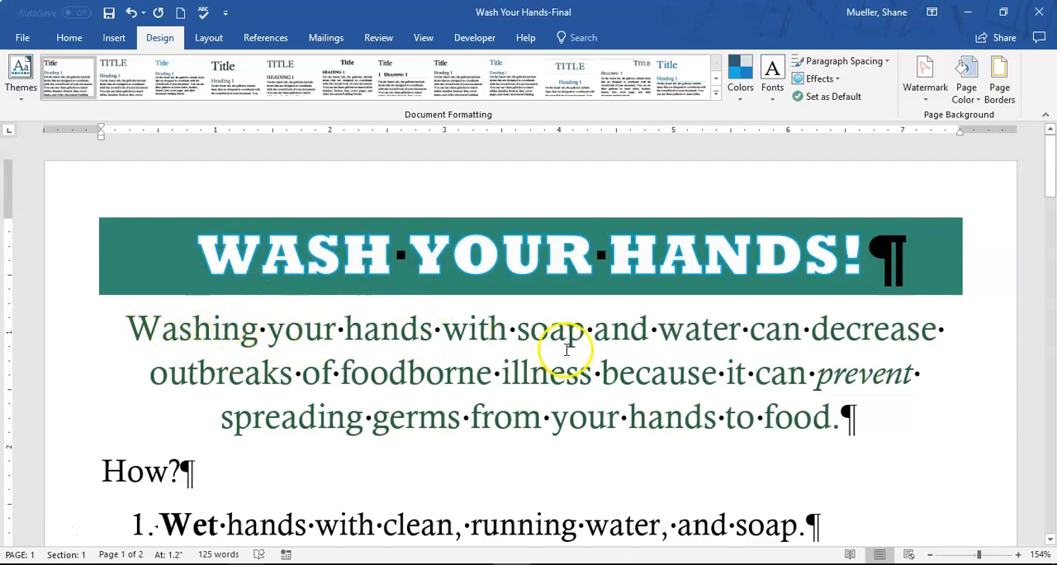
double_click(322, 338)
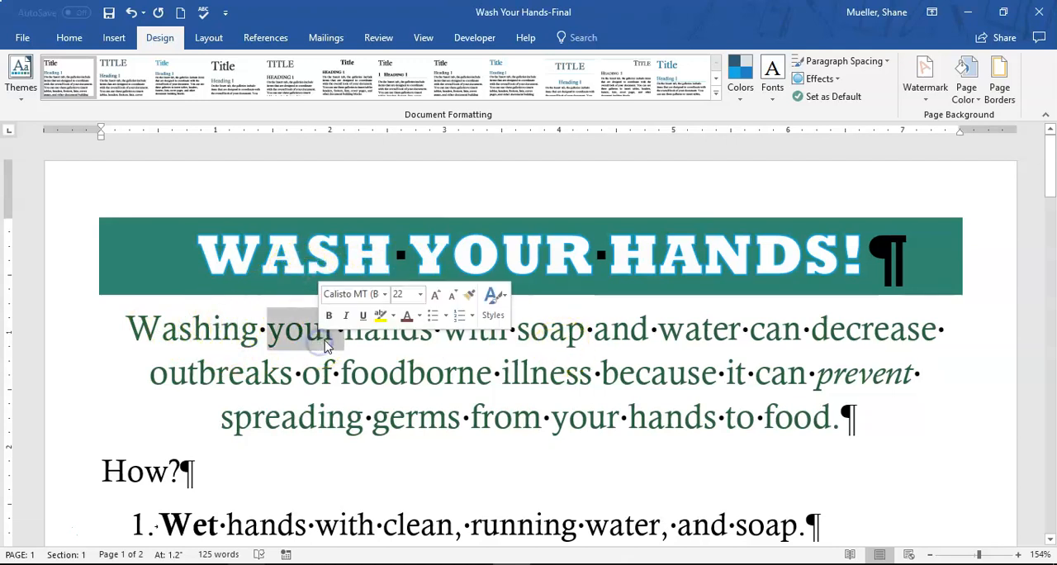
click(419, 317)
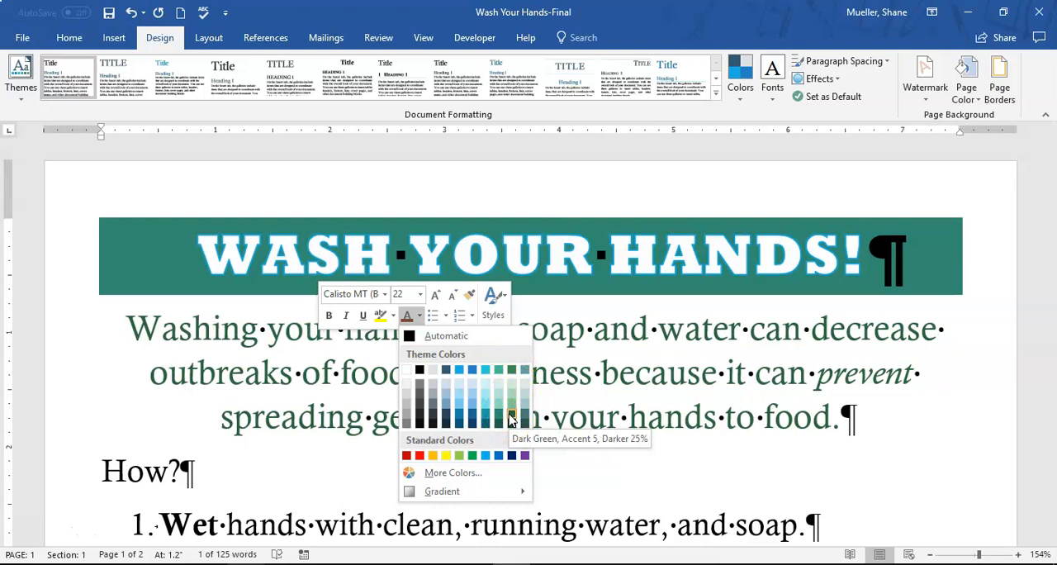
click(778, 319)
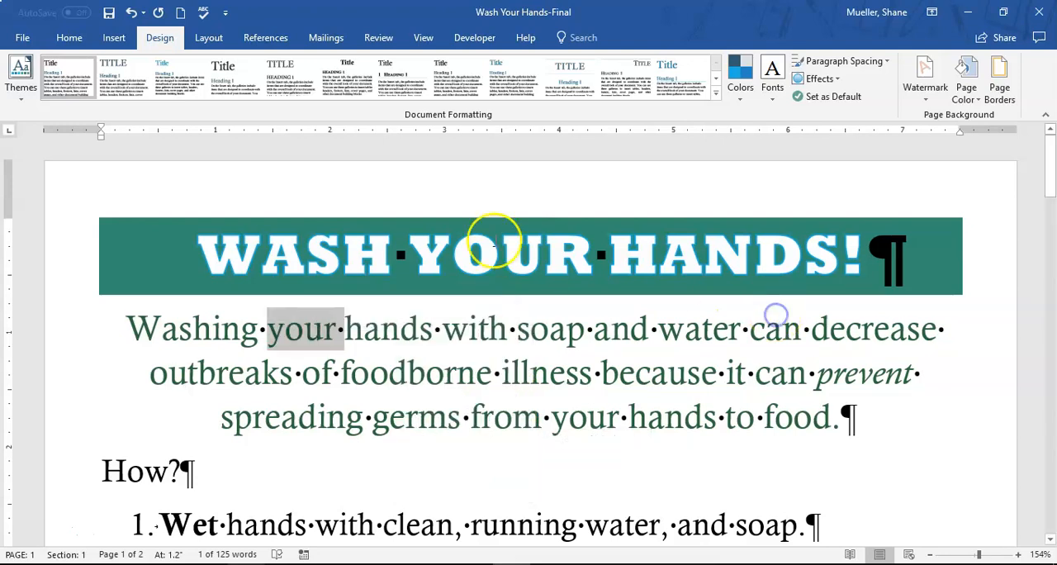
Check which theme shading color is set behind the "Wash Your Hands!" title, without choosing another
click(380, 236)
click(164, 235)
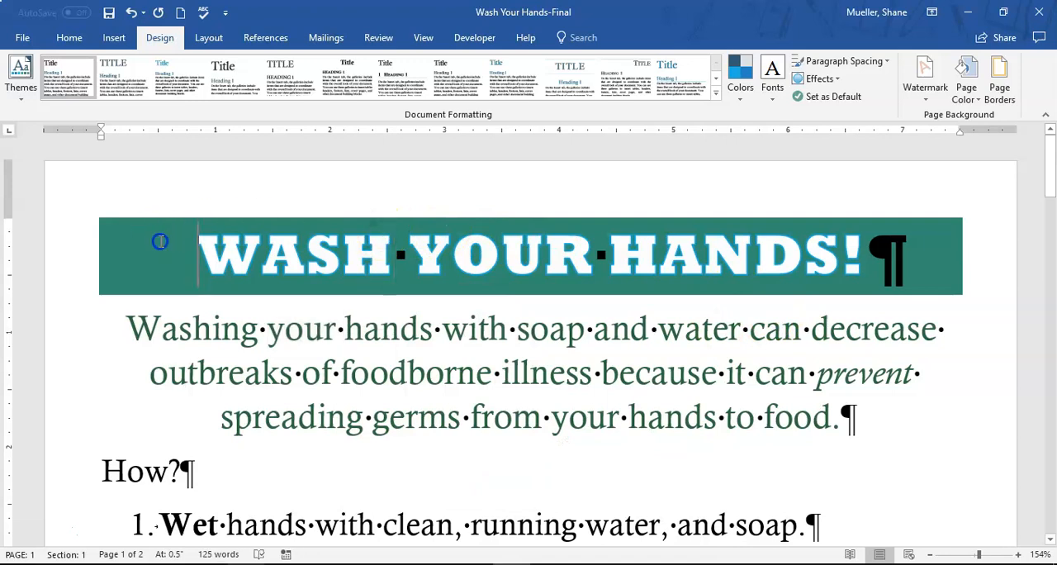
click(66, 37)
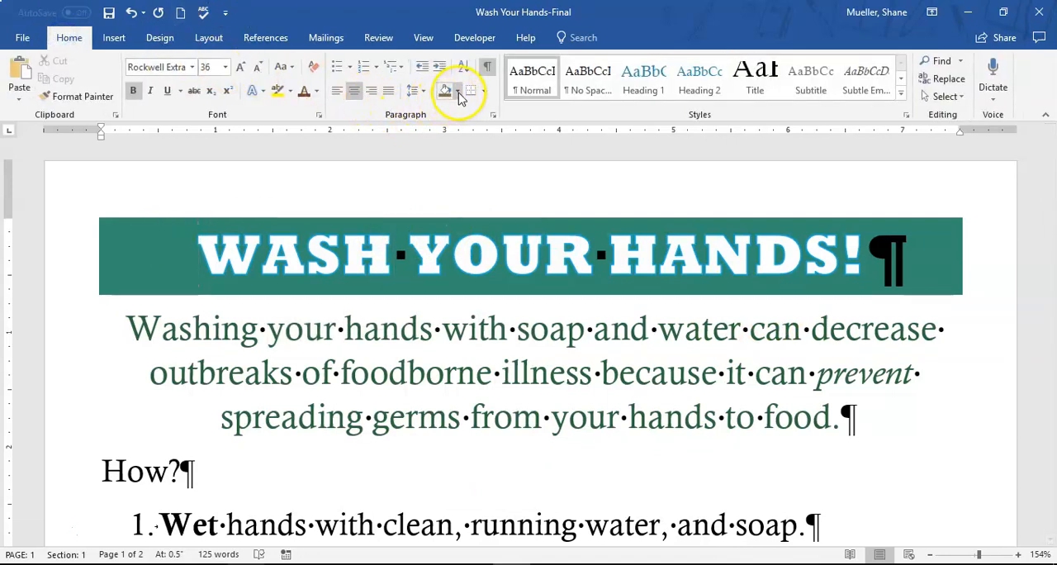
click(459, 93)
click(537, 128)
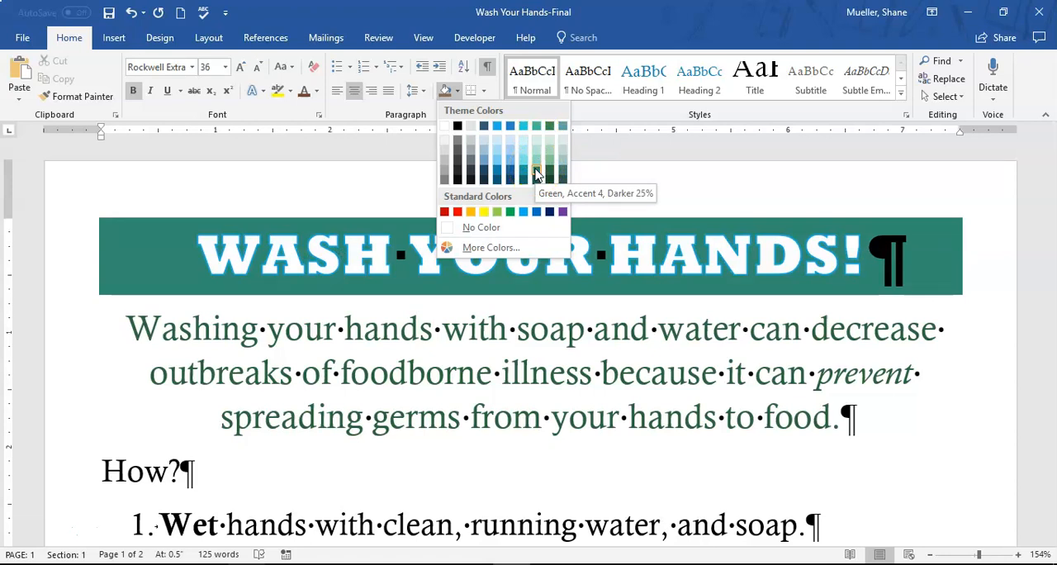
click(468, 365)
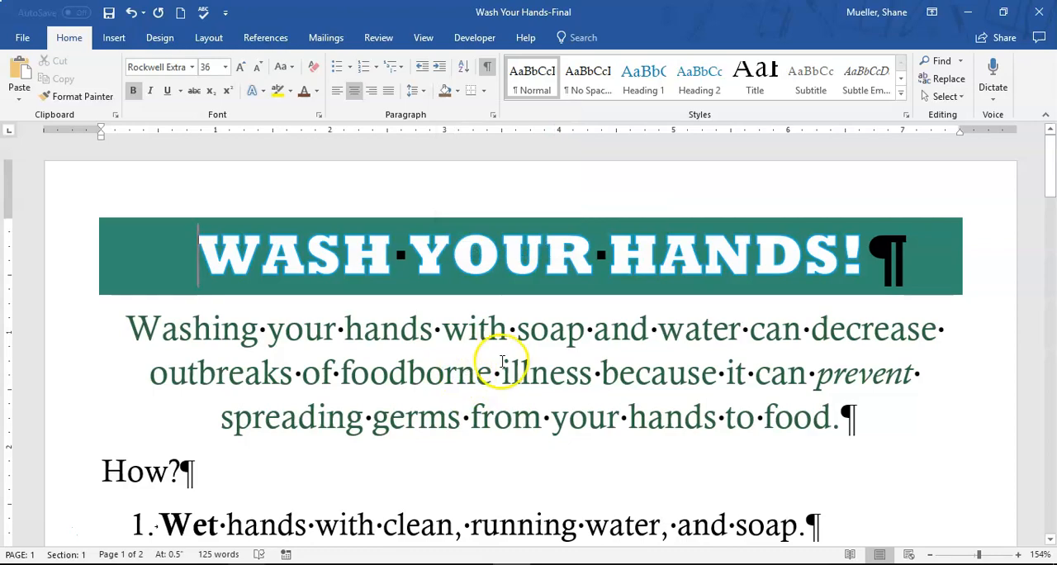
Reduce the framed hand-washing picture proportionally to 2" high by 2.67" wide
scroll(500, 361, down, 12)
scroll(588, 325, down, 3)
scroll(588, 324, up, 3)
scroll(605, 309, up, 5)
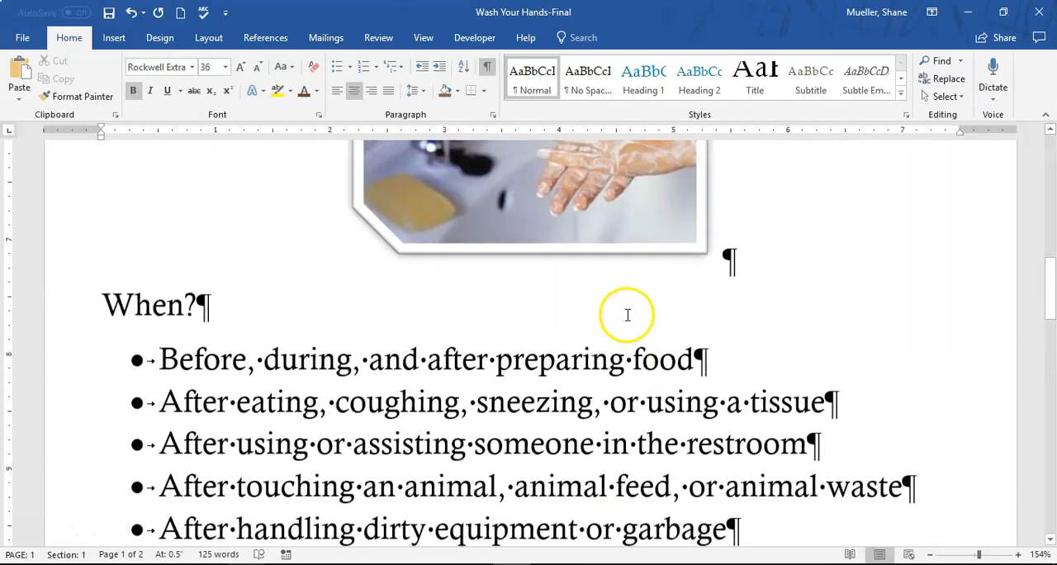
scroll(626, 313, down, 1)
scroll(614, 295, up, 1)
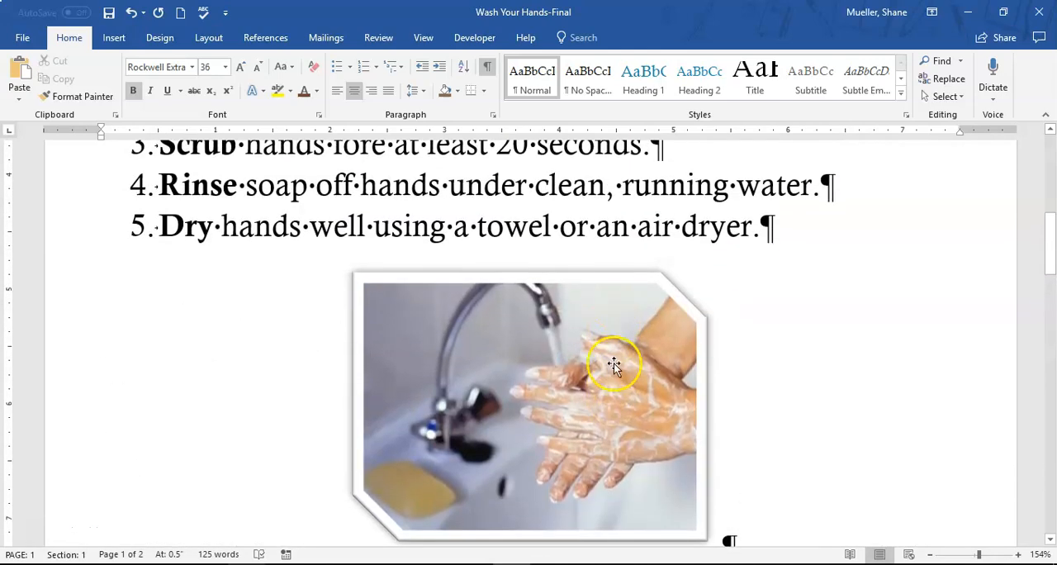
click(636, 319)
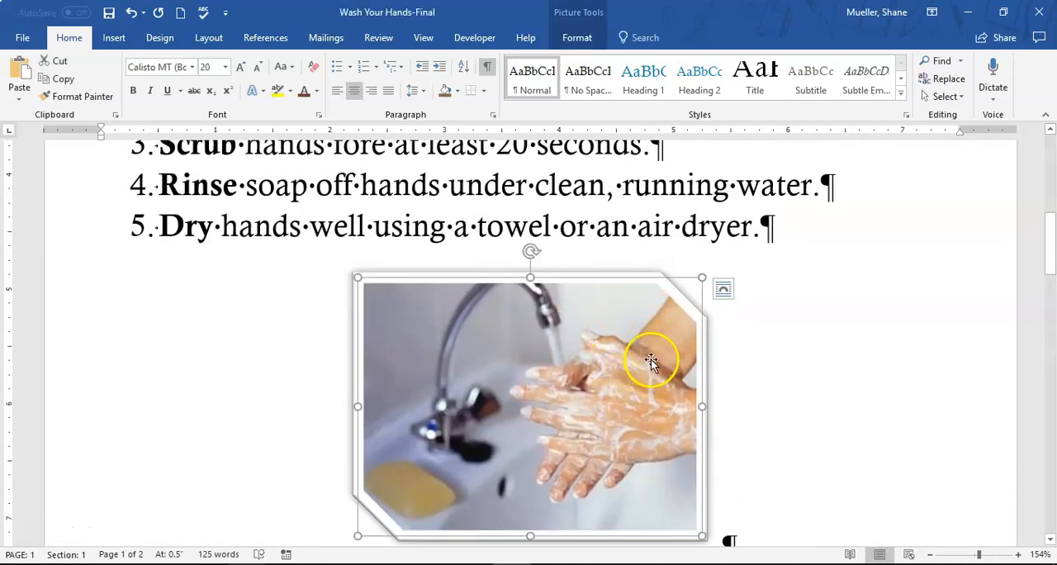
scroll(650, 361, down, 10)
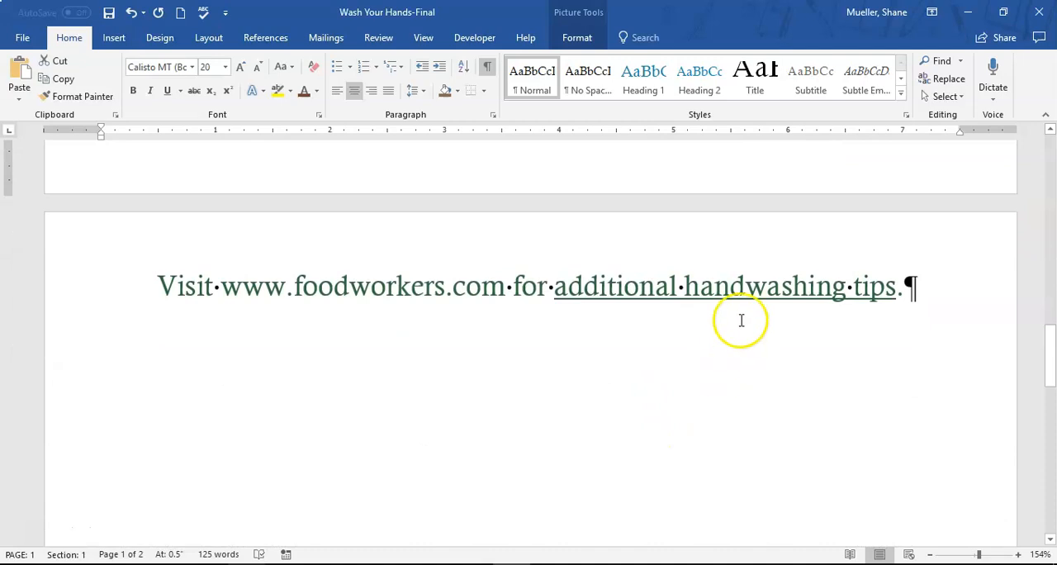
scroll(740, 321, up, 1)
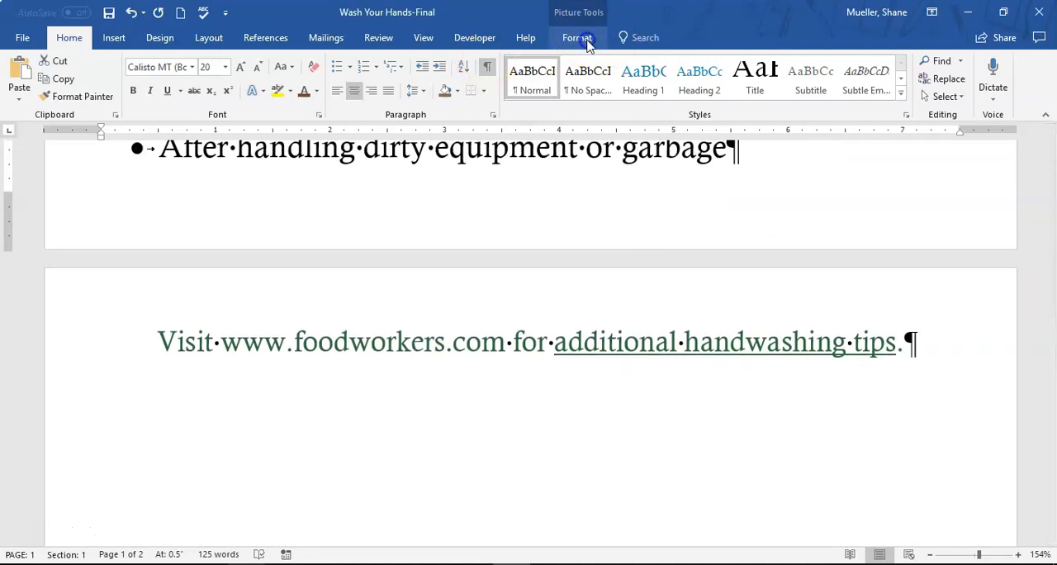
click(582, 39)
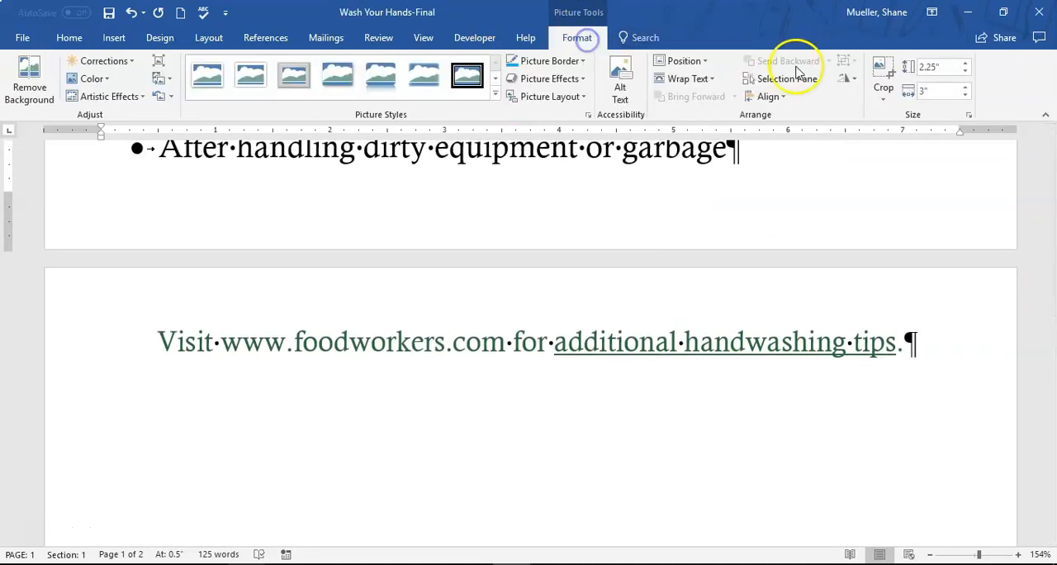
click(965, 96)
click(966, 96)
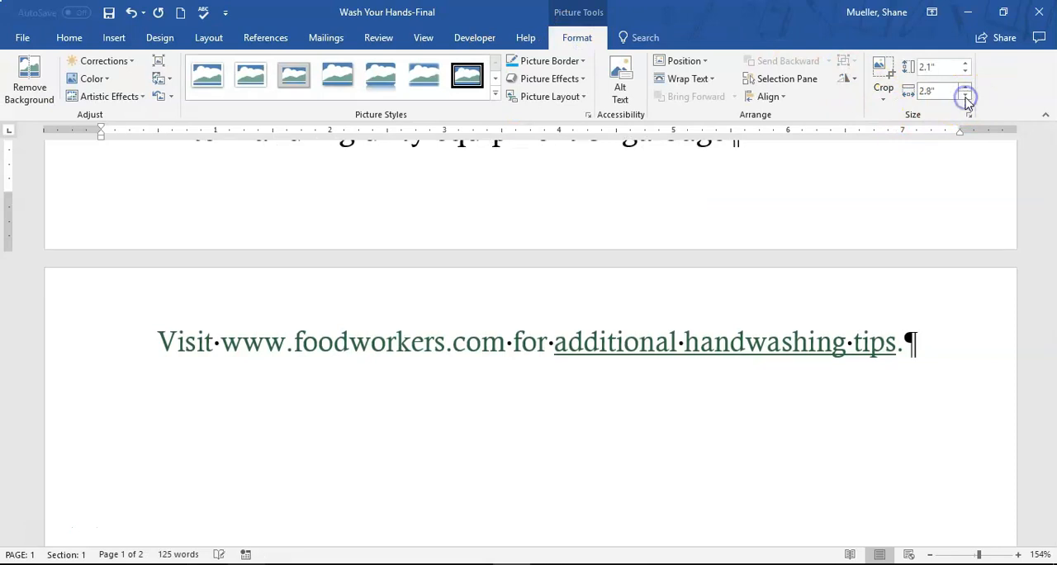
click(965, 97)
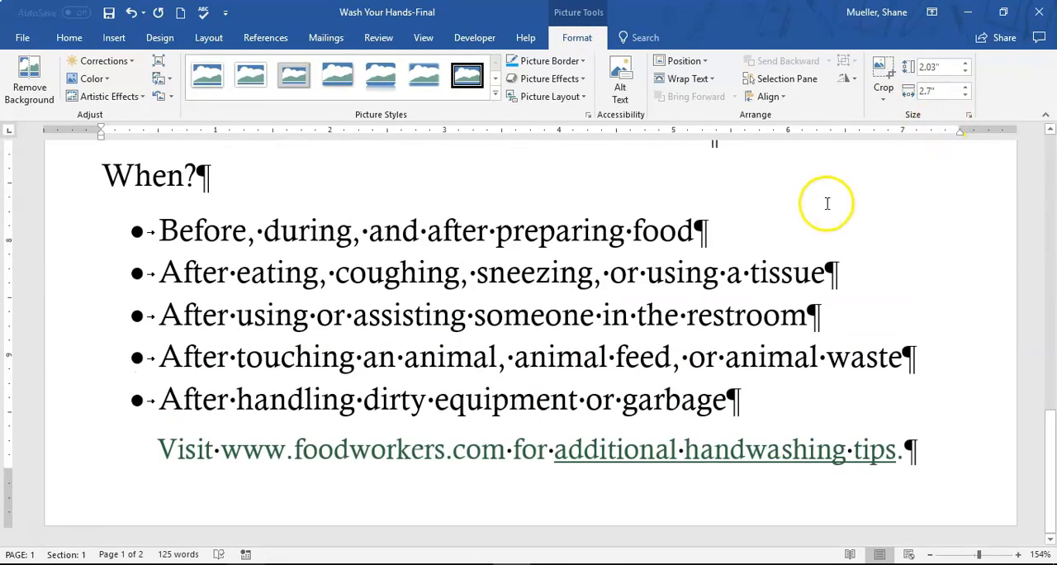
scroll(731, 314, up, 10)
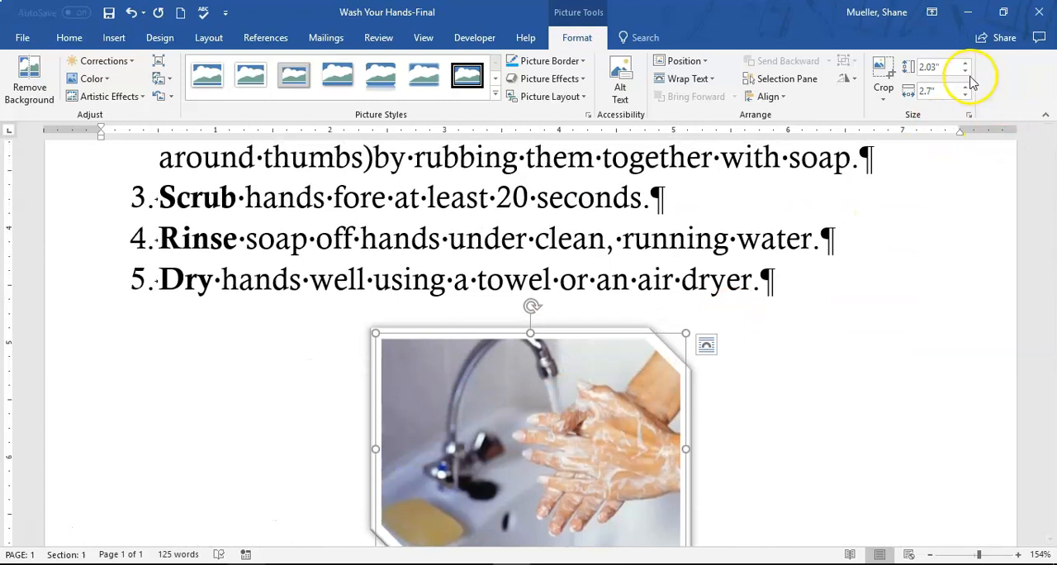
click(965, 73)
Review the page from the resized picture down to the closing "Visit" line to check how the content fits
scroll(701, 255, down, 3)
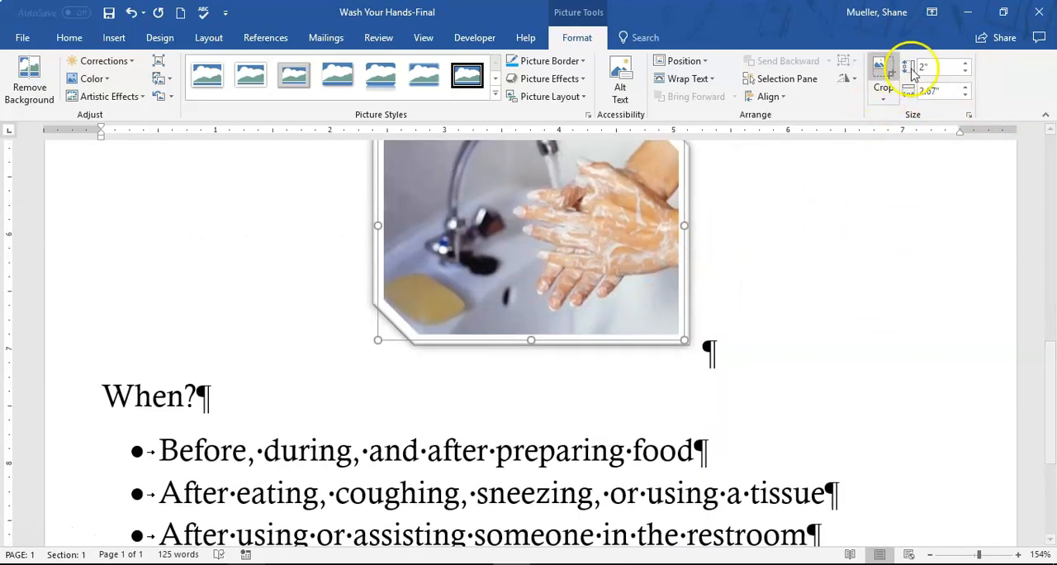
scroll(724, 306, down, 3)
scroll(918, 121, up, 6)
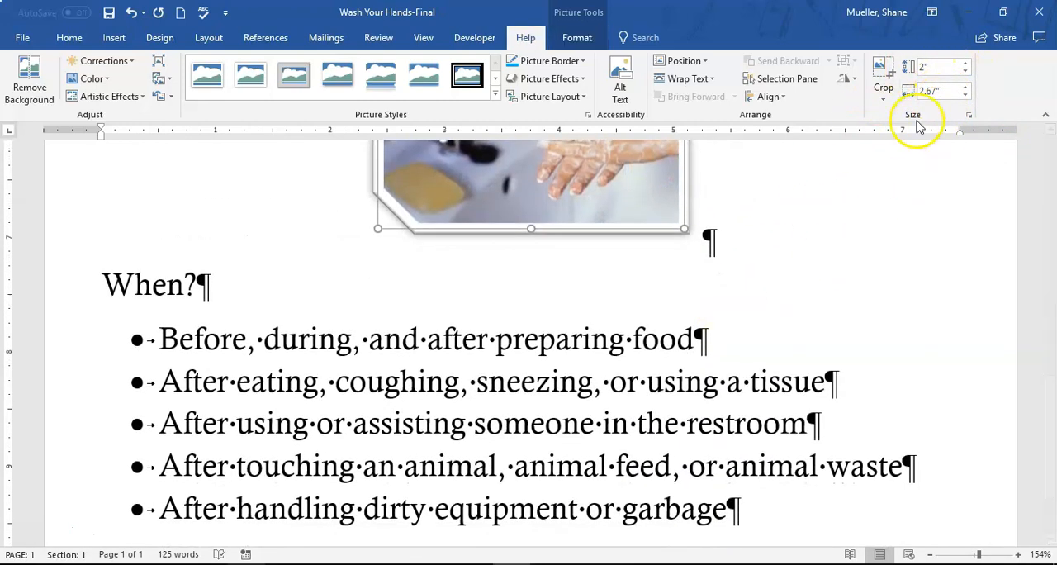
scroll(701, 250, up, 1)
scroll(677, 258, up, 3)
scroll(618, 330, down, 4)
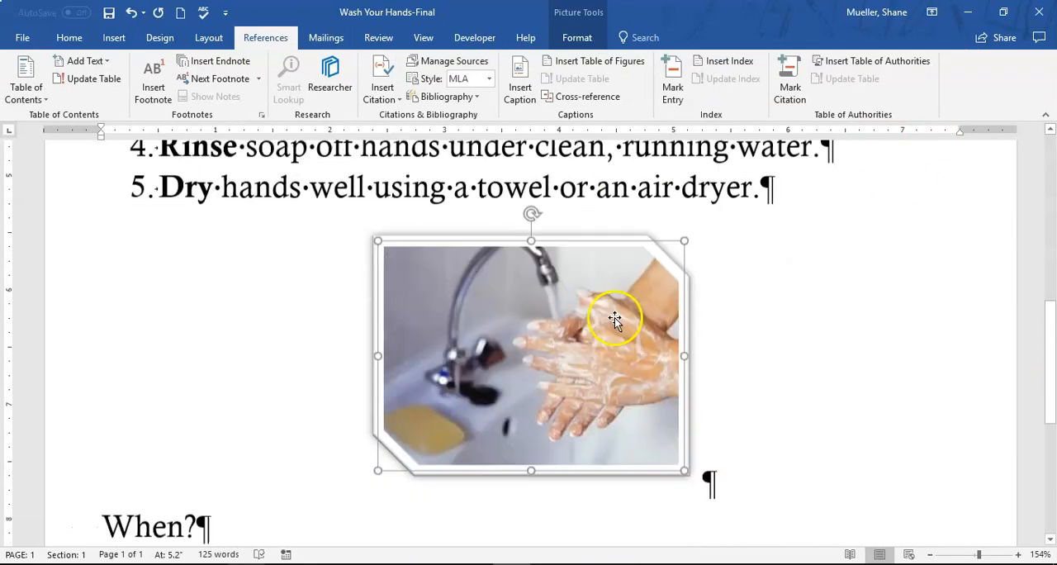
scroll(554, 399, down, 1)
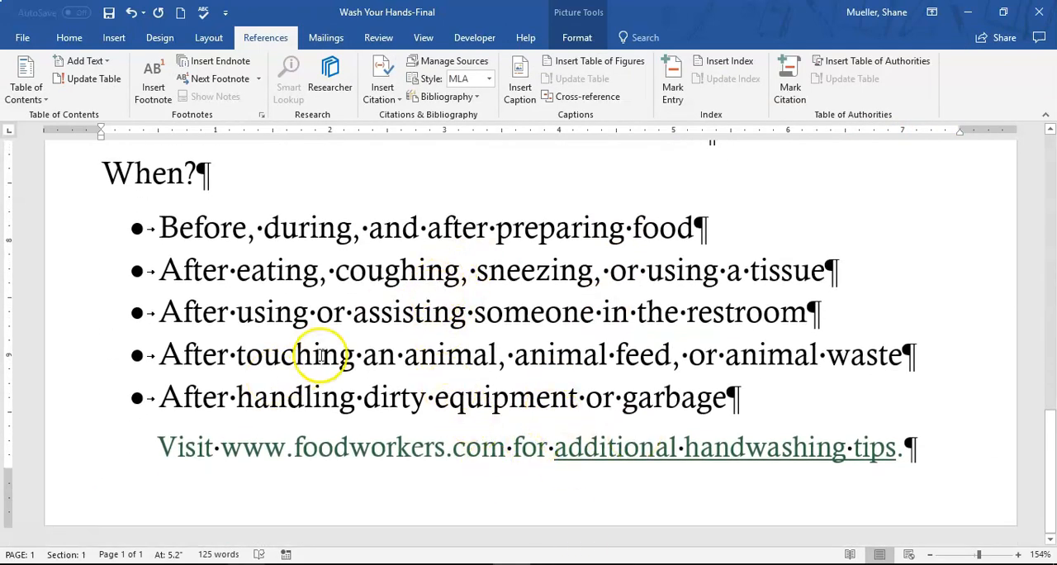
scroll(347, 367, up, 1)
scroll(347, 367, up, 5)
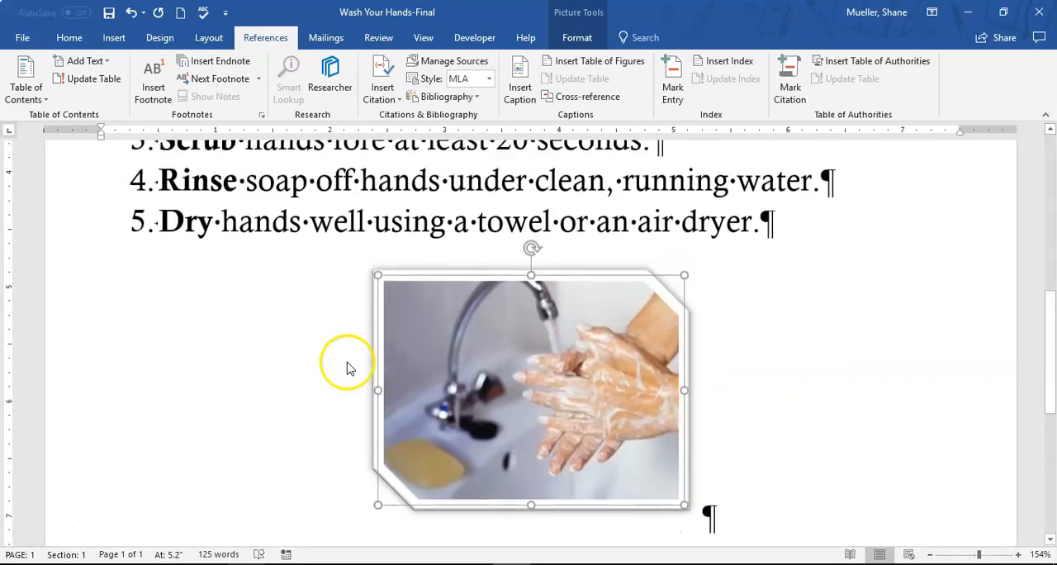
Deselect the picture and zoom the view to One Page to show the whole document
click(825, 332)
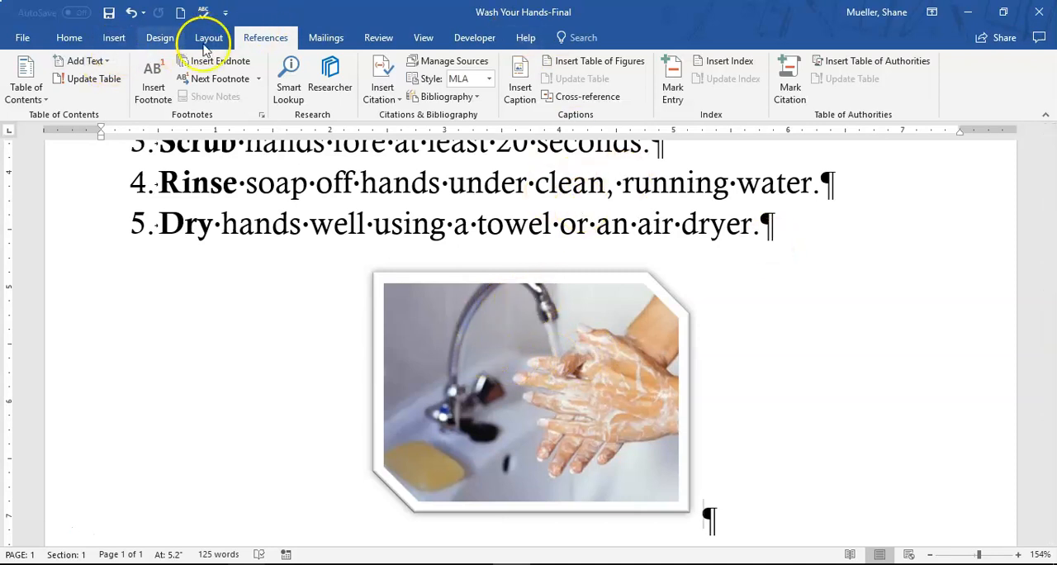
click(422, 37)
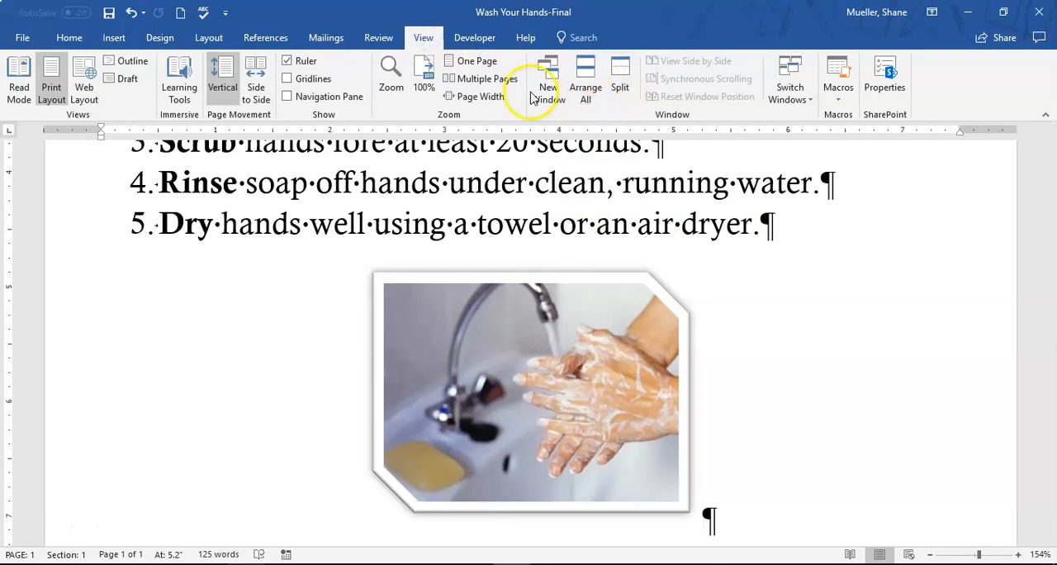
click(476, 61)
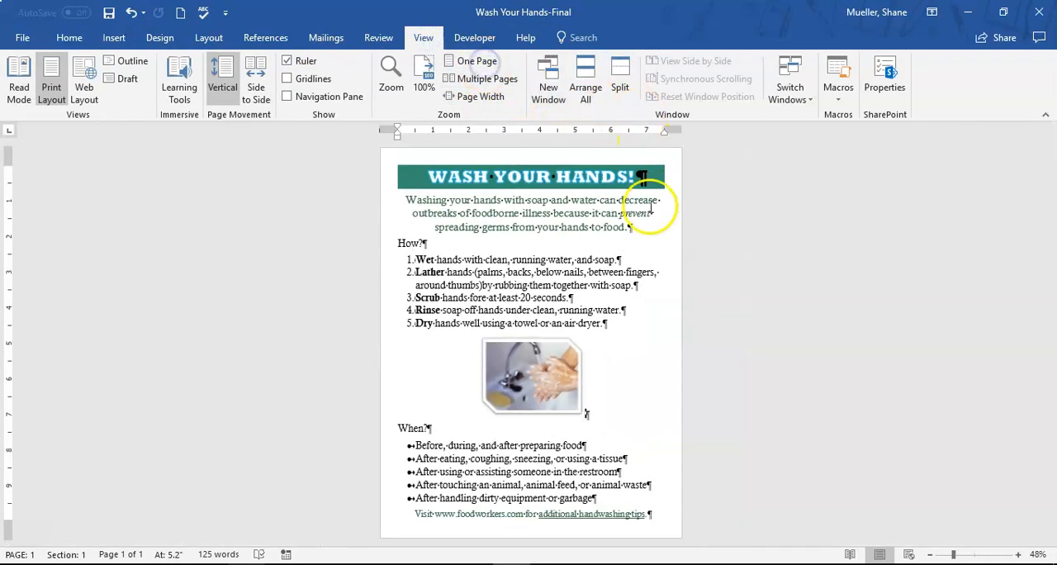
Hide the paragraph and other formatting marks throughout the document
click(69, 37)
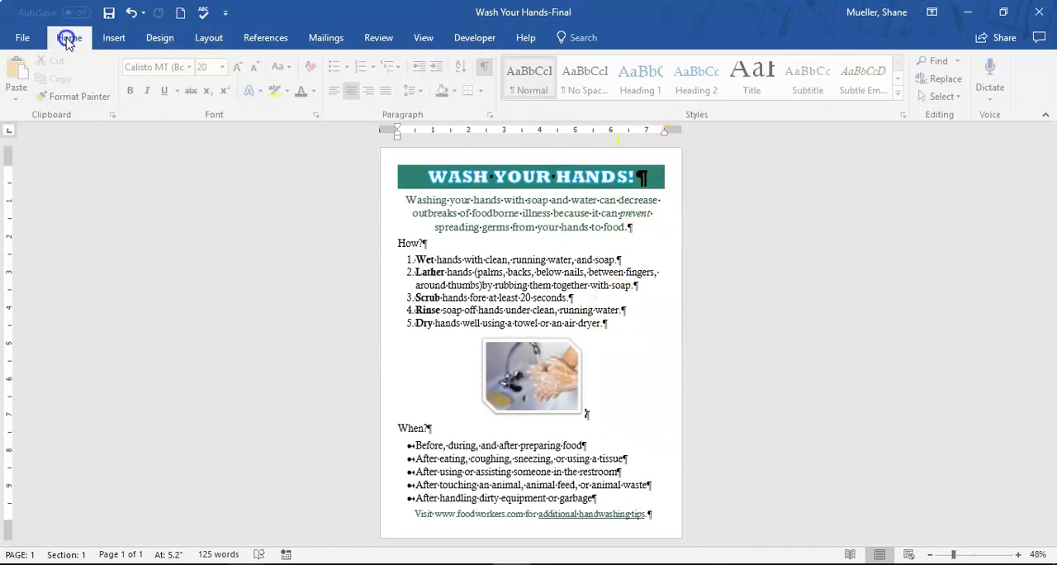
click(487, 66)
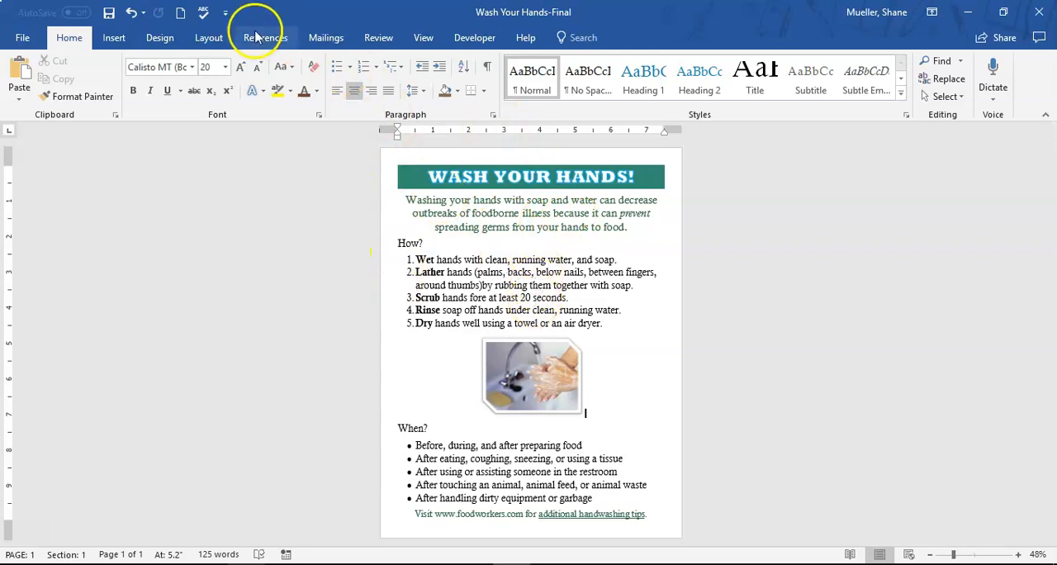
click(161, 40)
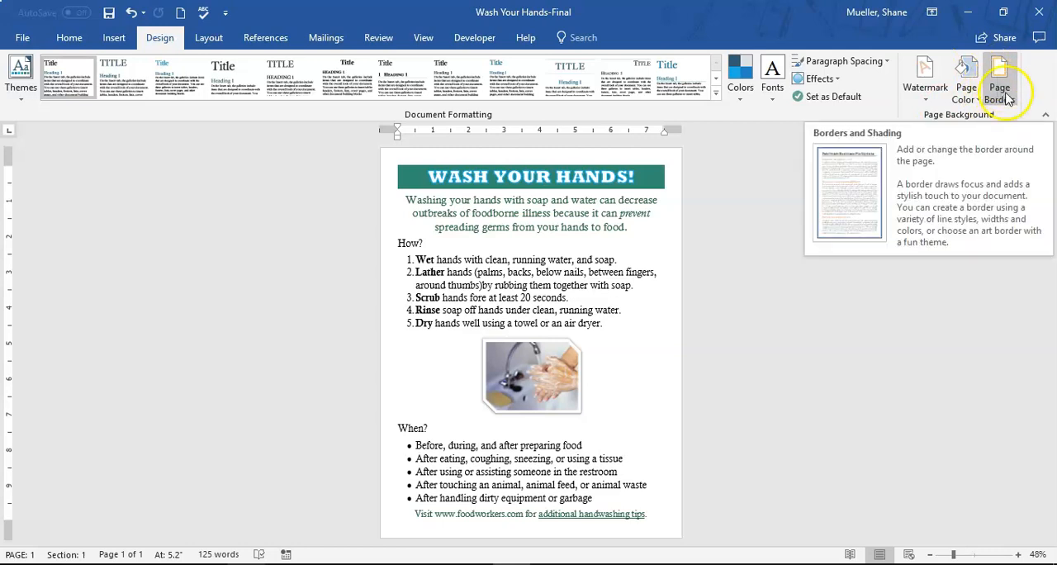
click(69, 42)
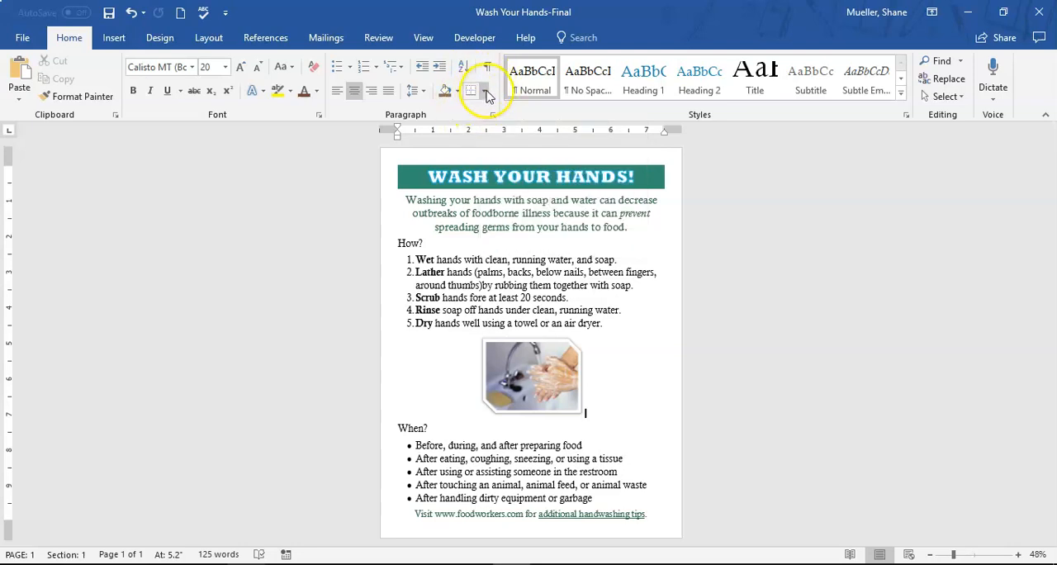
click(485, 92)
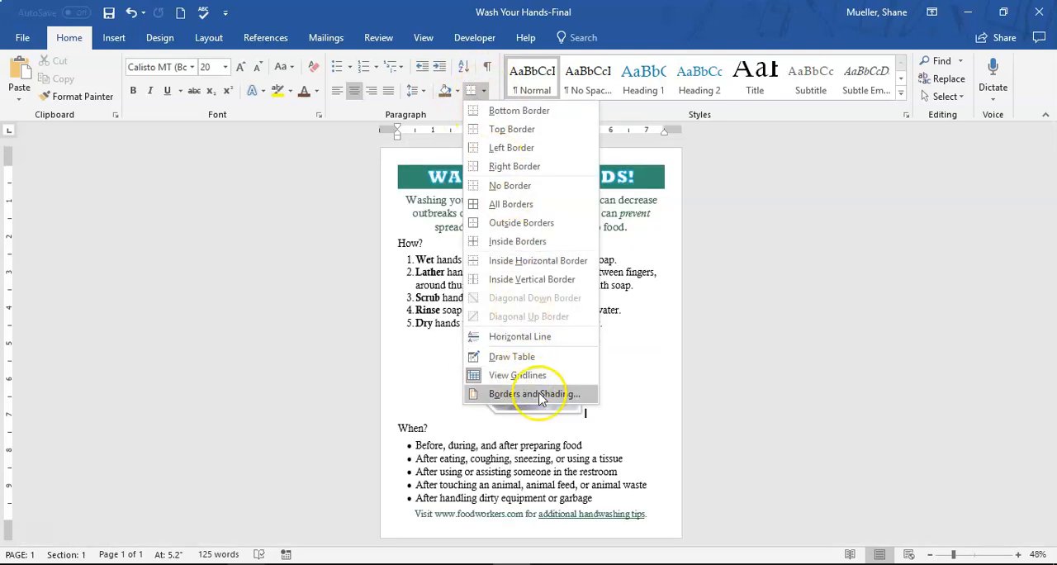
click(541, 397)
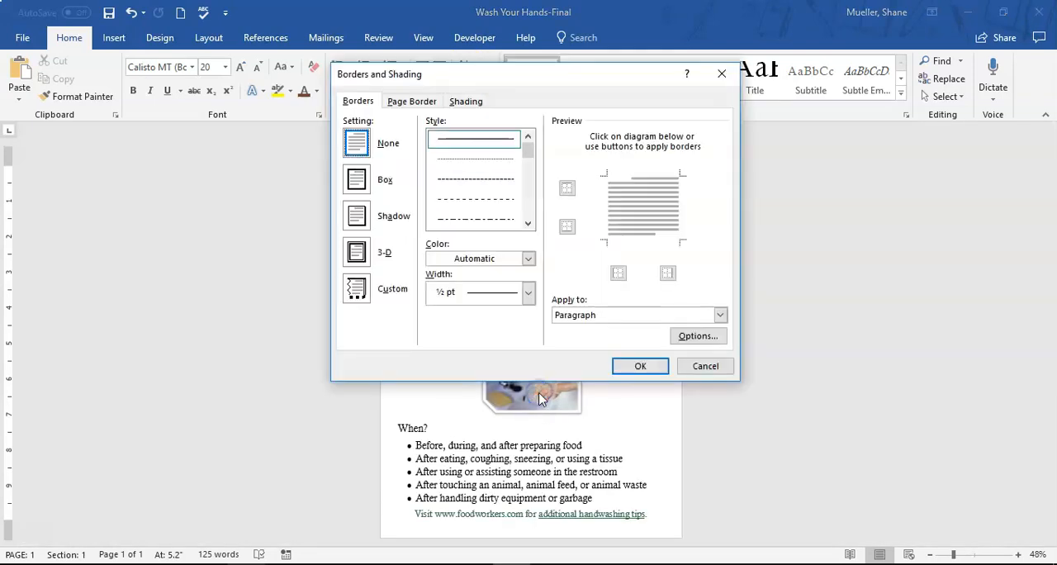
click(413, 102)
click(720, 368)
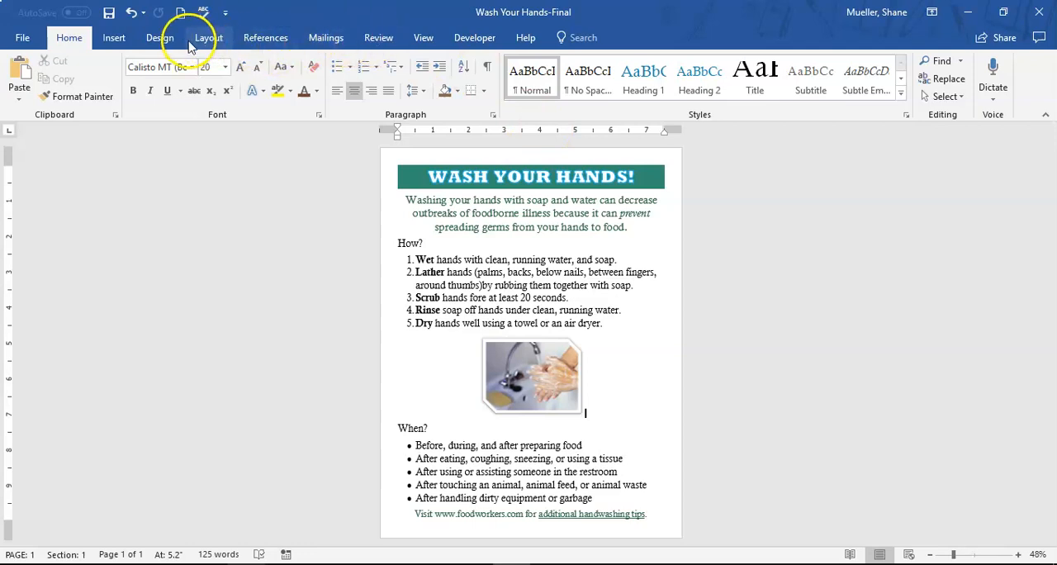
Open the page border settings and choose the Box setting for the whole document
click(165, 43)
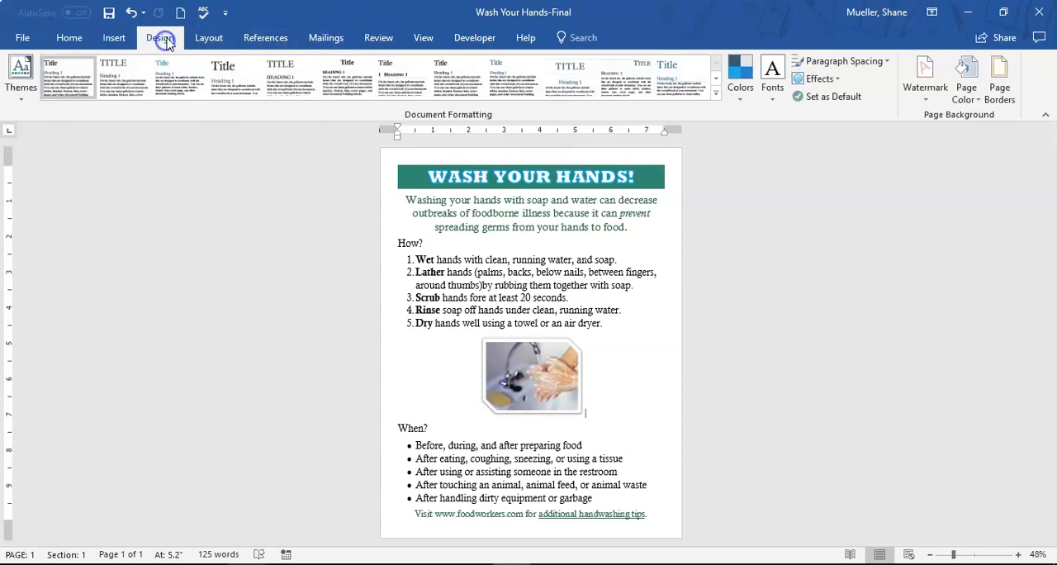
click(1005, 74)
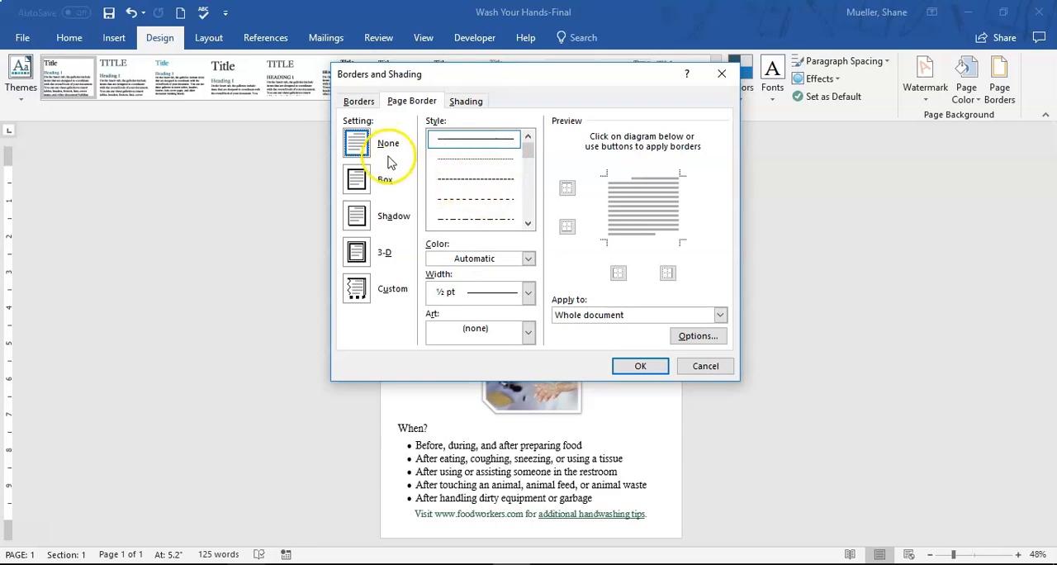
click(356, 180)
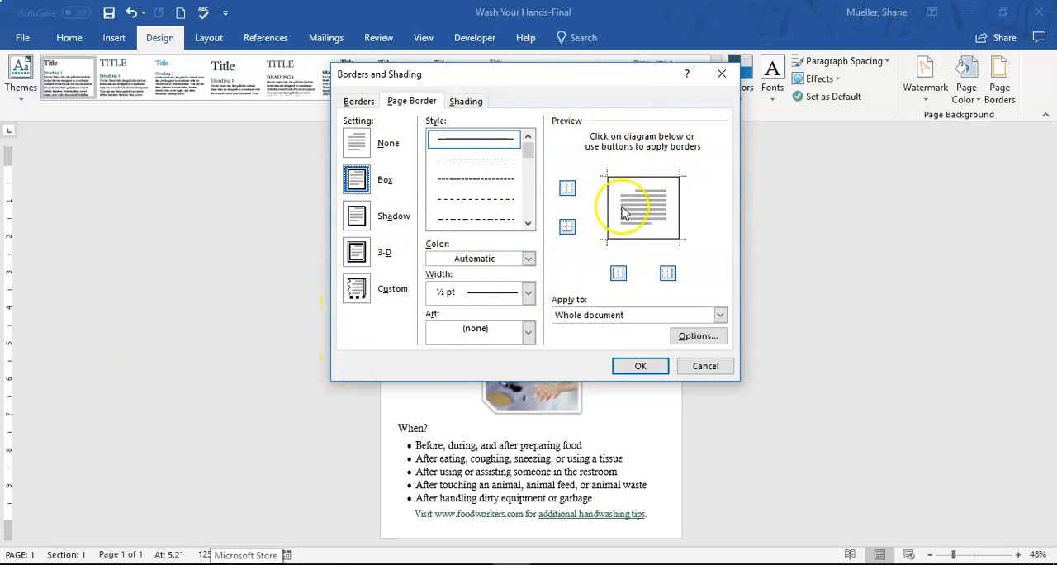
Look through the available line styles and art patterns for the page border without choosing one
click(528, 225)
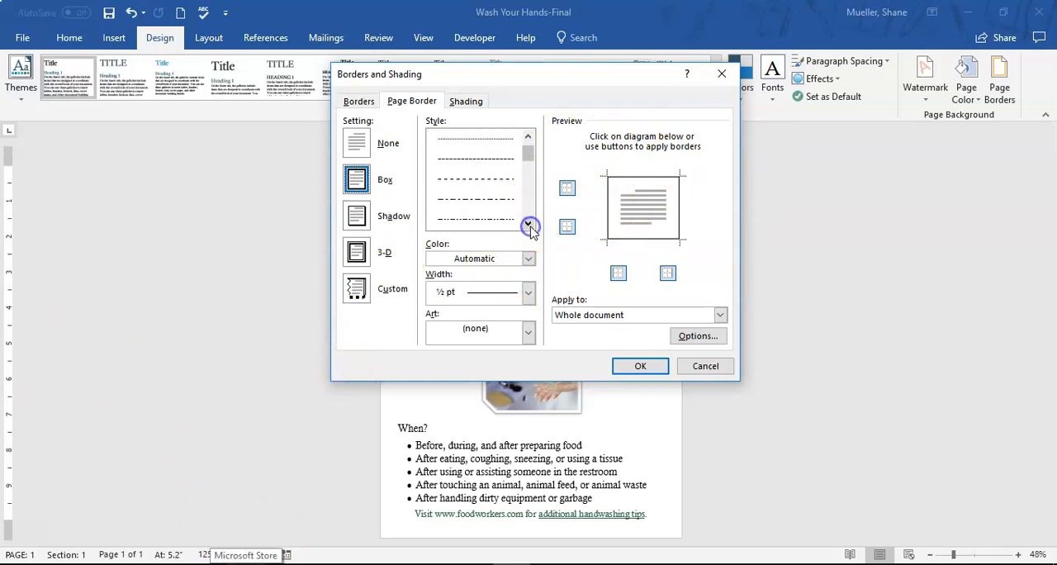
click(528, 224)
click(529, 224)
click(529, 225)
click(528, 225)
click(529, 225)
click(529, 225)
click(528, 224)
click(528, 225)
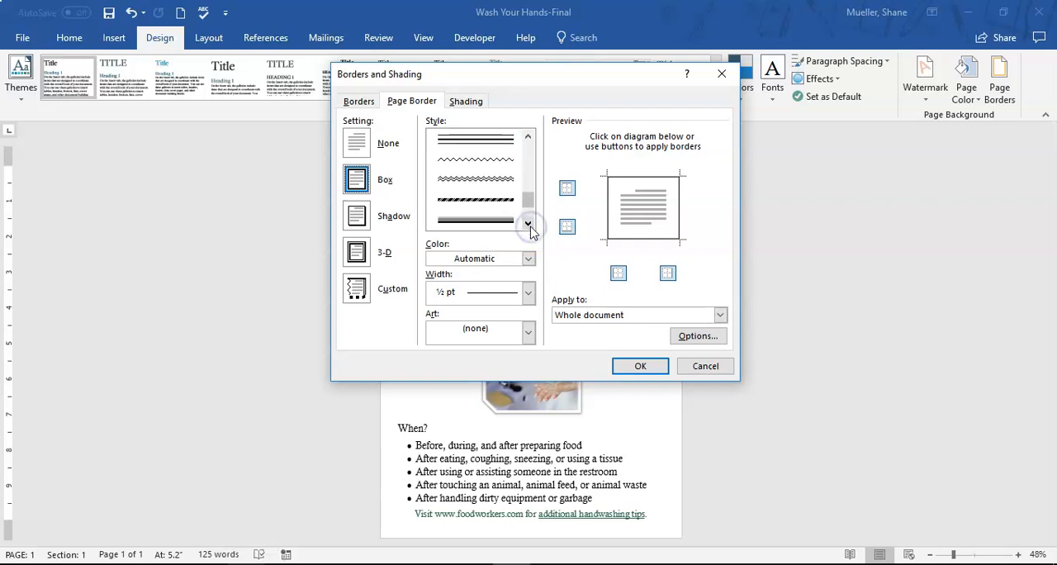
click(528, 334)
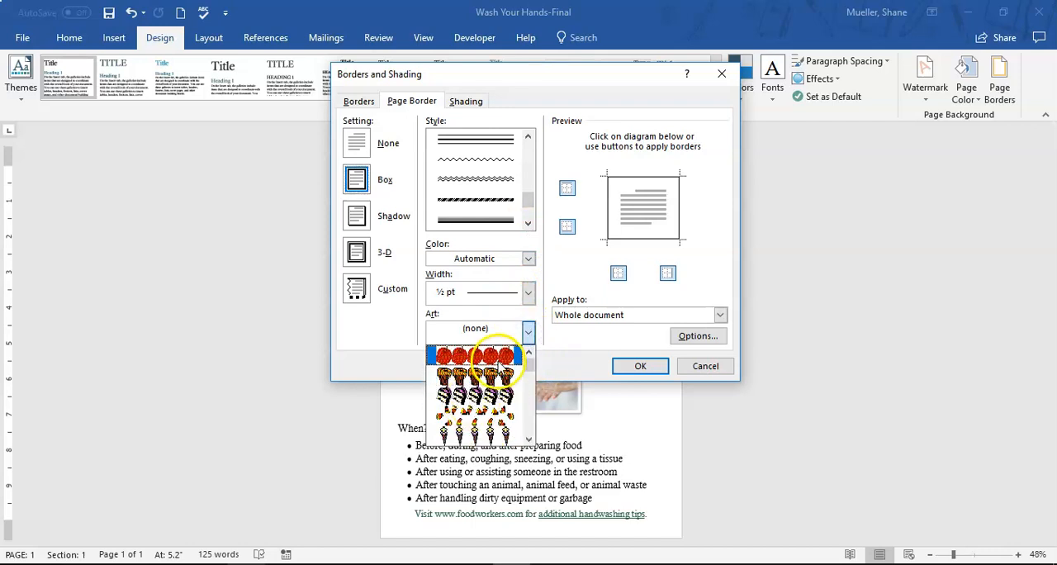
scroll(498, 366, down, 8)
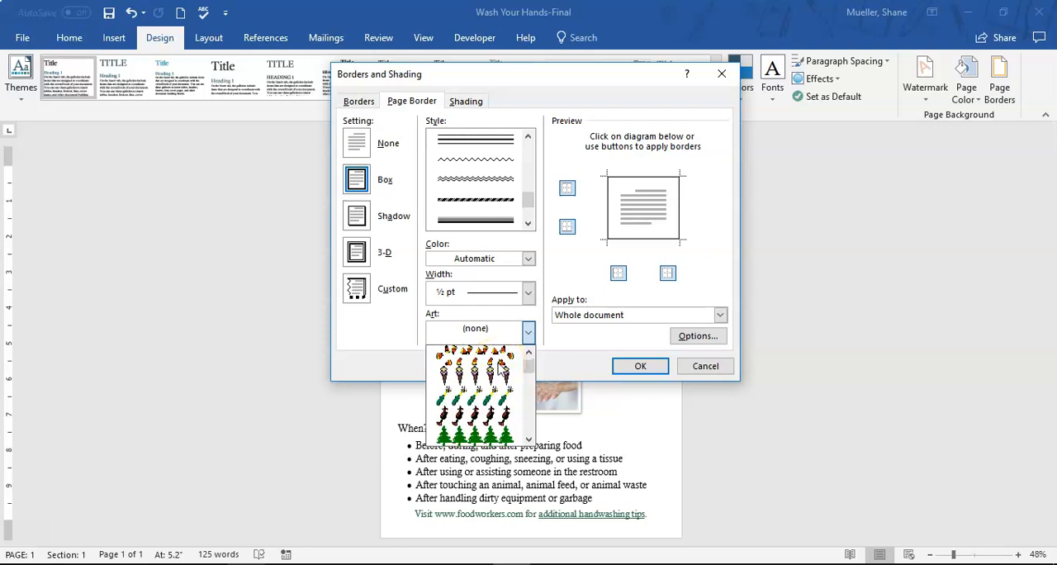
scroll(499, 365, up, 8)
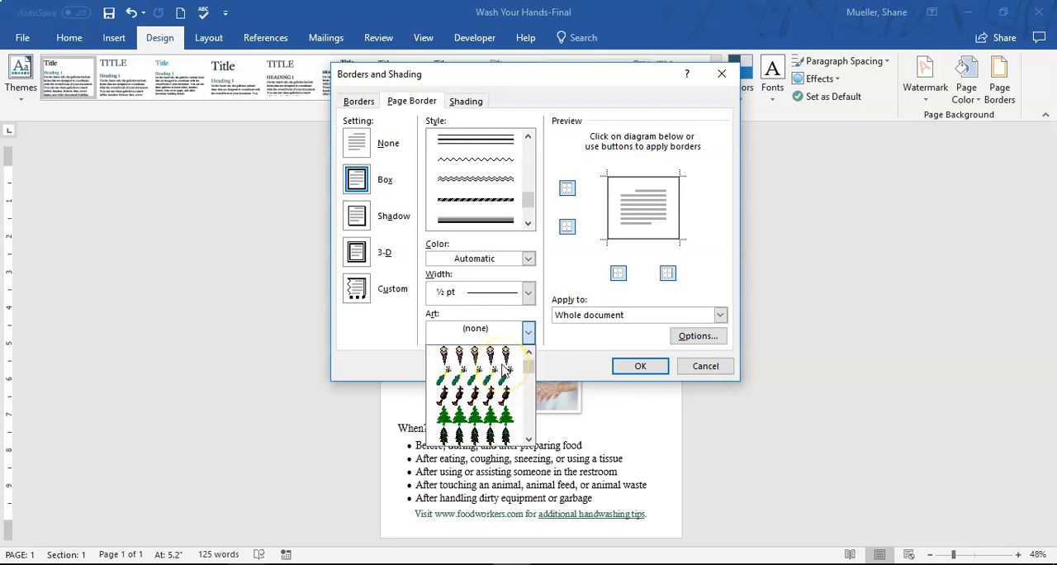
click(528, 333)
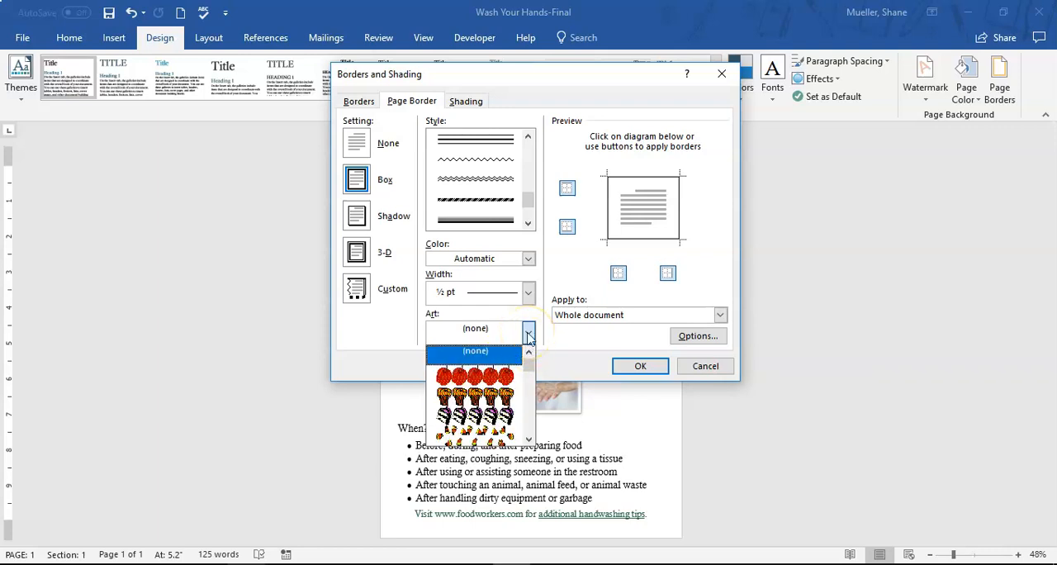
click(396, 334)
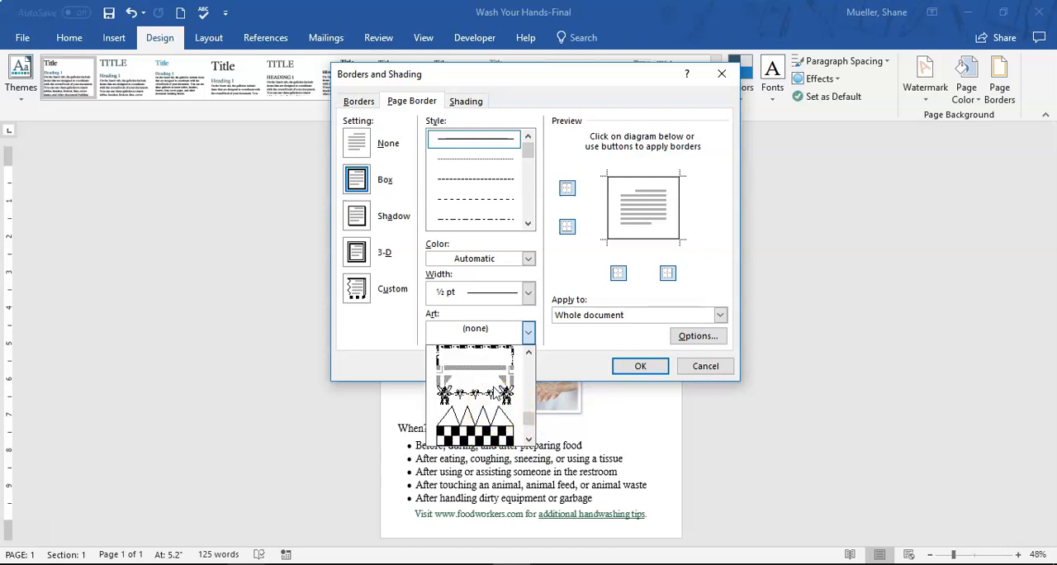
scroll(497, 395, down, 8)
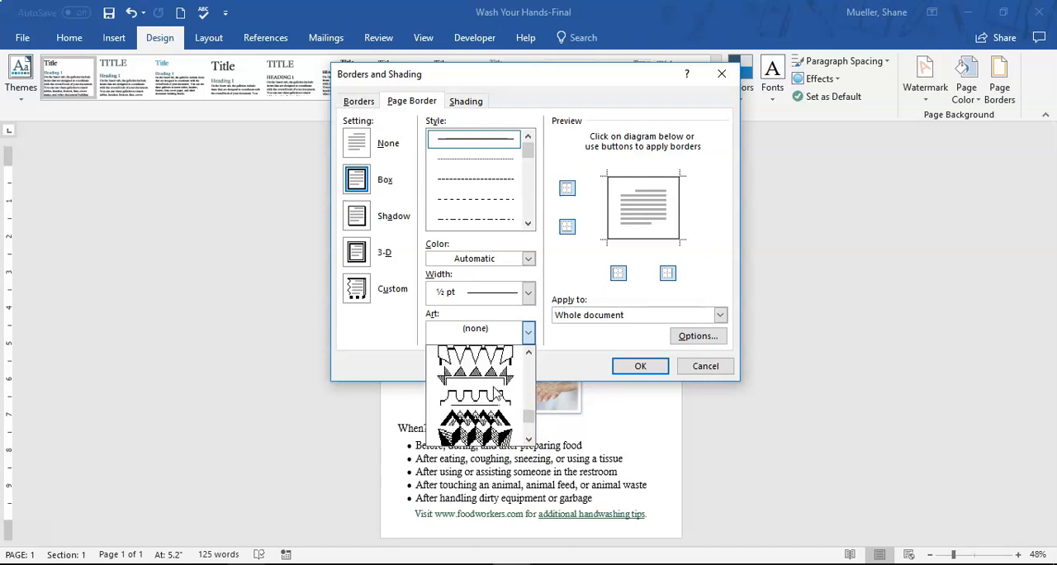
scroll(497, 395, down, 8)
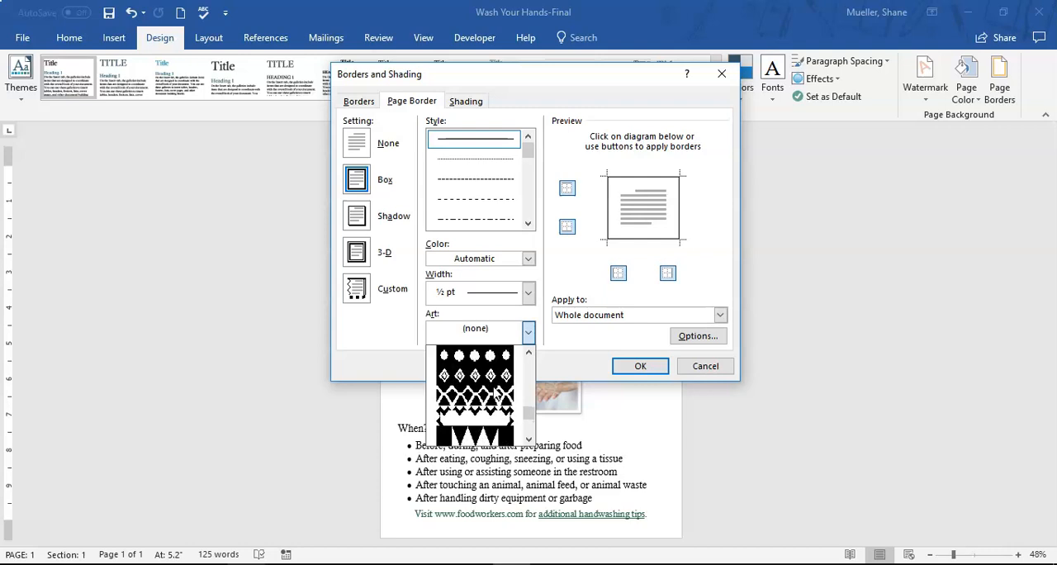
scroll(496, 394, down, 8)
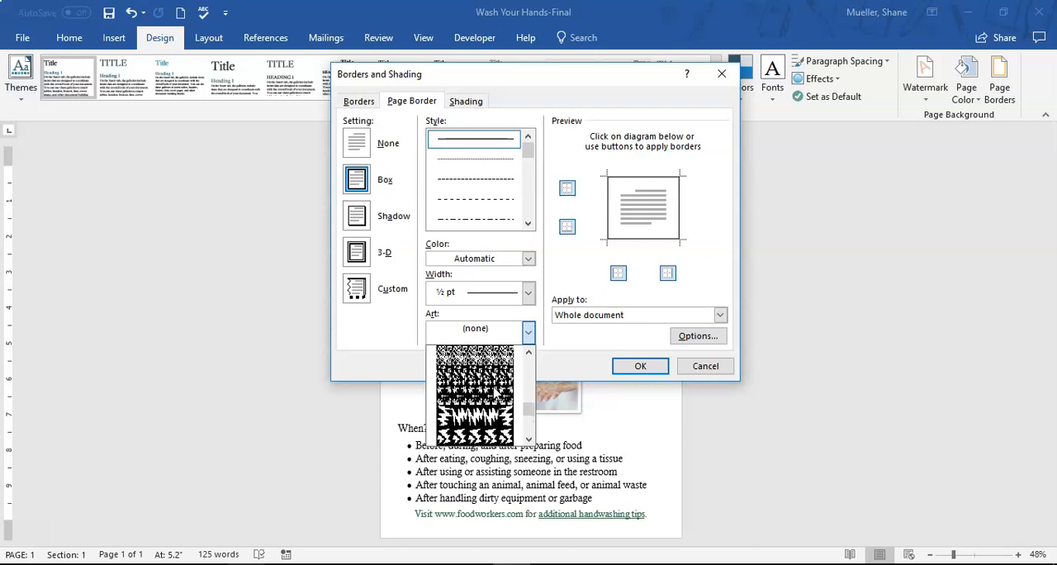
click(494, 390)
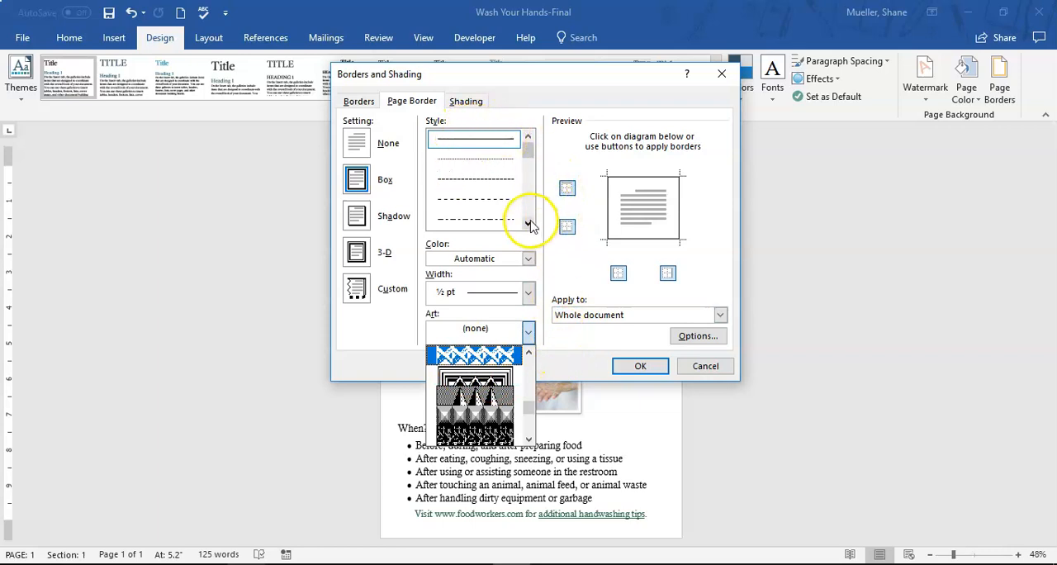
Choose the 3 pt gray-to-black graduated line style, directly below the diagonally striped one, for the page border
drag(529, 146, 528, 220)
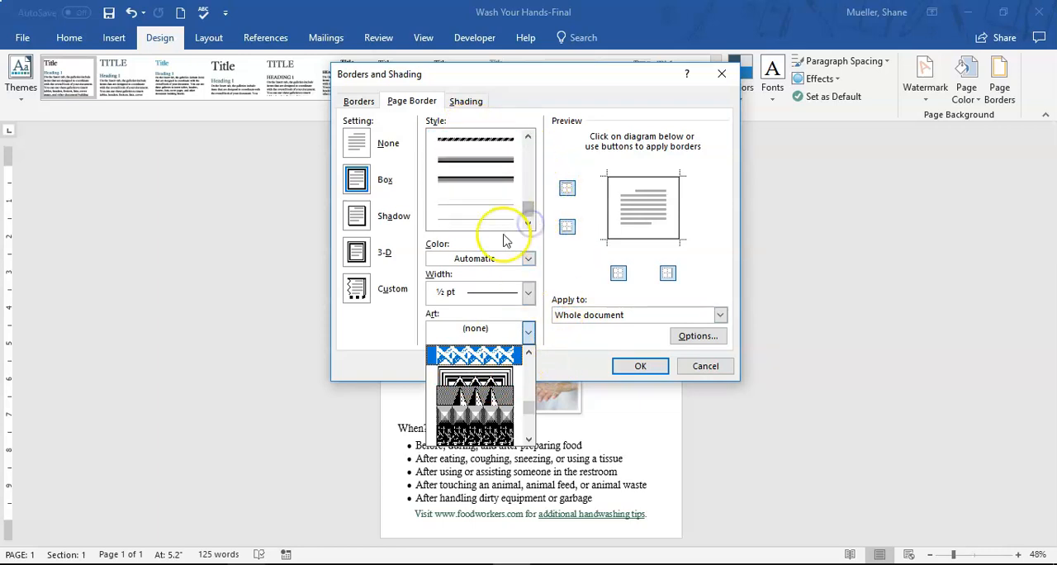
click(475, 162)
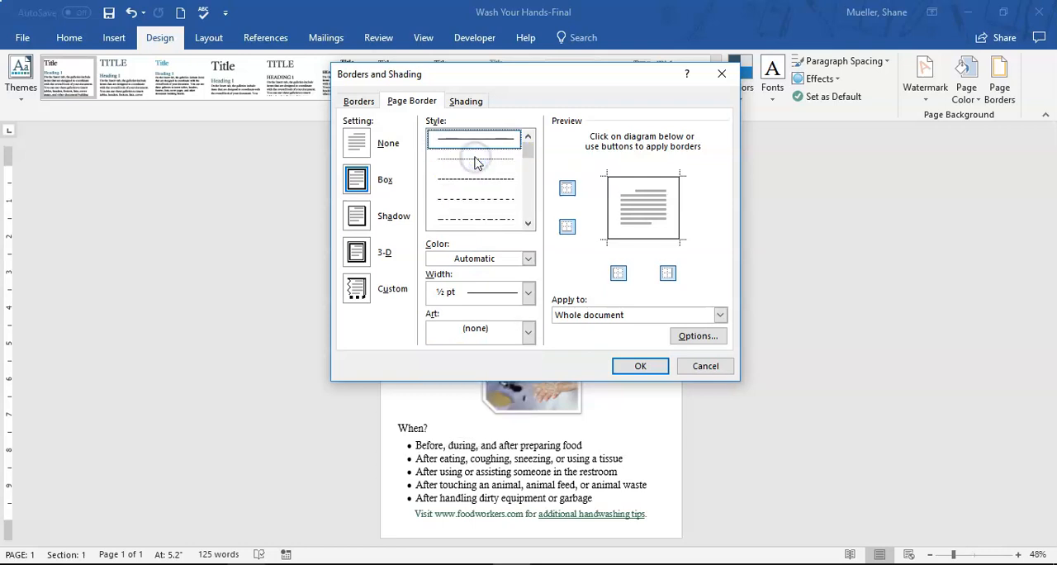
drag(524, 146, 521, 210)
click(478, 162)
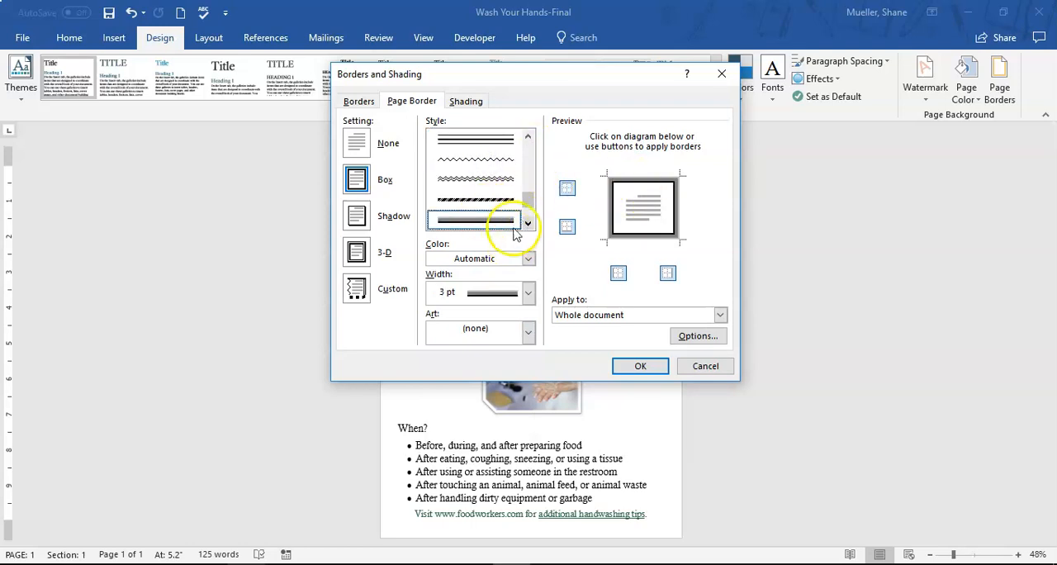
Set the page border color to Turquoise, Accent 3, Darker 25% and apply the border to the whole document
click(528, 260)
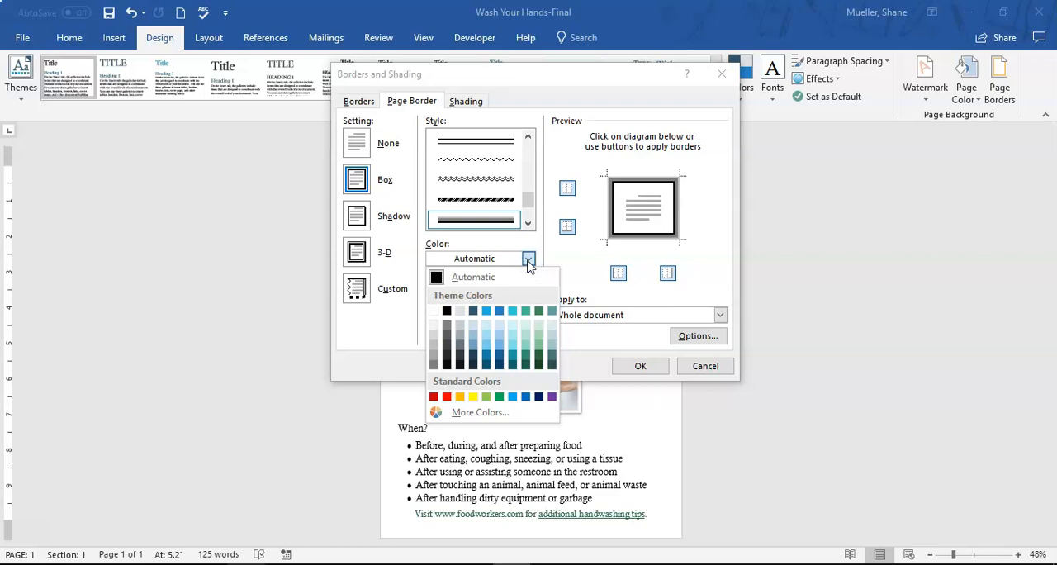
click(511, 347)
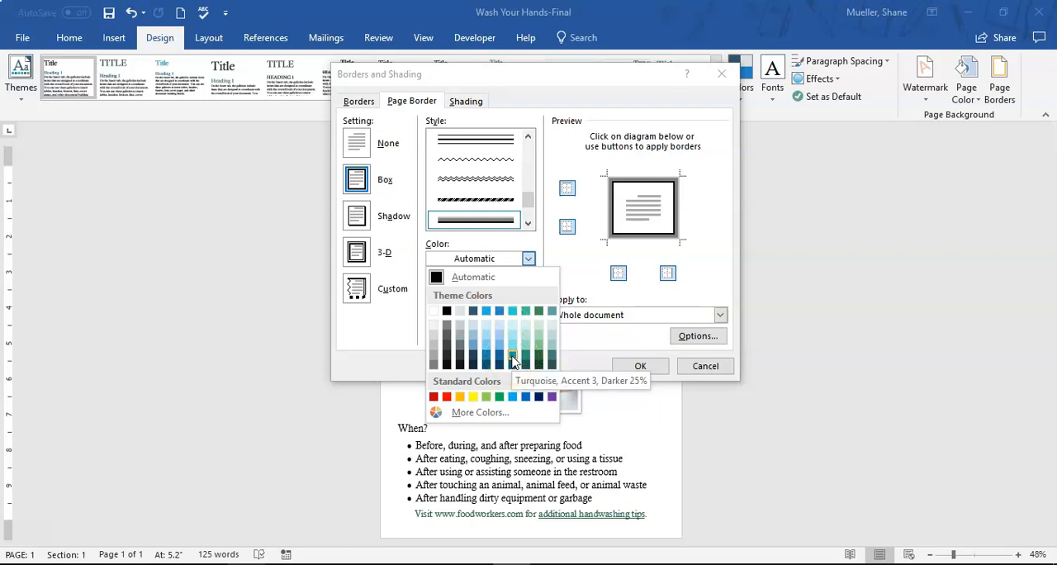
click(512, 357)
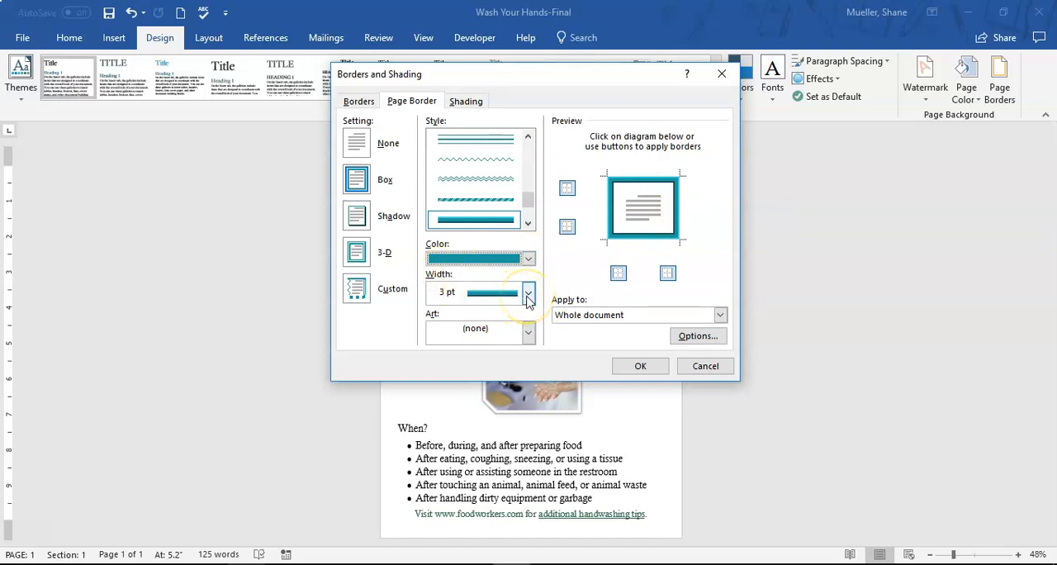
click(640, 366)
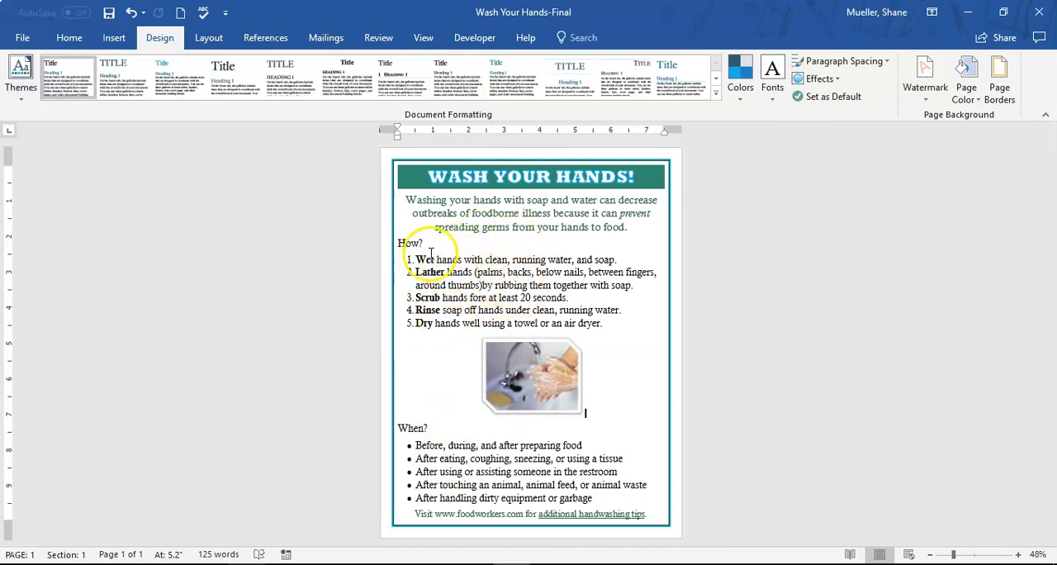
Remove the space after paragraph from the five numbered items under "How?", from "Wet" to "Dry"
click(73, 40)
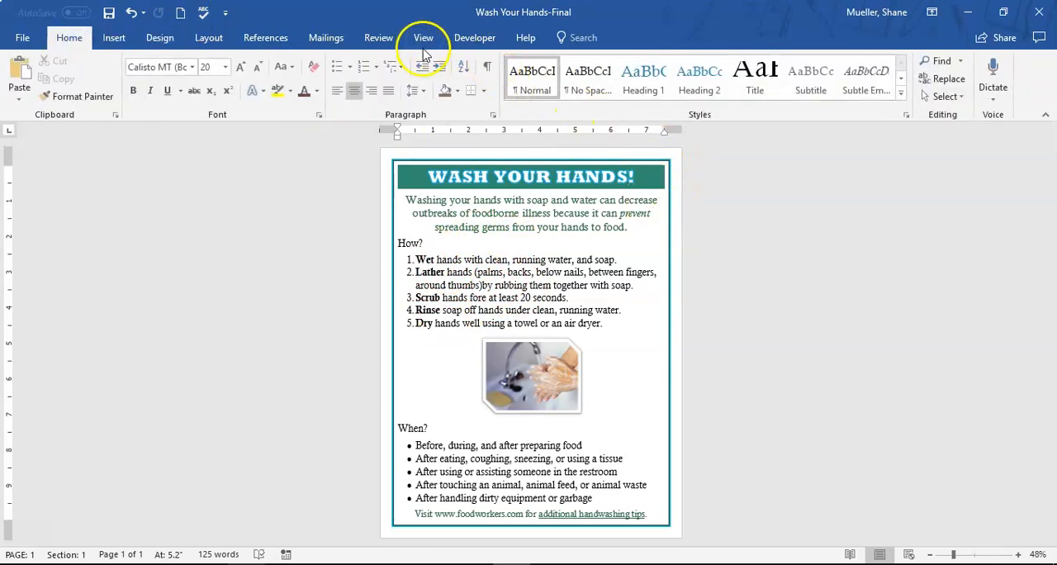
click(1018, 556)
click(1018, 556)
click(1018, 556)
click(1018, 556)
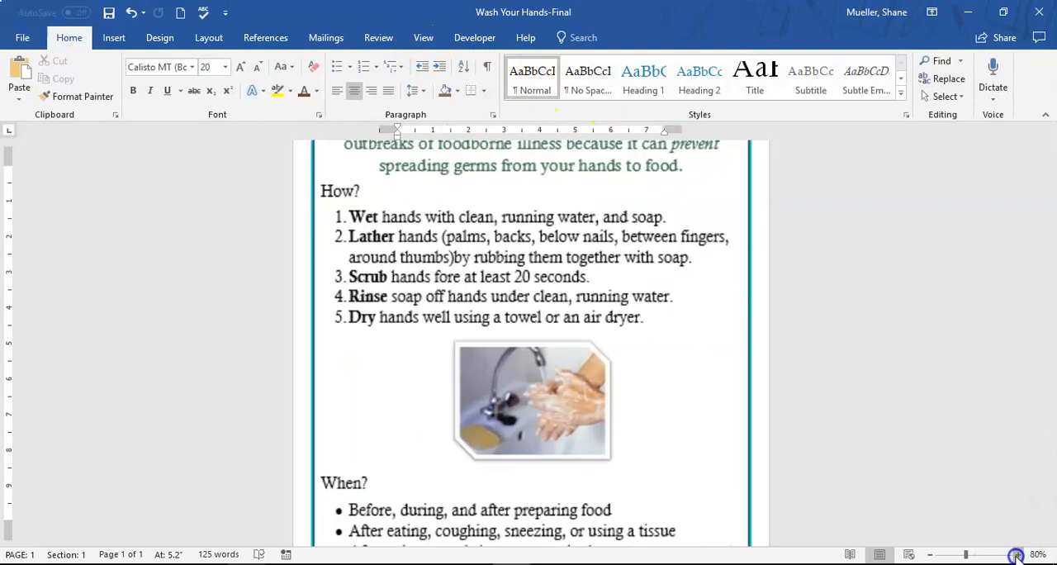
click(1018, 556)
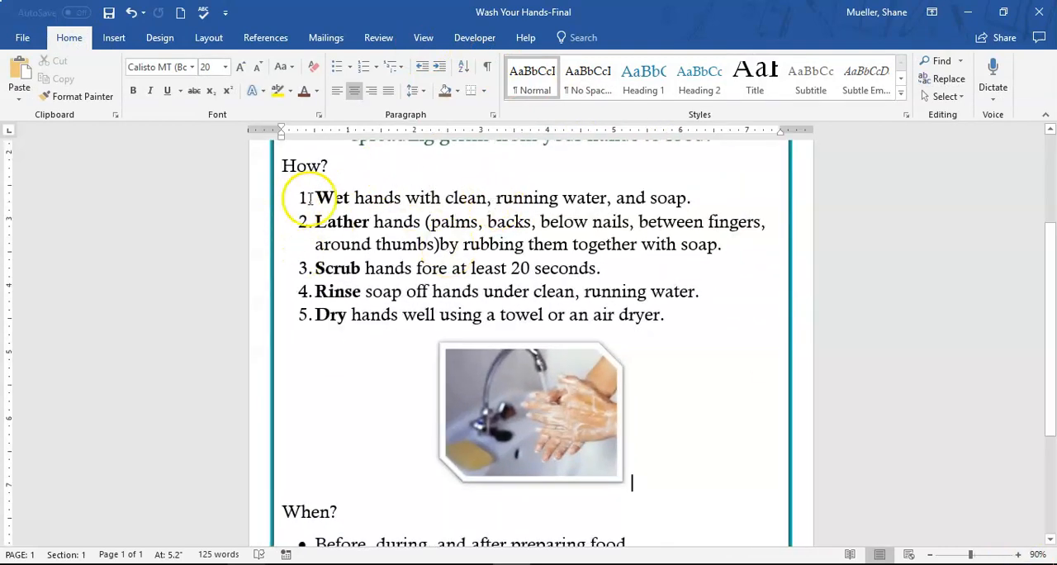
drag(315, 198, 694, 307)
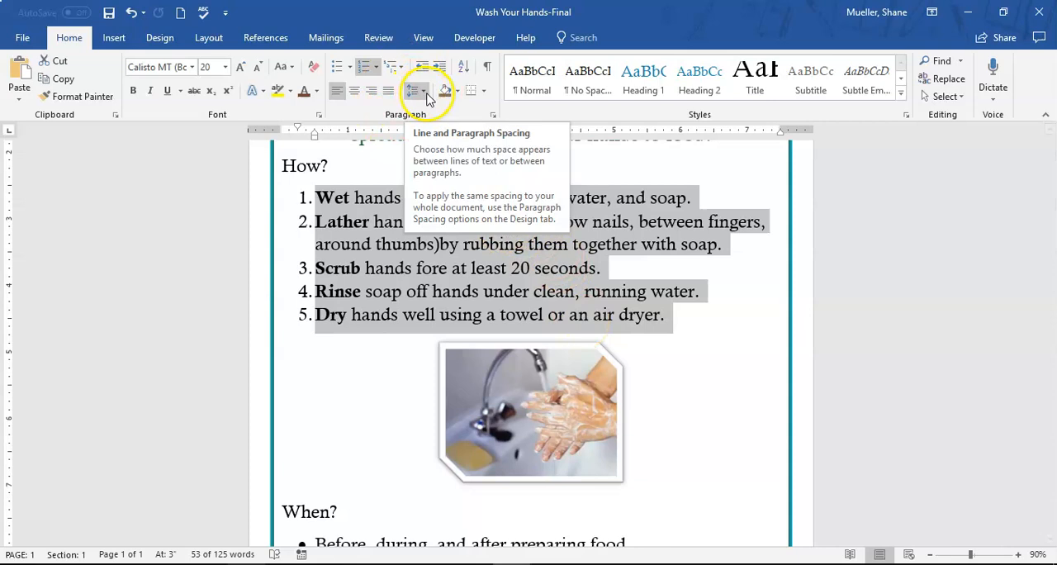
click(424, 93)
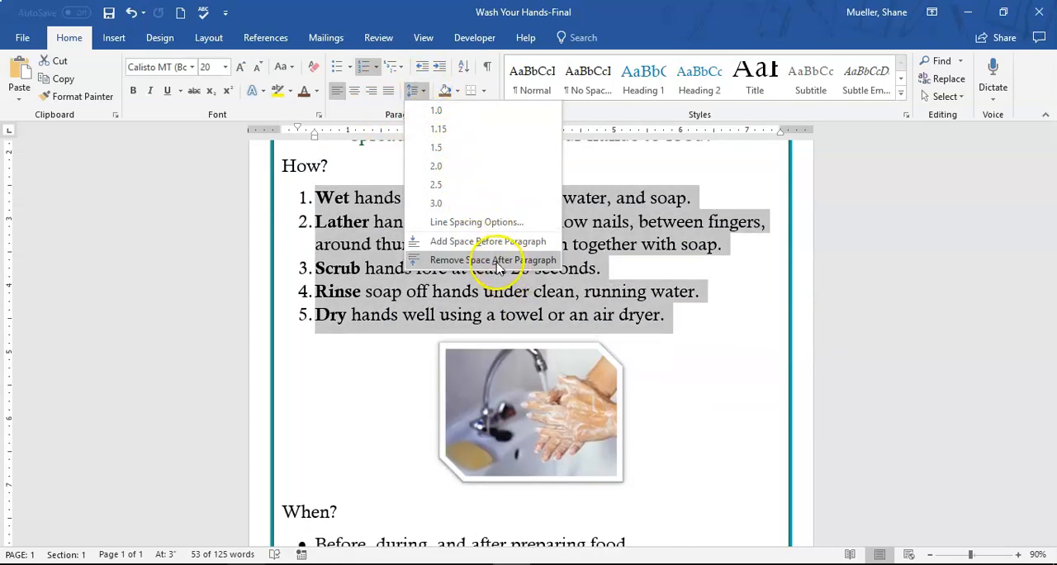
click(519, 260)
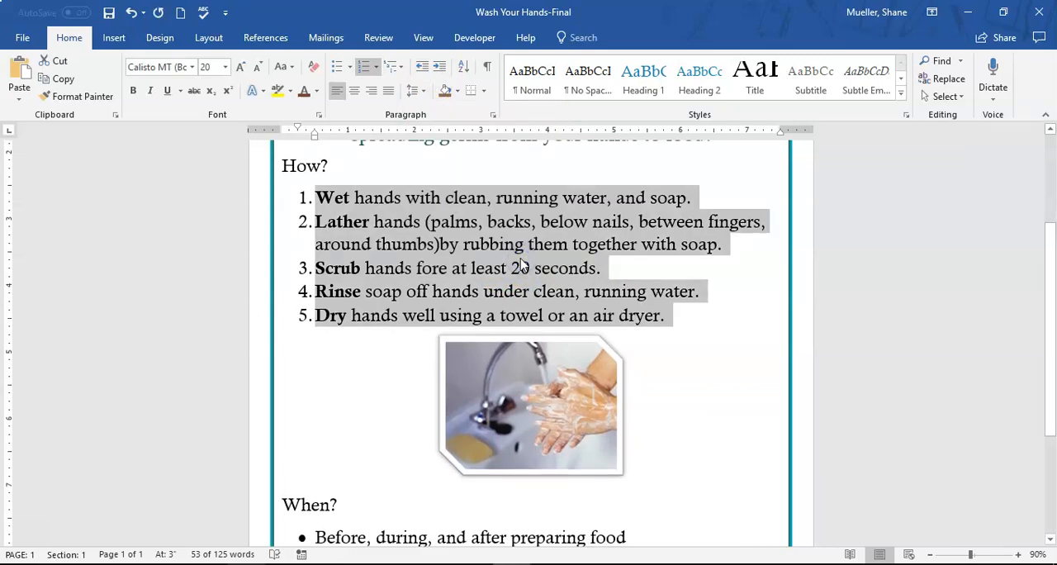
scroll(509, 252, down, 4)
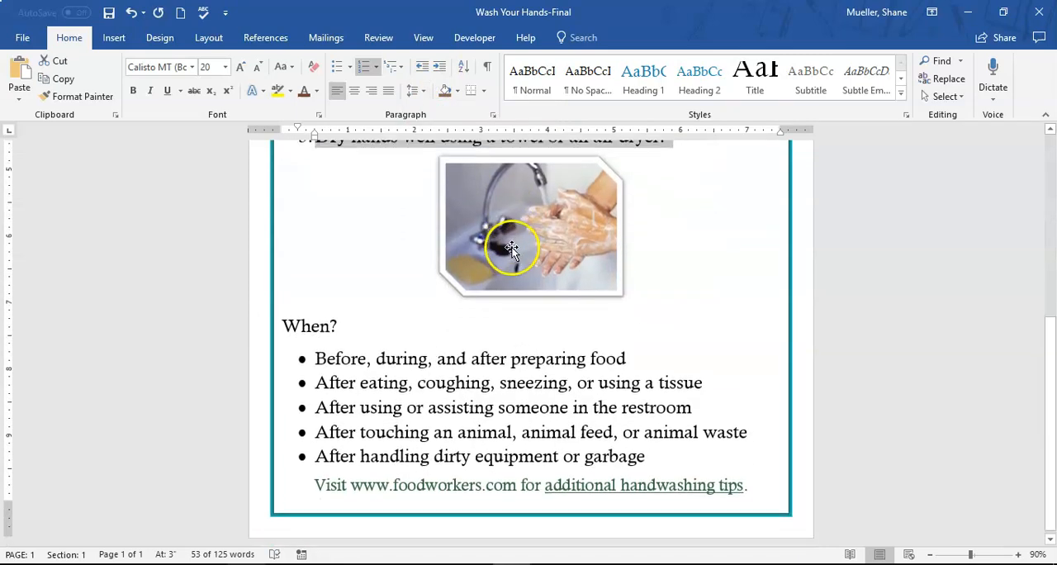
Remove the space after paragraph from the five bulleted items under "When?", from "Before, during" to "After handling dirty equipment"
drag(307, 355, 632, 452)
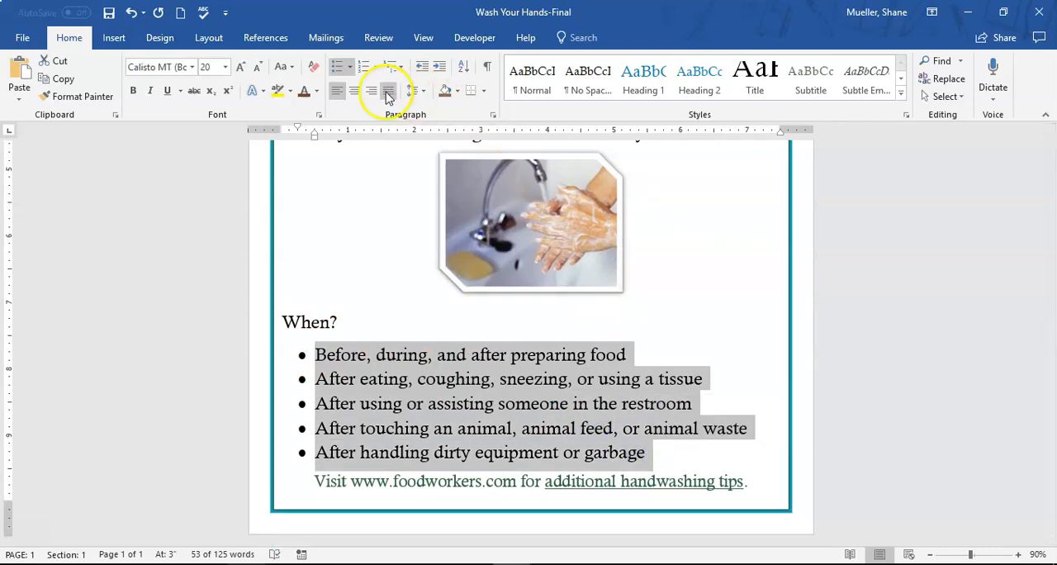
click(422, 93)
click(493, 260)
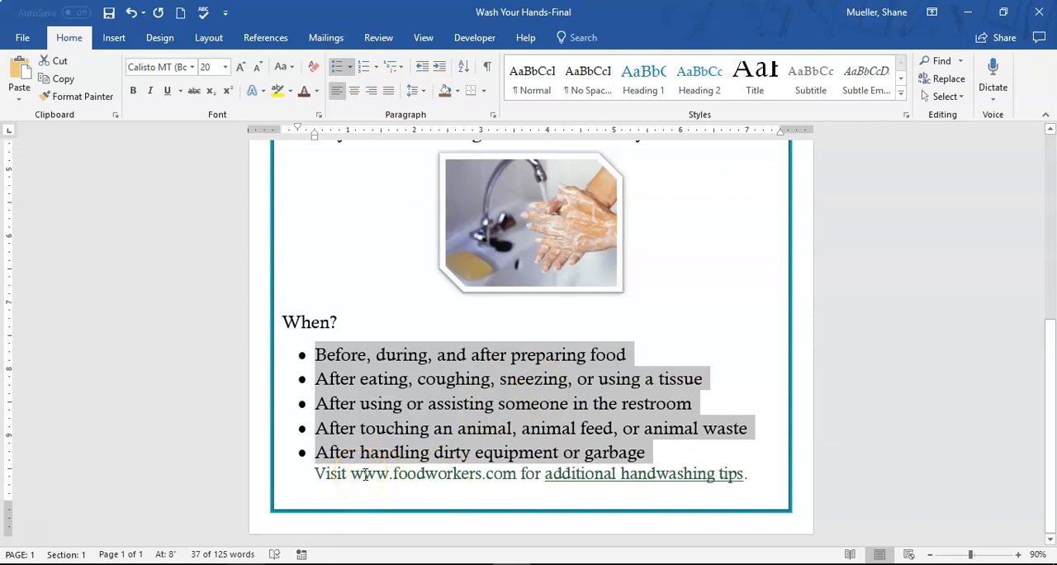
click(376, 473)
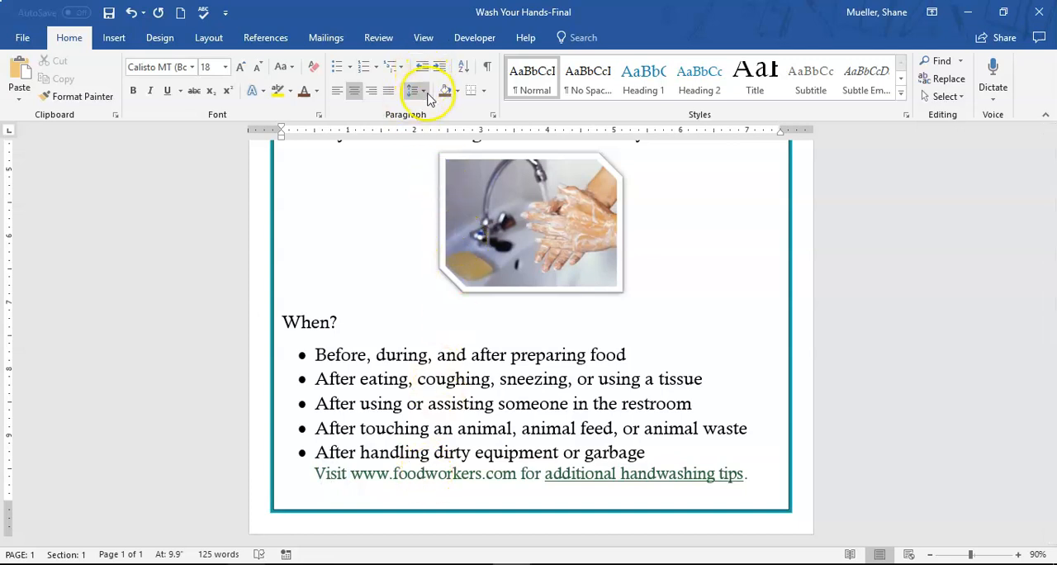
click(426, 96)
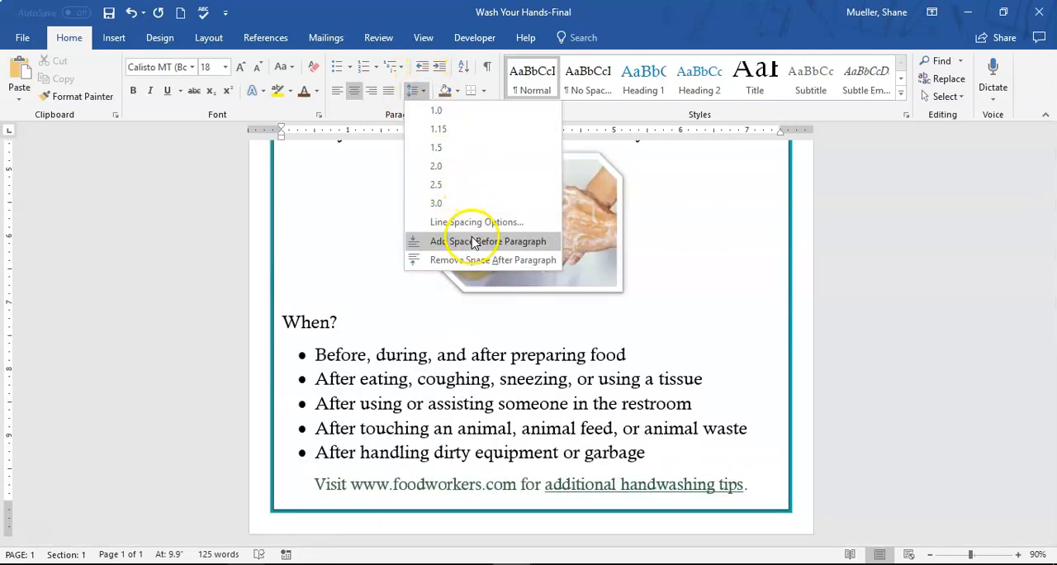
click(475, 241)
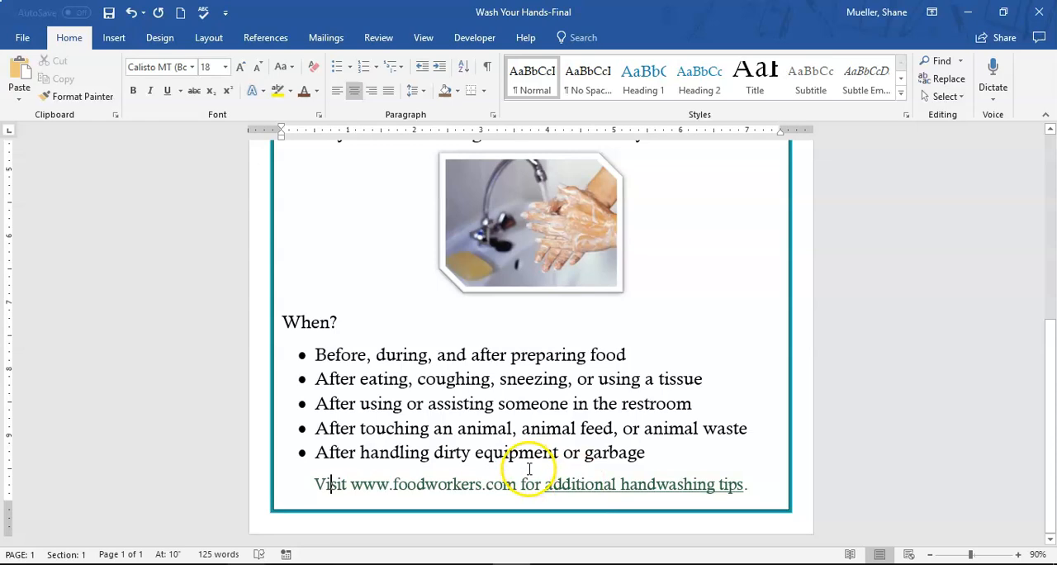
Review the whole page from the title to the closing line and save the document
scroll(529, 468, up, 5)
scroll(559, 377, down, 4)
scroll(578, 360, up, 5)
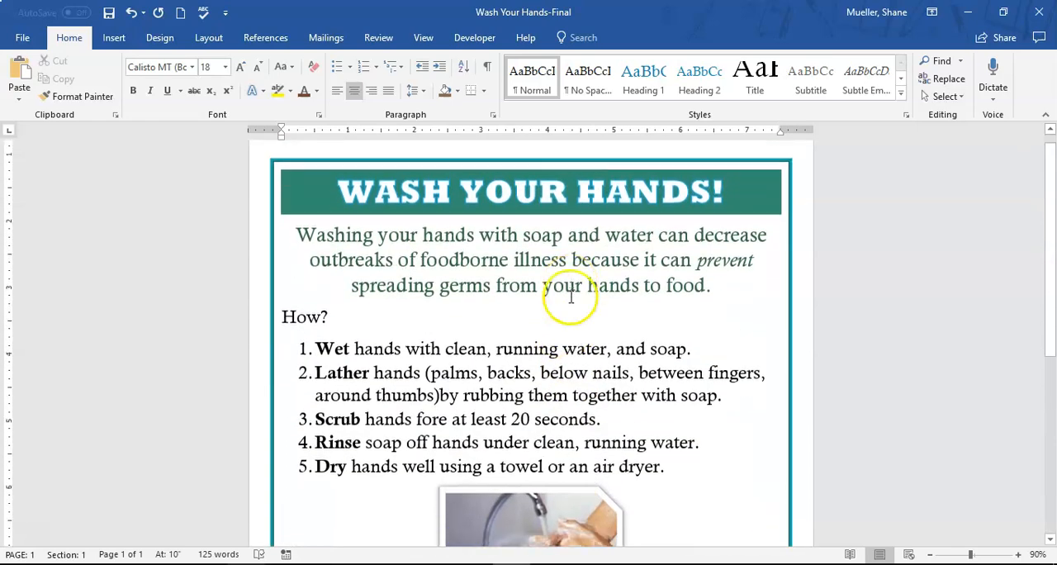
scroll(570, 297, down, 2)
click(402, 240)
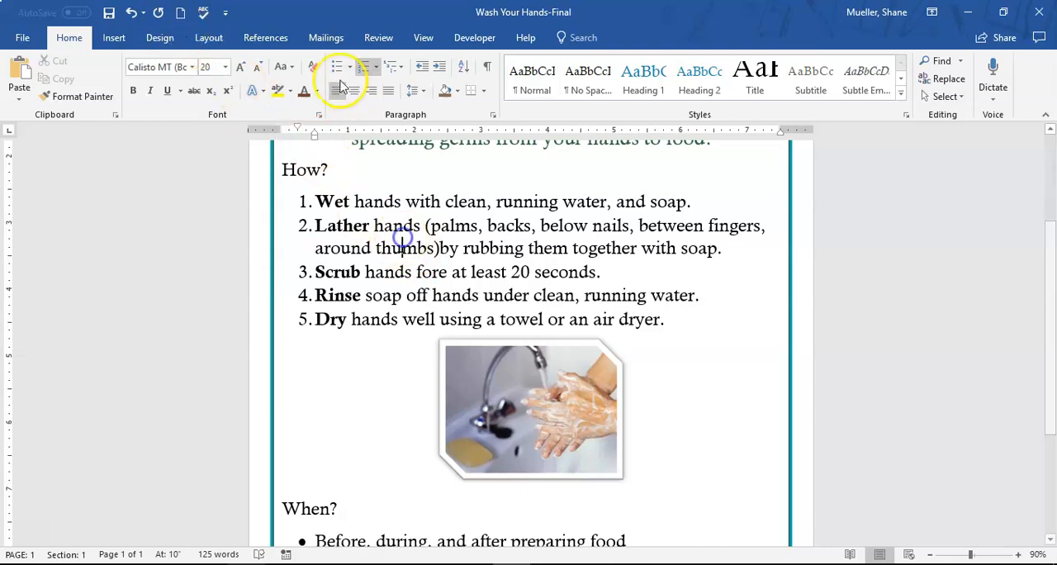
click(108, 13)
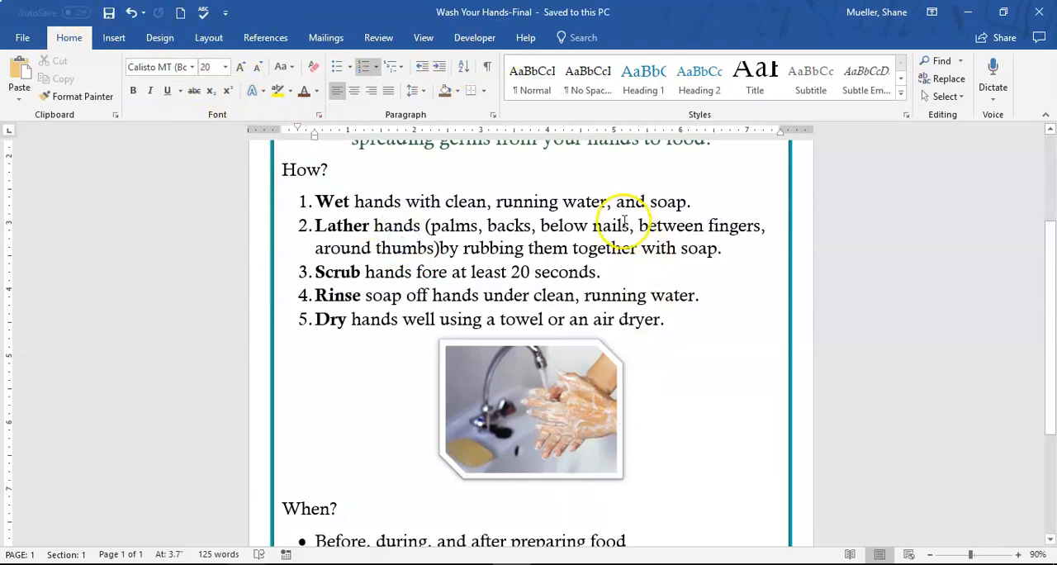